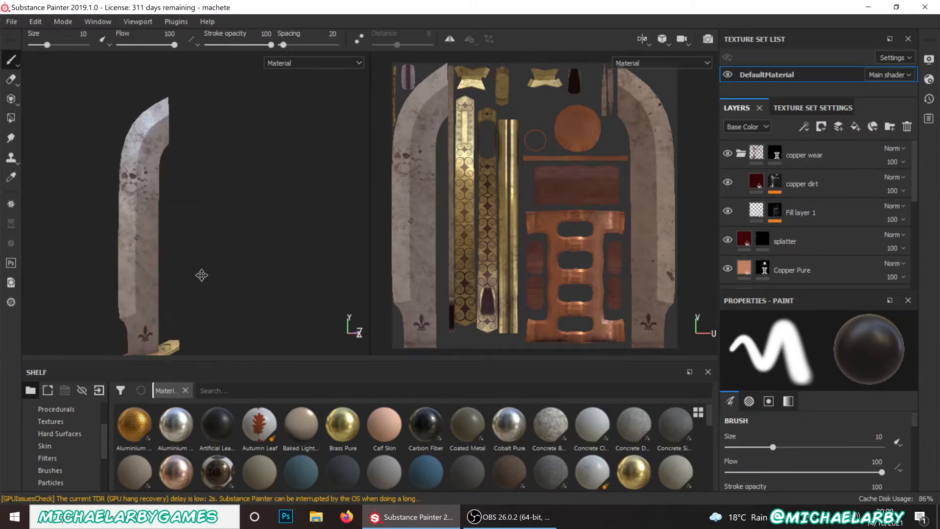
- Start a new project using the PBR - Metallic Roughness (allegorithmic) template
{"action": "left_click", "coordinate": [11, 22]}
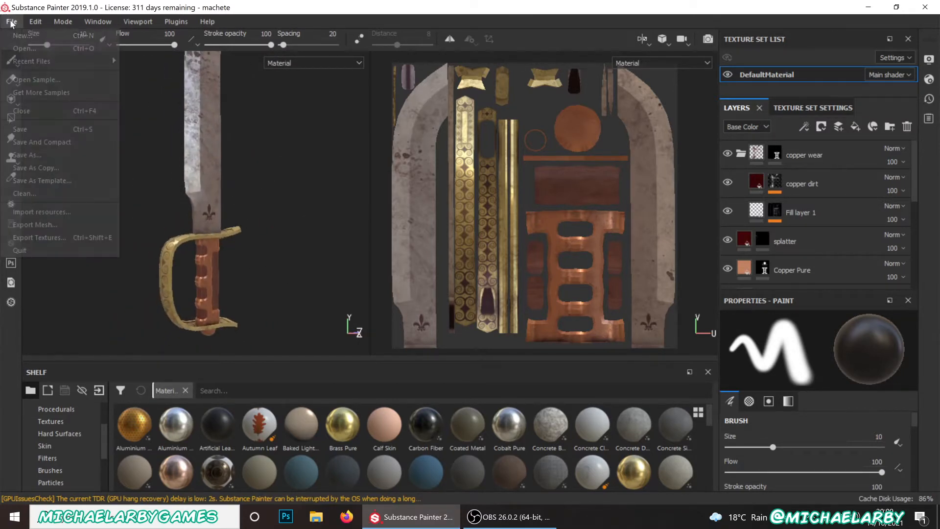
{"action": "left_click", "coordinate": [22, 35]}
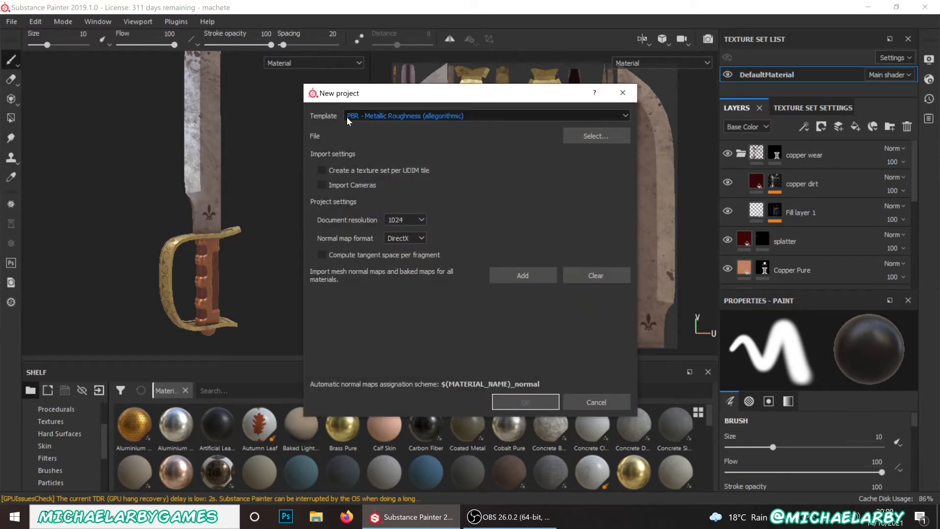
{"action": "left_click", "coordinate": [473, 116]}
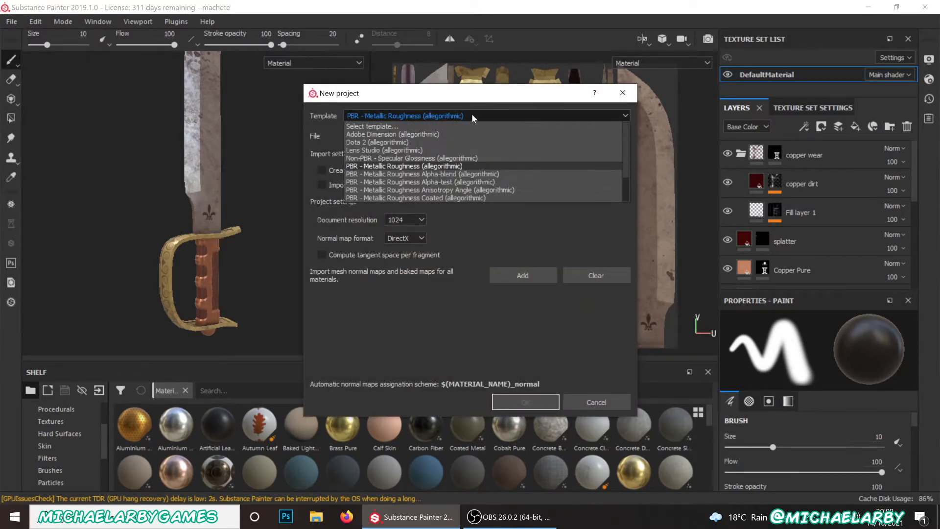
{"action": "left_click", "coordinate": [473, 118]}
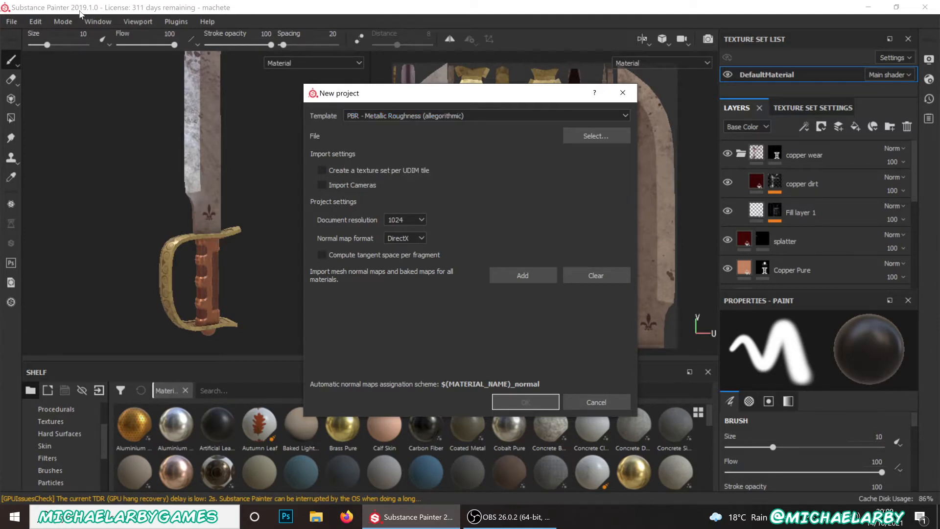
{"action": "left_click", "coordinate": [485, 115]}
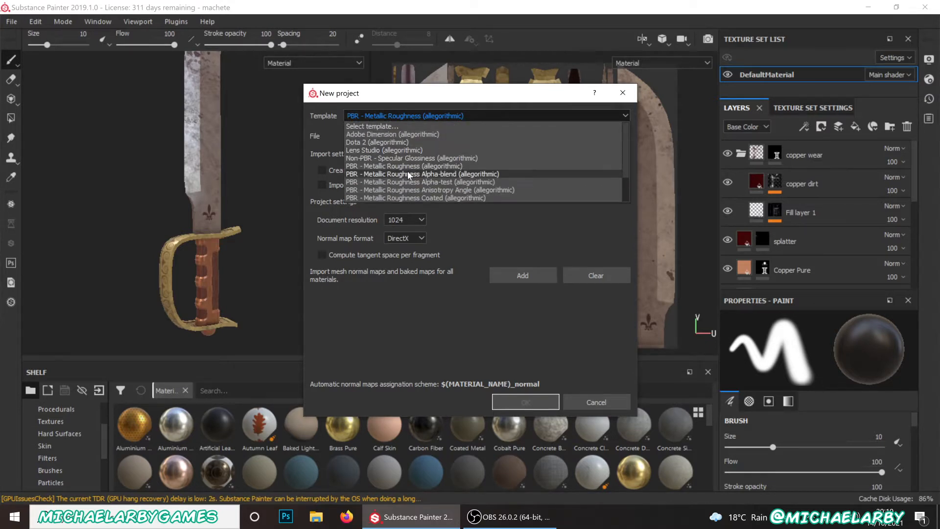
{"action": "scroll", "coordinate": [407, 167], "scroll_direction": "down", "scroll_amount": 1}
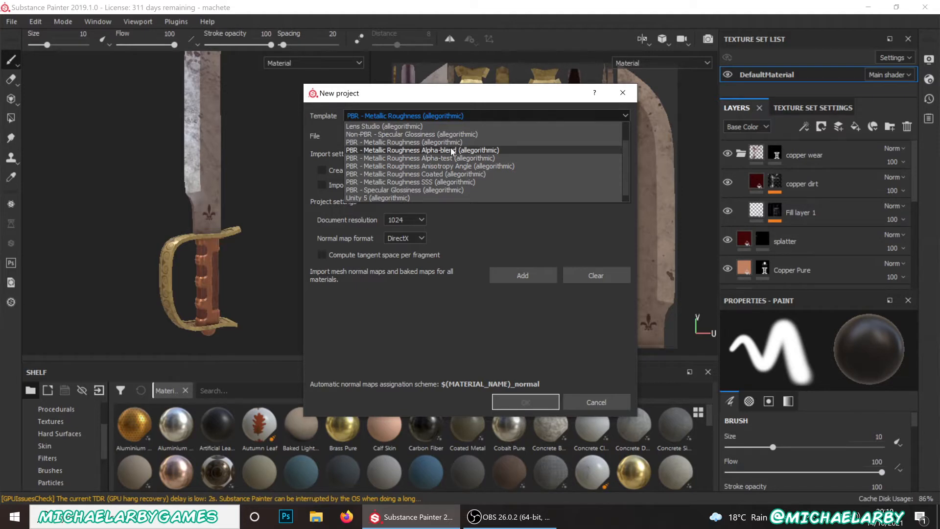
{"action": "left_click", "coordinate": [371, 142]}
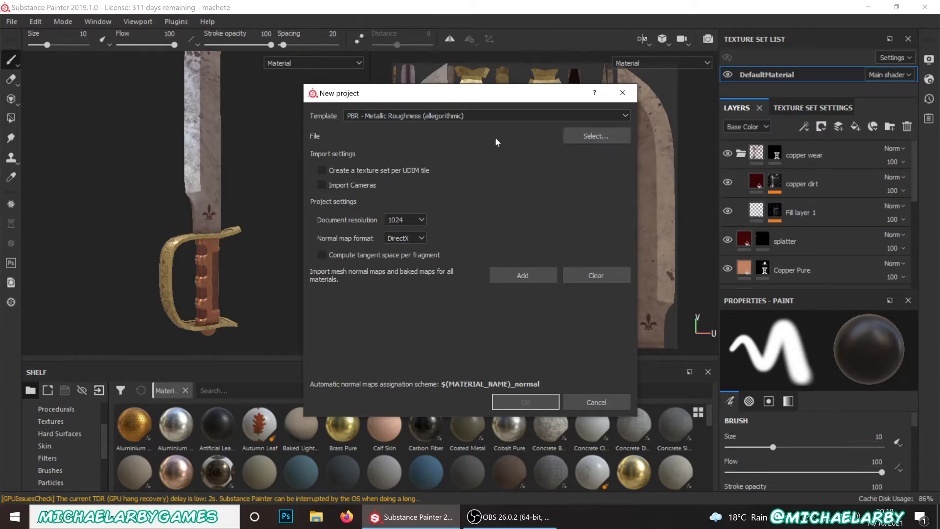
- Choose fine machete unwrapped.FBX as the project's mesh file
{"action": "left_click", "coordinate": [586, 130]}
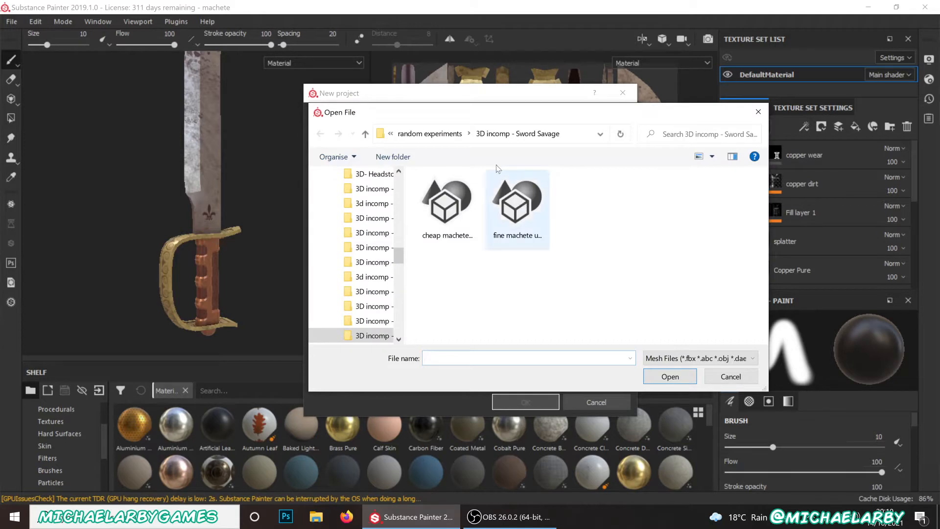
{"action": "left_click", "coordinate": [514, 208]}
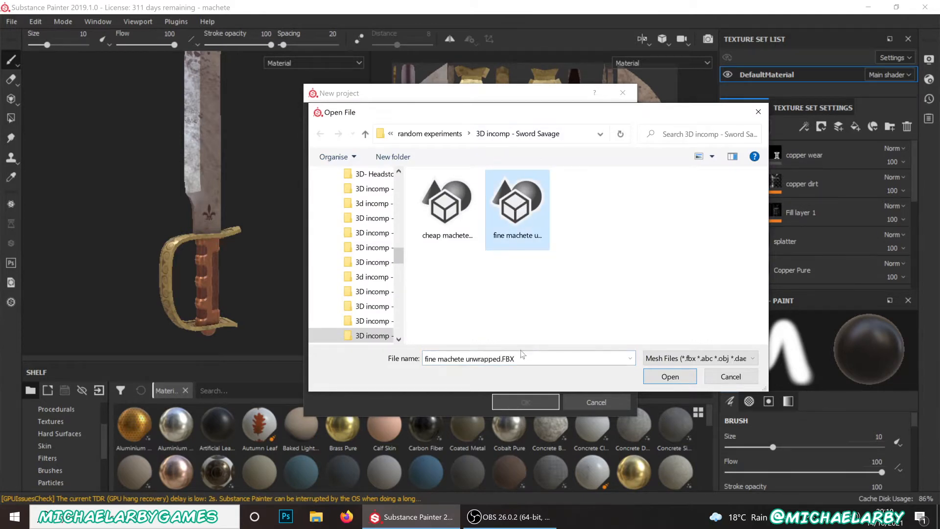
{"action": "left_click", "coordinate": [663, 379]}
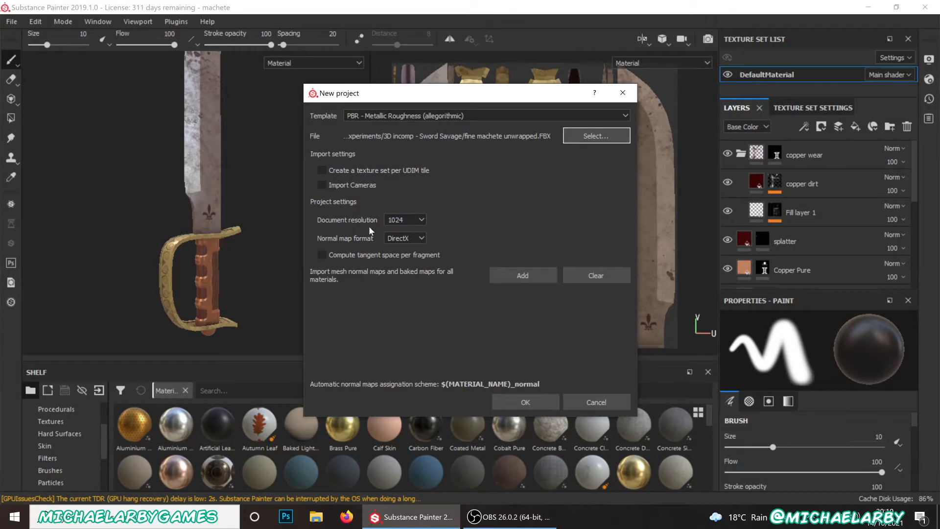
- Set the document resolution to 2048 and create the project, discarding the unsaved changes of the open one
{"action": "left_click", "coordinate": [402, 218]}
{"action": "left_click", "coordinate": [399, 263]}
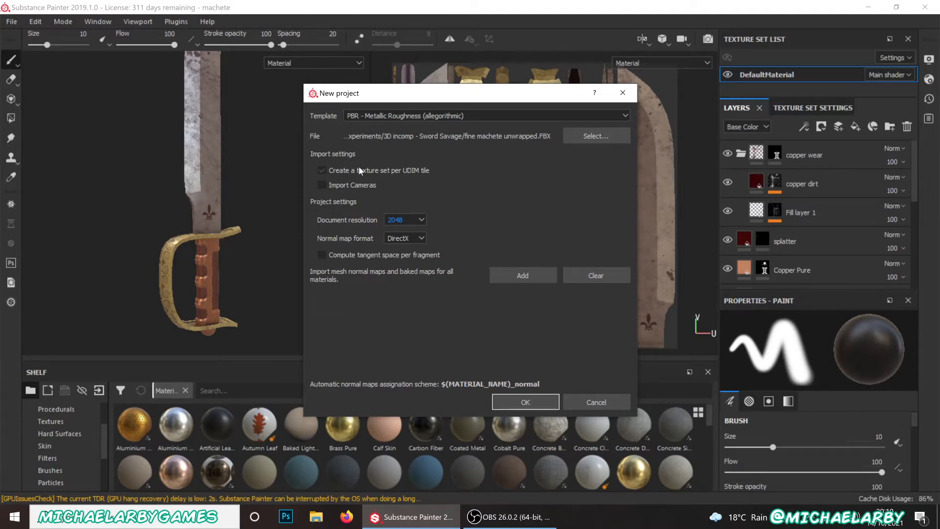
{"action": "left_click", "coordinate": [523, 400]}
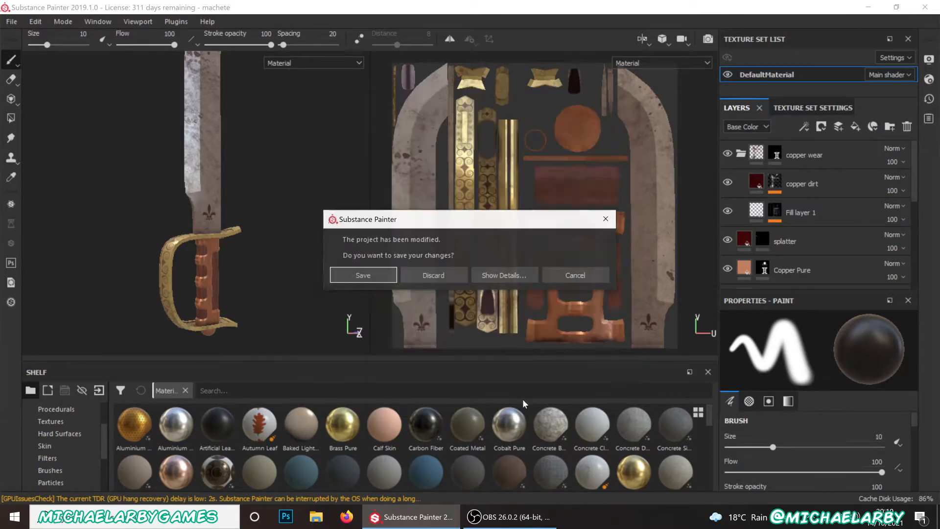
{"action": "left_click", "coordinate": [433, 275]}
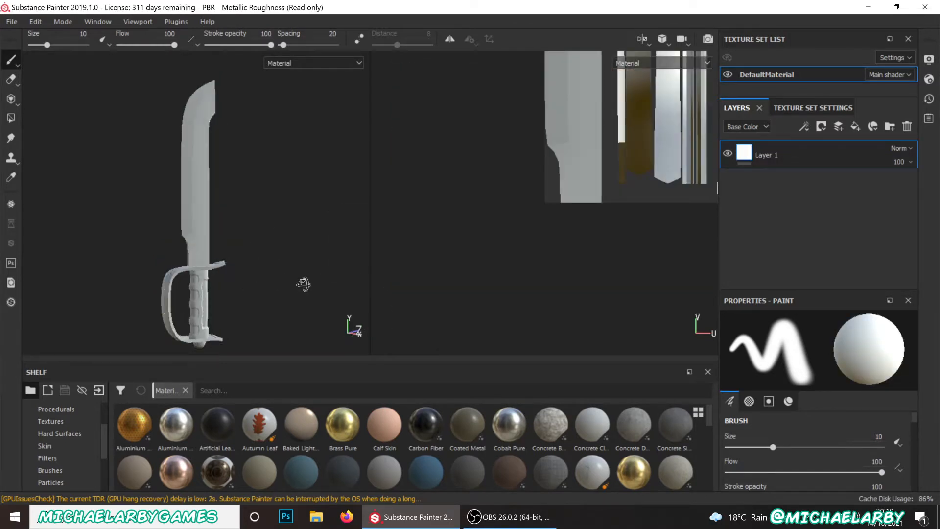
- Bake the DefaultMaterial mesh maps with the low poly mesh used as the high poly mesh
{"action": "mouse_move", "coordinate": [304, 284]}
{"action": "left_mouse_down", "text": "alt"}
{"action": "mouse_move", "coordinate": [361, 287]}
{"action": "mouse_move", "coordinate": [247, 288]}
{"action": "left_mouse_up", "text": "alt"}
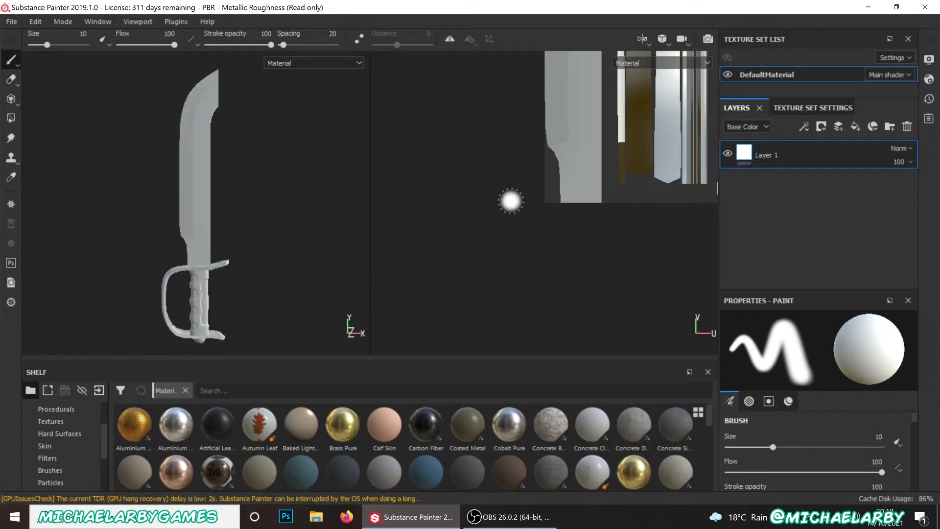
{"action": "middle_click_drag", "start_coordinate": [511, 201], "coordinate": [357, 333], "text": "alt"}
{"action": "scroll", "coordinate": [478, 243], "scroll_direction": "down", "scroll_amount": 3}
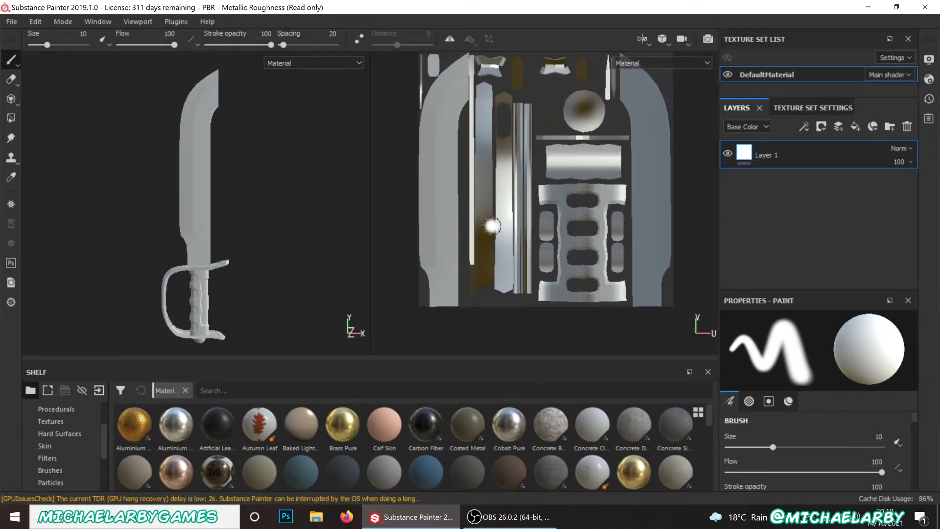
{"action": "scroll", "coordinate": [491, 226], "scroll_direction": "down", "scroll_amount": 2}
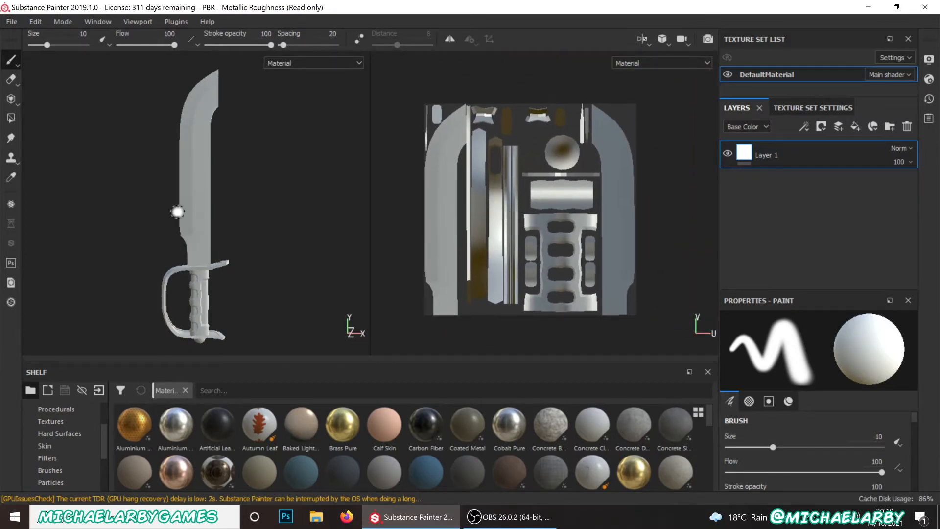
{"action": "left_click", "coordinate": [826, 108]}
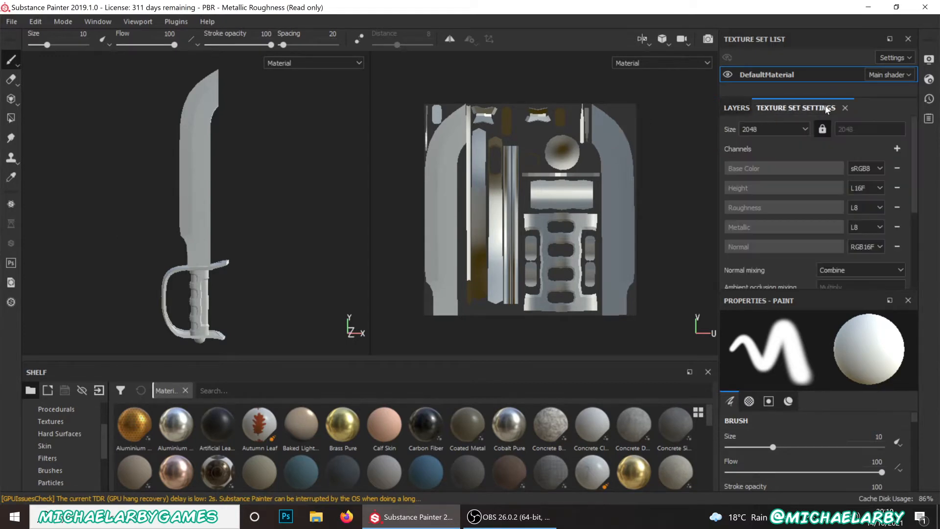
{"action": "scroll", "coordinate": [827, 161], "scroll_direction": "down", "scroll_amount": 3}
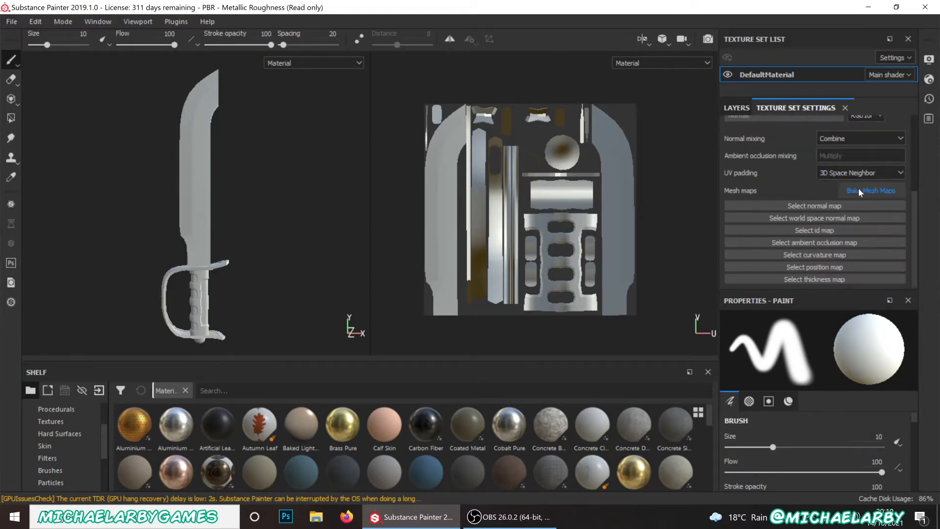
{"action": "left_click", "coordinate": [866, 190]}
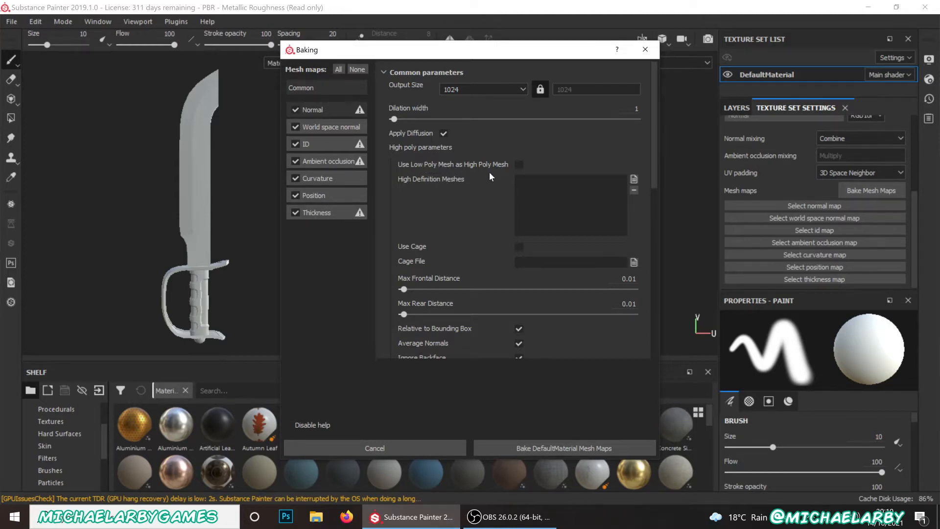
{"action": "left_click", "coordinate": [519, 164]}
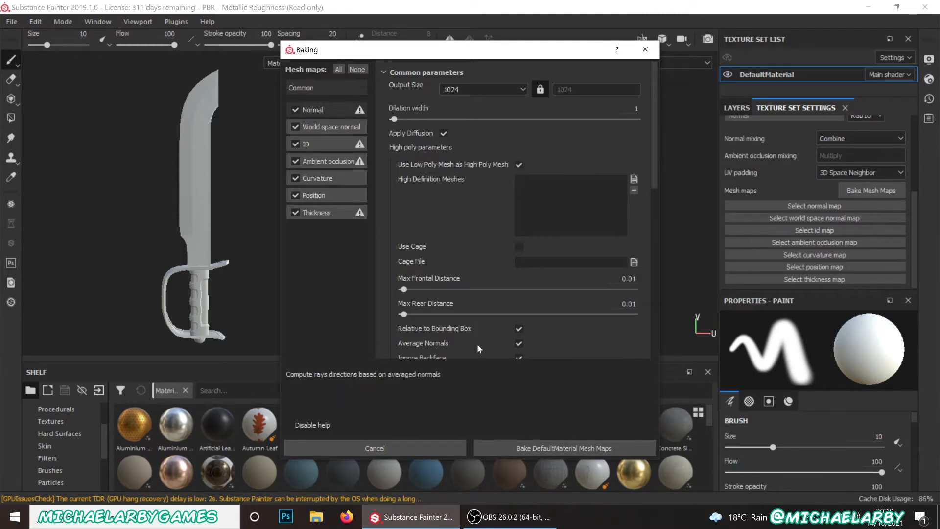
{"action": "left_click", "coordinate": [559, 444]}
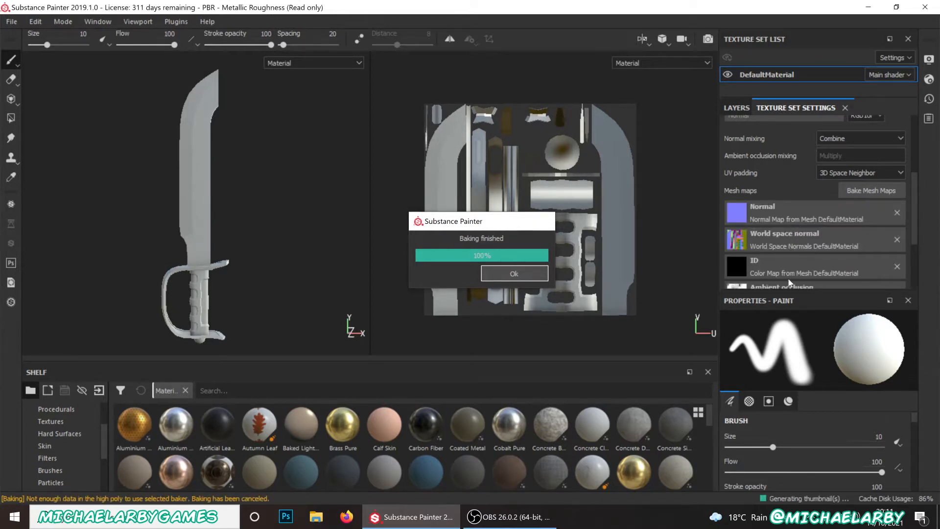
- Apply the Brass Pure material to the machete as a new layer and add a black mask to it
{"action": "left_click", "coordinate": [736, 108]}
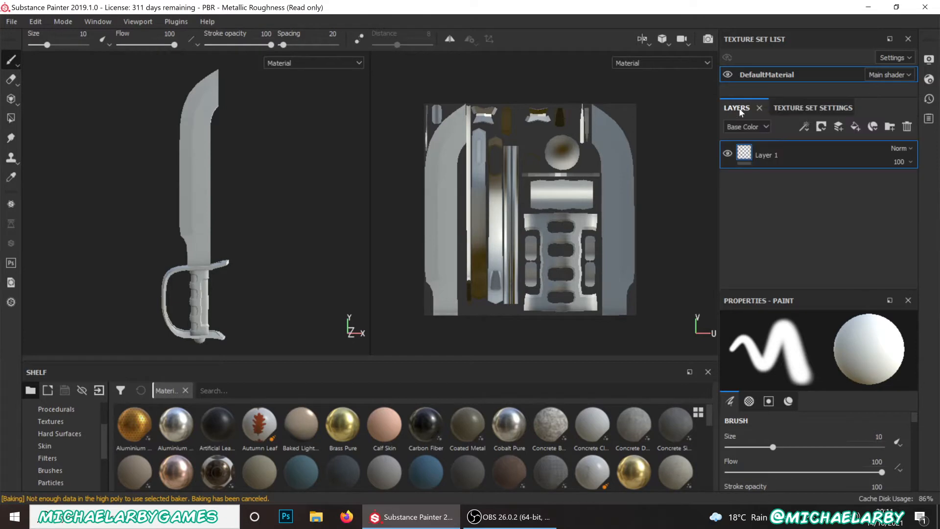
{"action": "left_click_drag", "start_coordinate": [169, 279], "coordinate": [188, 265], "text": "alt"}
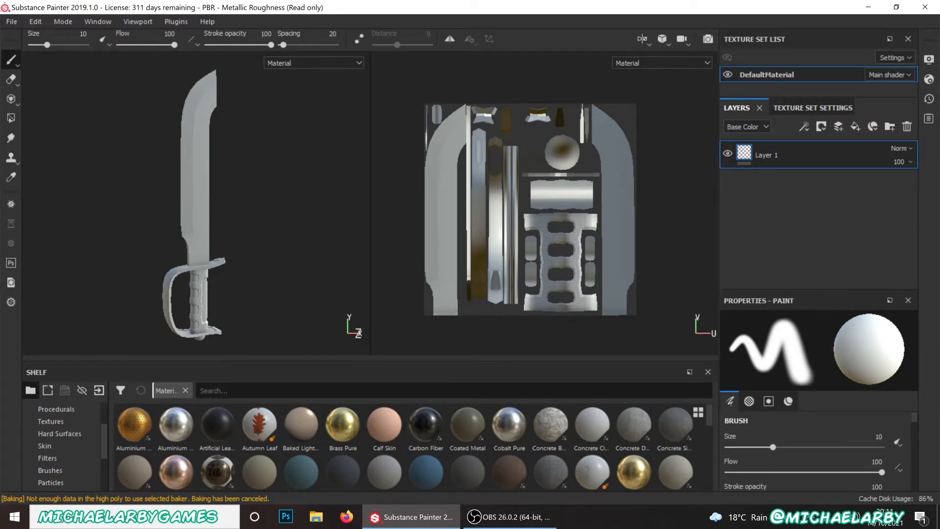
{"action": "left_click_drag", "start_coordinate": [346, 427], "coordinate": [169, 275]}
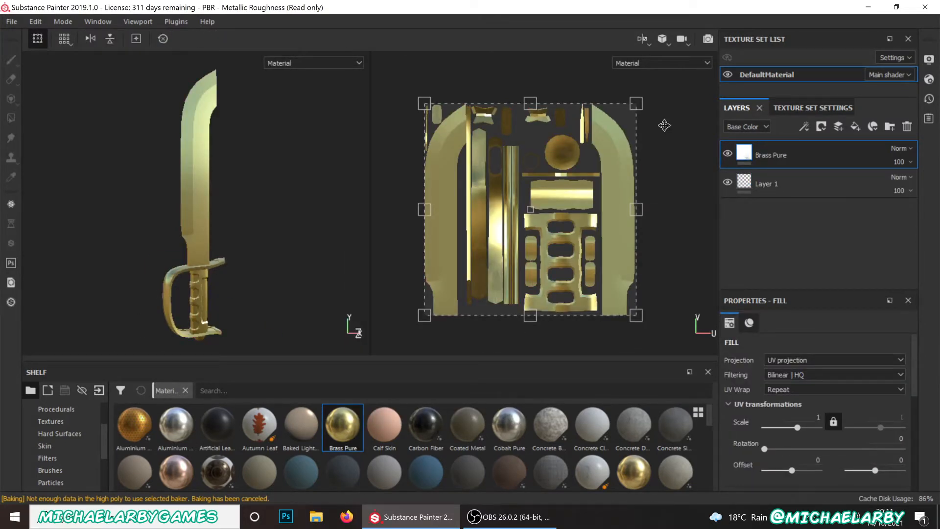
{"action": "left_click", "coordinate": [818, 129]}
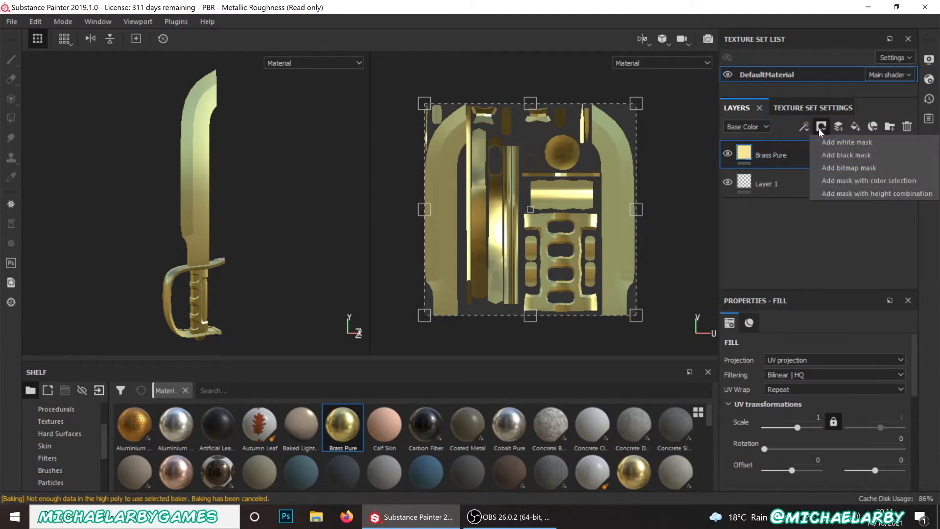
{"action": "left_click", "coordinate": [830, 154]}
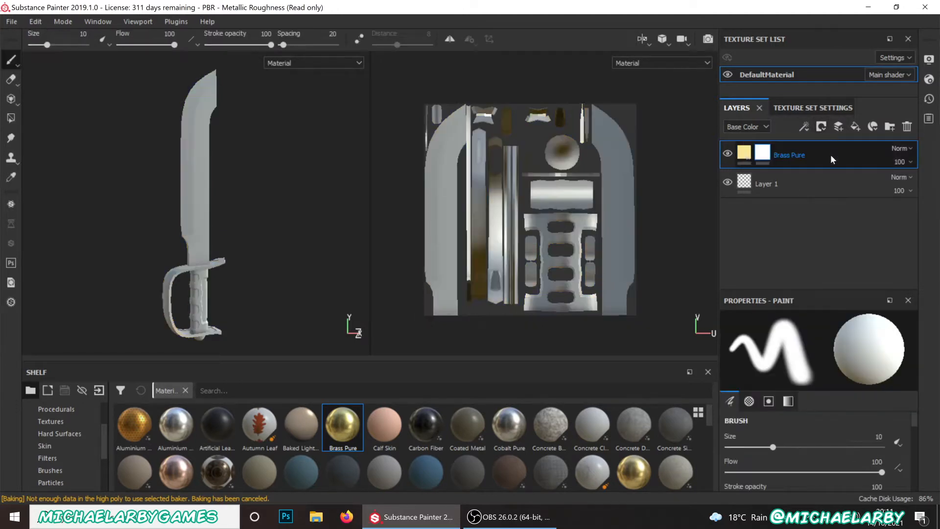
- Fill the machete's hand guard in the Brass Pure mask using Polygon Fill in mesh mode
{"action": "left_click", "coordinate": [13, 122]}
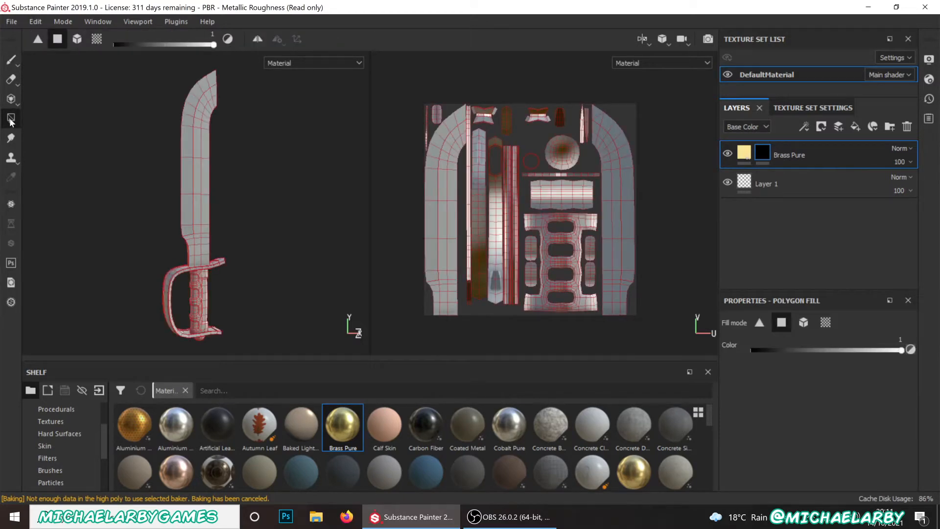
{"action": "left_click", "coordinate": [77, 40]}
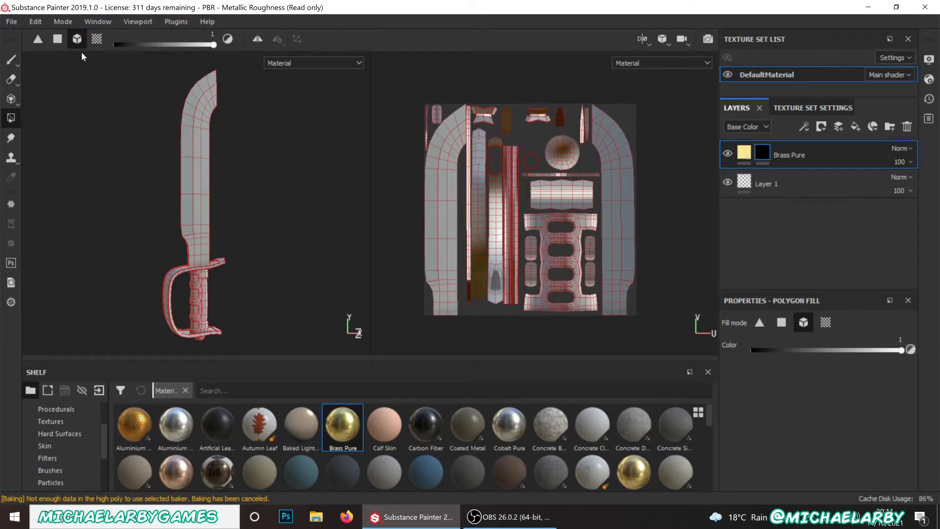
{"action": "scroll", "coordinate": [162, 313], "scroll_direction": "up", "scroll_amount": 4}
{"action": "scroll", "coordinate": [171, 313], "scroll_direction": "down", "scroll_amount": 2}
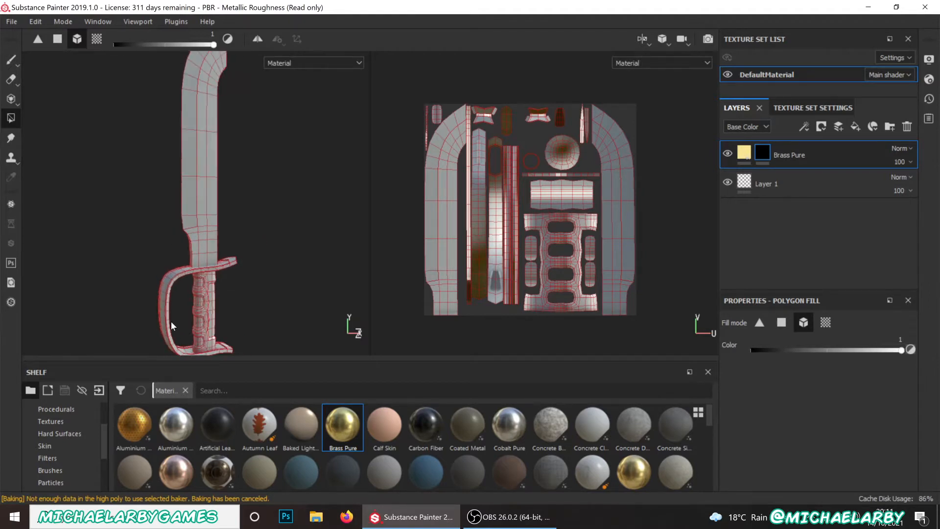
{"action": "scroll", "coordinate": [172, 318], "scroll_direction": "up", "scroll_amount": 2}
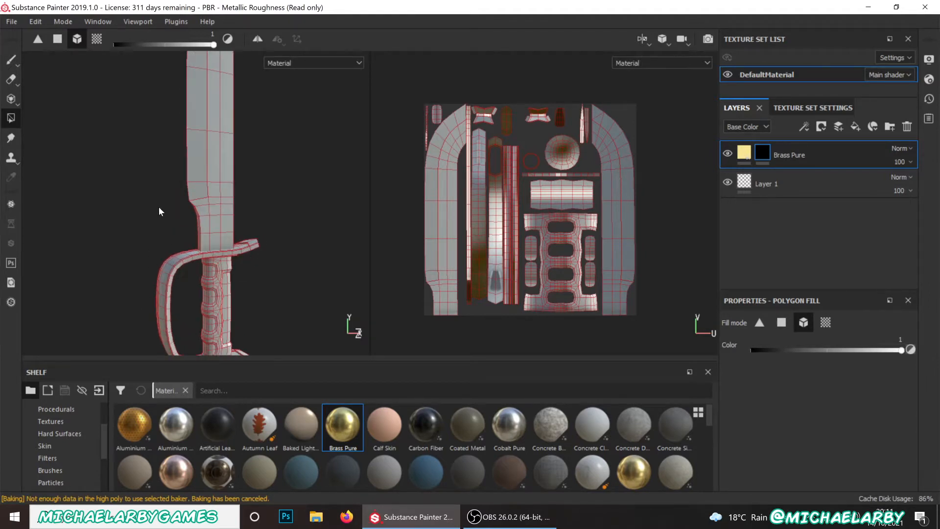
{"action": "scroll", "coordinate": [159, 209], "scroll_direction": "down", "scroll_amount": 3}
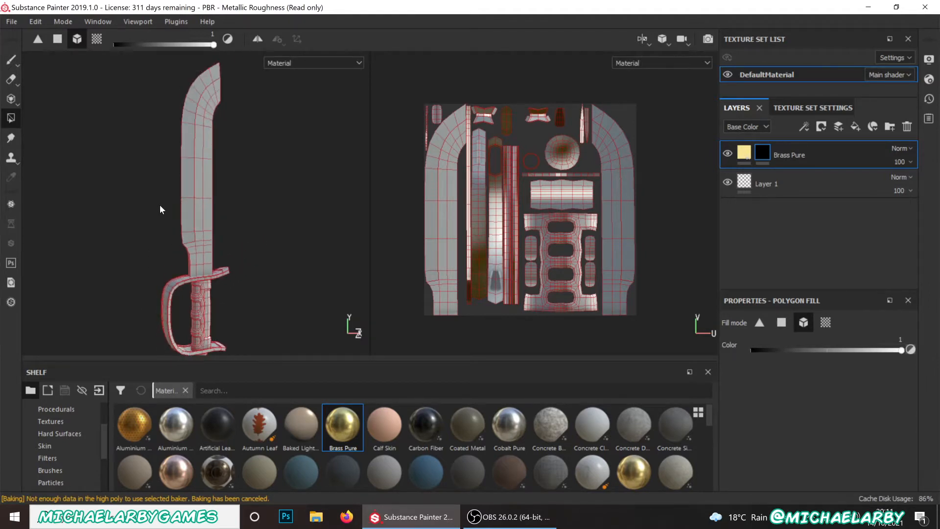
{"action": "left_click", "coordinate": [171, 310]}
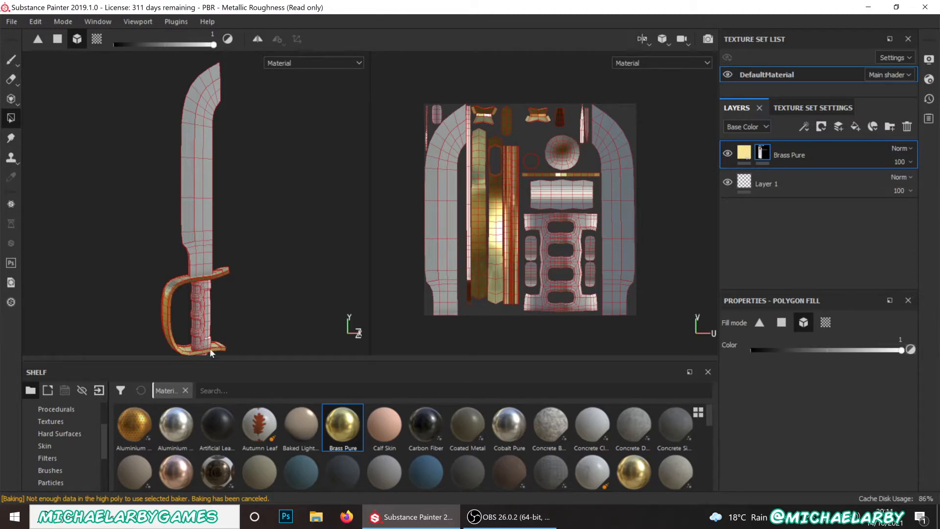
- Apply the Titanium Pure material to the machete as a new layer above Brass Pure
{"action": "left_click_drag", "start_coordinate": [247, 300], "coordinate": [194, 285], "text": "alt"}
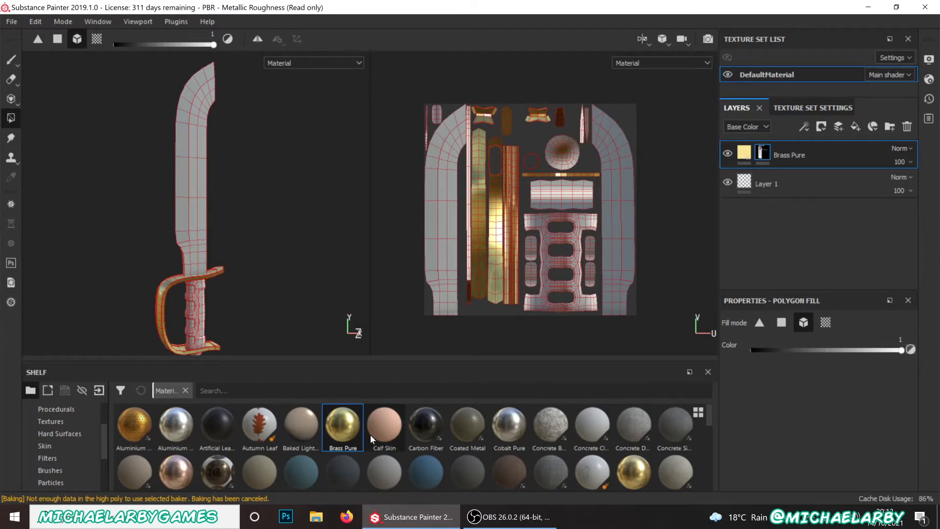
{"action": "scroll", "coordinate": [372, 434], "scroll_direction": "down", "scroll_amount": 5}
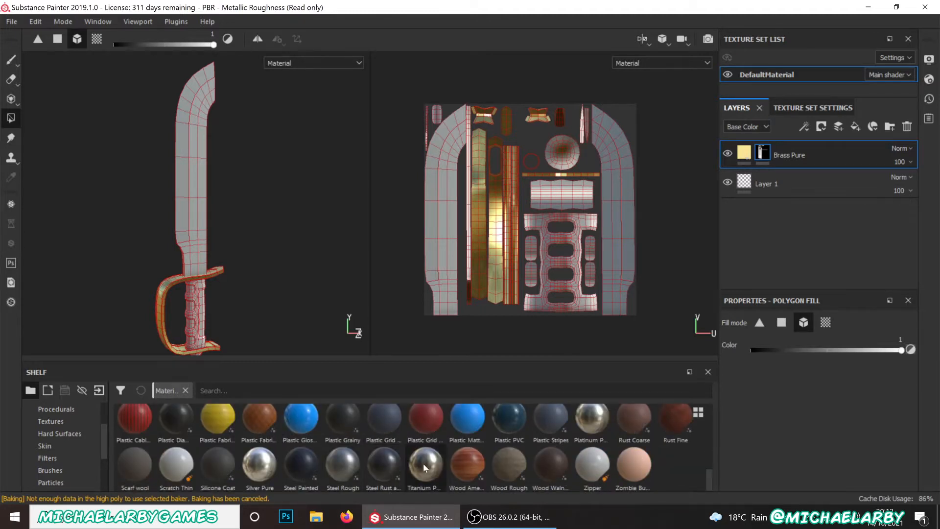
{"action": "left_click_drag", "start_coordinate": [423, 463], "coordinate": [198, 224]}
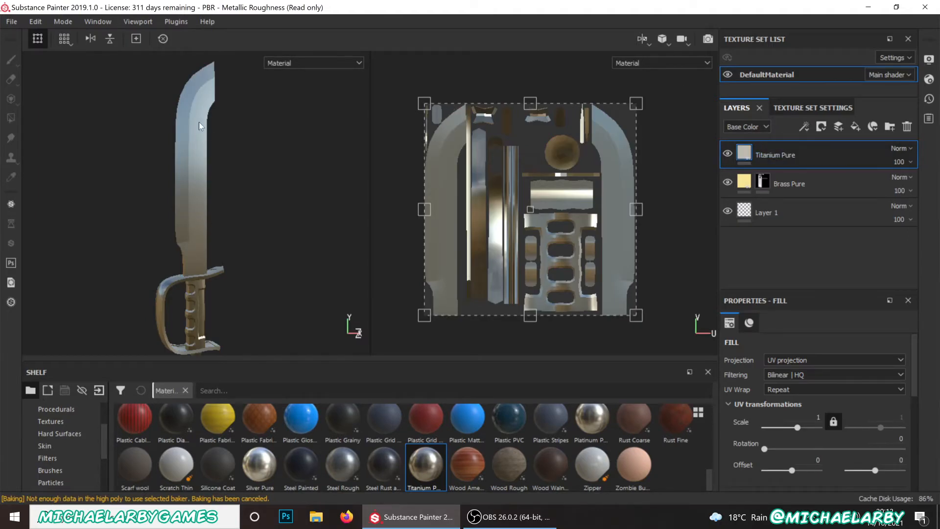
- Add a black mask to the Titanium Pure layer and fill the machete's blade in it using Polygon Fill in mesh mode
{"action": "left_click_drag", "start_coordinate": [233, 243], "coordinate": [252, 239], "text": "alt"}
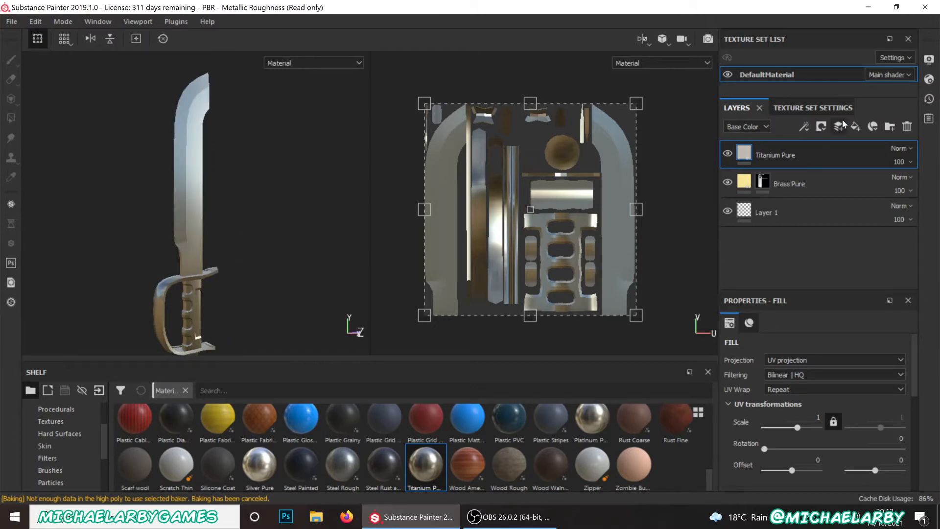
{"action": "left_click", "coordinate": [826, 129]}
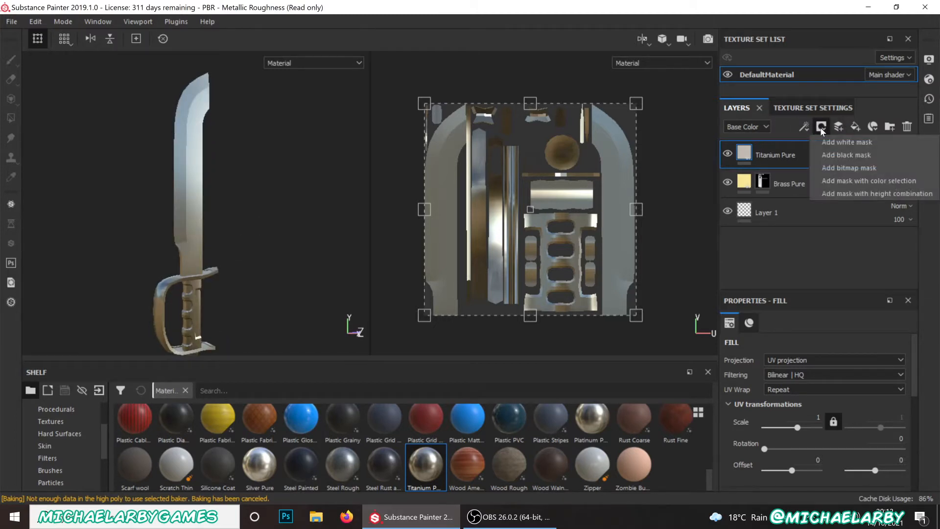
{"action": "left_click", "coordinate": [835, 154]}
{"action": "key", "text": "4"}
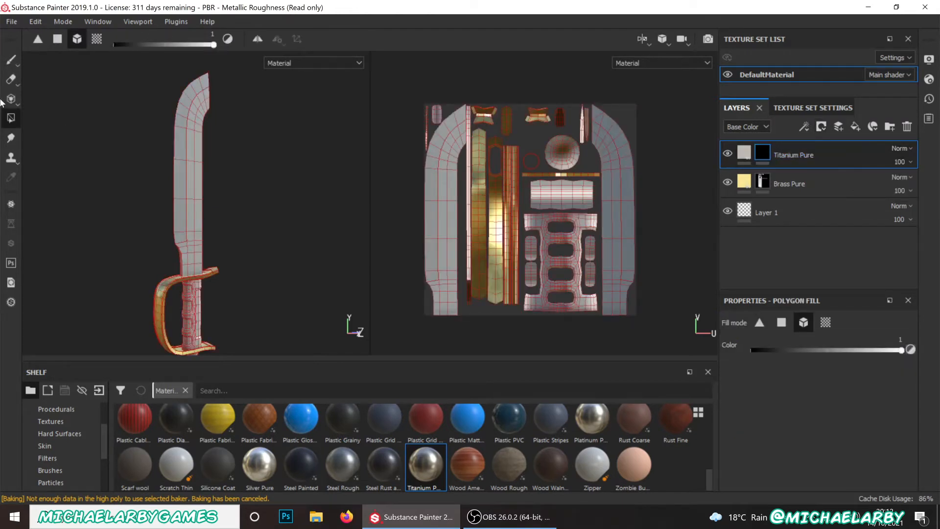
{"action": "left_click", "coordinate": [185, 196]}
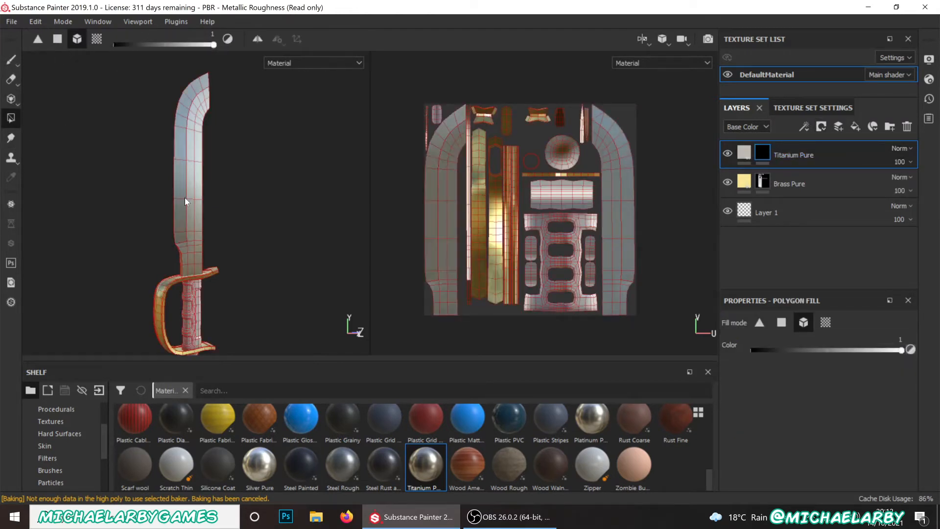
{"action": "mouse_move", "coordinate": [255, 233]}
{"action": "left_mouse_down", "text": "alt"}
{"action": "mouse_move", "coordinate": [227, 223]}
{"action": "mouse_move", "coordinate": [279, 234]}
{"action": "mouse_move", "coordinate": [252, 226]}
{"action": "mouse_move", "coordinate": [265, 169]}
{"action": "mouse_move", "coordinate": [305, 242]}
{"action": "mouse_move", "coordinate": [261, 254]}
{"action": "mouse_move", "coordinate": [178, 226]}
{"action": "mouse_move", "coordinate": [133, 235]}
{"action": "mouse_move", "coordinate": [317, 229]}
{"action": "mouse_move", "coordinate": [216, 228]}
{"action": "mouse_move", "coordinate": [285, 233]}
{"action": "left_mouse_up", "text": "alt"}
{"action": "left_click", "coordinate": [11, 59]}
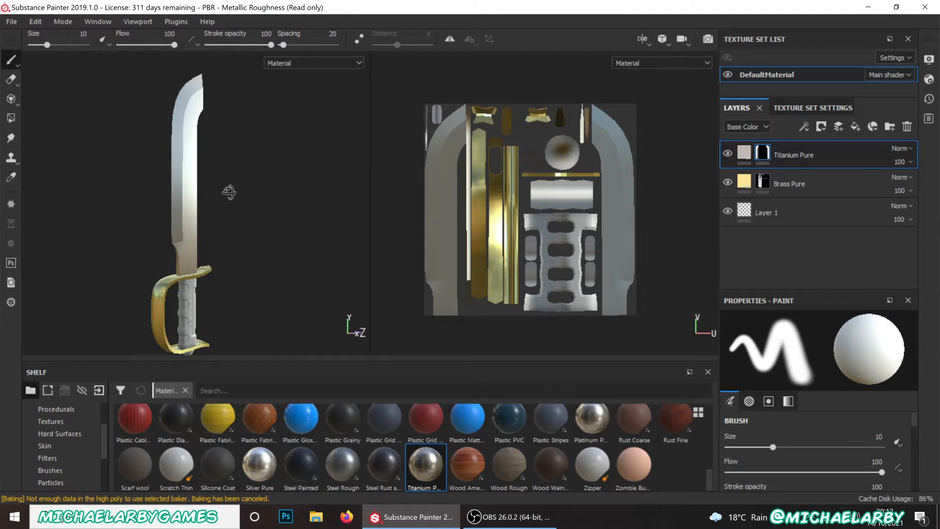
{"action": "left_click_drag", "start_coordinate": [229, 193], "coordinate": [177, 192], "text": "alt"}
- Apply the Cobalt Pure material to the machete as a new layer above Titanium Pure
{"action": "scroll", "coordinate": [321, 460], "scroll_direction": "up", "scroll_amount": 5}
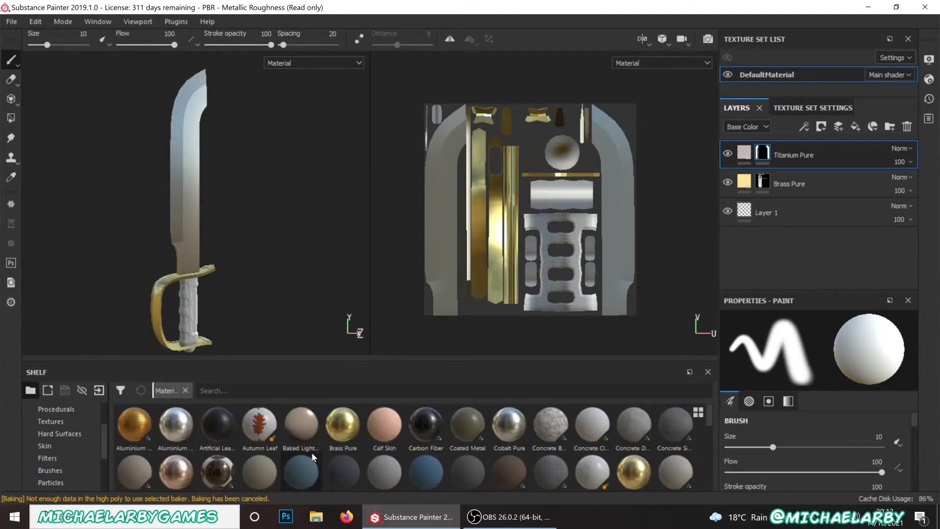
{"action": "left_click_drag", "start_coordinate": [507, 430], "coordinate": [194, 226]}
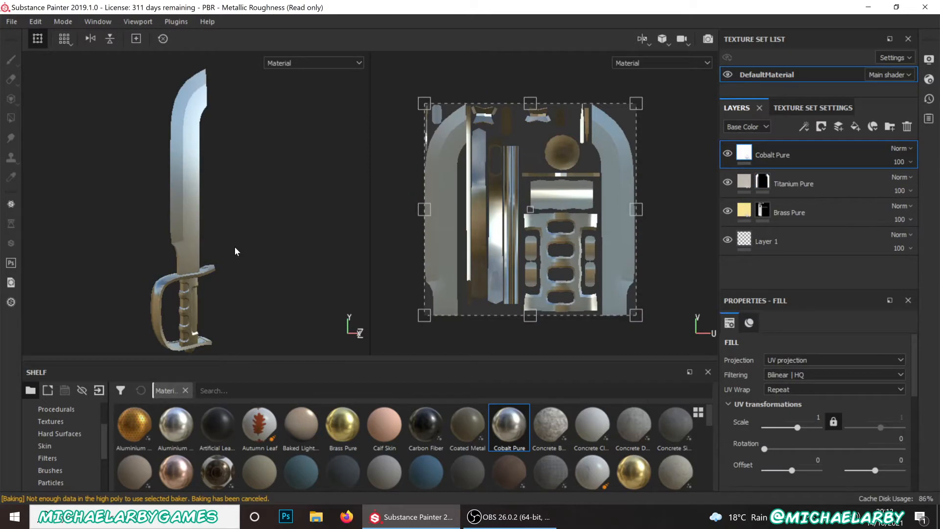
{"action": "left_click_drag", "start_coordinate": [235, 251], "coordinate": [272, 240], "text": "alt"}
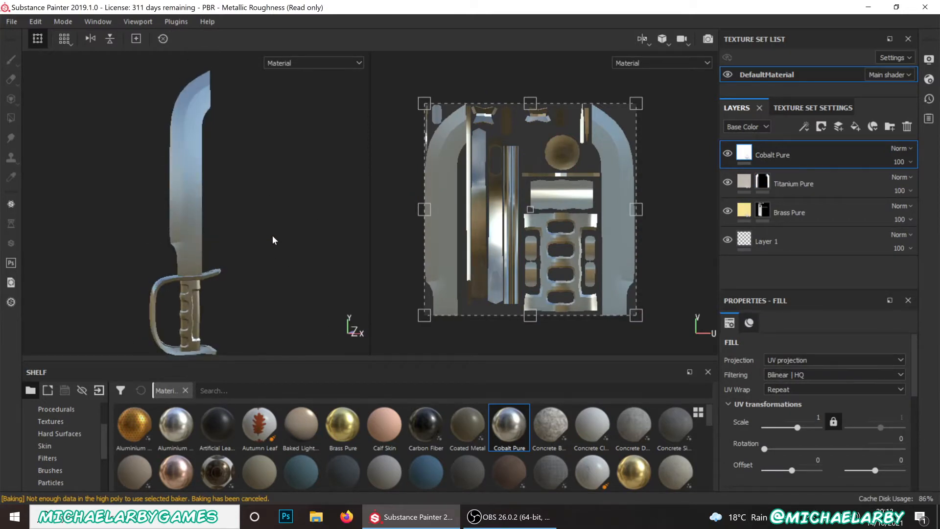
- Compare Cobalt Pure with Titanium Pure on the blade by toggling the Cobalt Pure layer's visibility, and delete the Cobalt Pure layer
{"action": "left_click", "coordinate": [726, 154]}
{"action": "left_click", "coordinate": [726, 154]}
{"action": "left_click", "coordinate": [726, 154]}
{"action": "left_click", "coordinate": [726, 154]}
{"action": "left_click", "coordinate": [726, 154]}
{"action": "left_click", "coordinate": [726, 154]}
{"action": "left_click", "coordinate": [727, 154]}
{"action": "left_click", "coordinate": [726, 154]}
{"action": "left_click_drag", "start_coordinate": [272, 216], "coordinate": [293, 244], "text": "alt"}
{"action": "left_click", "coordinate": [727, 154]}
{"action": "mouse_move", "coordinate": [265, 223]}
{"action": "left_mouse_down", "text": "alt"}
{"action": "mouse_move", "coordinate": [241, 207]}
{"action": "mouse_move", "coordinate": [266, 237]}
{"action": "mouse_move", "coordinate": [245, 203]}
{"action": "left_mouse_up", "text": "alt"}
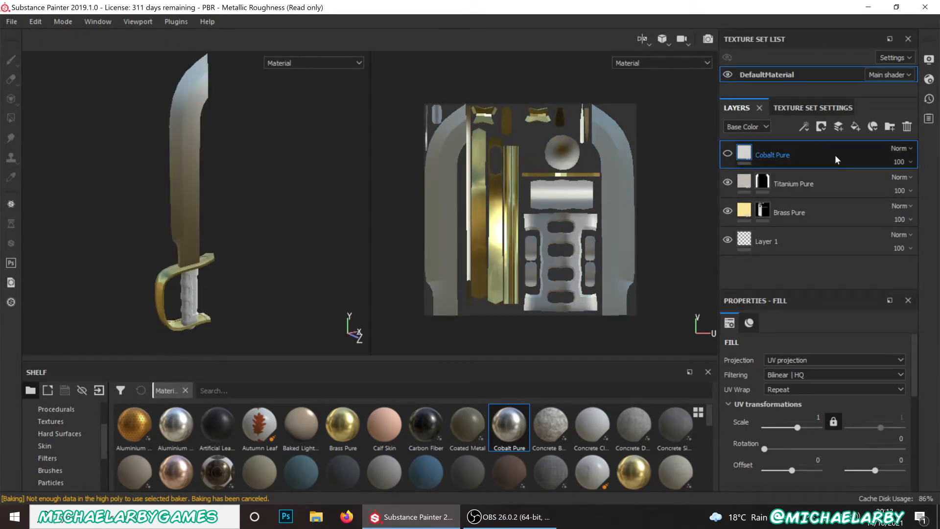
{"action": "left_click", "coordinate": [726, 155]}
{"action": "left_click", "coordinate": [727, 155]}
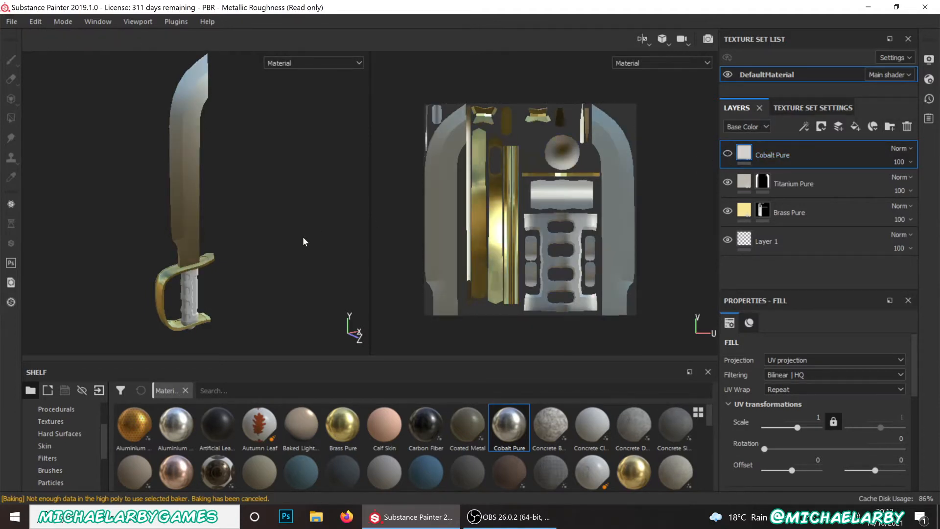
{"action": "left_click_drag", "start_coordinate": [272, 250], "coordinate": [259, 226], "text": "alt"}
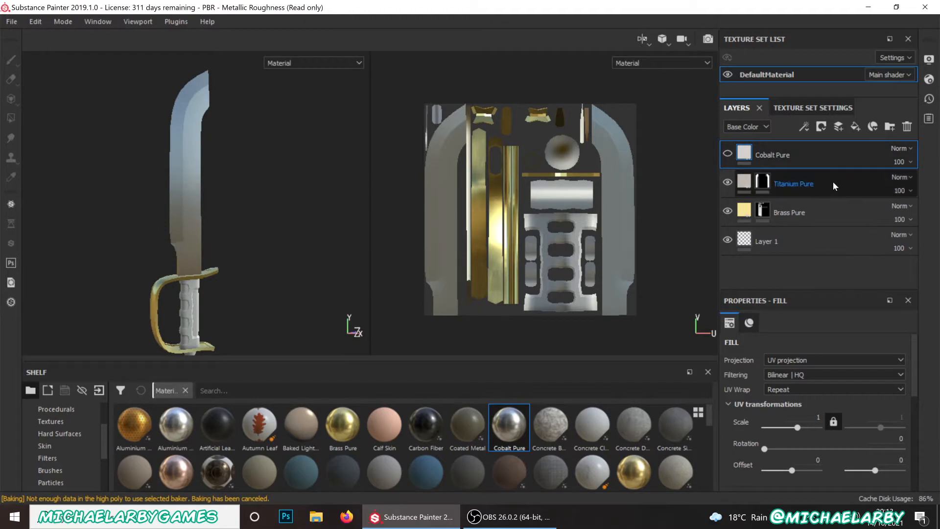
{"action": "left_click", "coordinate": [907, 128]}
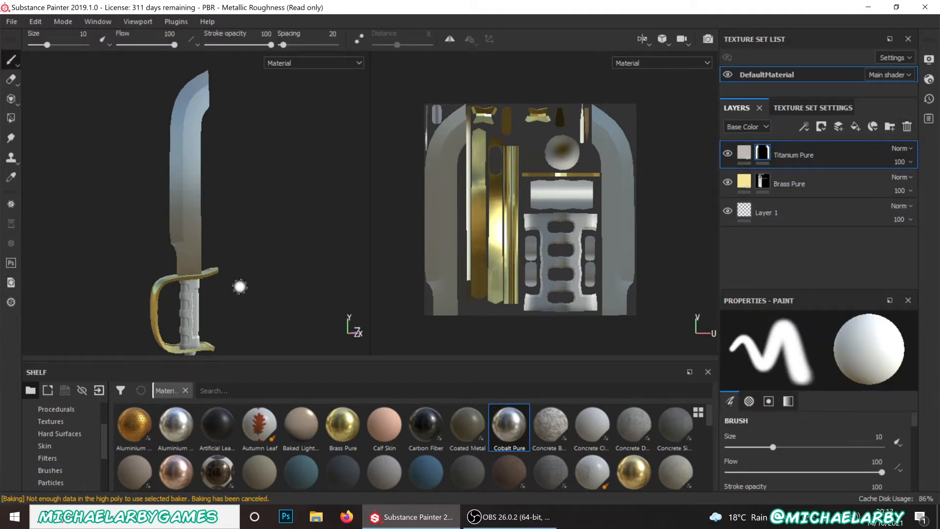
- Apply the Copper Pure material to the machete's handle as a new layer above Titanium Pure
{"action": "left_click_drag", "start_coordinate": [226, 321], "coordinate": [230, 292], "text": "alt"}
{"action": "middle_click_drag", "start_coordinate": [231, 292], "coordinate": [247, 234], "text": "alt"}
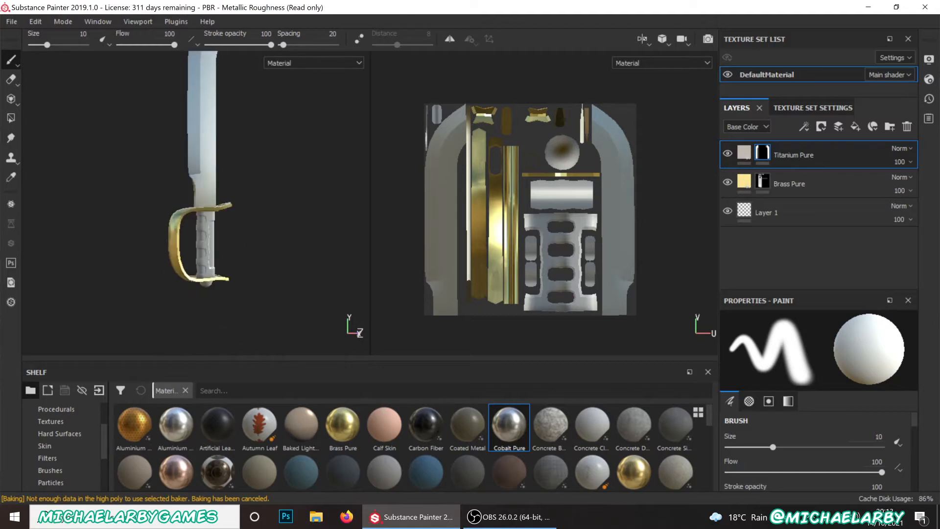
{"action": "scroll", "coordinate": [235, 243], "scroll_direction": "up", "scroll_amount": 3}
{"action": "middle_click_drag", "start_coordinate": [279, 296], "coordinate": [256, 187], "text": "alt"}
{"action": "scroll", "coordinate": [237, 196], "scroll_direction": "up", "scroll_amount": 2}
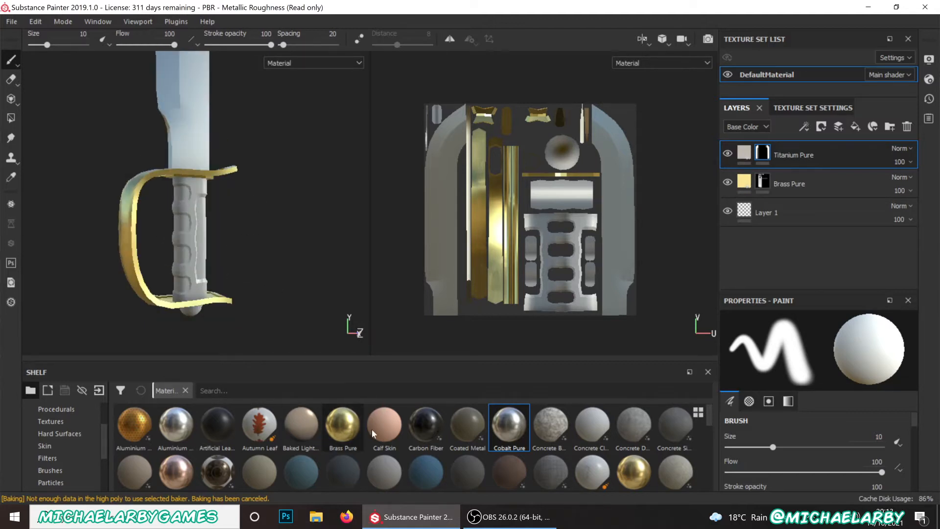
{"action": "scroll", "coordinate": [448, 449], "scroll_direction": "down", "scroll_amount": 2}
{"action": "scroll", "coordinate": [447, 446], "scroll_direction": "up", "scroll_amount": 2}
{"action": "scroll", "coordinate": [447, 446], "scroll_direction": "down", "scroll_amount": 2}
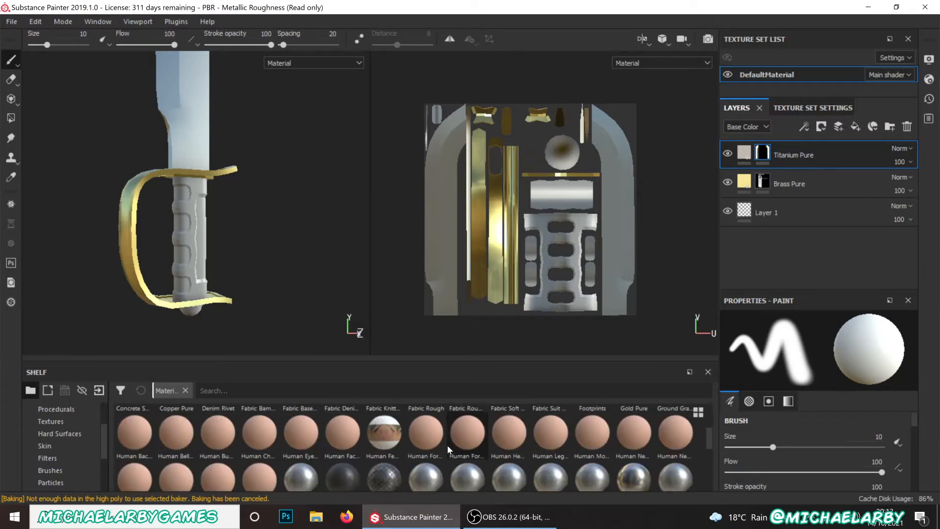
{"action": "scroll", "coordinate": [447, 444], "scroll_direction": "up", "scroll_amount": 2}
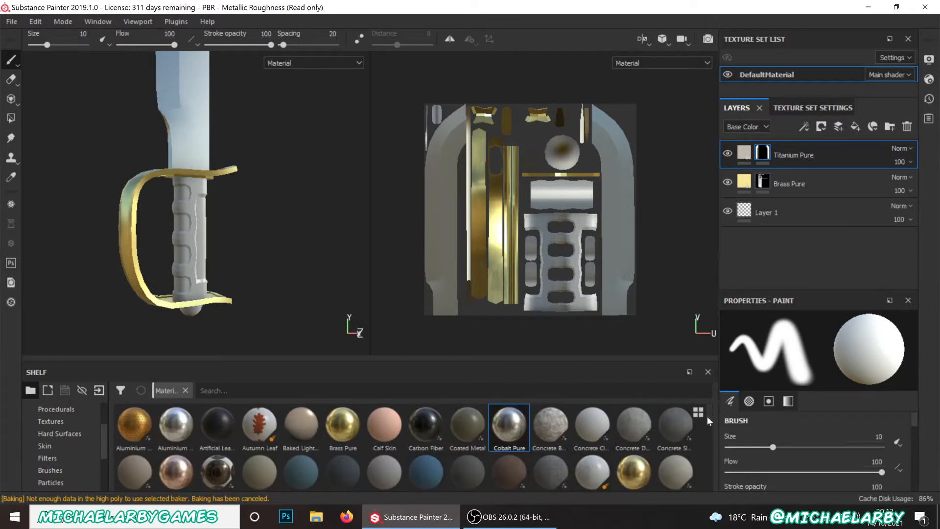
{"action": "left_click_drag", "start_coordinate": [709, 421], "coordinate": [710, 432]}
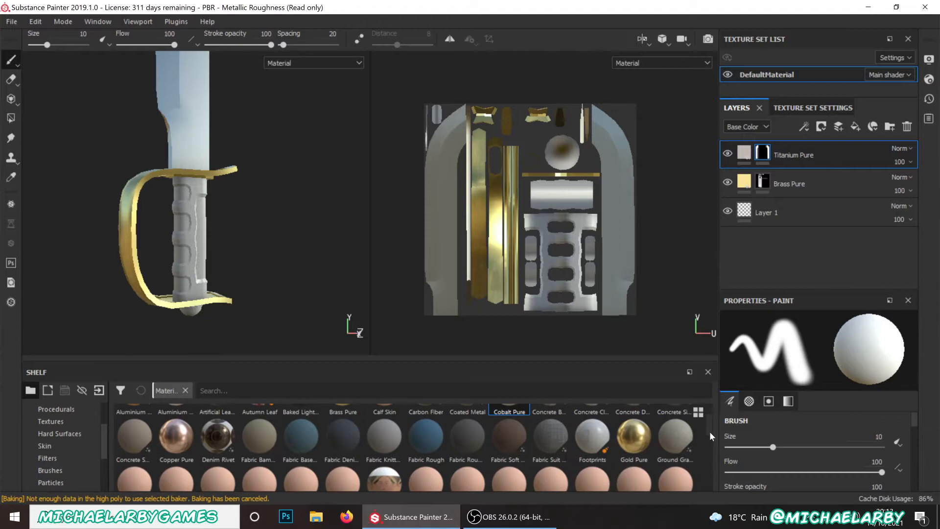
{"action": "left_click_drag", "start_coordinate": [181, 441], "coordinate": [186, 274]}
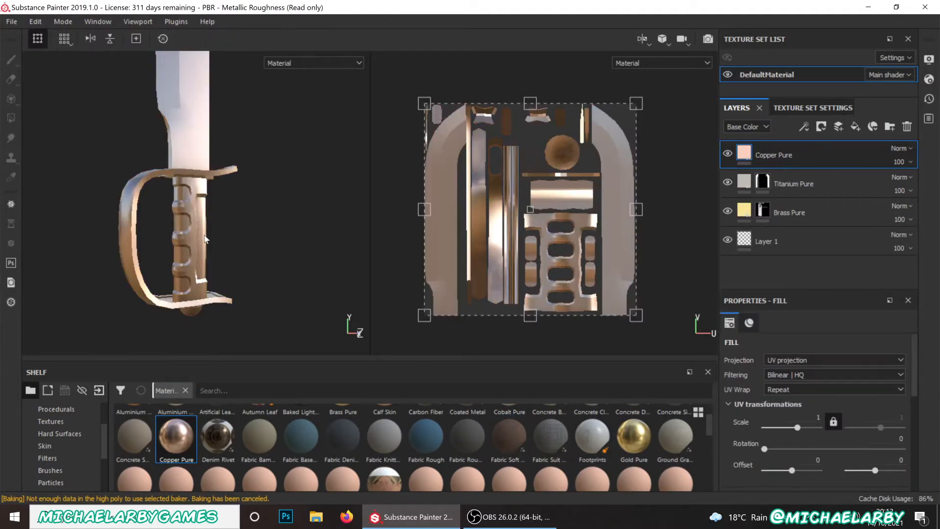
- Add a black mask to the Copper Pure layer and fill the grip's slotted frame in it using Polygon Fill in UV chunk mode
{"action": "scroll", "coordinate": [205, 239], "scroll_direction": "up", "scroll_amount": 2}
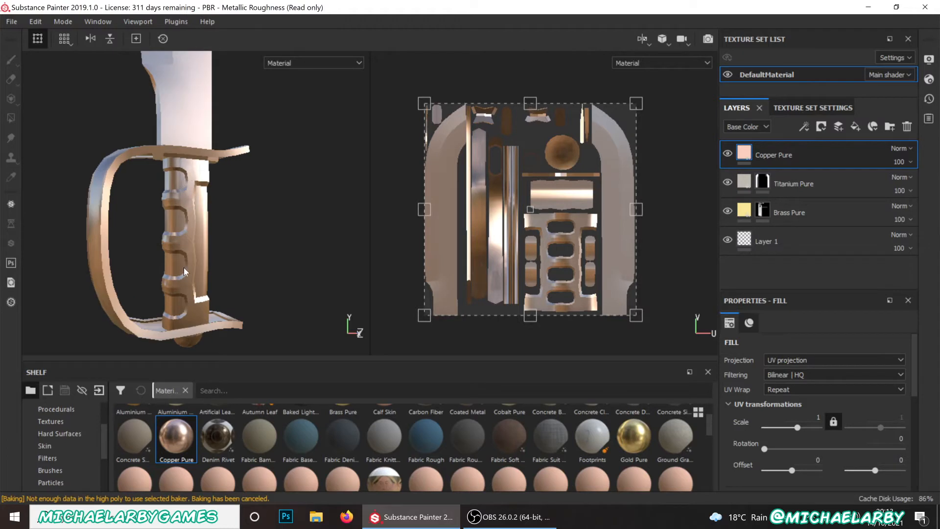
{"action": "scroll", "coordinate": [183, 228], "scroll_direction": "up", "scroll_amount": 2}
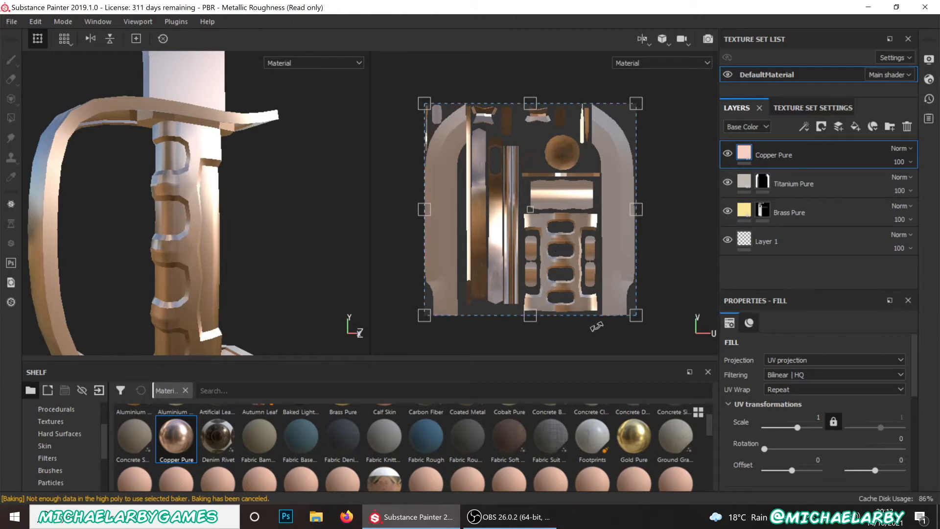
{"action": "scroll", "coordinate": [592, 323], "scroll_direction": "up", "scroll_amount": 1}
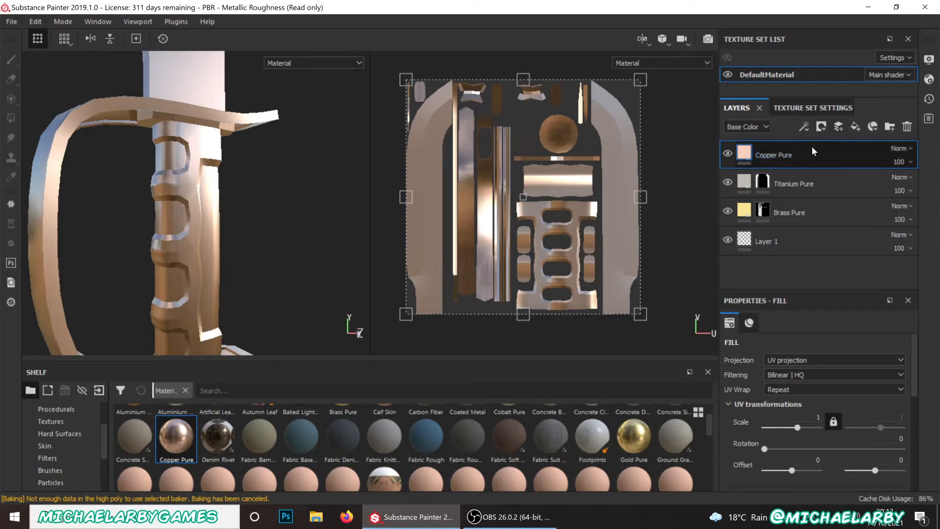
{"action": "left_click", "coordinate": [821, 126]}
{"action": "left_click", "coordinate": [838, 154]}
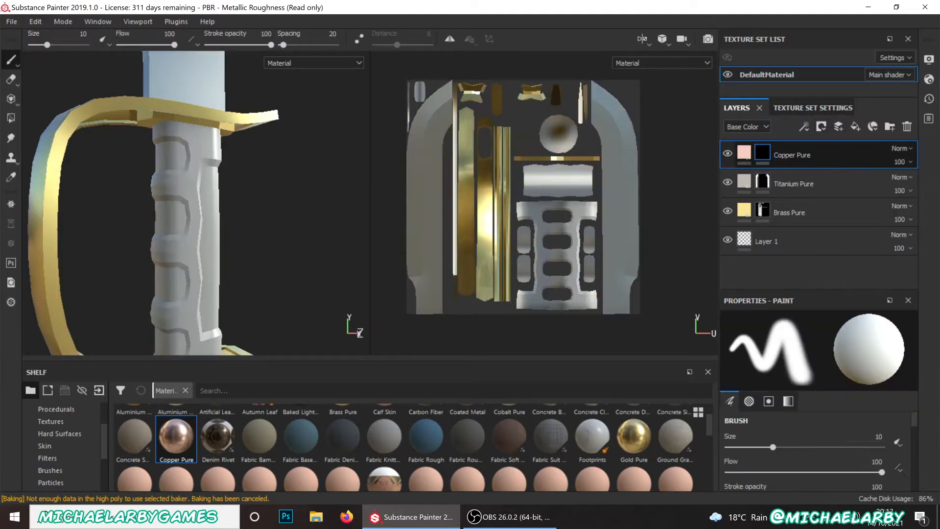
{"action": "left_click", "coordinate": [11, 118]}
{"action": "left_click", "coordinate": [74, 41]}
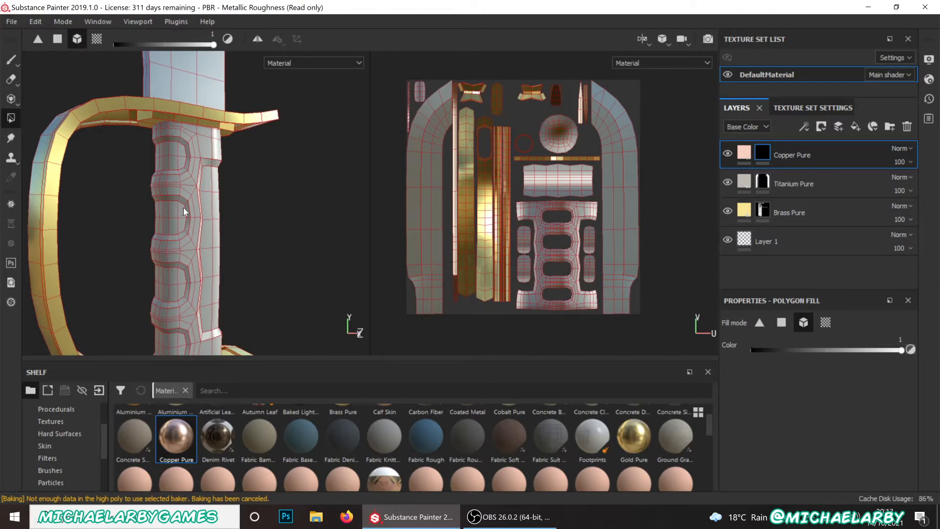
{"action": "left_click", "coordinate": [96, 41]}
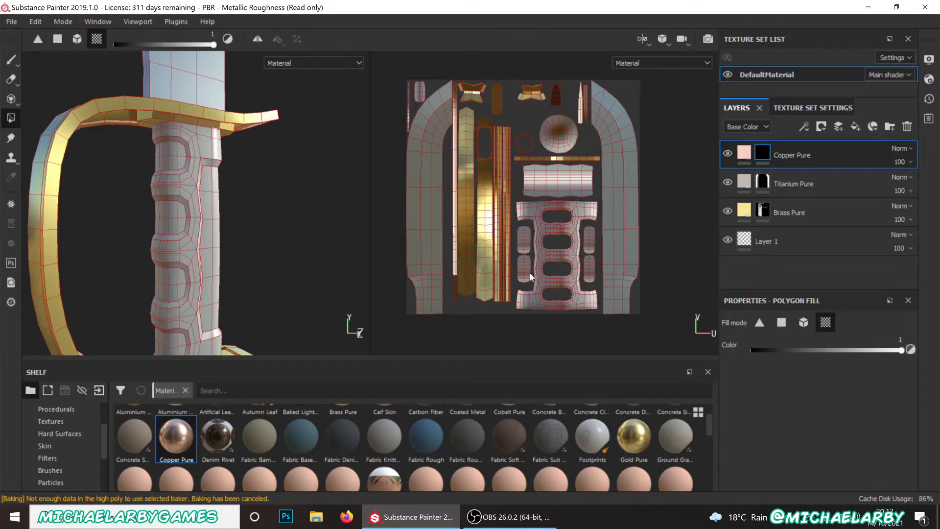
{"action": "scroll", "coordinate": [531, 277], "scroll_direction": "up", "scroll_amount": 3}
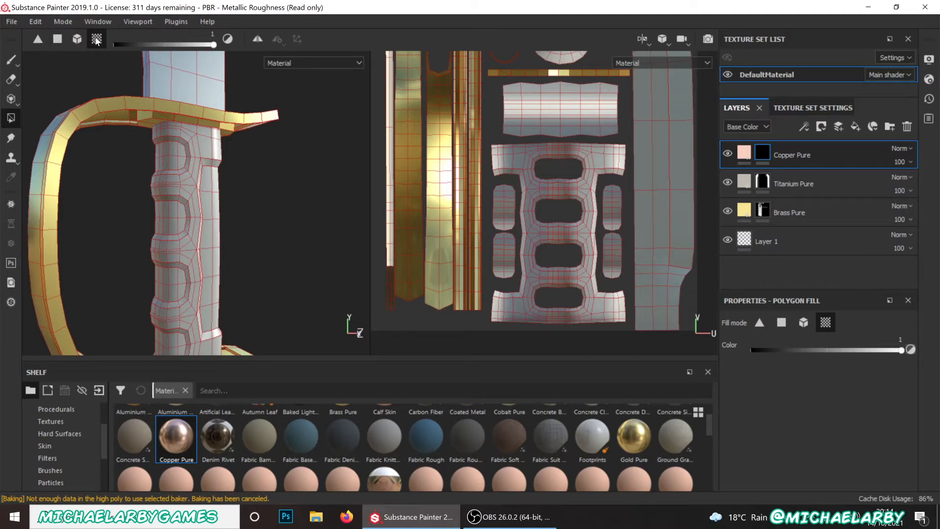
{"action": "left_click", "coordinate": [532, 200]}
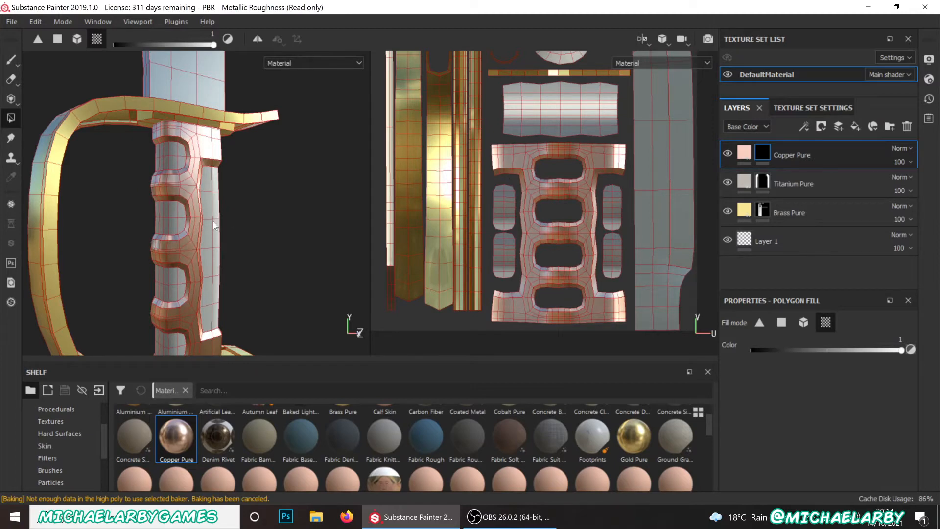
- Apply the Wood Walnut material as a new layer above Copper Pure and add a black mask to it
{"action": "scroll", "coordinate": [455, 440], "scroll_direction": "down", "scroll_amount": 10}
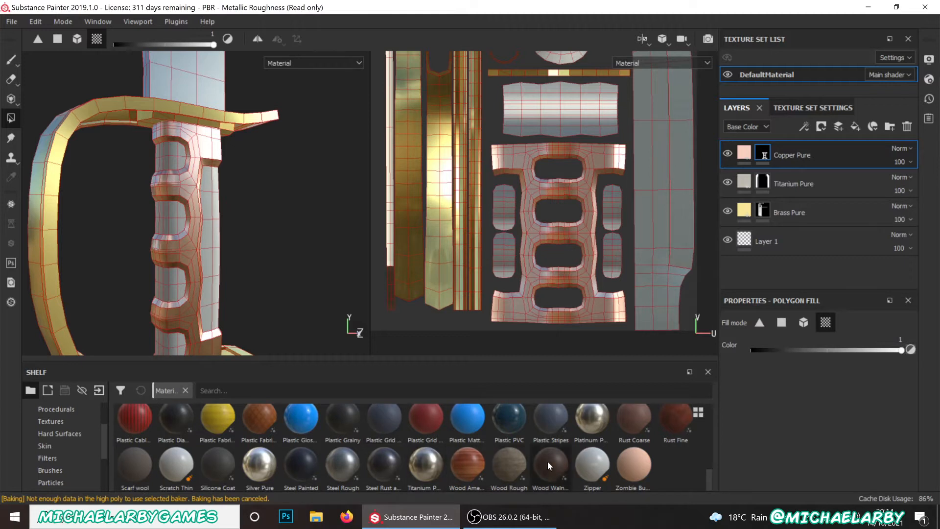
{"action": "mouse_move", "coordinate": [547, 470]}
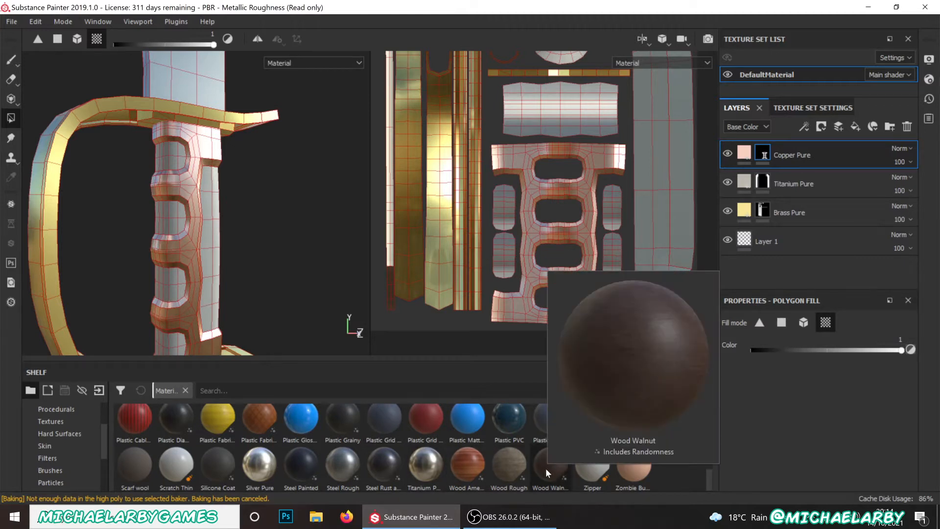
{"action": "left_click_drag", "start_coordinate": [546, 468], "coordinate": [205, 248]}
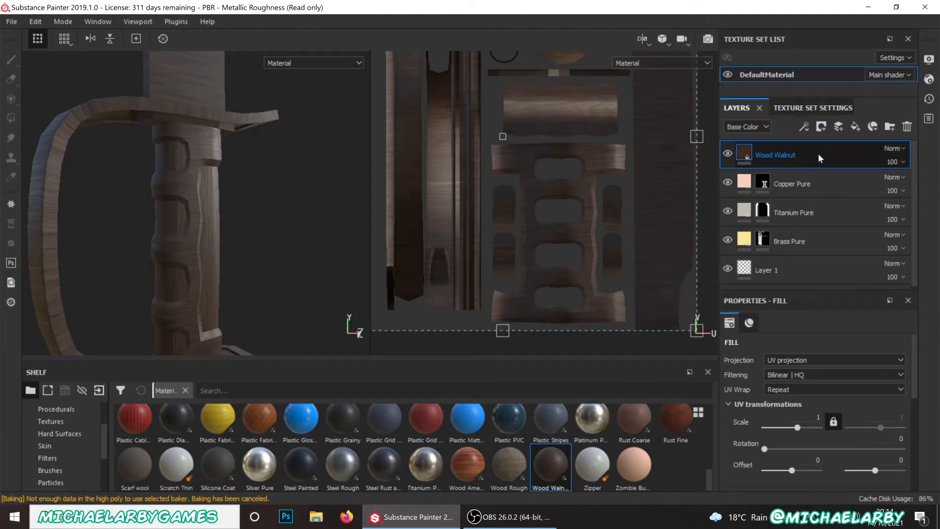
{"action": "left_click", "coordinate": [821, 127]}
{"action": "left_click", "coordinate": [831, 154]}
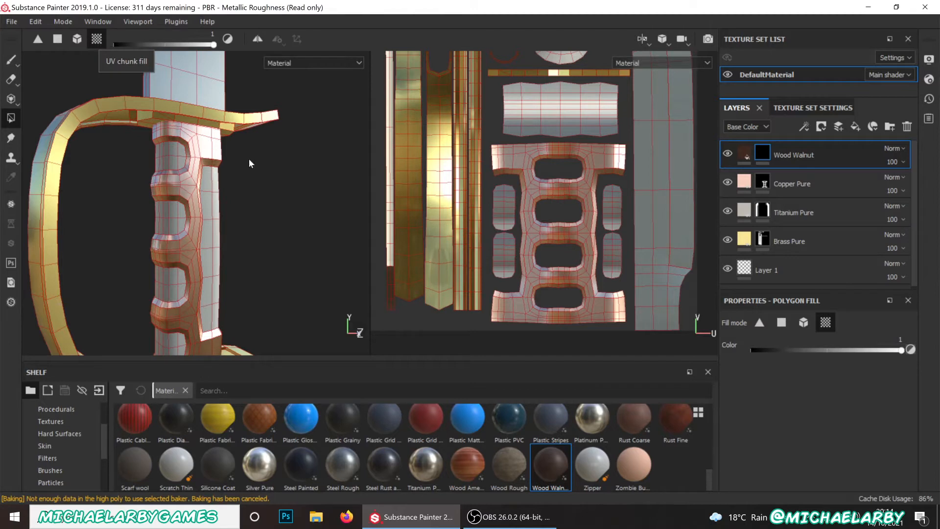
- Fill the grip's long back panel and the four inset finger panels in the Wood Walnut mask using UV chunk fill
{"action": "left_click", "coordinate": [213, 210]}
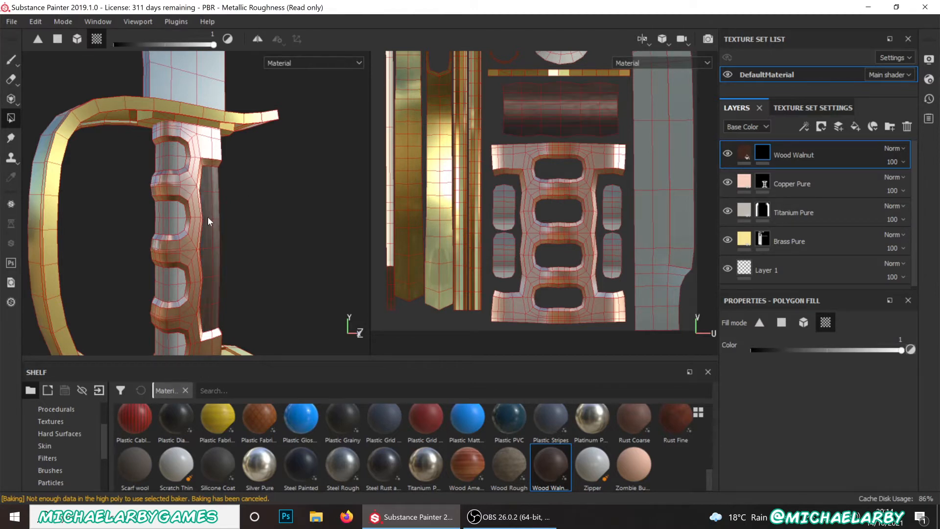
{"action": "left_click", "coordinate": [166, 161]}
{"action": "left_click", "coordinate": [168, 226]}
{"action": "left_click", "coordinate": [168, 300]}
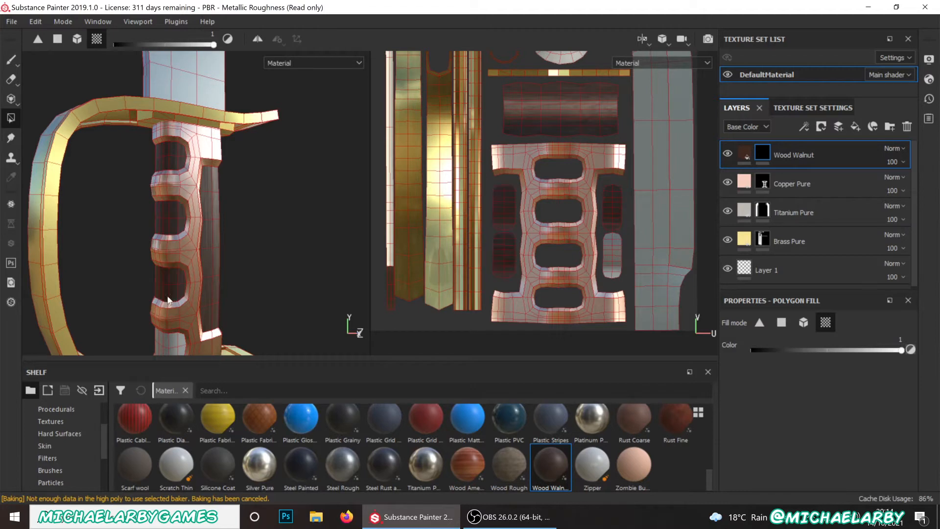
{"action": "left_click", "coordinate": [171, 342]}
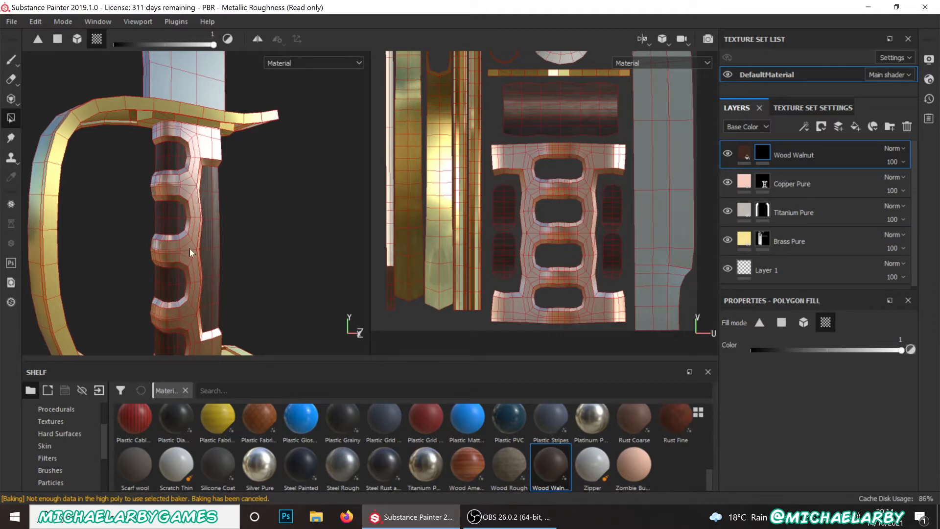
{"action": "mouse_move", "coordinate": [255, 248]}
{"action": "left_mouse_down", "text": "alt"}
{"action": "mouse_move", "coordinate": [158, 241]}
{"action": "mouse_move", "coordinate": [339, 256]}
{"action": "mouse_move", "coordinate": [273, 264]}
{"action": "mouse_move", "coordinate": [221, 256]}
{"action": "mouse_move", "coordinate": [325, 237]}
{"action": "mouse_move", "coordinate": [331, 253]}
{"action": "mouse_move", "coordinate": [237, 267]}
{"action": "mouse_move", "coordinate": [313, 268]}
{"action": "left_mouse_up", "text": "alt"}
{"action": "left_click", "coordinate": [12, 60]}
{"action": "scroll", "coordinate": [217, 314], "scroll_direction": "up", "scroll_amount": 3}
{"action": "scroll", "coordinate": [507, 266], "scroll_direction": "down", "scroll_amount": 3}
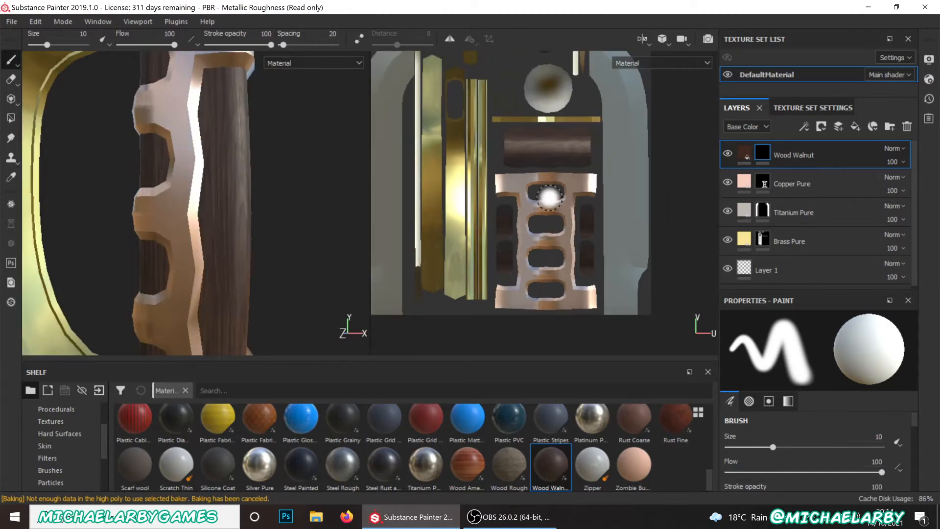
{"action": "scroll", "coordinate": [565, 154], "scroll_direction": "up", "scroll_amount": 4}
{"action": "scroll", "coordinate": [549, 154], "scroll_direction": "down", "scroll_amount": 2}
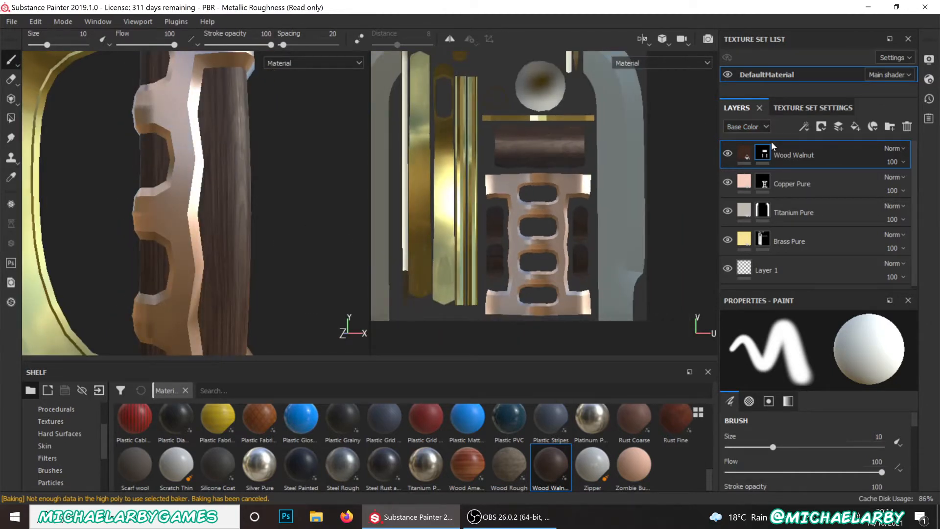
- Set the Wood Walnut fill's UV rotation to 359.731 and its UV scale to 0.6
{"action": "left_click", "coordinate": [743, 153]}
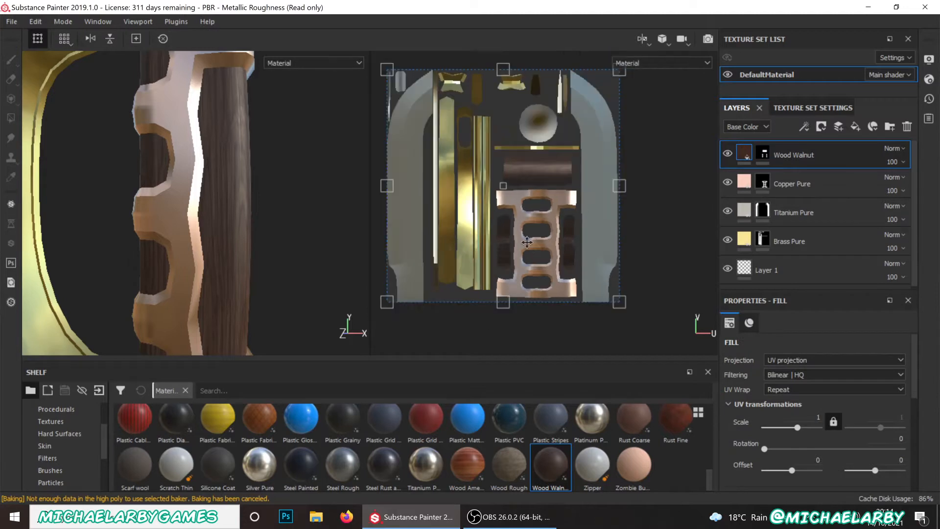
{"action": "key", "text": "f"}
{"action": "left_click_drag", "start_coordinate": [502, 313], "coordinate": [500, 345]}
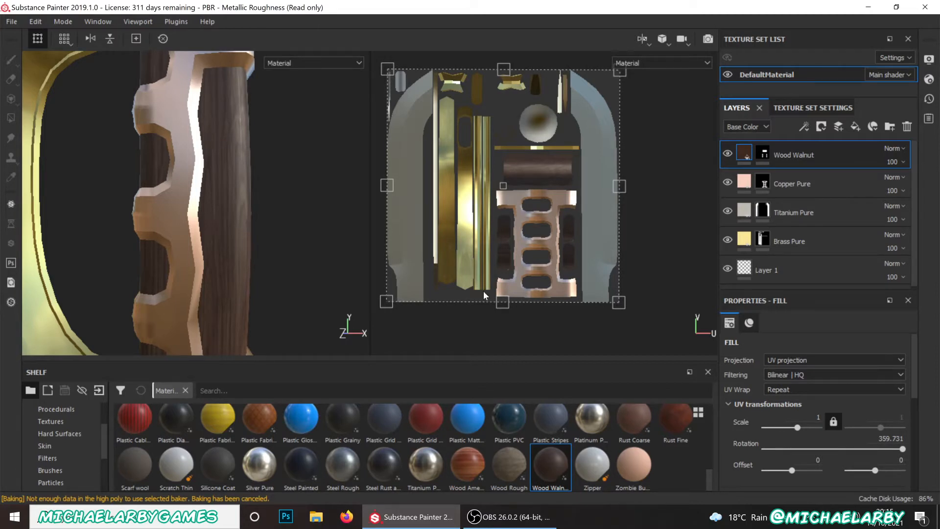
{"action": "left_click_drag", "start_coordinate": [800, 431], "coordinate": [793, 425]}
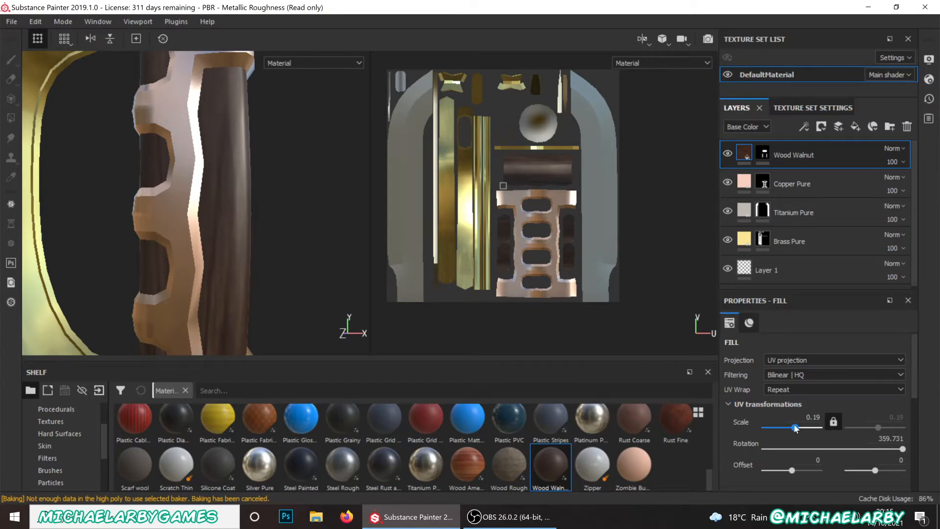
{"action": "left_click_drag", "start_coordinate": [794, 428], "coordinate": [815, 427]}
{"action": "left_click", "coordinate": [812, 417]}
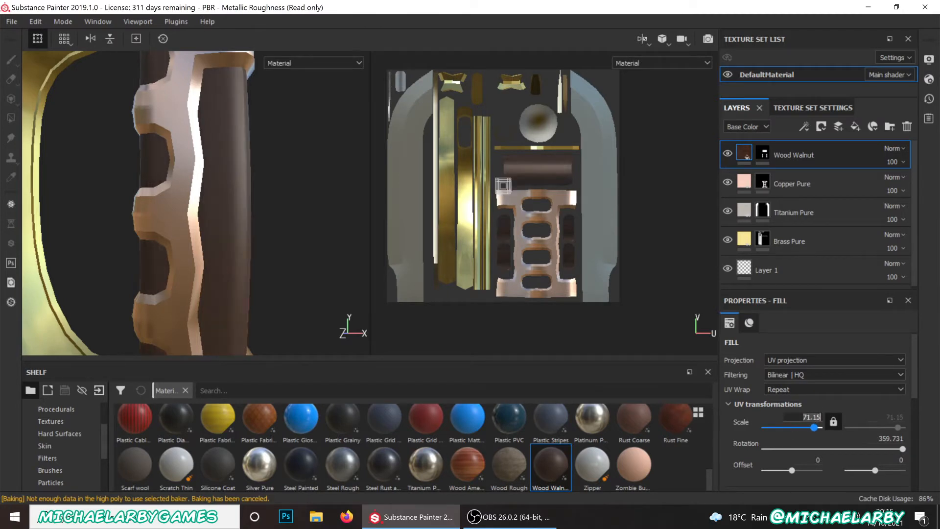
{"action": "type", "text": "0.6"}
{"action": "key", "text": "Return"}
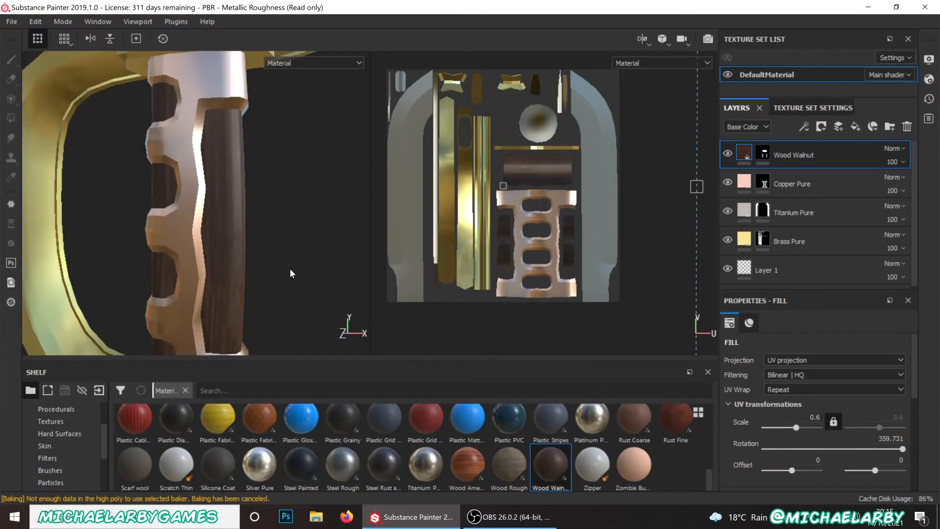
- Darken the Copper Pure layer's base color to a deeper copper with RGB 0.449, 0.201, 0.122
{"action": "left_click_drag", "start_coordinate": [290, 273], "coordinate": [220, 266], "text": "alt"}
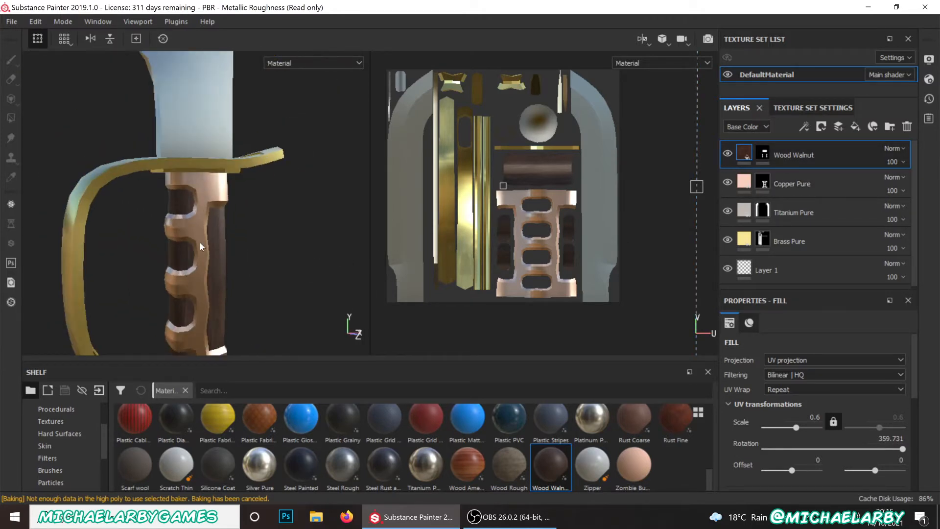
{"action": "left_click", "coordinate": [743, 186]}
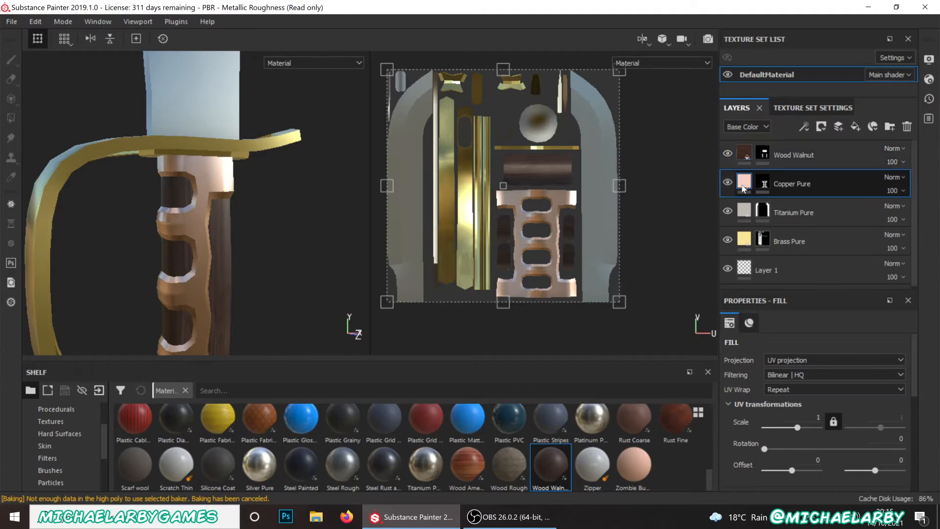
{"action": "scroll", "coordinate": [792, 365], "scroll_direction": "down", "scroll_amount": 5}
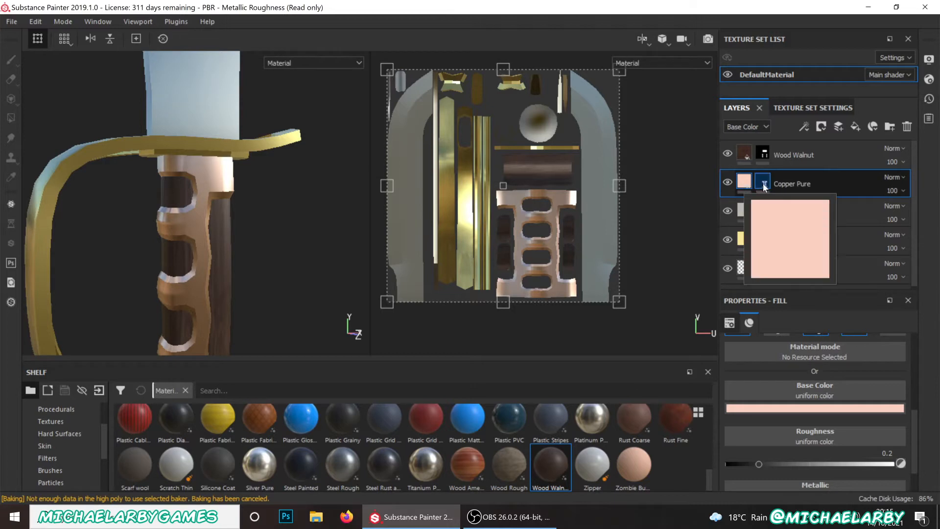
{"action": "mouse_move", "coordinate": [750, 185]}
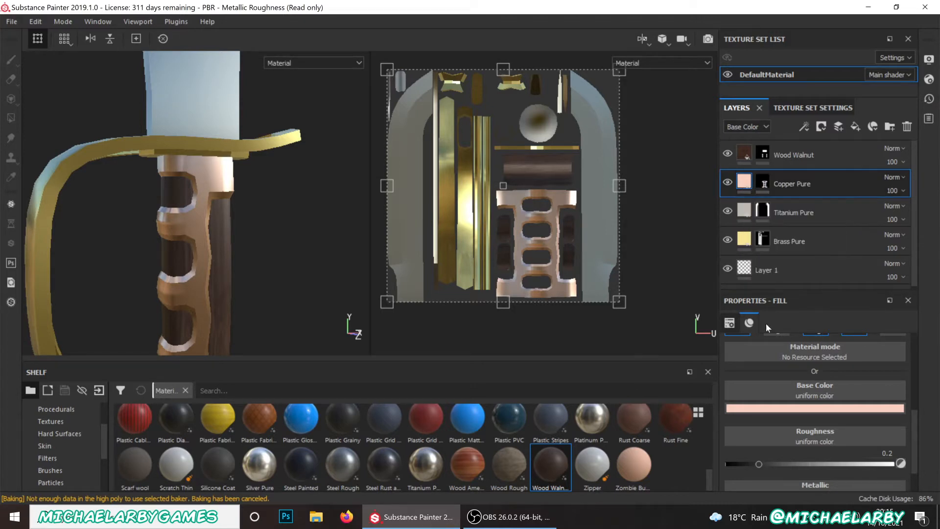
{"action": "left_click", "coordinate": [808, 411]}
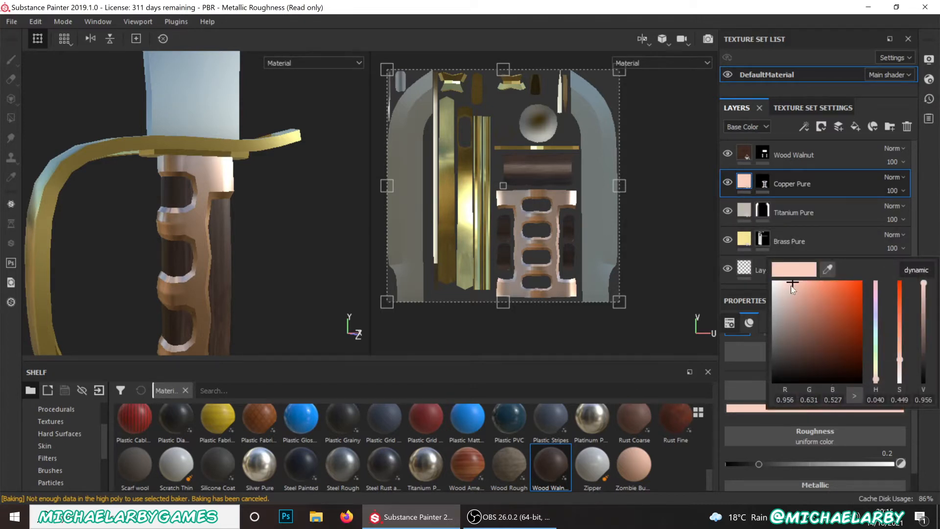
{"action": "left_click_drag", "start_coordinate": [790, 286], "coordinate": [811, 311]}
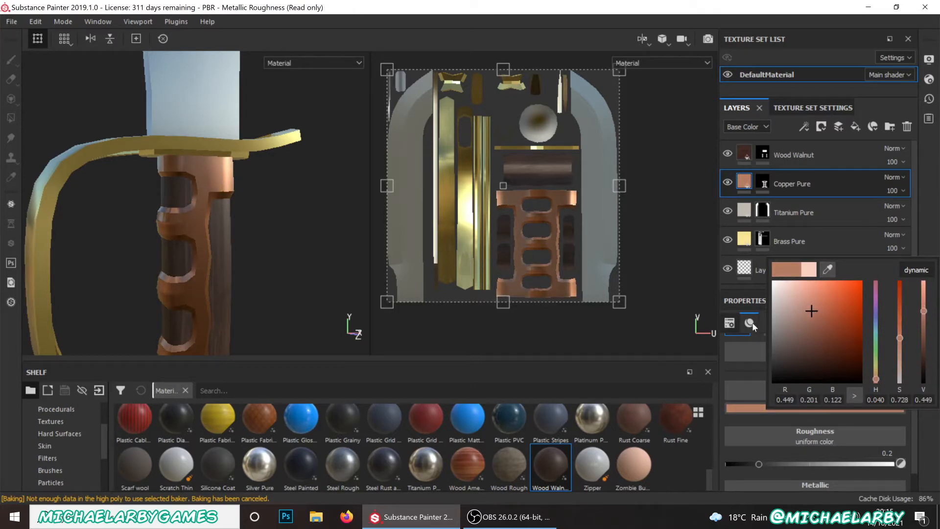
- Change the Brass Pure layer's base color to a darker, more saturated gold
{"action": "left_click_drag", "start_coordinate": [270, 266], "coordinate": [332, 293], "text": "alt"}
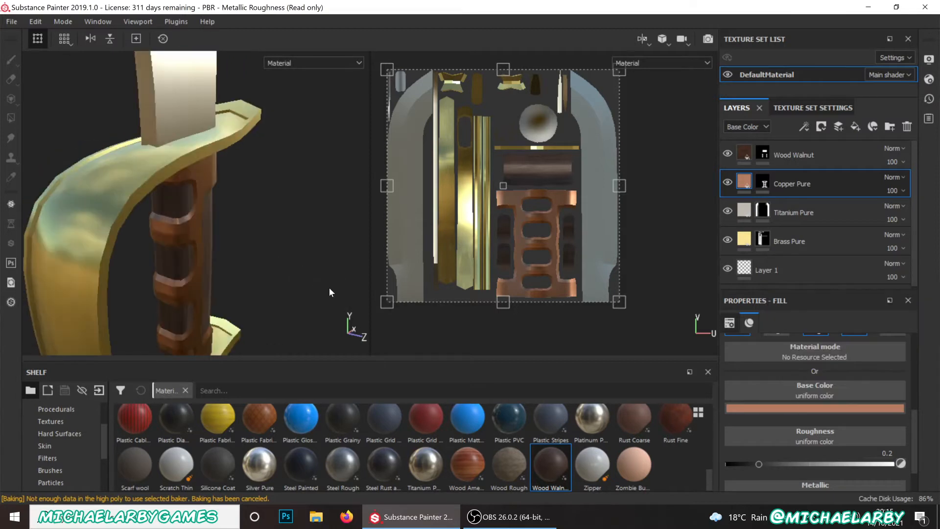
{"action": "left_click", "coordinate": [745, 243]}
{"action": "left_click", "coordinate": [798, 408]}
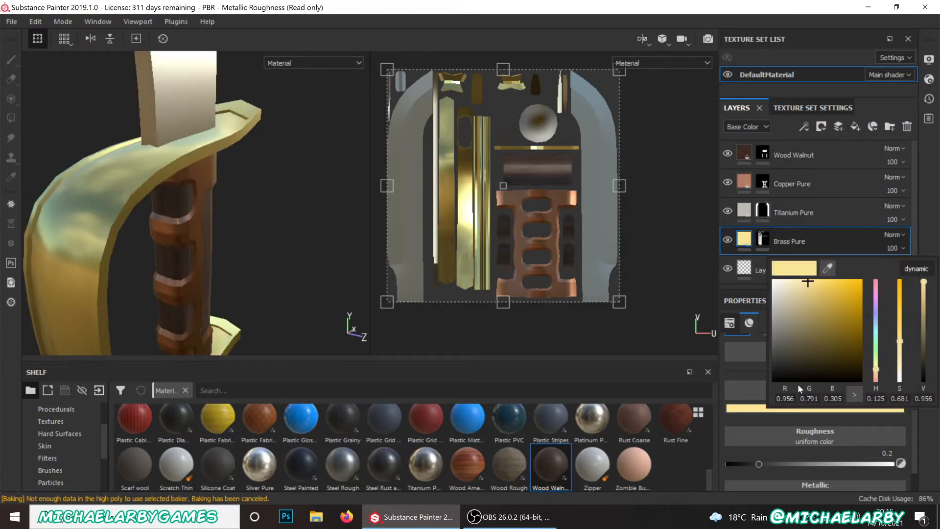
{"action": "left_click", "coordinate": [821, 304]}
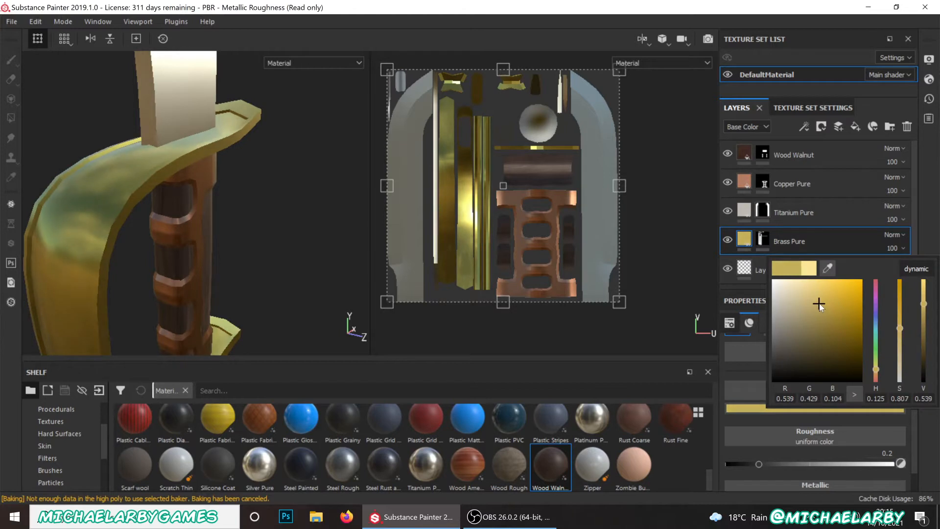
{"action": "left_click_drag", "start_coordinate": [818, 305], "coordinate": [822, 303]}
- Adjust the Wood Walnut material's color to a slightly warmer reddish brown with RGB 0.251, 0.138, 0.094
{"action": "left_click", "coordinate": [753, 153]}
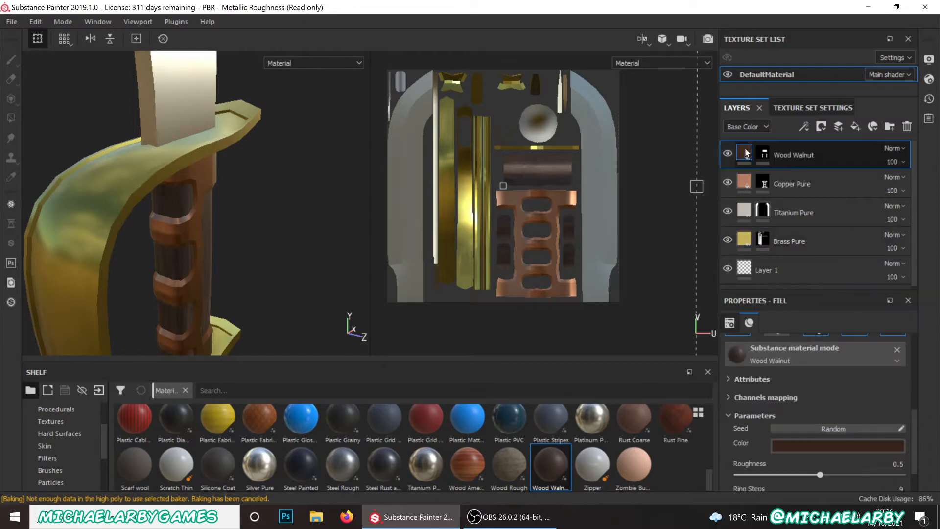
{"action": "left_click", "coordinate": [824, 443]}
{"action": "left_click_drag", "start_coordinate": [304, 294], "coordinate": [238, 264], "text": "alt"}
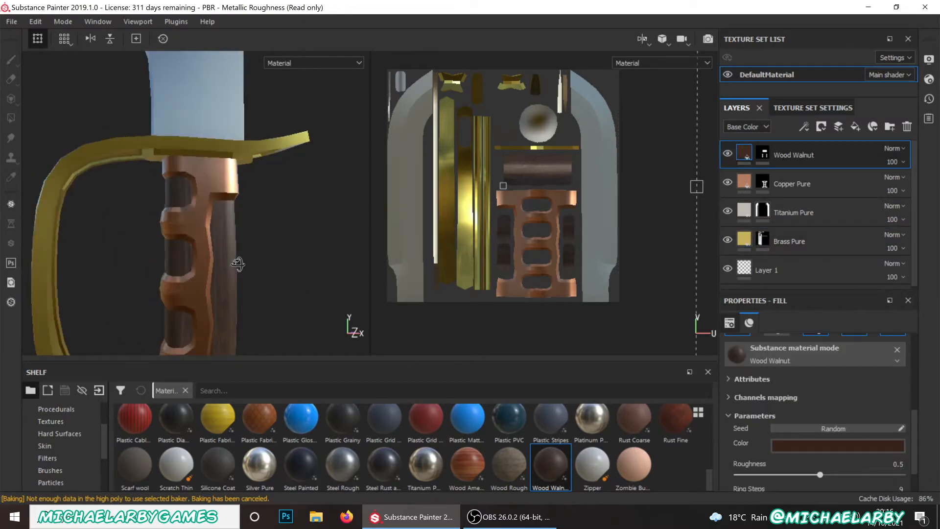
{"action": "left_click", "coordinate": [827, 445]}
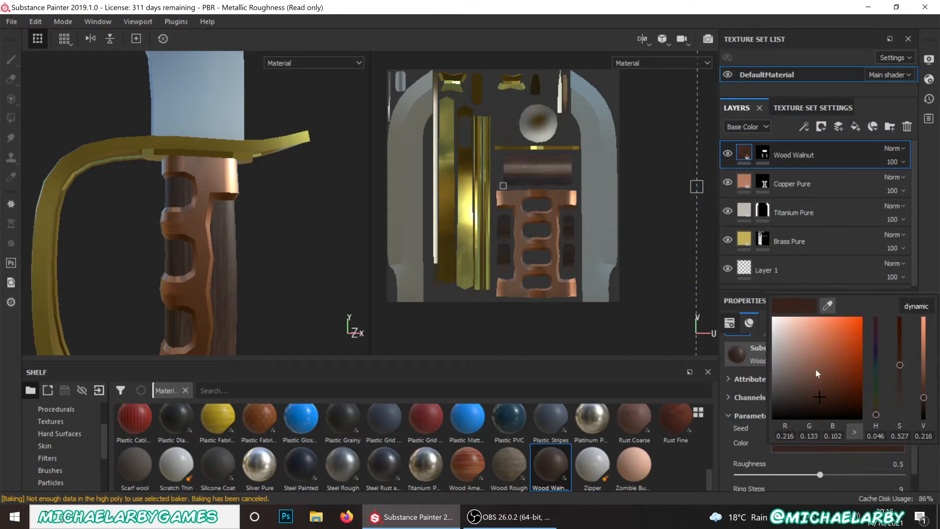
{"action": "left_click", "coordinate": [823, 384]}
{"action": "left_click", "coordinate": [812, 385]}
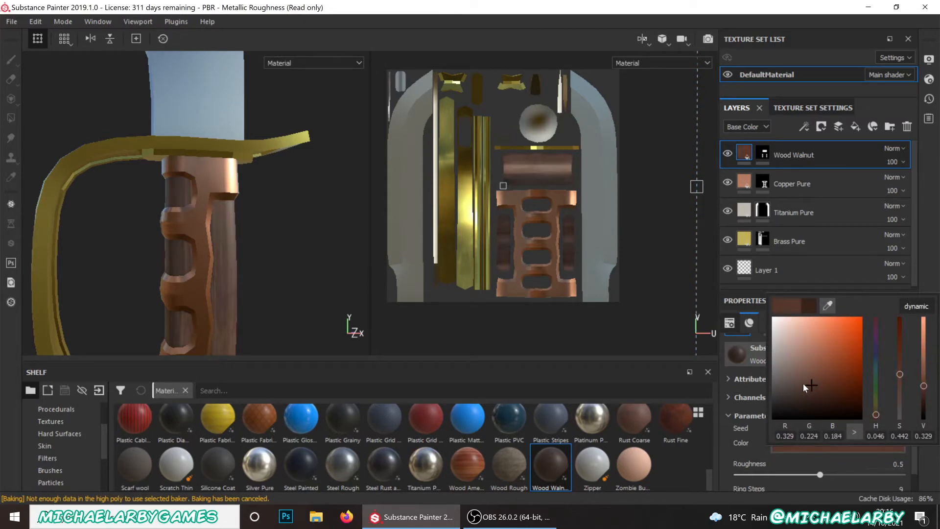
{"action": "left_click", "coordinate": [801, 383]}
{"action": "left_click", "coordinate": [795, 383]}
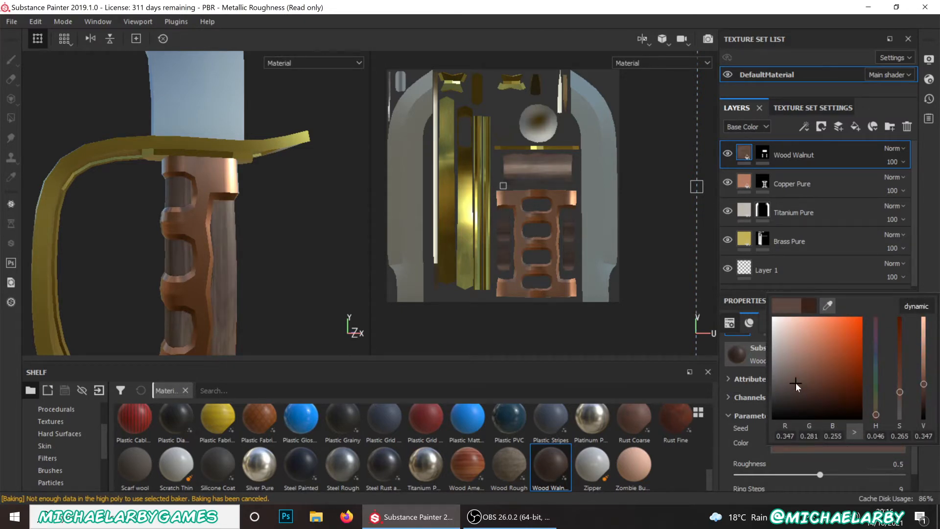
{"action": "left_click", "coordinate": [788, 384]}
{"action": "left_click", "coordinate": [801, 384]}
{"action": "left_click_drag", "start_coordinate": [800, 383], "coordinate": [827, 392]}
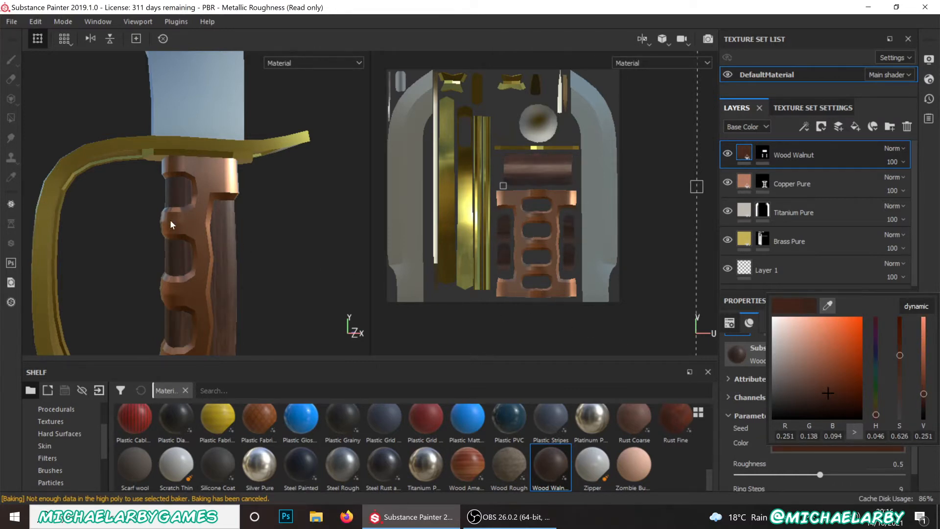
- Fill the pommel's dome in the Copper Pure mask and its collar ring in the Brass Pure mask using UV chunk fill
{"action": "left_click_drag", "start_coordinate": [294, 272], "coordinate": [243, 289], "text": "alt"}
{"action": "scroll", "coordinate": [264, 297], "scroll_direction": "down", "scroll_amount": 5}
{"action": "left_click_drag", "start_coordinate": [243, 263], "coordinate": [255, 219], "text": "alt"}
{"action": "scroll", "coordinate": [248, 246], "scroll_direction": "up", "scroll_amount": 3}
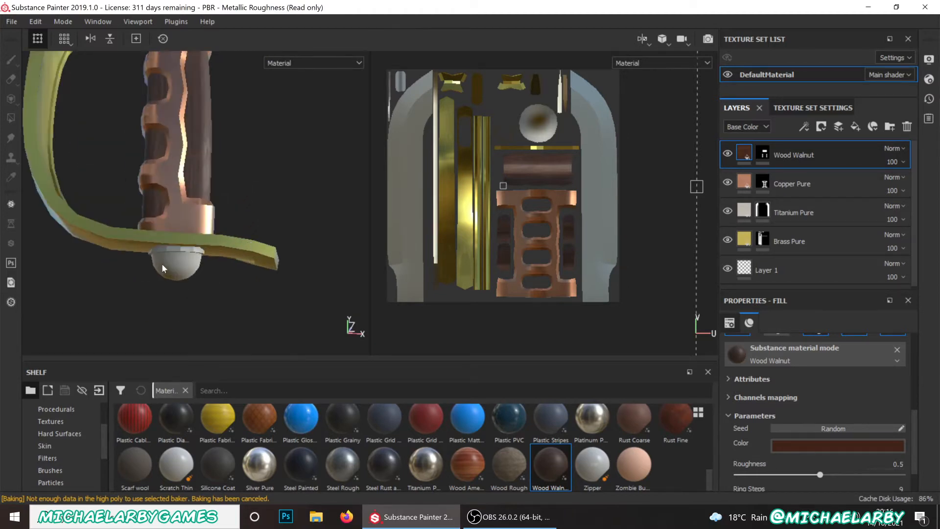
{"action": "left_click", "coordinate": [763, 182]}
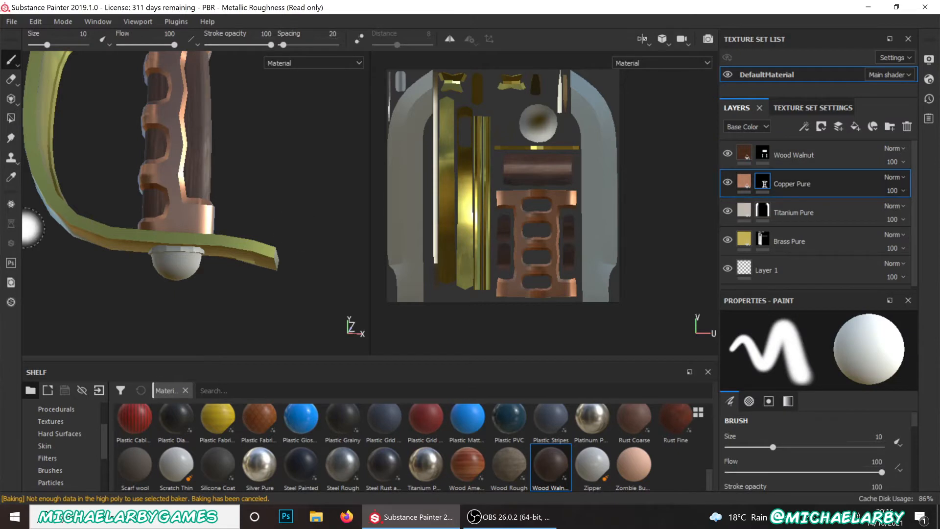
{"action": "left_click", "coordinate": [10, 118]}
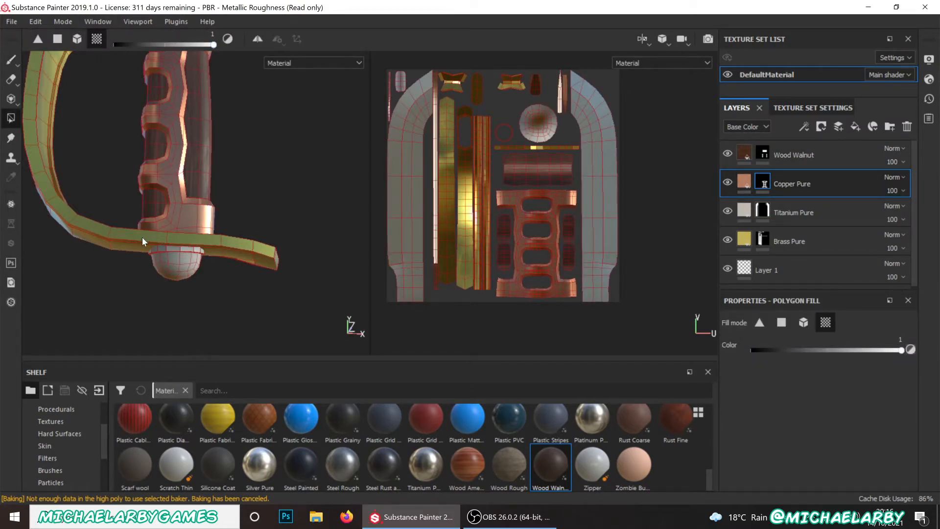
{"action": "left_click", "coordinate": [169, 266]}
{"action": "scroll", "coordinate": [162, 271], "scroll_direction": "up", "scroll_amount": 4}
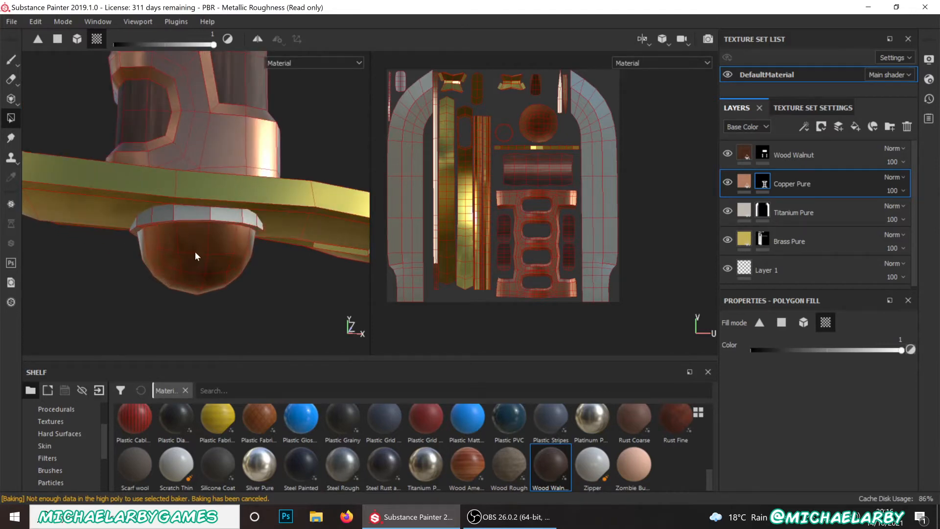
{"action": "left_click_drag", "start_coordinate": [86, 292], "coordinate": [181, 195], "text": "alt"}
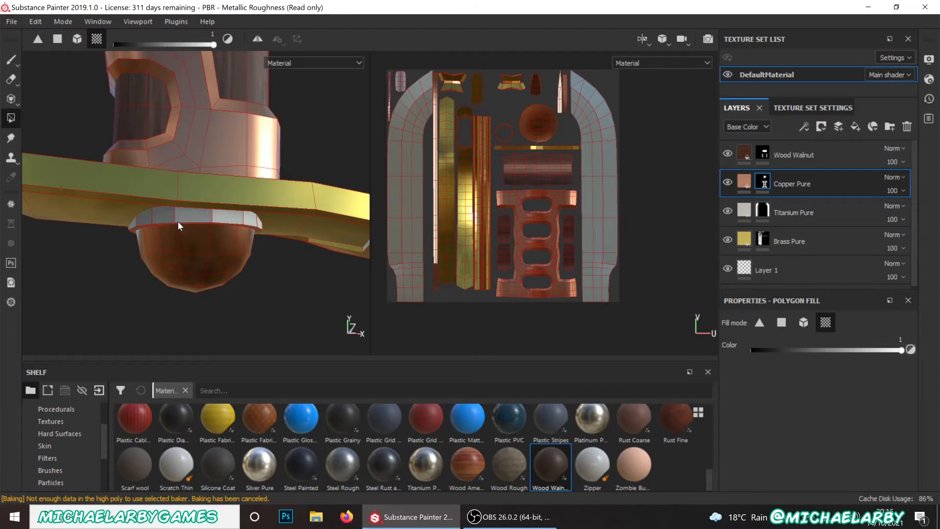
{"action": "left_click", "coordinate": [761, 242]}
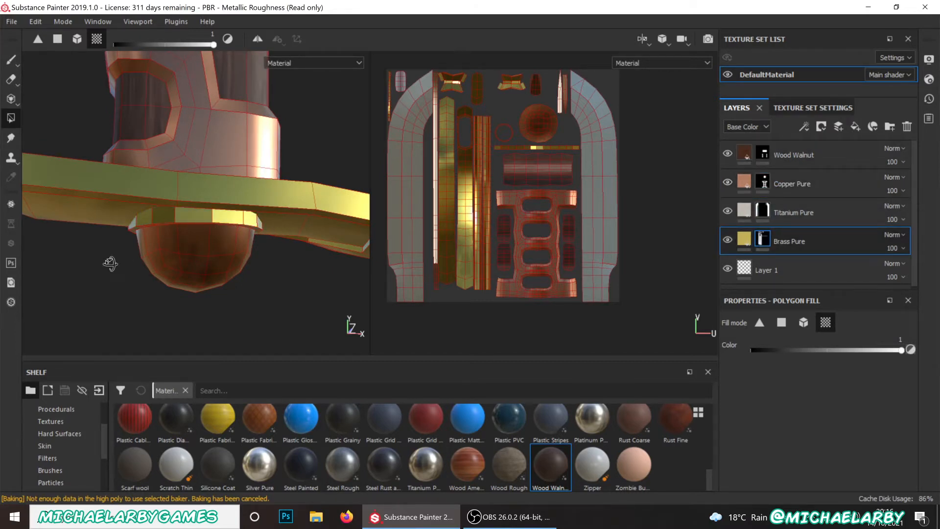
- Add a fill layer above Brass Pure with a dark red base color and a height of -0.1345
{"action": "mouse_move", "coordinate": [110, 263]}
{"action": "left_mouse_down", "text": "alt"}
{"action": "mouse_move", "coordinate": [171, 217]}
{"action": "mouse_move", "coordinate": [190, 259]}
{"action": "mouse_move", "coordinate": [172, 283]}
{"action": "mouse_move", "coordinate": [256, 308]}
{"action": "mouse_move", "coordinate": [250, 257]}
{"action": "mouse_move", "coordinate": [268, 168]}
{"action": "mouse_move", "coordinate": [252, 172]}
{"action": "mouse_move", "coordinate": [250, 369]}
{"action": "mouse_move", "coordinate": [247, 184]}
{"action": "mouse_move", "coordinate": [217, 294]}
{"action": "left_mouse_up", "text": "alt"}
{"action": "left_click_drag", "start_coordinate": [248, 225], "coordinate": [275, 132], "text": "alt"}
{"action": "left_click_drag", "start_coordinate": [236, 203], "coordinate": [312, 227], "text": "alt"}
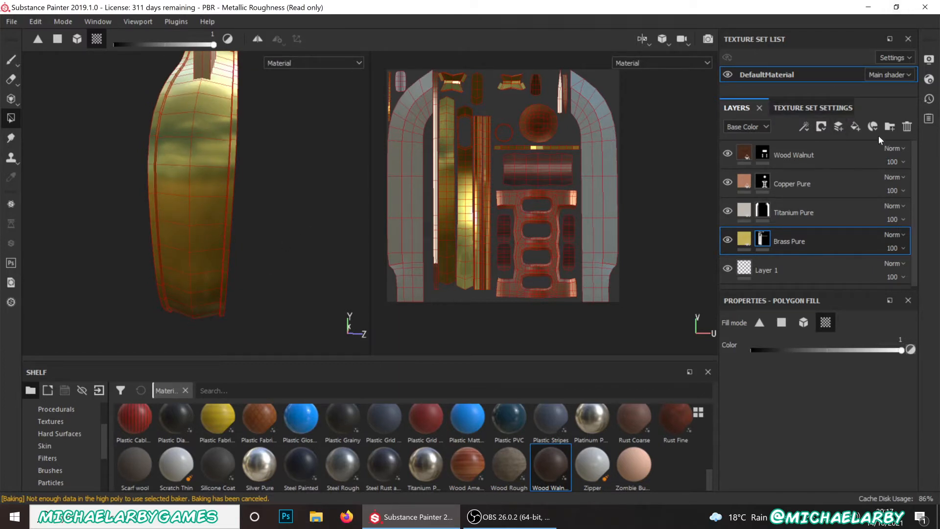
{"action": "left_click", "coordinate": [856, 125]}
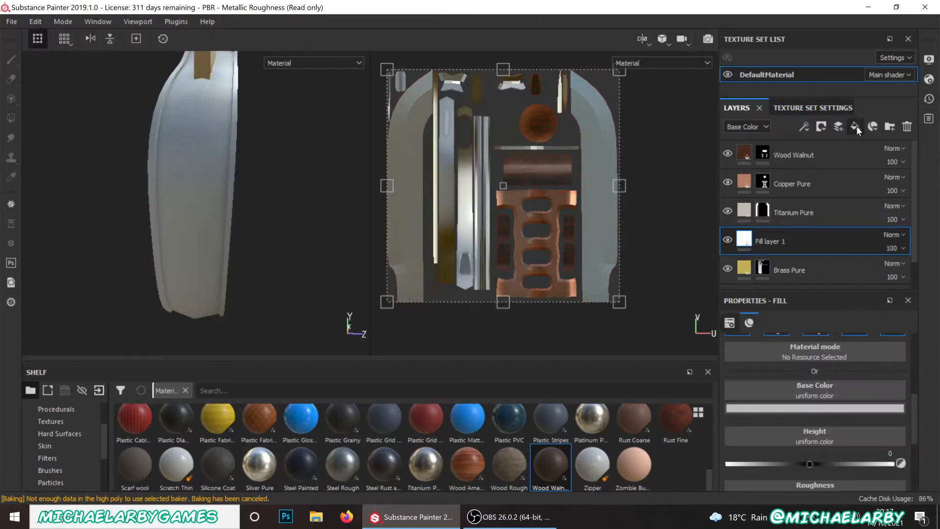
{"action": "left_click", "coordinate": [798, 409]}
{"action": "left_click_drag", "start_coordinate": [809, 310], "coordinate": [812, 325]}
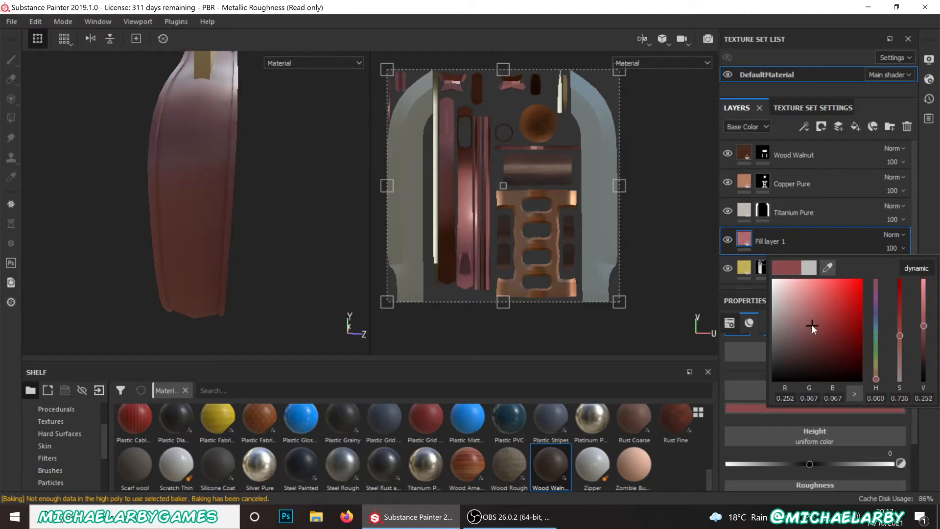
{"action": "left_click_drag", "start_coordinate": [812, 325], "coordinate": [809, 324]}
{"action": "left_click_drag", "start_coordinate": [806, 465], "coordinate": [797, 463]}
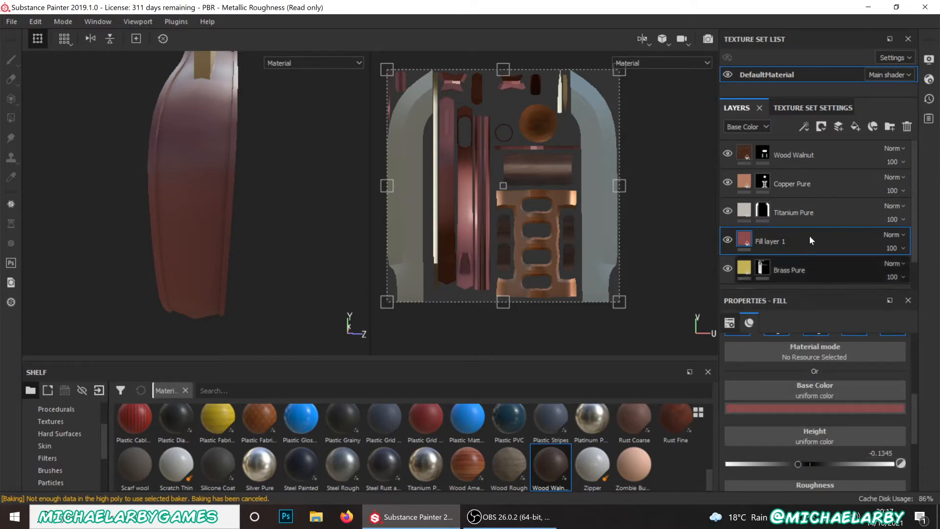
- Add a black mask to the dark red fill layer
{"action": "left_click", "coordinate": [822, 127]}
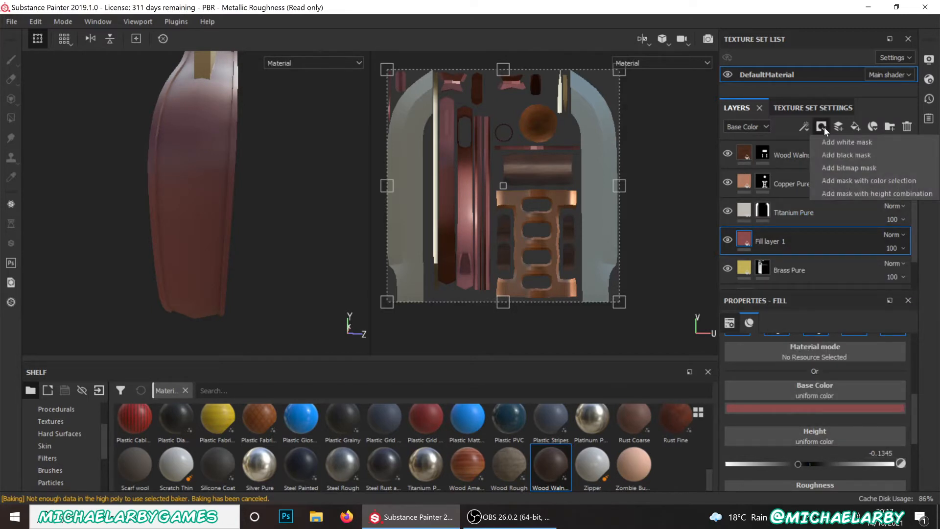
{"action": "left_click", "coordinate": [839, 155]}
{"action": "key", "text": "4"}
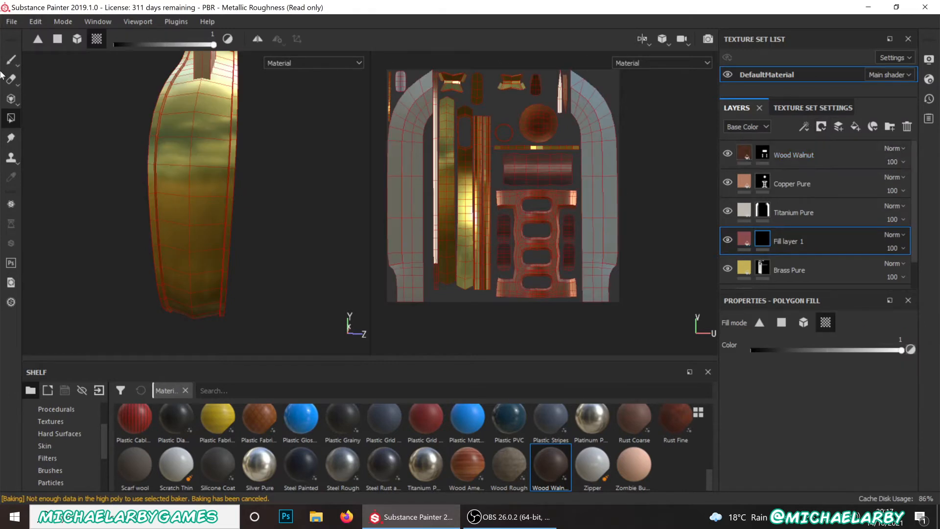
- Switch to the paint brush for the Fill layer 1 mask and assign the Fleur De Lis alpha to it
{"action": "left_click", "coordinate": [9, 63]}
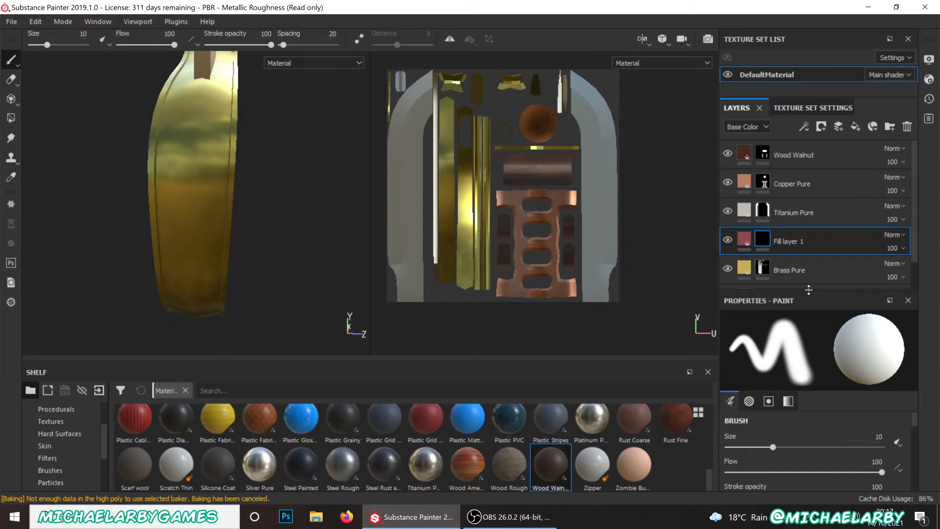
{"action": "left_click_drag", "start_coordinate": [807, 290], "coordinate": [817, 171]}
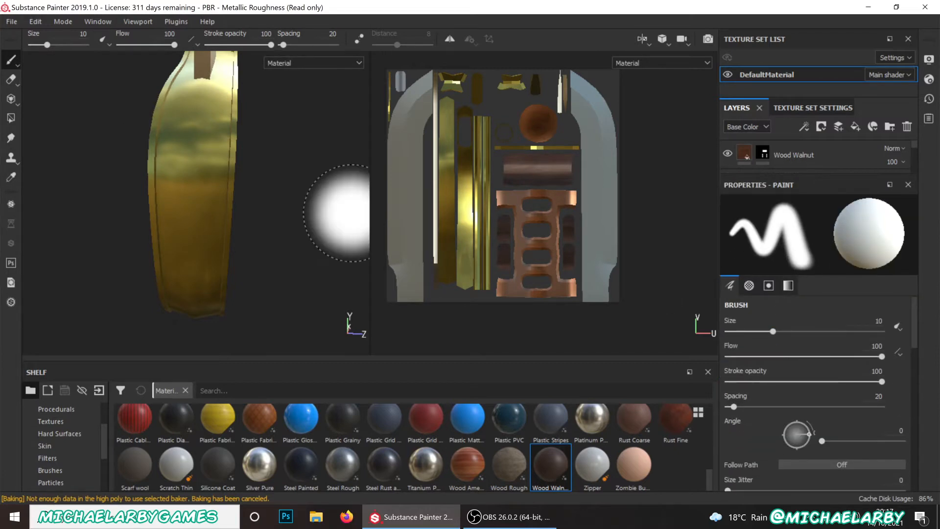
{"action": "scroll", "coordinate": [815, 370], "scroll_direction": "down", "scroll_amount": 8}
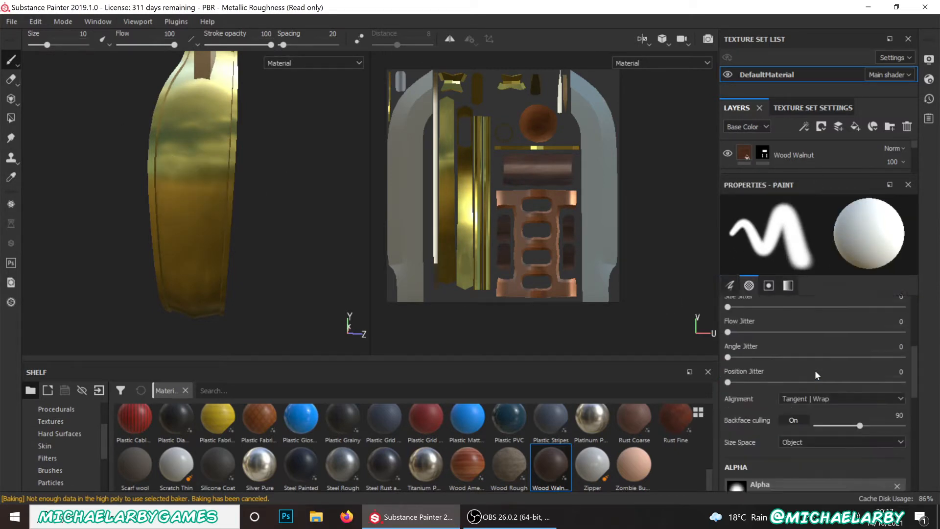
{"action": "left_click", "coordinate": [795, 379]}
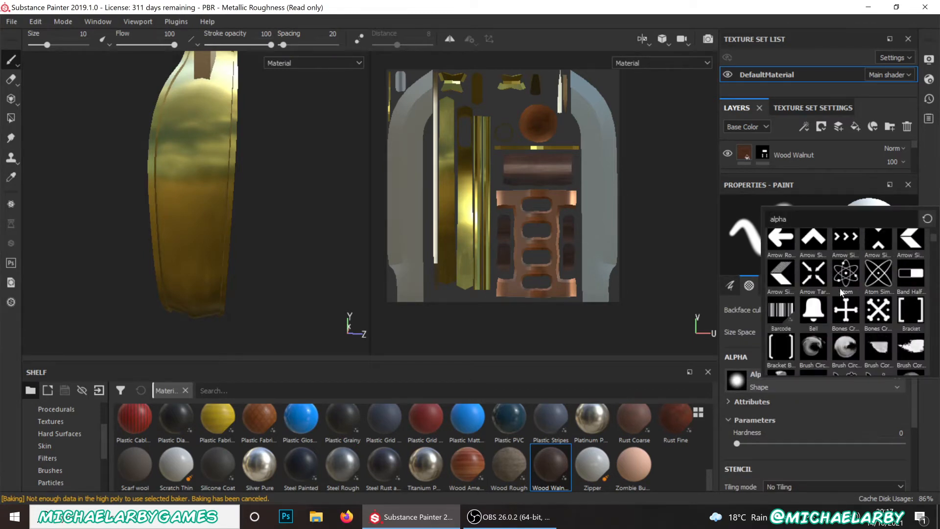
{"action": "scroll", "coordinate": [841, 292], "scroll_direction": "down", "scroll_amount": 5}
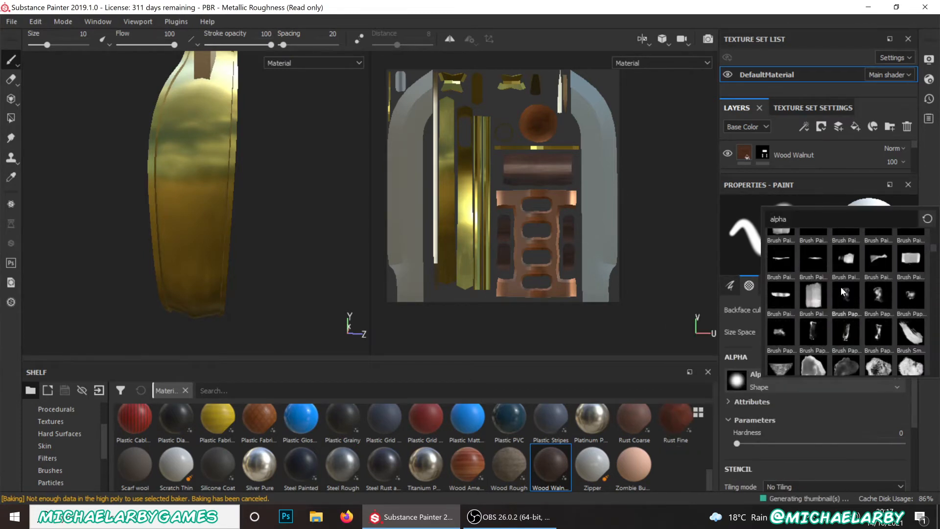
{"action": "scroll", "coordinate": [841, 287], "scroll_direction": "down", "scroll_amount": 4}
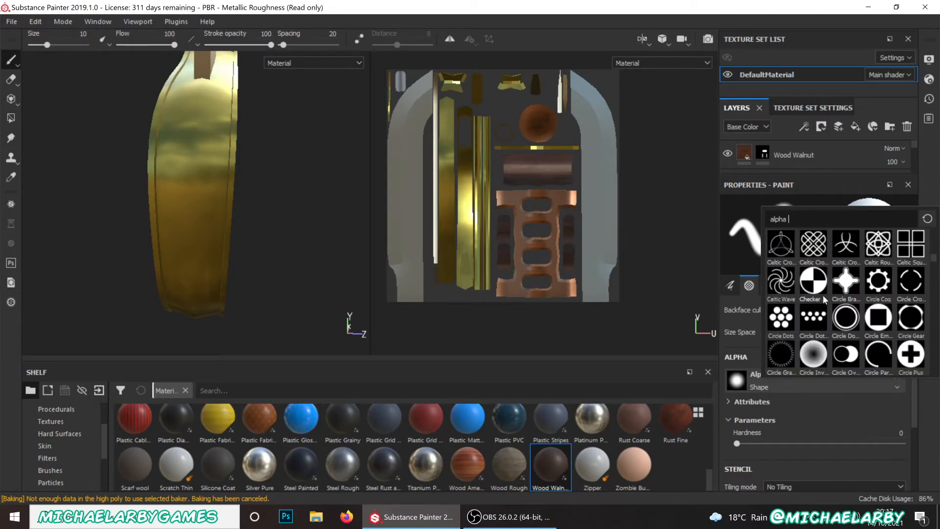
{"action": "scroll", "coordinate": [822, 295], "scroll_direction": "down", "scroll_amount": 6}
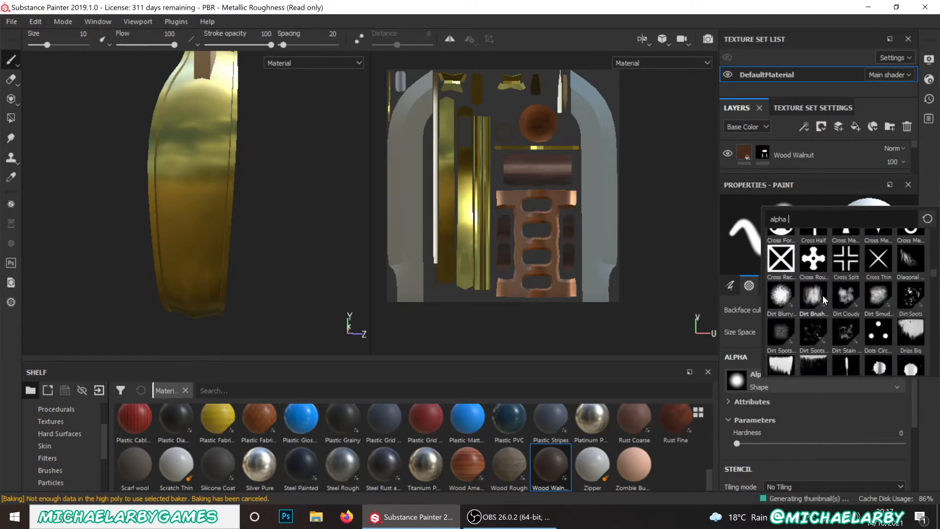
{"action": "scroll", "coordinate": [822, 295], "scroll_direction": "down", "scroll_amount": 6}
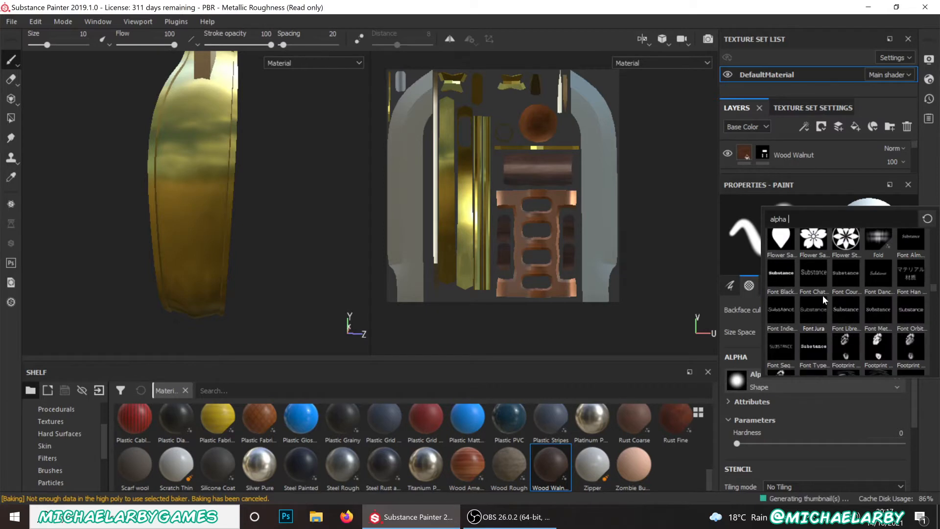
{"action": "scroll", "coordinate": [822, 295], "scroll_direction": "up", "scroll_amount": 3}
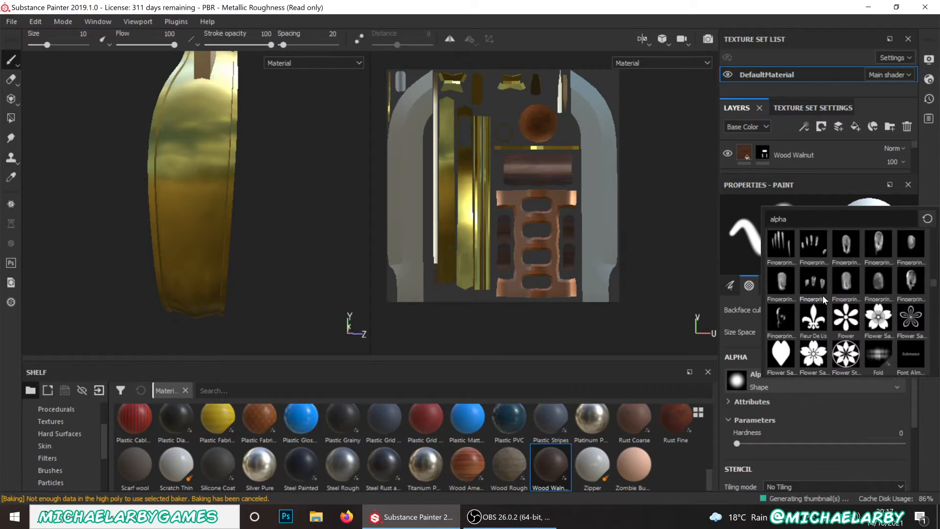
{"action": "left_click", "coordinate": [813, 320]}
- Stamp one Fleur De Lis on the blade's flat face just above the hand guard
{"action": "mouse_move", "coordinate": [315, 325]}
{"action": "left_mouse_down", "text": "alt"}
{"action": "mouse_move", "coordinate": [265, 260]}
{"action": "mouse_move", "coordinate": [123, 234]}
{"action": "mouse_move", "coordinate": [163, 193]}
{"action": "mouse_move", "coordinate": [167, 319]}
{"action": "left_mouse_up", "text": "alt"}
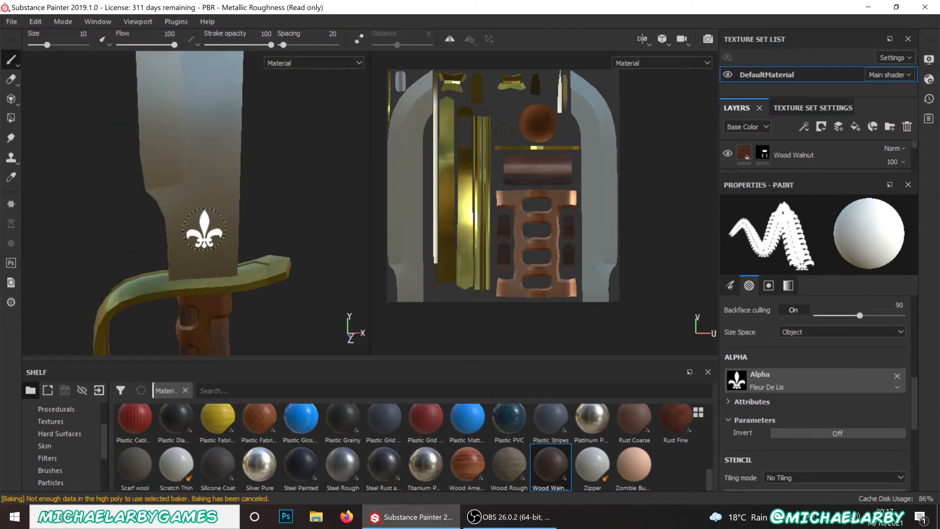
{"action": "left_click", "coordinate": [204, 232]}
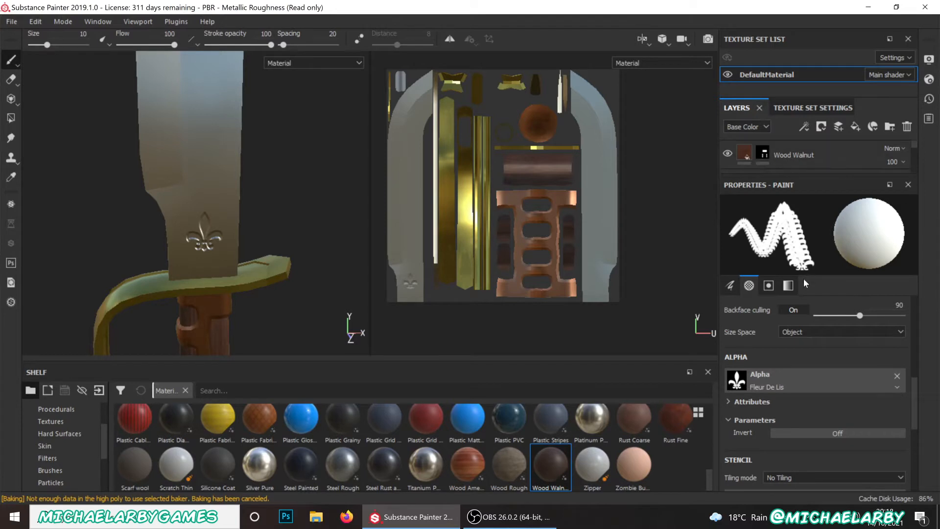
{"action": "left_click_drag", "start_coordinate": [808, 173], "coordinate": [808, 305]}
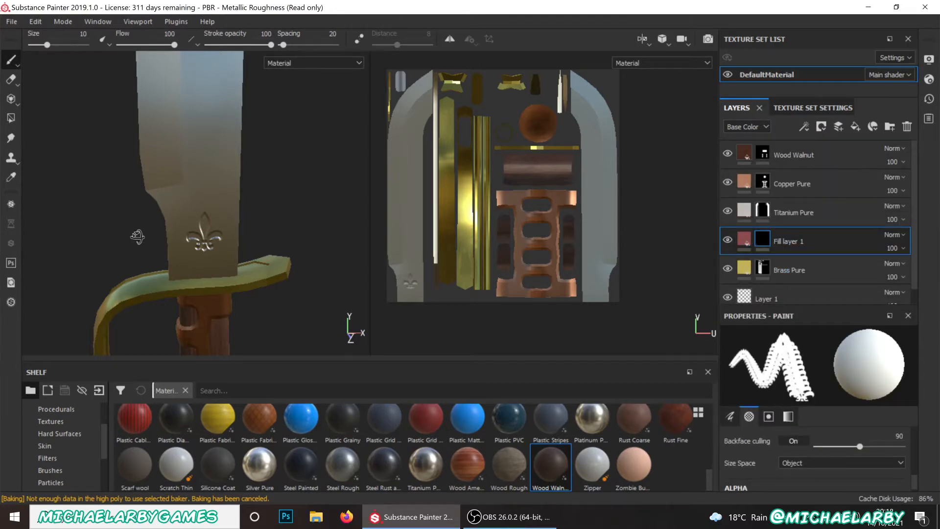
- Stamp a matching Fleur De Lis on the blade's opposite face above the guard, undoing the first placement and stamping it again
{"action": "left_click_drag", "start_coordinate": [146, 235], "coordinate": [401, 221], "text": "alt"}
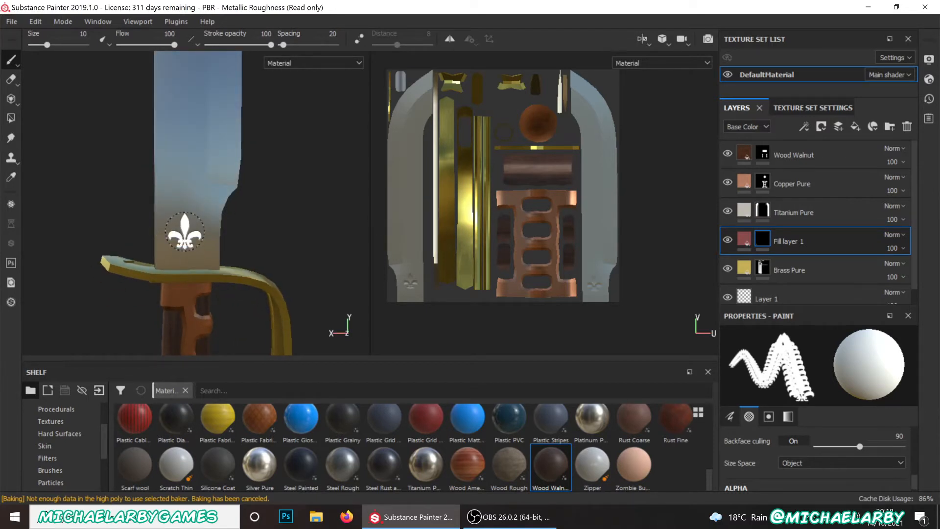
{"action": "mouse_move", "coordinate": [203, 247]}
{"action": "left_mouse_down", "text": "alt"}
{"action": "mouse_move", "coordinate": [230, 237]}
{"action": "mouse_move", "coordinate": [115, 240]}
{"action": "mouse_move", "coordinate": [51, 225]}
{"action": "mouse_move", "coordinate": [253, 235]}
{"action": "left_mouse_up", "text": "alt"}
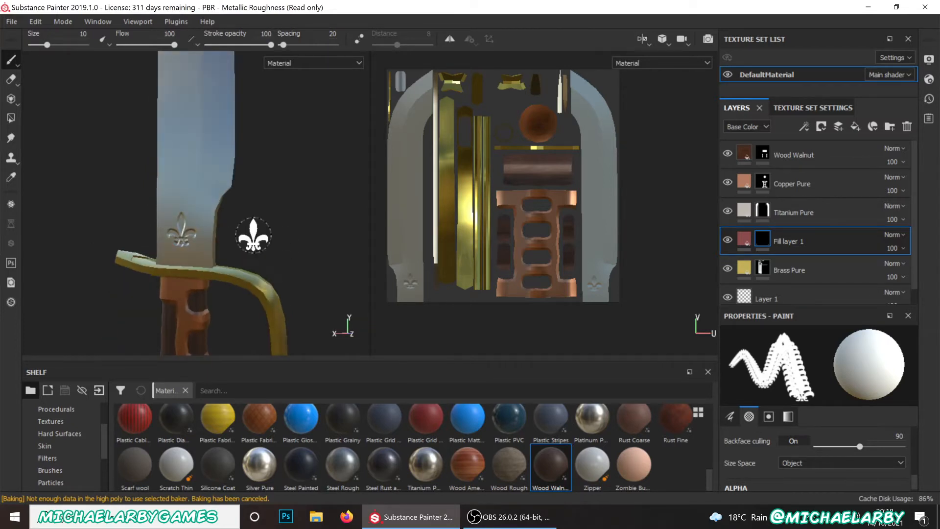
{"action": "key", "text": "ctrl+z"}
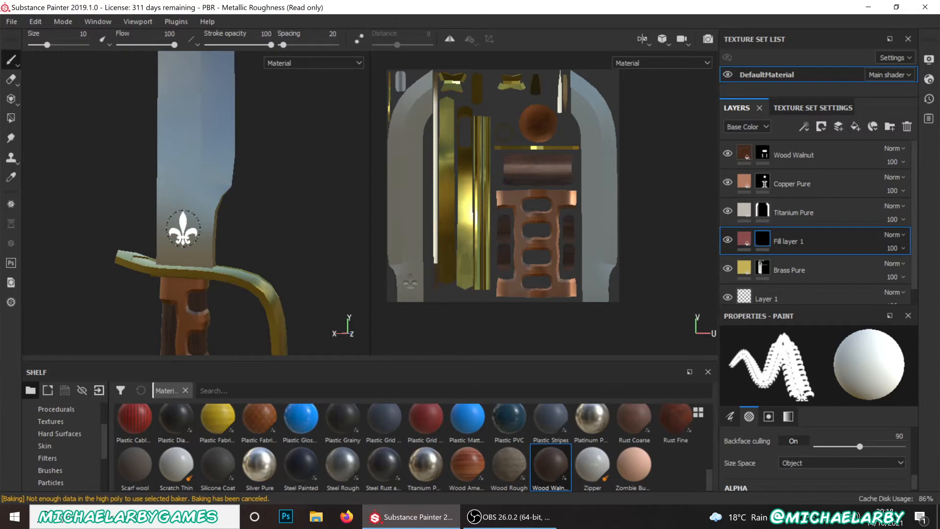
{"action": "scroll", "coordinate": [279, 251], "scroll_direction": "down", "scroll_amount": 2}
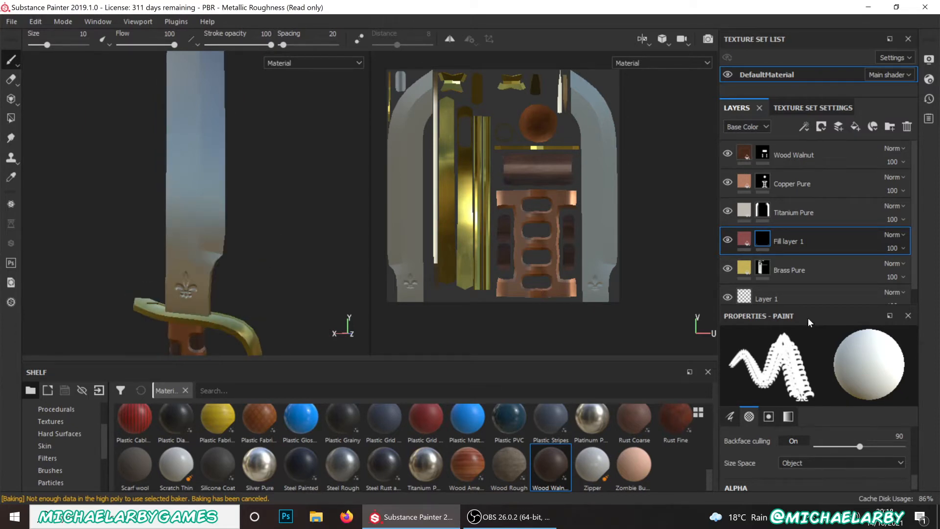
- Set the roughness of Fill layer 1 to 0.5309
{"action": "left_click", "coordinate": [744, 239]}
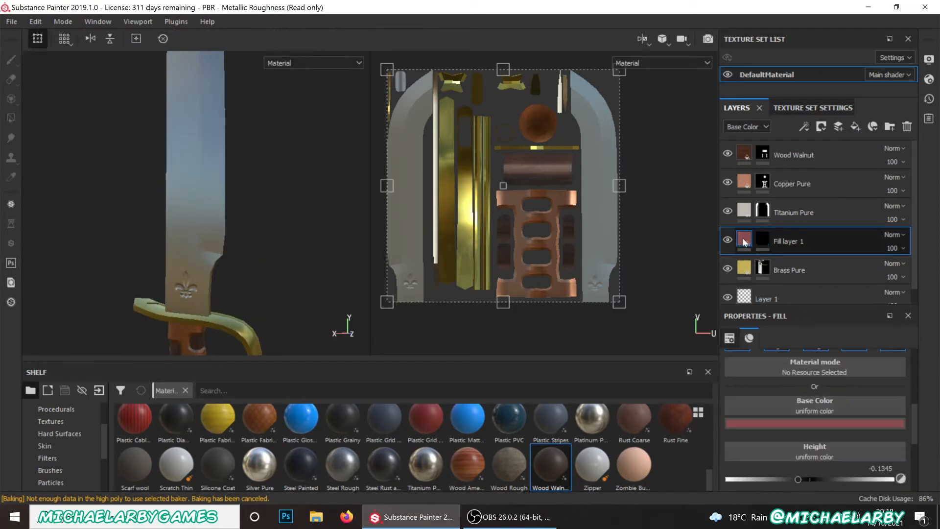
{"action": "scroll", "coordinate": [822, 411], "scroll_direction": "down", "scroll_amount": 3}
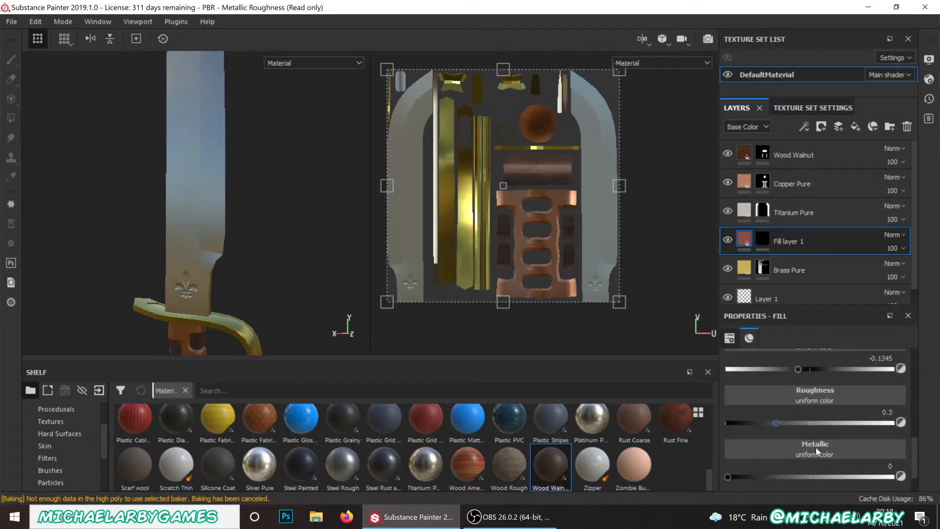
{"action": "scroll", "coordinate": [815, 447], "scroll_direction": "up", "scroll_amount": 2}
{"action": "scroll", "coordinate": [816, 447], "scroll_direction": "down", "scroll_amount": 1}
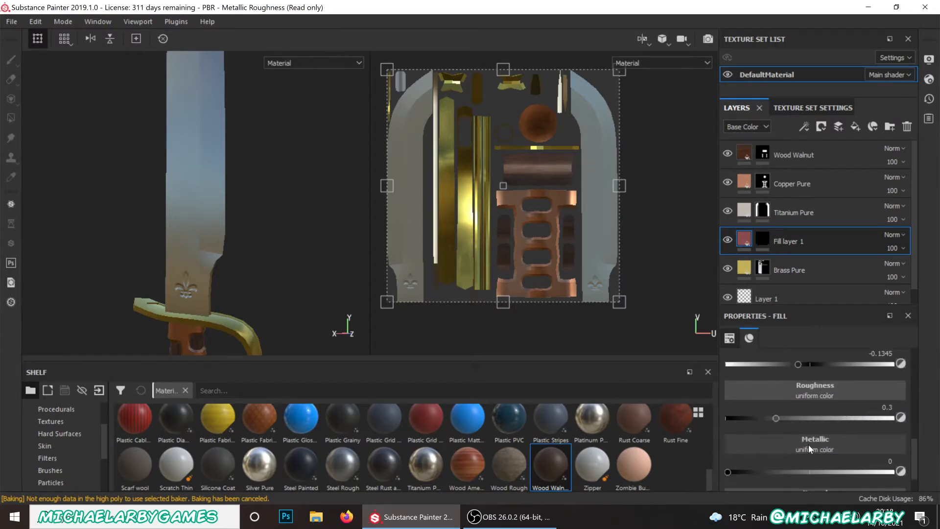
{"action": "left_click", "coordinate": [774, 419]}
{"action": "left_click_drag", "start_coordinate": [774, 419], "coordinate": [817, 415]}
{"action": "scroll", "coordinate": [794, 435], "scroll_direction": "up", "scroll_amount": 3}
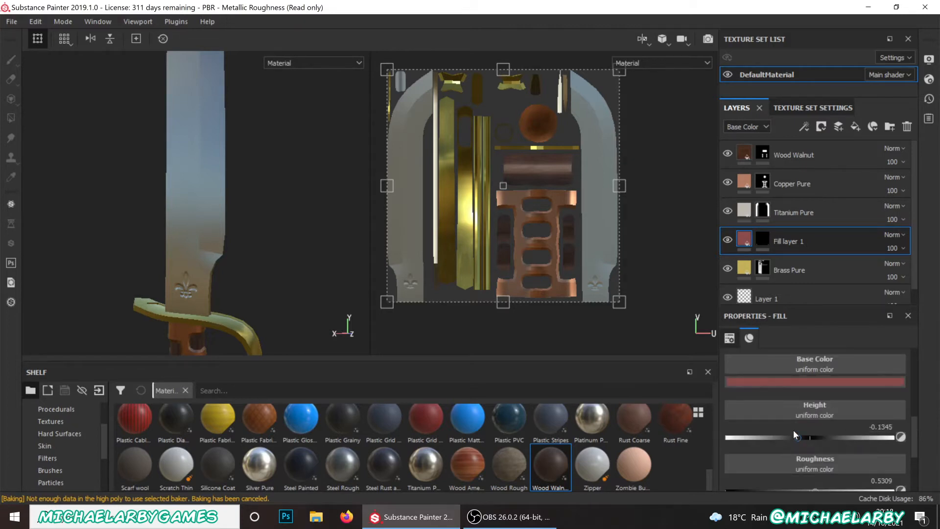
- Darken the base color of Fill layer 1 to a deeper red and move the layer above Wood Walnut
{"action": "left_click", "coordinate": [801, 422]}
{"action": "mouse_move", "coordinate": [822, 340]}
{"action": "left_mouse_down"}
{"action": "mouse_move", "coordinate": [861, 353]}
{"action": "mouse_move", "coordinate": [813, 352]}
{"action": "left_mouse_up"}
{"action": "left_click", "coordinate": [811, 241]}
{"action": "left_click_drag", "start_coordinate": [812, 242], "coordinate": [807, 143]}
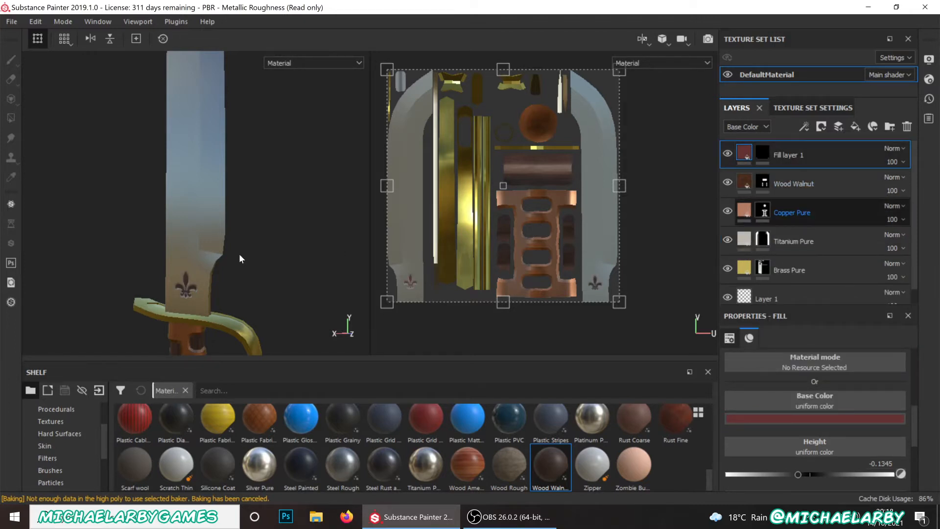
{"action": "scroll", "coordinate": [184, 298], "scroll_direction": "up", "scroll_amount": 6}
{"action": "scroll", "coordinate": [179, 280], "scroll_direction": "down", "scroll_amount": 1}
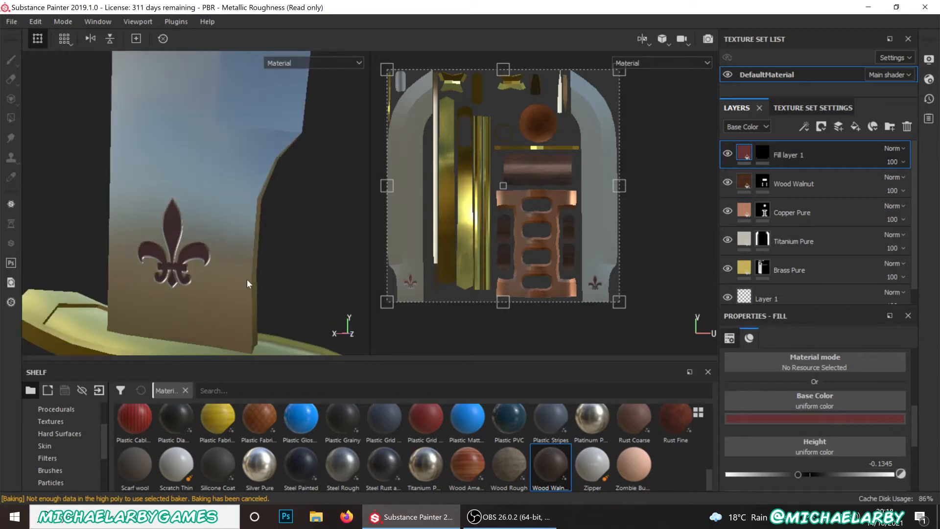
{"action": "left_click_drag", "start_coordinate": [285, 288], "coordinate": [51, 297], "text": "alt"}
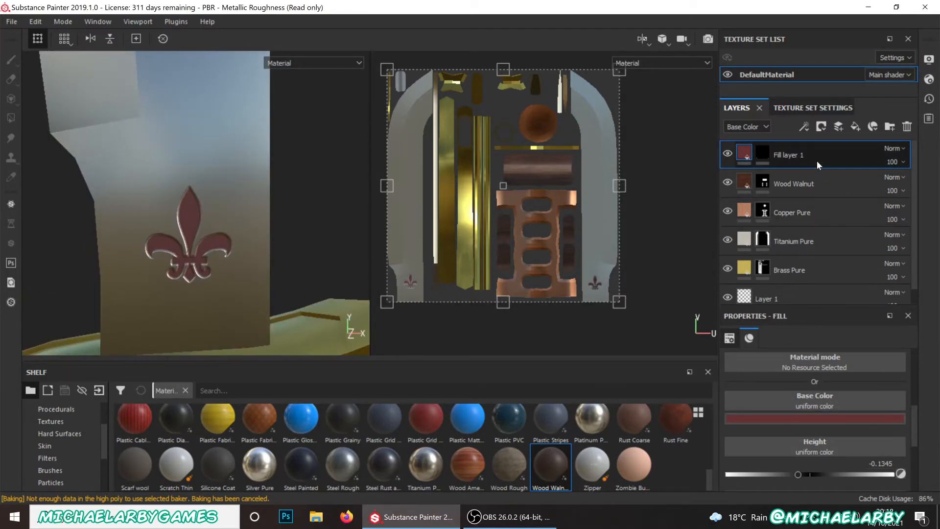
{"action": "mouse_move", "coordinate": [817, 158]}
{"action": "left_mouse_down"}
{"action": "mouse_move", "coordinate": [804, 275]}
{"action": "mouse_move", "coordinate": [836, 224]}
{"action": "mouse_move", "coordinate": [826, 145]}
{"action": "left_mouse_up"}
- Select the Fill layer 1 mask for painting on the hand guard and change the brush alpha to Medieval Swirl
{"action": "scroll", "coordinate": [193, 247], "scroll_direction": "down", "scroll_amount": 10}
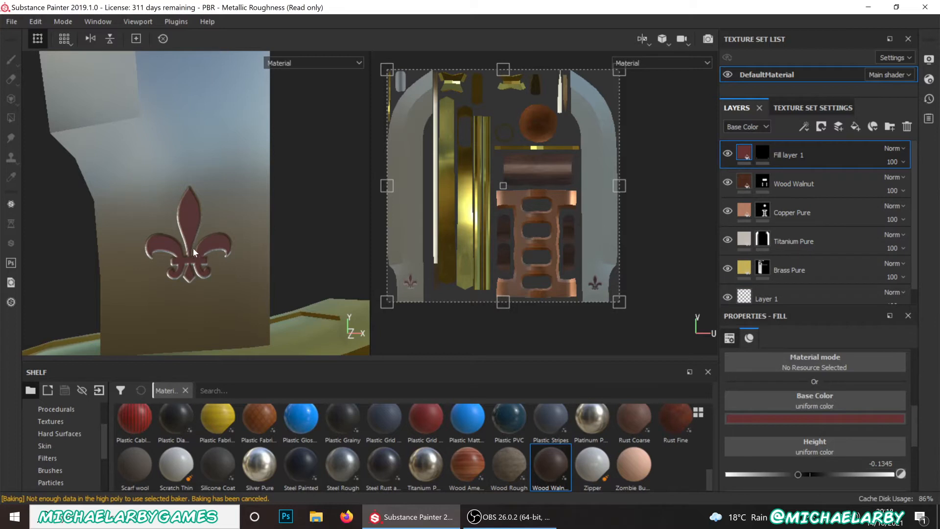
{"action": "left_click_drag", "start_coordinate": [171, 280], "coordinate": [218, 239], "text": "alt"}
{"action": "scroll", "coordinate": [199, 234], "scroll_direction": "up", "scroll_amount": 4}
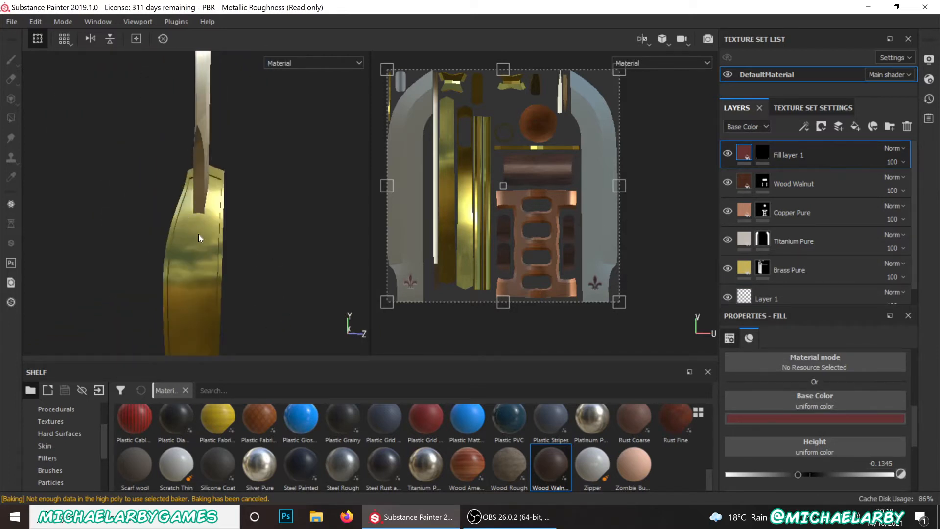
{"action": "left_click", "coordinate": [760, 156]}
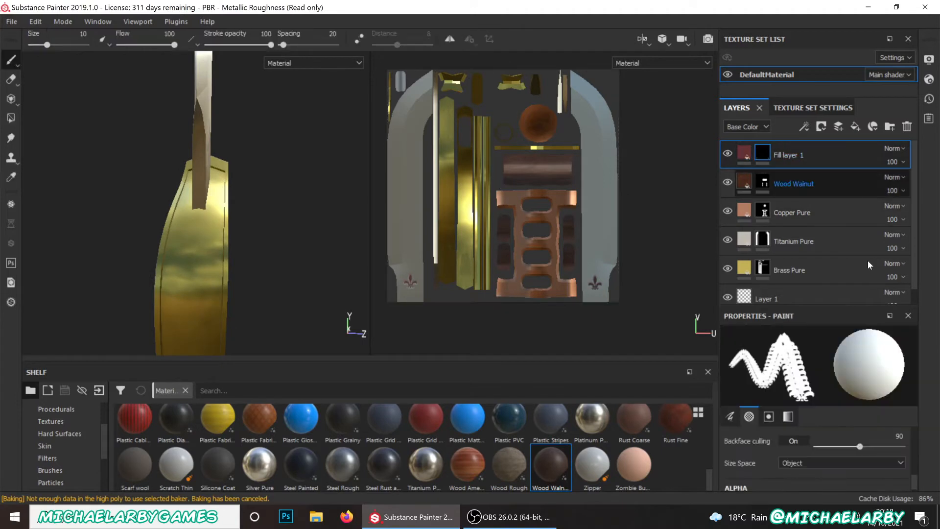
{"action": "scroll", "coordinate": [794, 449], "scroll_direction": "up", "scroll_amount": 4}
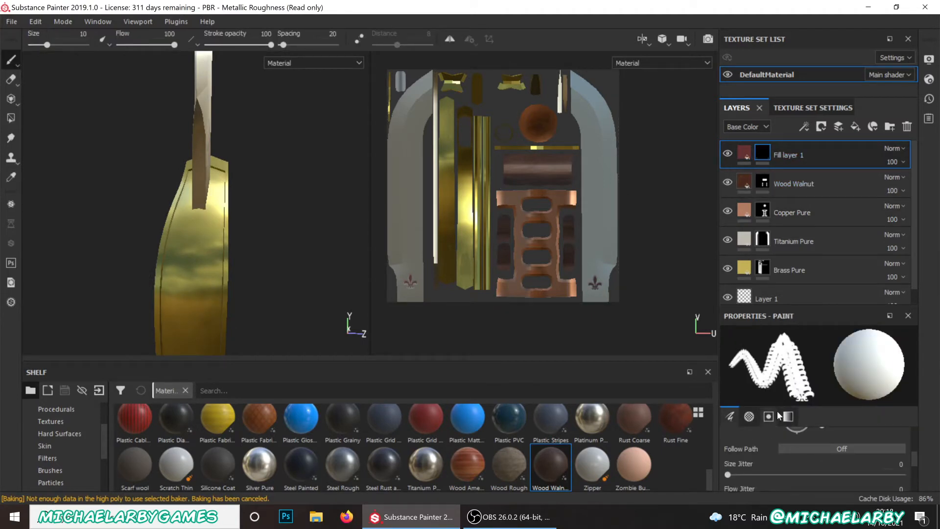
{"action": "left_click_drag", "start_coordinate": [821, 304], "coordinate": [813, 202]}
{"action": "scroll", "coordinate": [798, 416], "scroll_direction": "down", "scroll_amount": 3}
{"action": "left_click", "coordinate": [798, 417]}
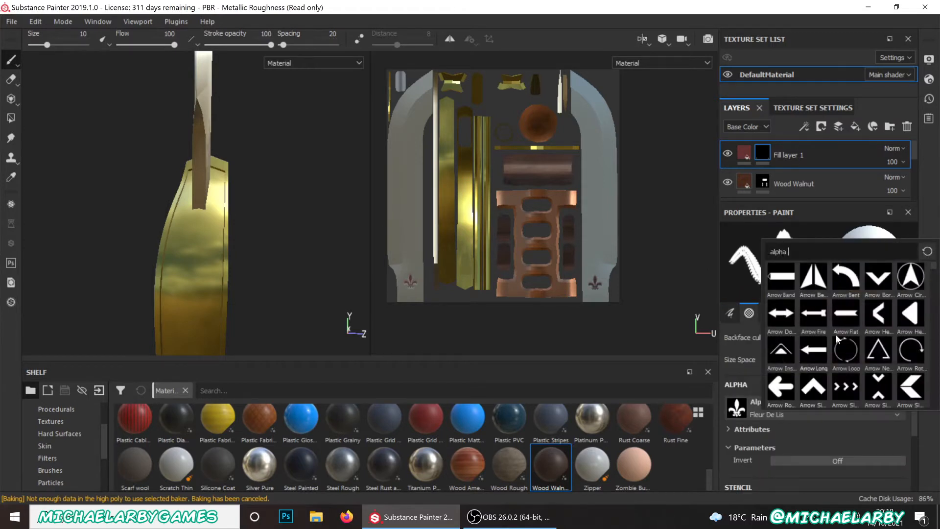
{"action": "scroll", "coordinate": [835, 334], "scroll_direction": "down", "scroll_amount": 5}
{"action": "scroll", "coordinate": [841, 336], "scroll_direction": "up", "scroll_amount": 3}
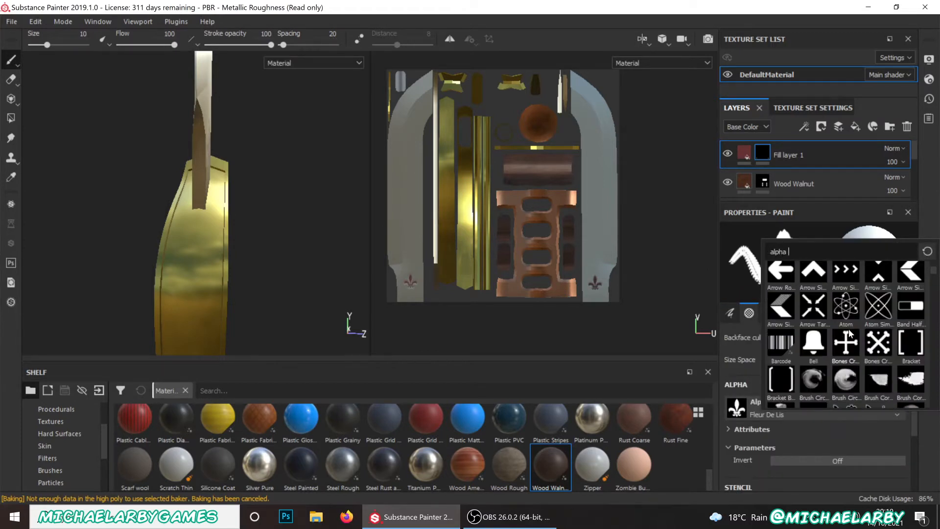
{"action": "scroll", "coordinate": [851, 336], "scroll_direction": "down", "scroll_amount": 5}
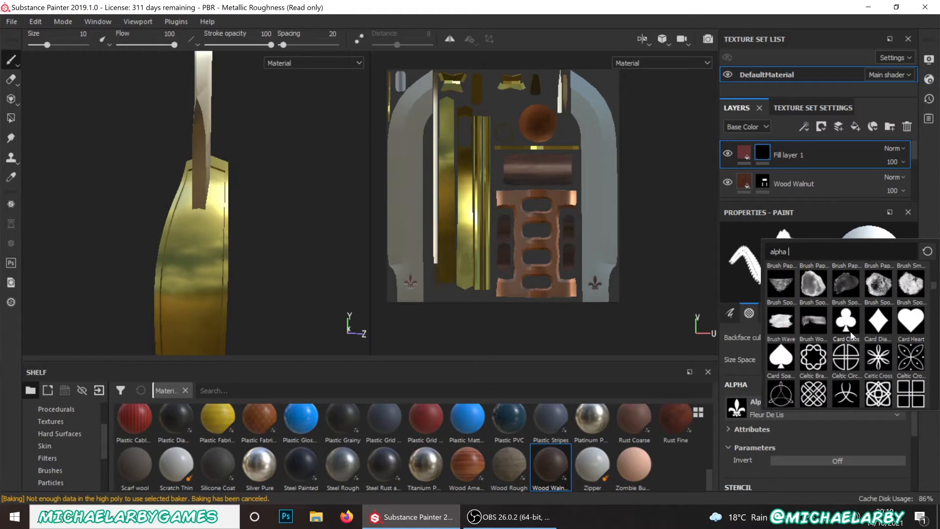
{"action": "scroll", "coordinate": [851, 334], "scroll_direction": "down", "scroll_amount": 10}
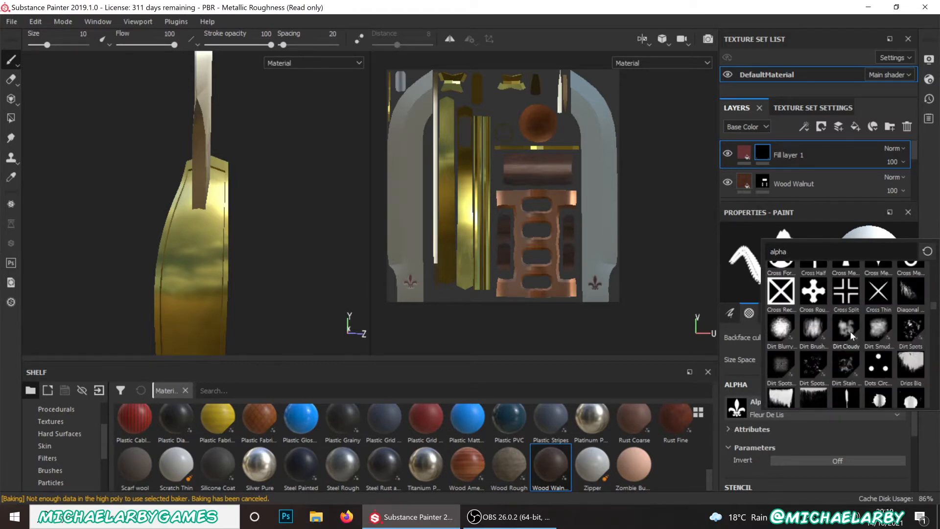
{"action": "scroll", "coordinate": [853, 319], "scroll_direction": "down", "scroll_amount": 6}
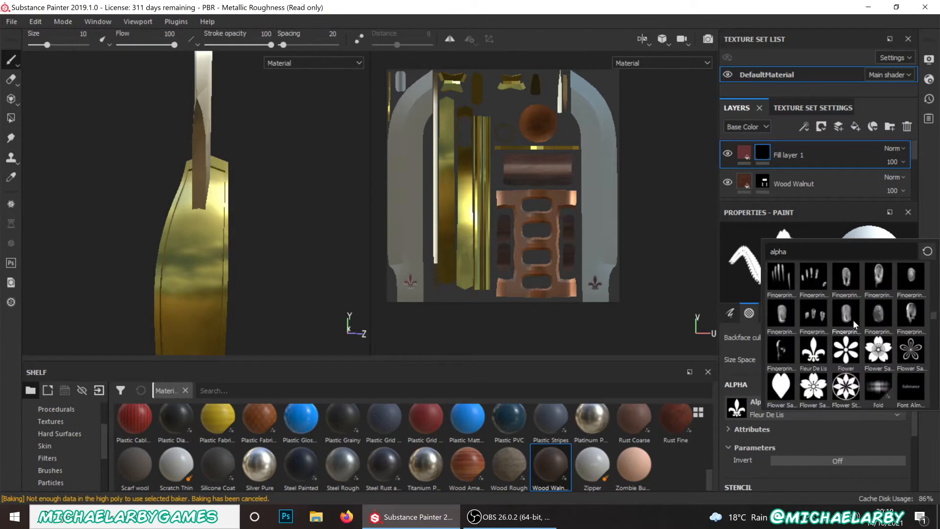
{"action": "scroll", "coordinate": [853, 319], "scroll_direction": "down", "scroll_amount": 8}
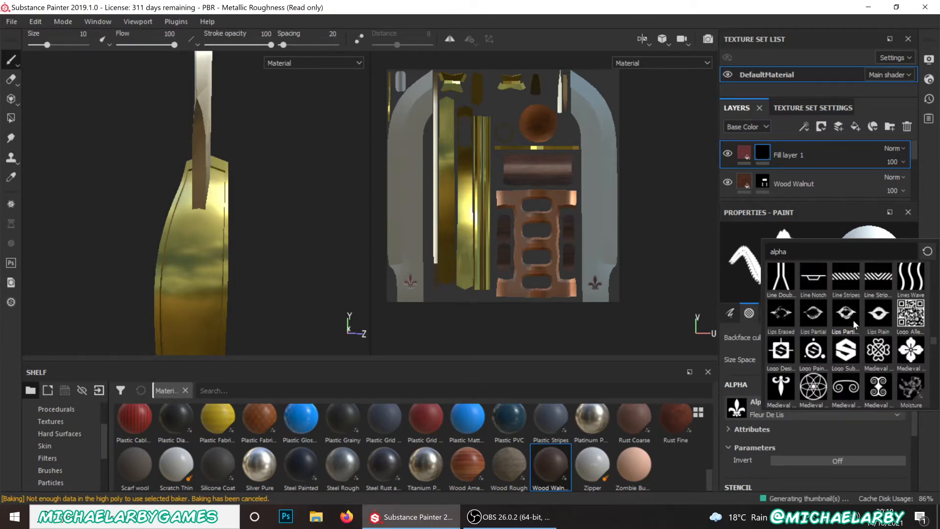
{"action": "left_click", "coordinate": [876, 385]}
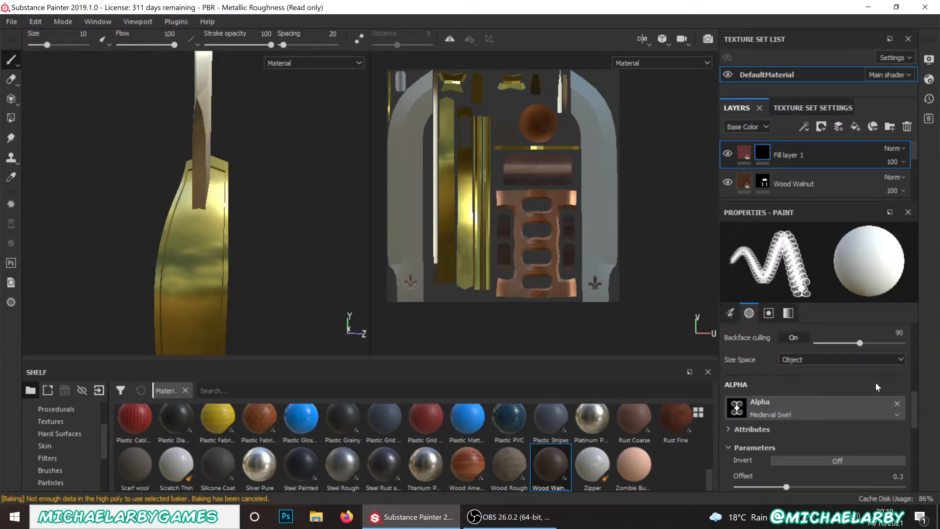
- Set the brush size to 16 and stamp a Medieval Swirl on the guard's UV strip, just below the blade
{"action": "left_click_drag", "start_coordinate": [198, 228], "coordinate": [201, 277], "text": "alt"}
{"action": "scroll", "coordinate": [203, 205], "scroll_direction": "up", "scroll_amount": 4}
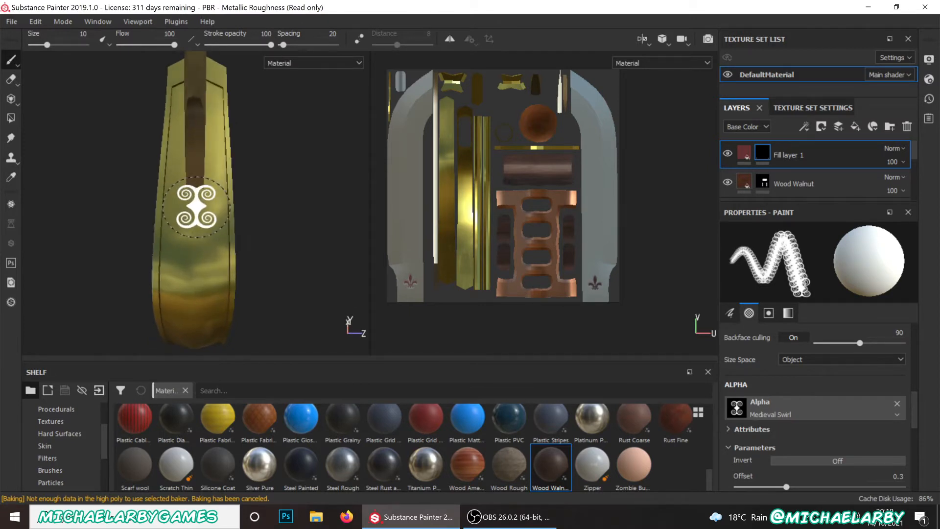
{"action": "scroll", "coordinate": [191, 225], "scroll_direction": "up", "scroll_amount": 1}
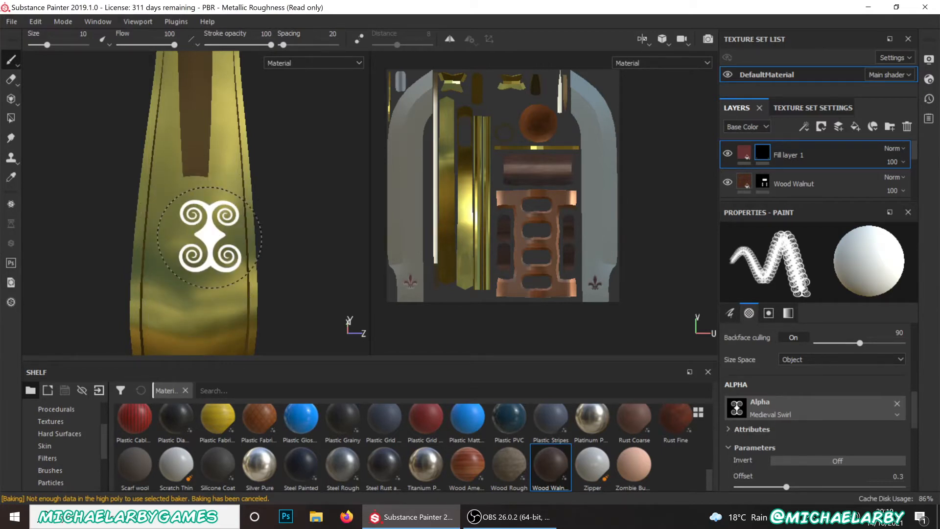
{"action": "mouse_move", "coordinate": [205, 219]}
{"action": "left_mouse_down", "text": "alt"}
{"action": "mouse_move", "coordinate": [146, 206]}
{"action": "mouse_move", "coordinate": [84, 161]}
{"action": "mouse_move", "coordinate": [200, 203]}
{"action": "left_mouse_up", "text": "alt"}
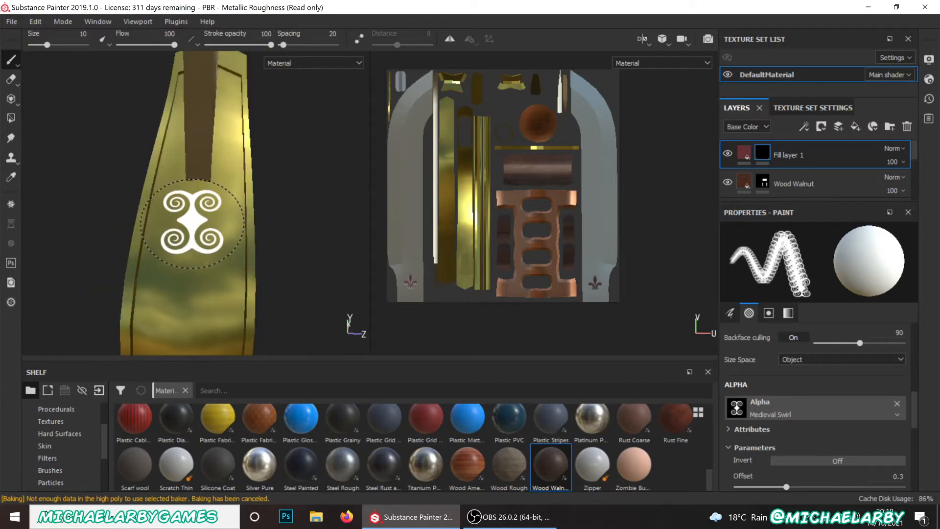
{"action": "scroll", "coordinate": [460, 134], "scroll_direction": "up", "scroll_amount": 4}
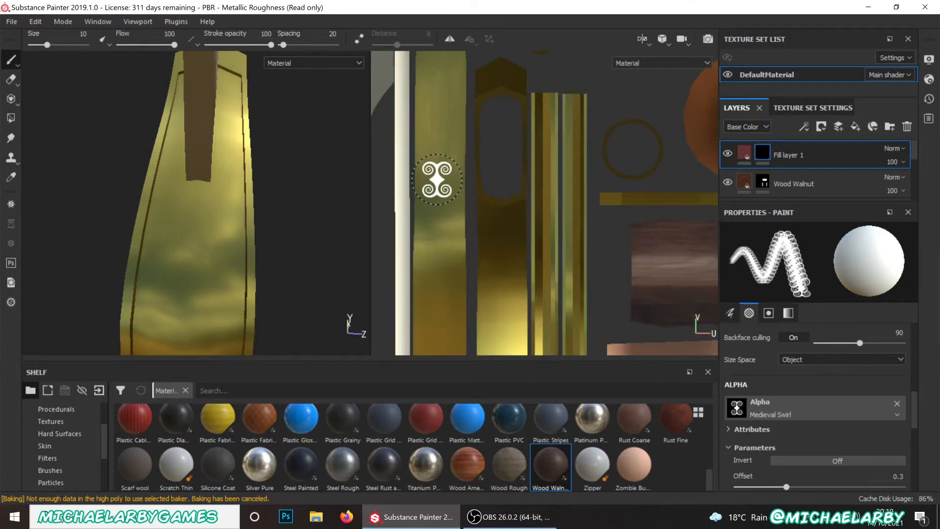
{"action": "scroll", "coordinate": [448, 193], "scroll_direction": "up", "scroll_amount": 2}
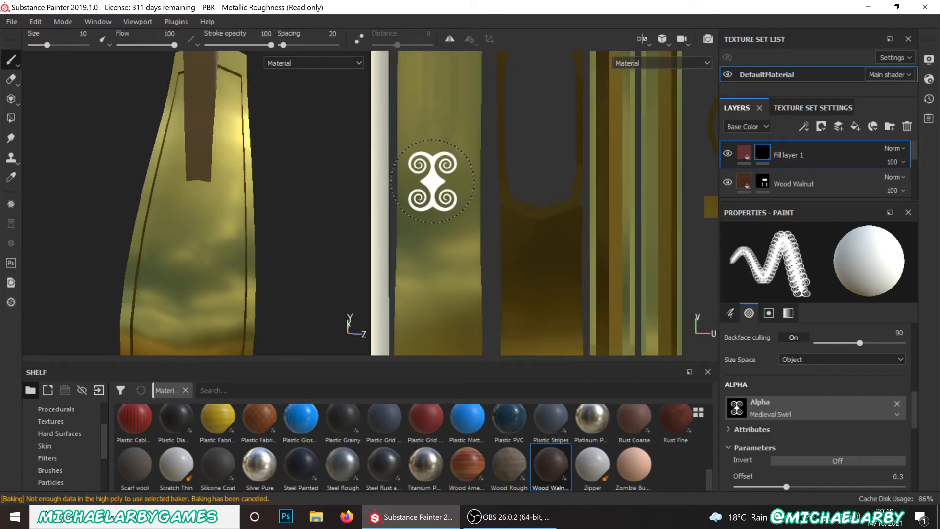
{"action": "mouse_move", "coordinate": [438, 193]}
{"action": "right_mouse_down", "text": "ctrl"}
{"action": "mouse_move", "coordinate": [422, 193]}
{"action": "mouse_move", "coordinate": [438, 193]}
{"action": "right_mouse_up", "text": "ctrl"}
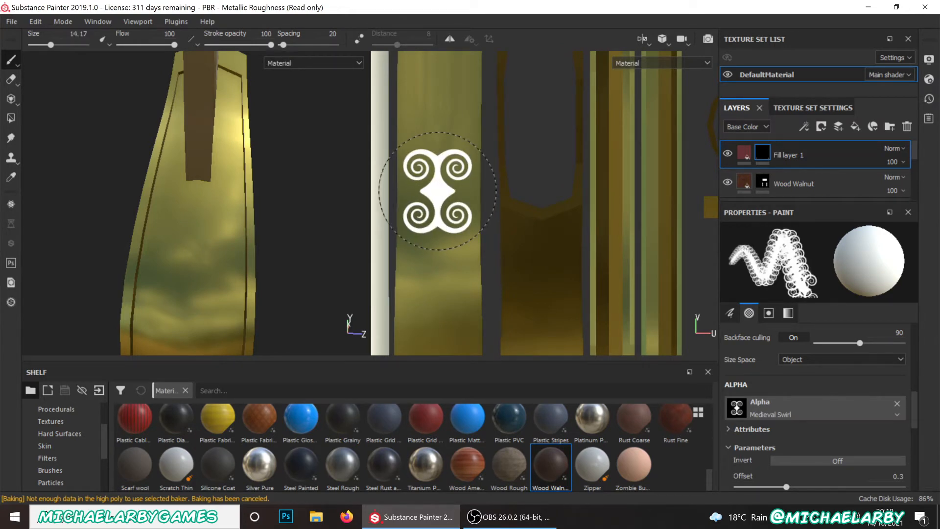
{"action": "key", "text": "bracketright"}
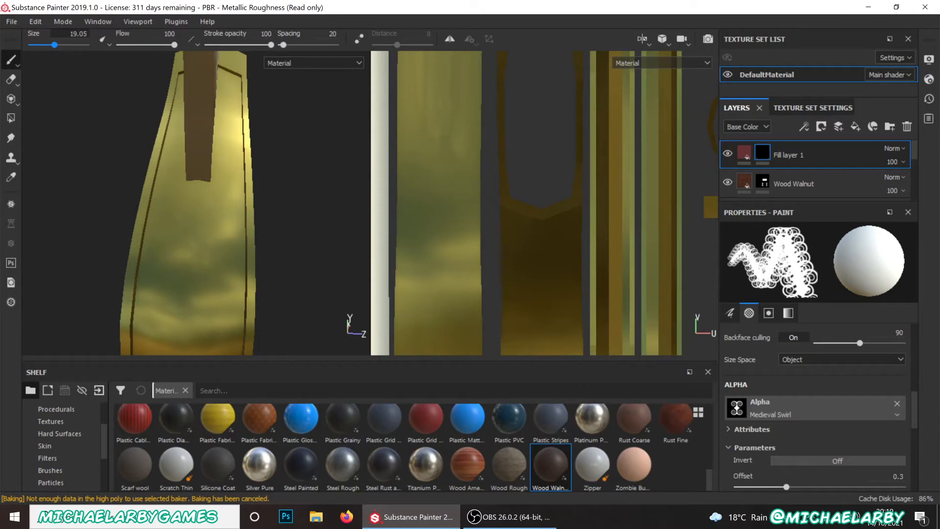
{"action": "left_click", "coordinate": [78, 33]}
{"action": "type", "text": "16"}
{"action": "key", "text": "Return"}
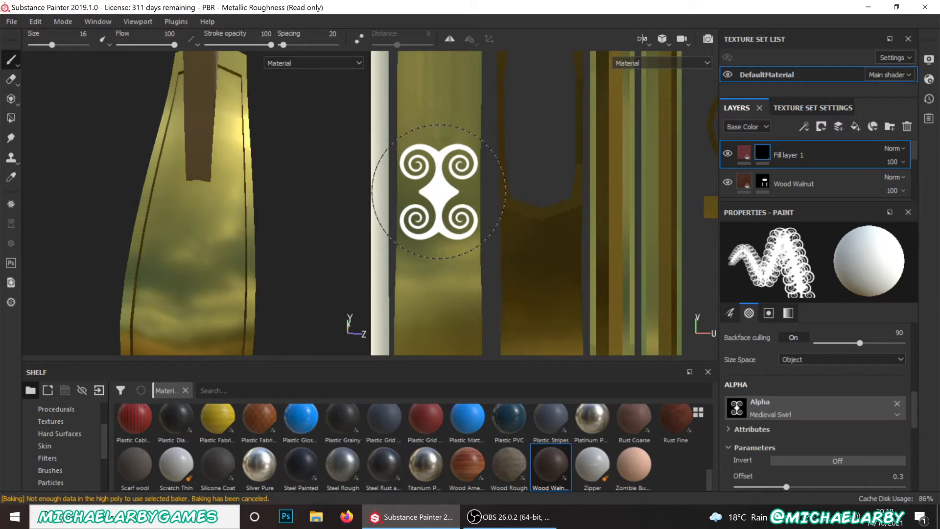
{"action": "left_click", "coordinate": [438, 192]}
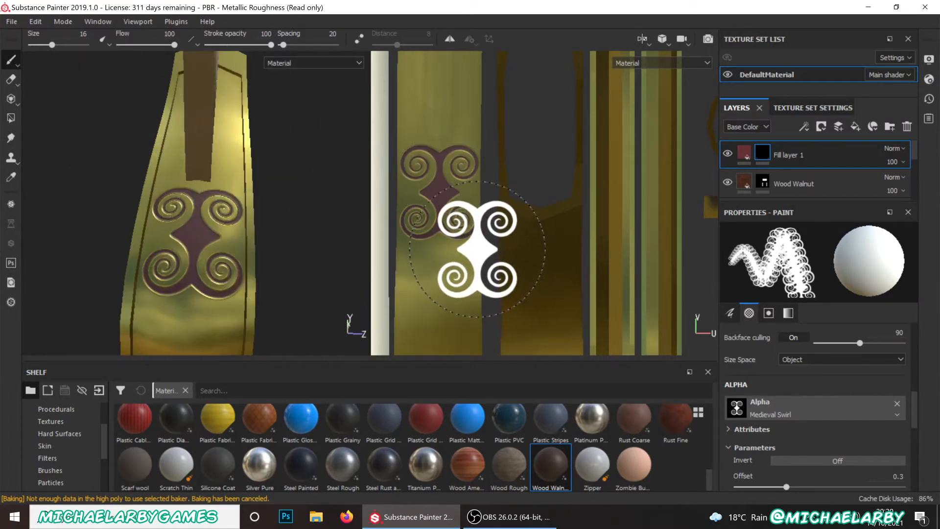
- Set the brush alignment to UV for stamping the swirls on the guard strip
{"action": "scroll", "coordinate": [220, 191], "scroll_direction": "down", "scroll_amount": 5}
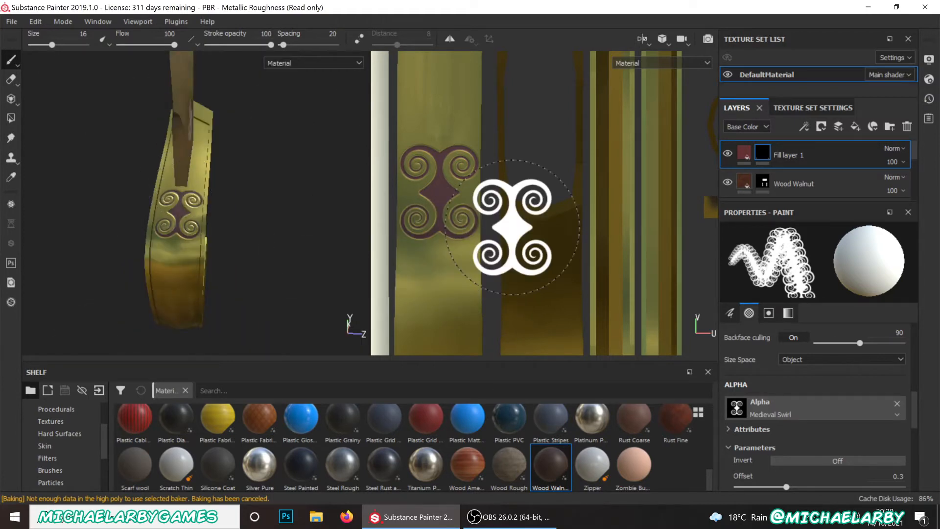
{"action": "scroll", "coordinate": [472, 152], "scroll_direction": "down", "scroll_amount": 4}
{"action": "scroll", "coordinate": [450, 175], "scroll_direction": "up", "scroll_amount": 4}
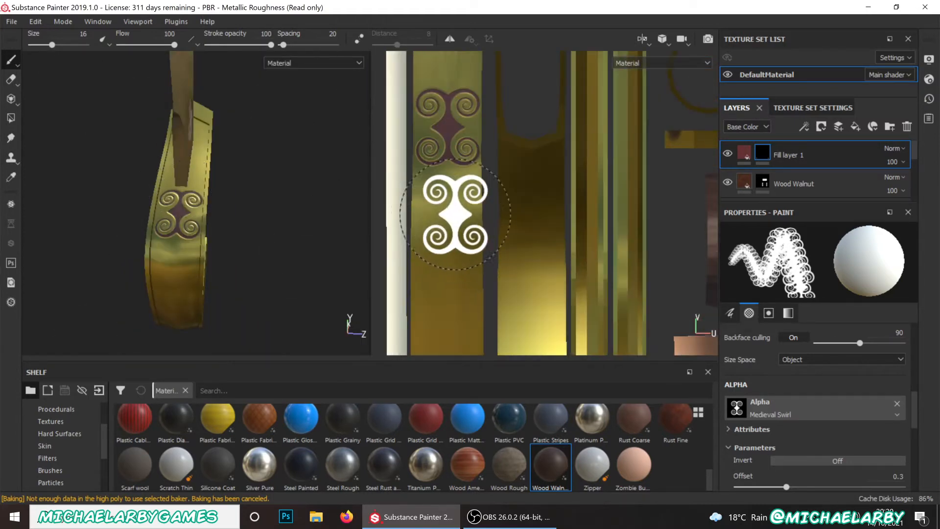
{"action": "scroll", "coordinate": [799, 412], "scroll_direction": "down", "scroll_amount": 2}
{"action": "scroll", "coordinate": [799, 412], "scroll_direction": "down", "scroll_amount": 3}
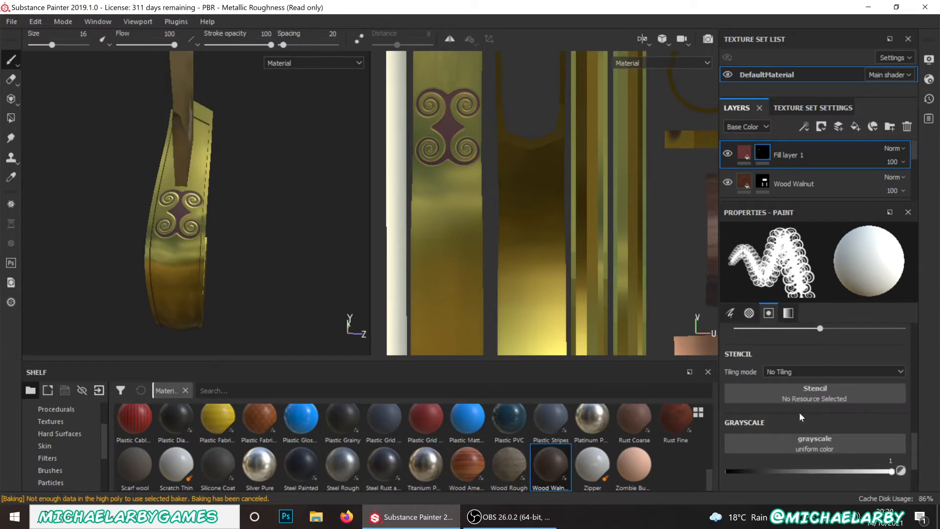
{"action": "scroll", "coordinate": [798, 412], "scroll_direction": "up", "scroll_amount": 5}
{"action": "scroll", "coordinate": [797, 409], "scroll_direction": "up", "scroll_amount": 3}
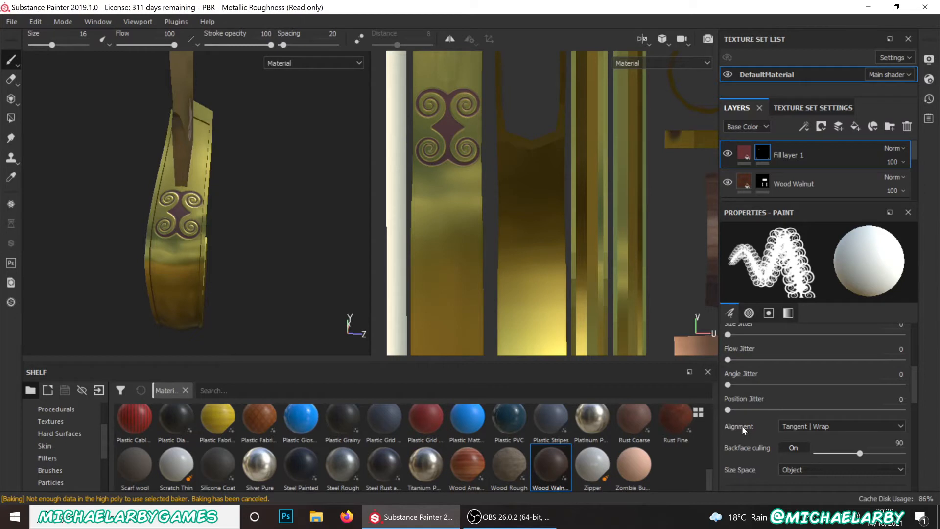
{"action": "left_click", "coordinate": [803, 428]}
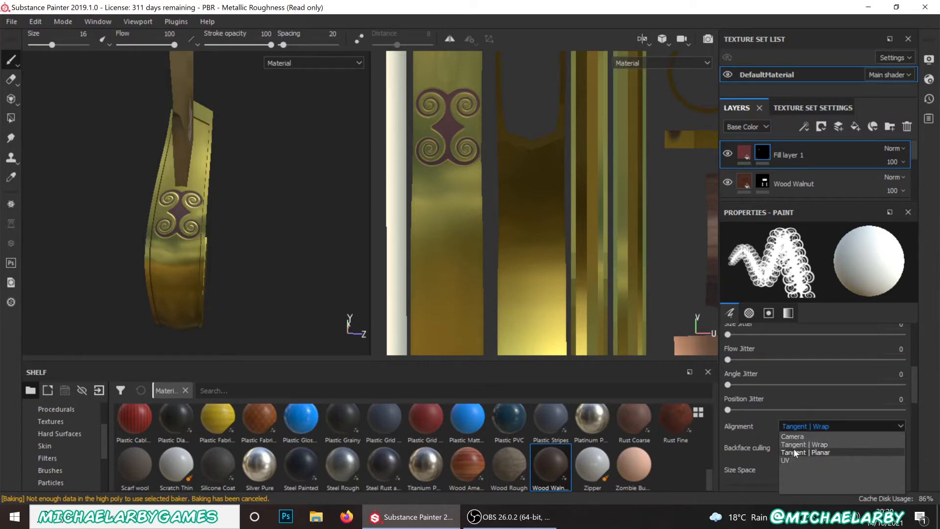
{"action": "left_click", "coordinate": [783, 444]}
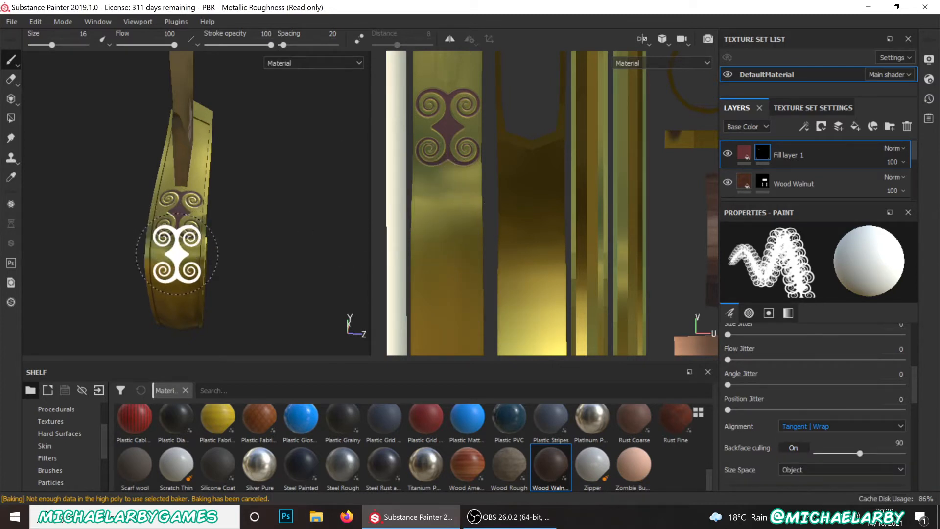
{"action": "left_click", "coordinate": [841, 425]}
{"action": "left_click", "coordinate": [787, 461]}
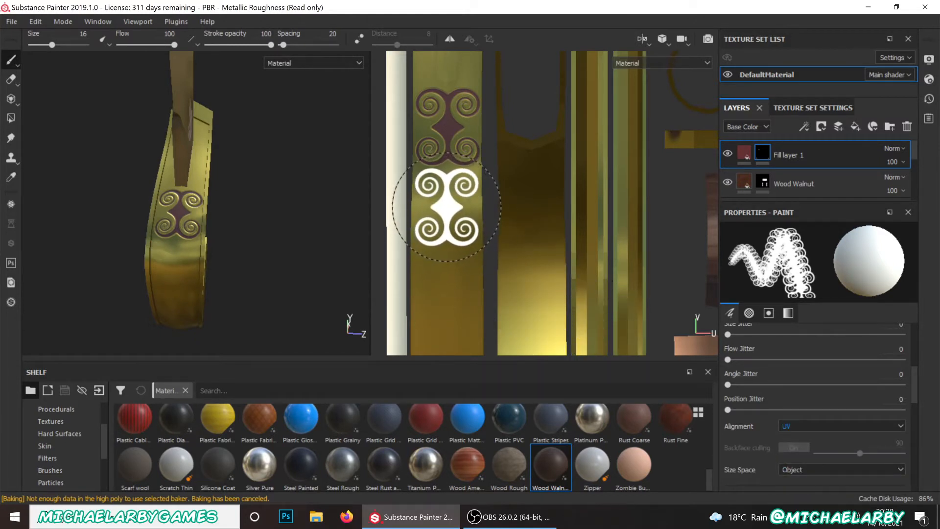
- Stamp a row of further Medieval Swirls below the first one, down to the lower end of the guard's UV strip
{"action": "left_click", "coordinate": [446, 203]}
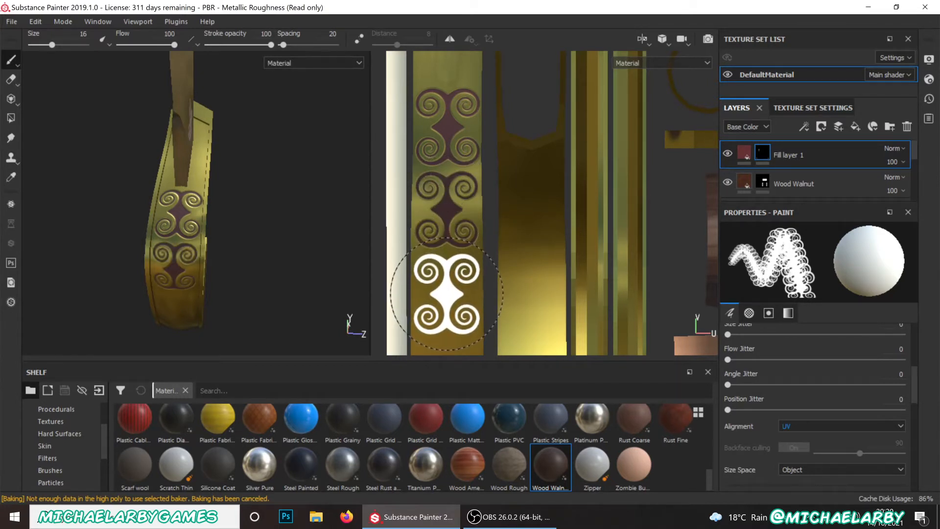
{"action": "left_click", "coordinate": [447, 293]}
{"action": "scroll", "coordinate": [421, 196], "scroll_direction": "down", "scroll_amount": 3}
{"action": "scroll", "coordinate": [428, 298], "scroll_direction": "up", "scroll_amount": 1}
{"action": "scroll", "coordinate": [422, 411], "scroll_direction": "up", "scroll_amount": 5}
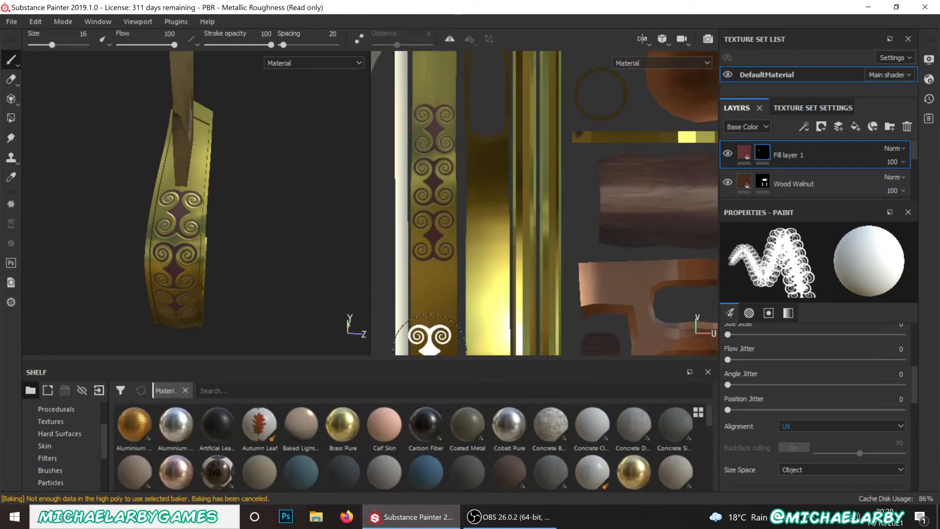
{"action": "scroll", "coordinate": [422, 330], "scroll_direction": "up", "scroll_amount": 3}
{"action": "scroll", "coordinate": [426, 323], "scroll_direction": "up", "scroll_amount": 2}
{"action": "middle_click_drag", "start_coordinate": [426, 323], "coordinate": [452, 235]}
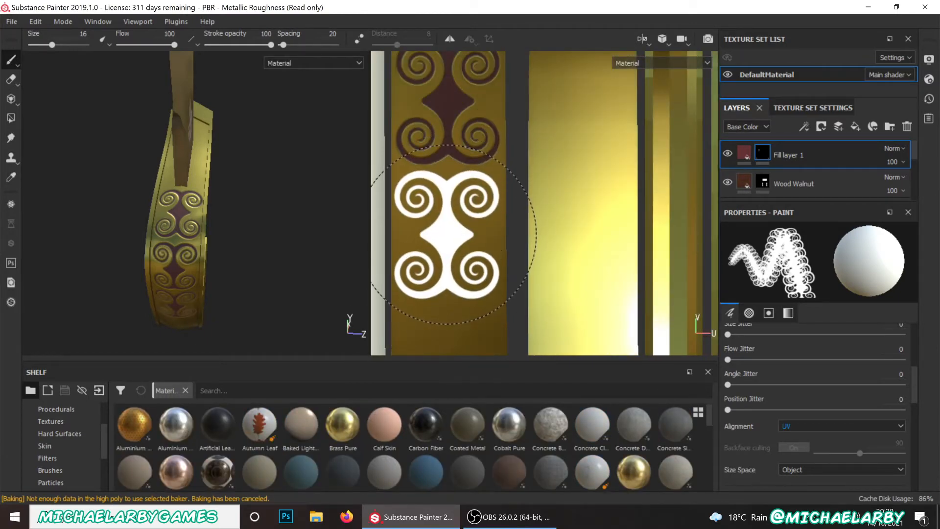
{"action": "scroll", "coordinate": [440, 274], "scroll_direction": "down", "scroll_amount": 5}
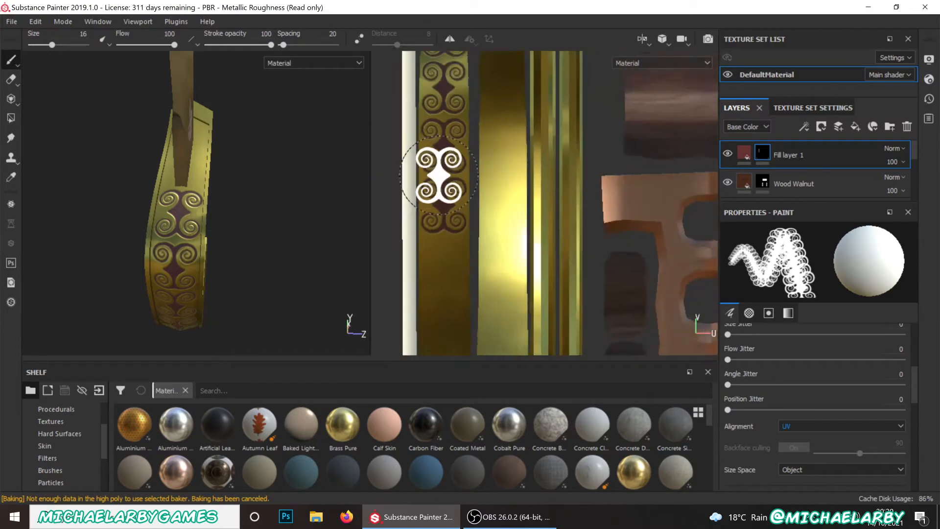
{"action": "scroll", "coordinate": [438, 286], "scroll_direction": "up", "scroll_amount": 2}
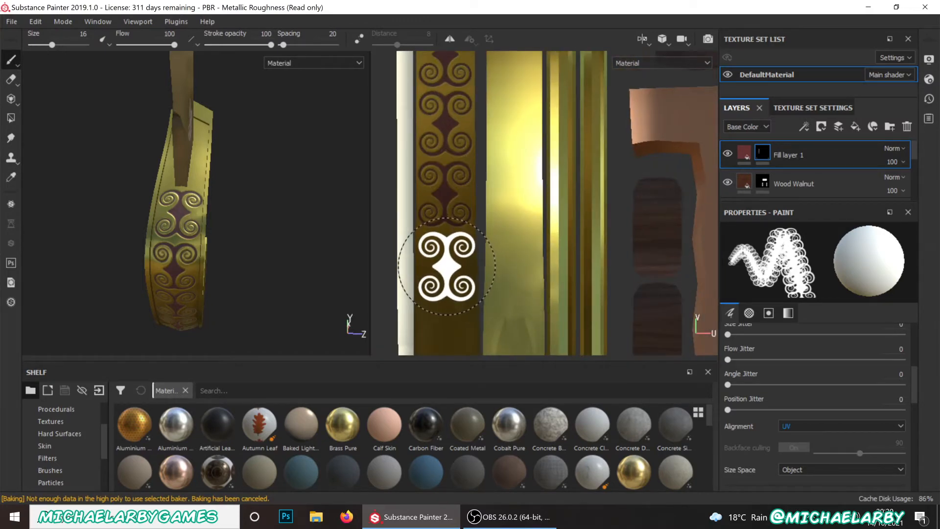
{"action": "scroll", "coordinate": [441, 220], "scroll_direction": "down", "scroll_amount": 3}
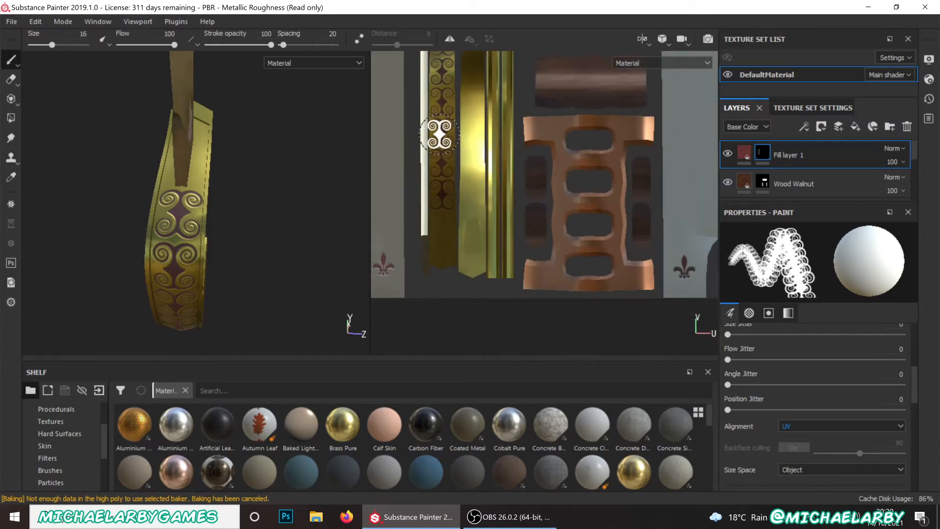
{"action": "scroll", "coordinate": [436, 235], "scroll_direction": "up", "scroll_amount": 3}
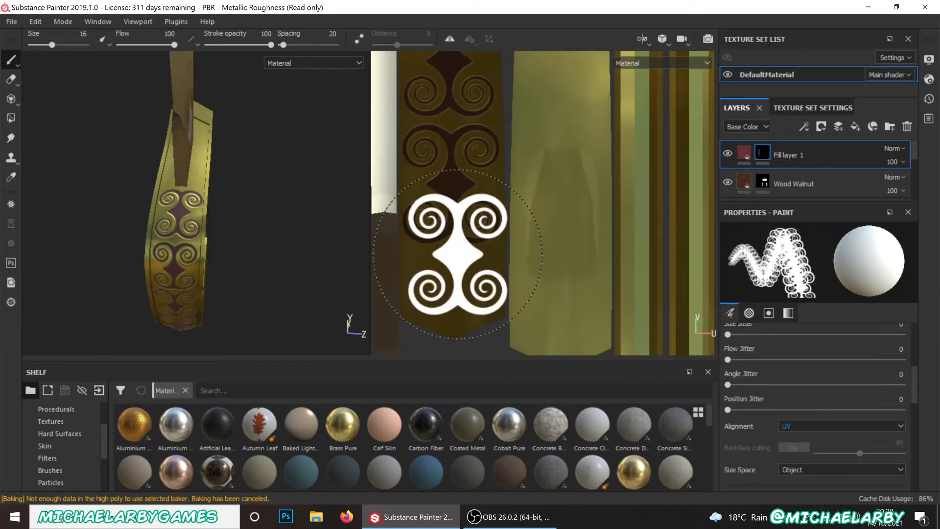
- Reduce the brush size to 11.56, rotate the brush to 271 degrees and stamp a swirl at the upper end of the guard strip
{"action": "scroll", "coordinate": [430, 315], "scroll_direction": "down", "scroll_amount": 5}
{"action": "scroll", "coordinate": [448, 149], "scroll_direction": "up", "scroll_amount": 5}
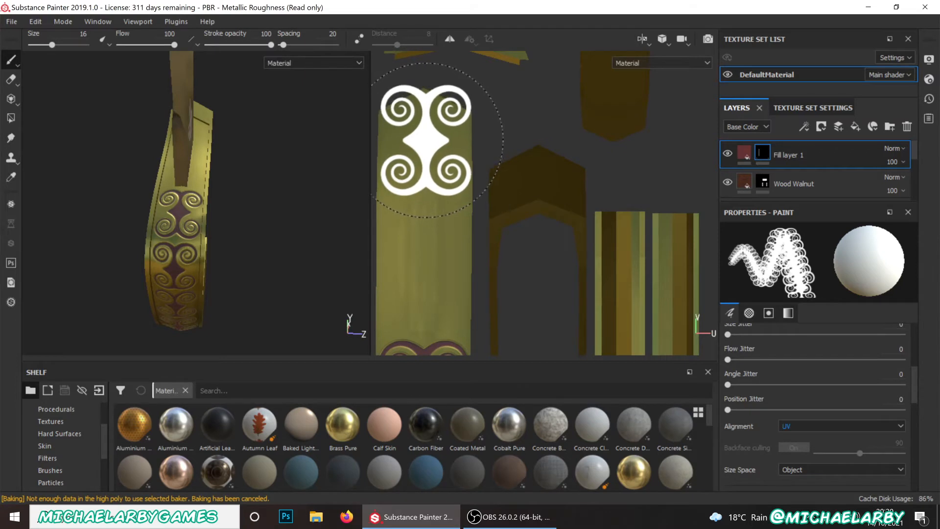
{"action": "right_click_drag", "start_coordinate": [437, 141], "coordinate": [426, 140], "text": "ctrl"}
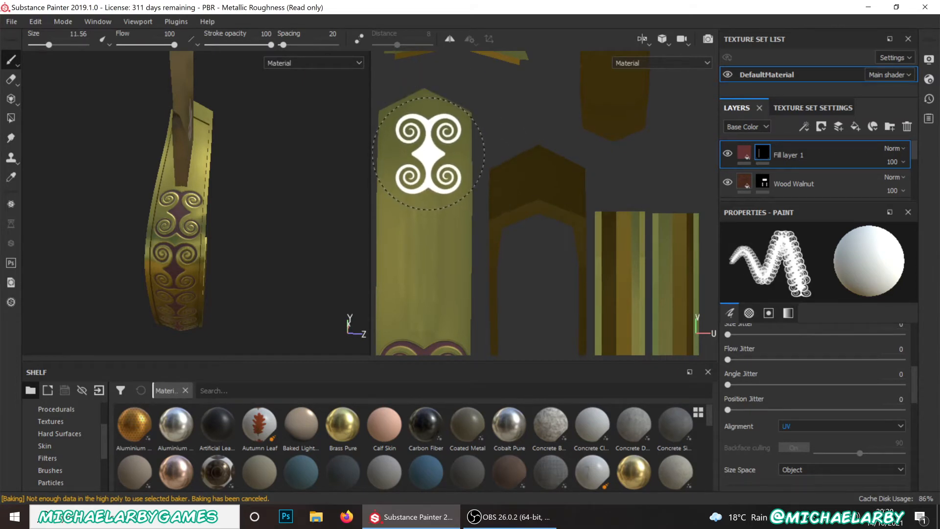
{"action": "left_click_drag", "start_coordinate": [428, 153], "coordinate": [462, 153], "text": "ctrl"}
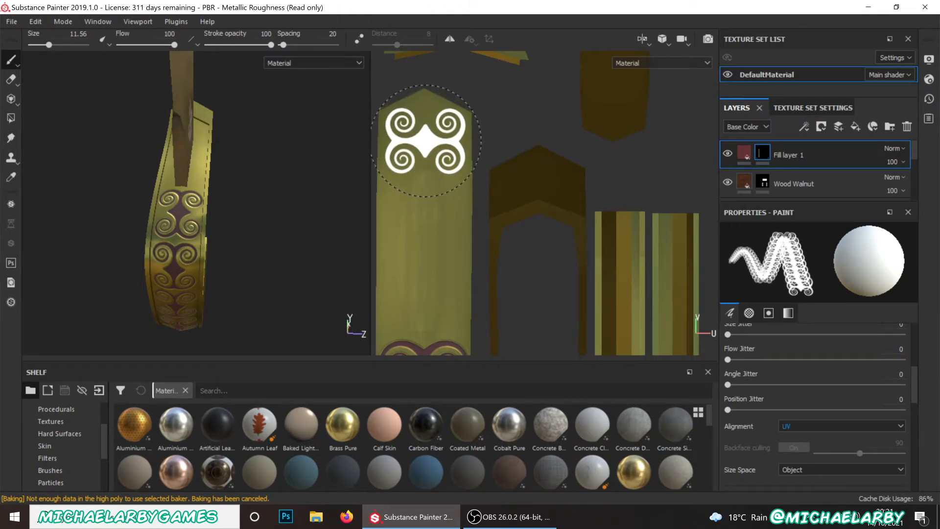
{"action": "left_click", "coordinate": [423, 137]}
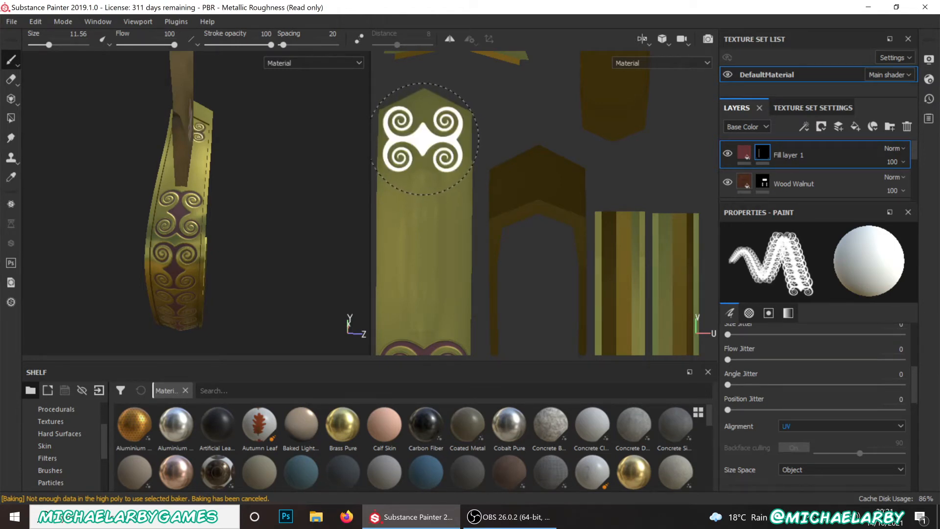
{"action": "scroll", "coordinate": [414, 135], "scroll_direction": "down", "scroll_amount": 5}
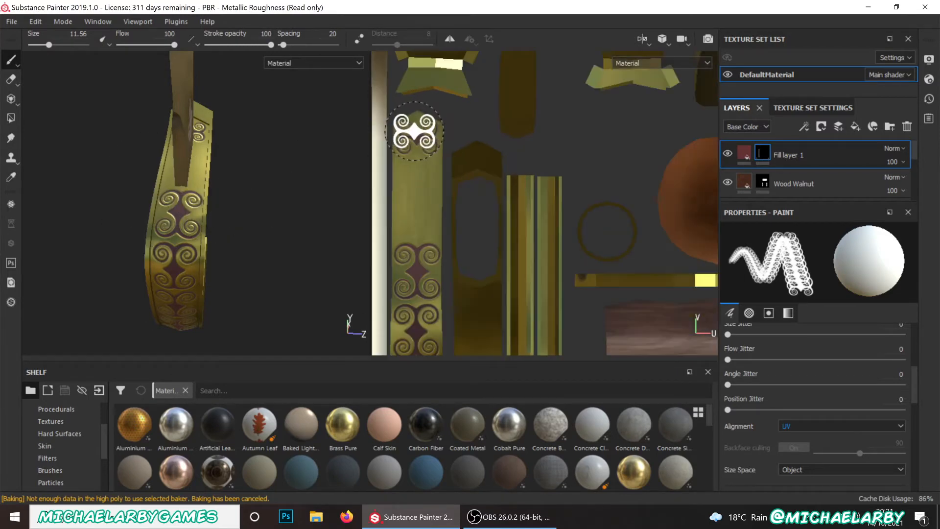
{"action": "scroll", "coordinate": [428, 275], "scroll_direction": "up", "scroll_amount": 2}
- Replace the brush's Medieval Swirl alpha with the soft round Shape alpha, searching the alphas for "shape"
{"action": "mouse_move", "coordinate": [164, 216]}
{"action": "left_mouse_down", "text": "alt"}
{"action": "mouse_move", "coordinate": [64, 181]}
{"action": "mouse_move", "coordinate": [12, 129]}
{"action": "left_mouse_up", "text": "alt"}
{"action": "mouse_move", "coordinate": [202, 235]}
{"action": "left_mouse_down", "text": "alt"}
{"action": "mouse_move", "coordinate": [159, 230]}
{"action": "mouse_move", "coordinate": [215, 267]}
{"action": "mouse_move", "coordinate": [382, 289]}
{"action": "mouse_move", "coordinate": [183, 232]}
{"action": "mouse_move", "coordinate": [183, 256]}
{"action": "mouse_move", "coordinate": [369, 281]}
{"action": "mouse_move", "coordinate": [325, 319]}
{"action": "mouse_move", "coordinate": [350, 323]}
{"action": "left_mouse_up", "text": "alt"}
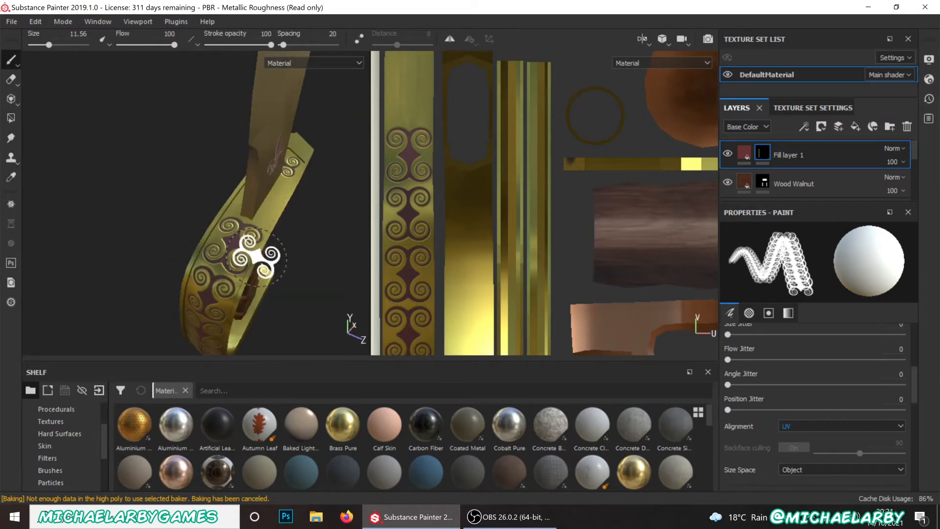
{"action": "scroll", "coordinate": [267, 203], "scroll_direction": "up", "scroll_amount": 4}
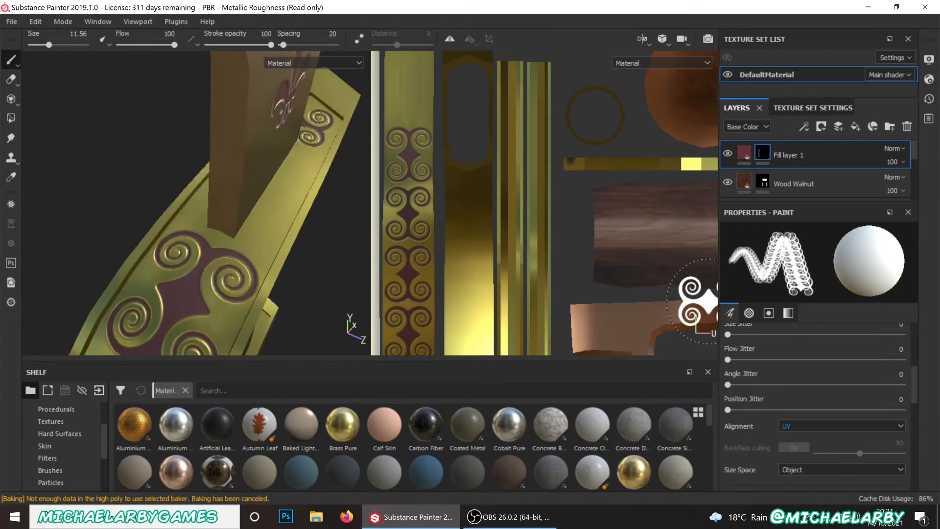
{"action": "left_click_drag", "start_coordinate": [144, 228], "coordinate": [113, 293], "text": "alt"}
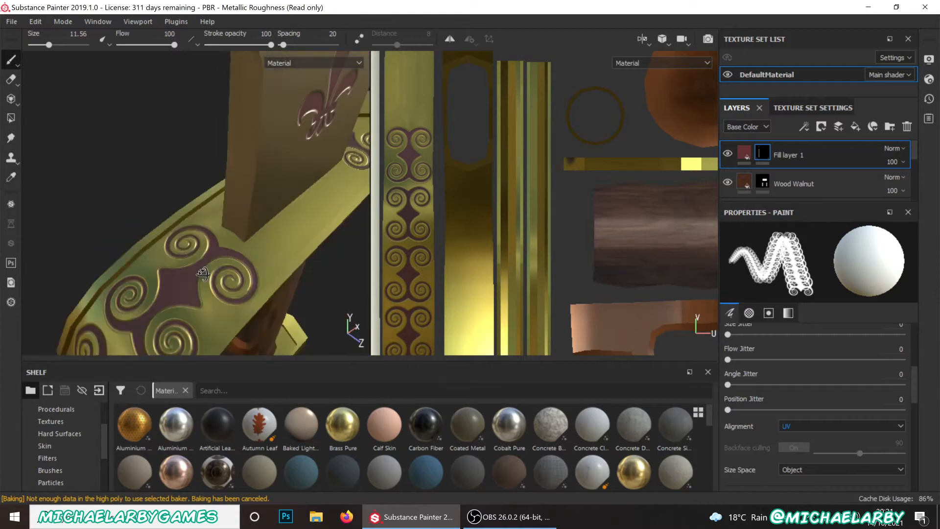
{"action": "scroll", "coordinate": [807, 366], "scroll_direction": "up", "scroll_amount": 5}
{"action": "scroll", "coordinate": [806, 366], "scroll_direction": "down", "scroll_amount": 1}
{"action": "scroll", "coordinate": [802, 364], "scroll_direction": "down", "scroll_amount": 6}
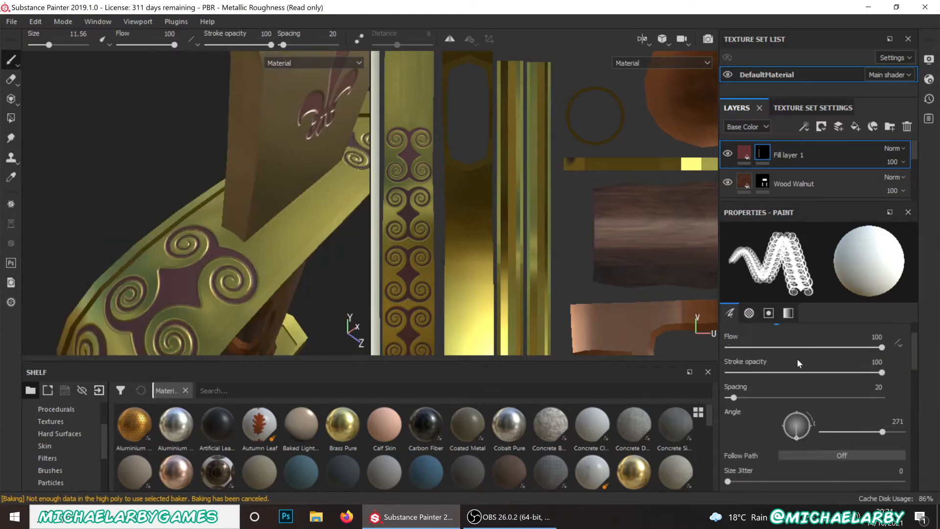
{"action": "scroll", "coordinate": [782, 366], "scroll_direction": "up", "scroll_amount": 2}
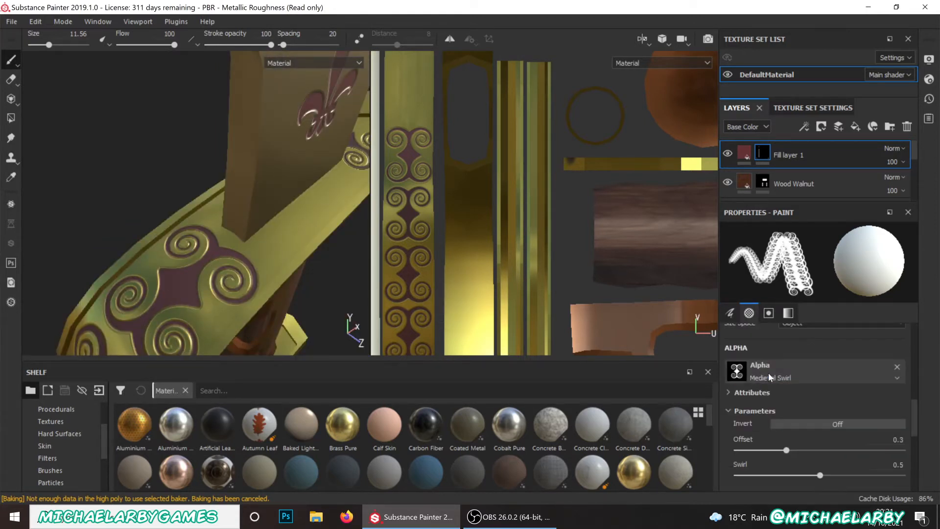
{"action": "left_click", "coordinate": [768, 374]}
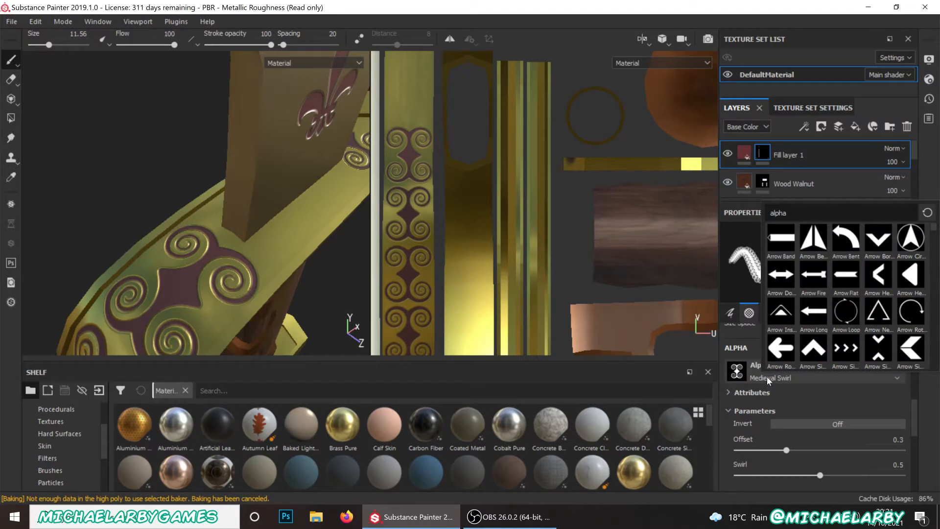
{"action": "scroll", "coordinate": [866, 278], "scroll_direction": "down", "scroll_amount": 5}
{"action": "scroll", "coordinate": [858, 287], "scroll_direction": "up", "scroll_amount": 5}
{"action": "type", "text": "shape"}
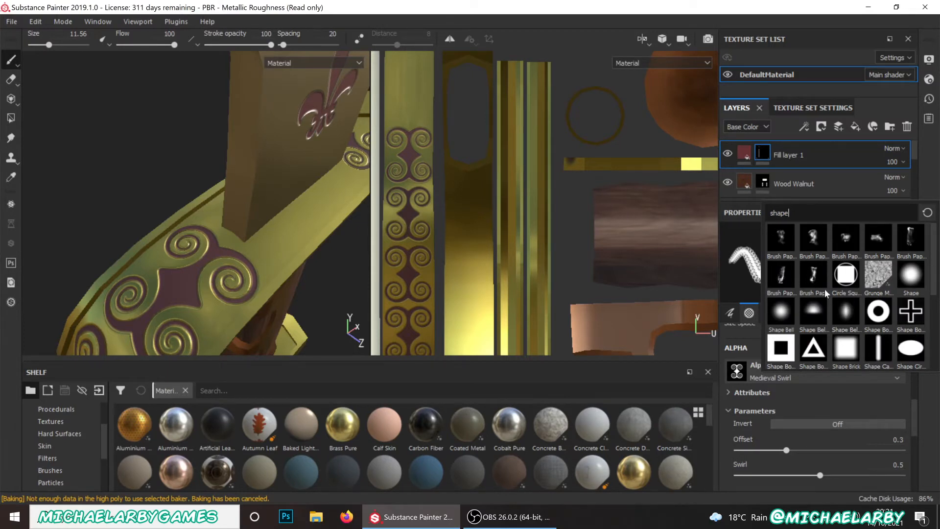
{"action": "left_click", "coordinate": [909, 276]}
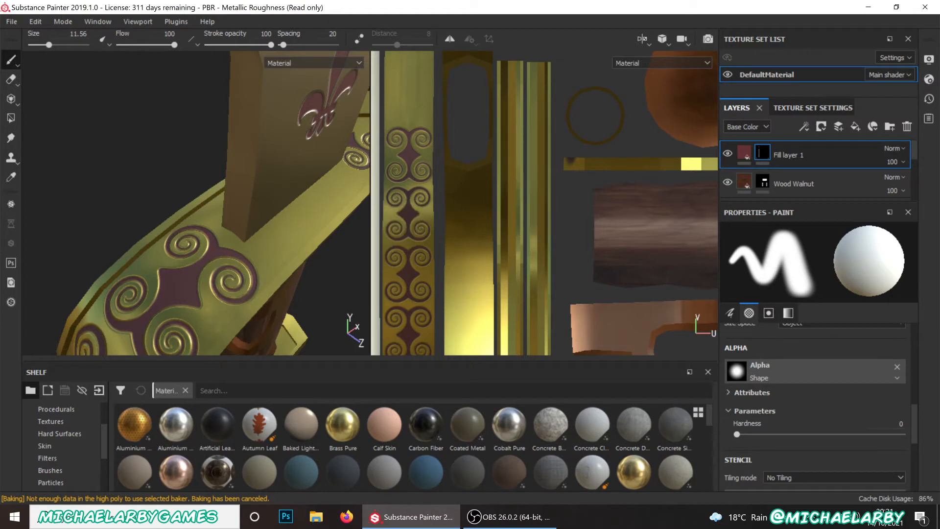
- Reduce the brush size to 0.16 and paint two joined straight grooves on the guard along the blade's narrow edge
{"action": "mouse_move", "coordinate": [267, 243]}
{"action": "right_mouse_down", "text": "ctrl"}
{"action": "mouse_move", "coordinate": [289, 243]}
{"action": "mouse_move", "coordinate": [263, 229]}
{"action": "right_mouse_up", "text": "ctrl"}
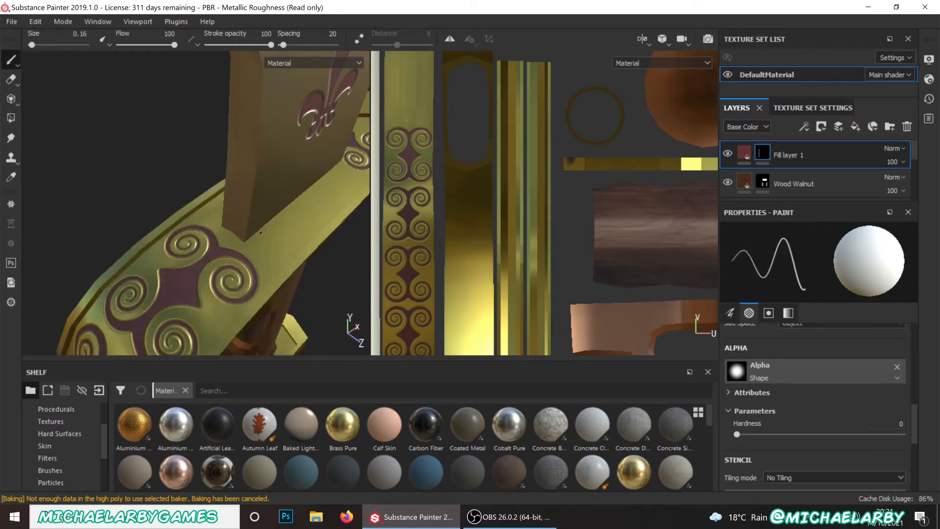
{"action": "mouse_move", "coordinate": [229, 244]}
{"action": "left_mouse_down", "text": "alt"}
{"action": "mouse_move", "coordinate": [300, 276]}
{"action": "mouse_move", "coordinate": [293, 269]}
{"action": "left_mouse_up", "text": "alt"}
{"action": "scroll", "coordinate": [227, 228], "scroll_direction": "up", "scroll_amount": 2}
{"action": "scroll", "coordinate": [226, 228], "scroll_direction": "up", "scroll_amount": 2}
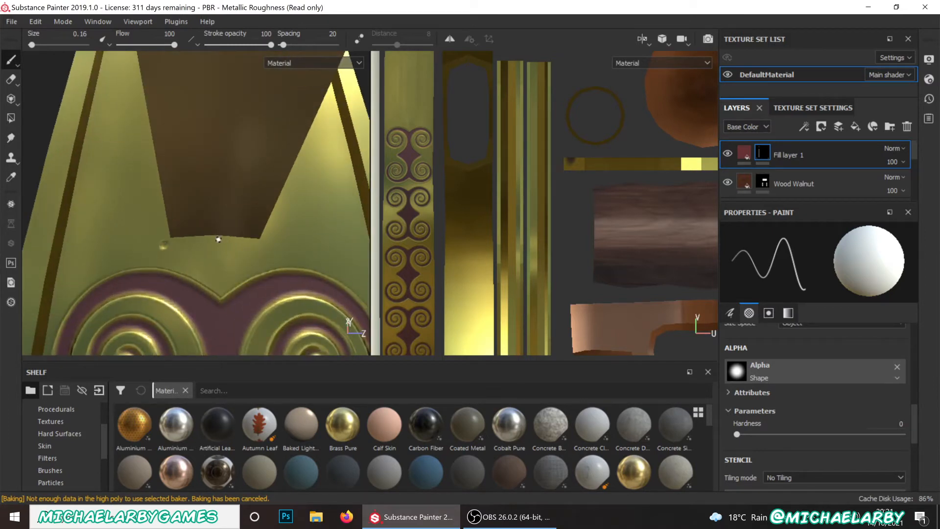
{"action": "key", "text": "ctrl"}
{"action": "key", "text": "shift"}
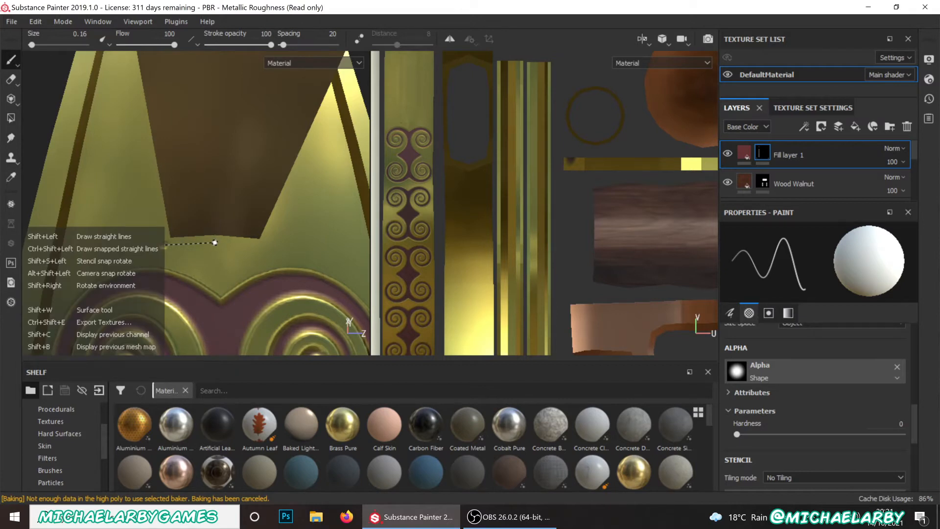
{"action": "left_click", "coordinate": [214, 242], "text": "shift"}
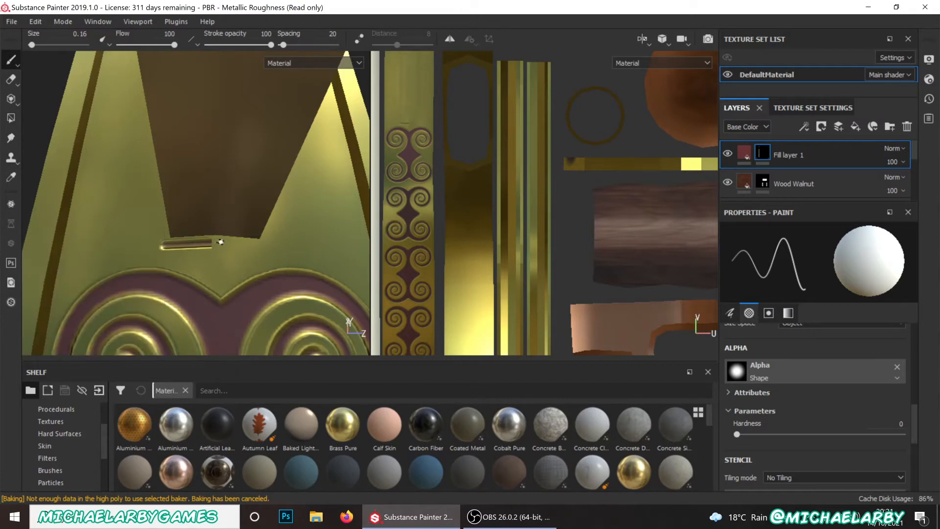
{"action": "left_click", "coordinate": [269, 248], "text": "shift"}
- Continue the straight groove on the guard along the base of the blade's flat side to its far corner
{"action": "left_click_drag", "start_coordinate": [260, 260], "coordinate": [74, 255], "text": "alt"}
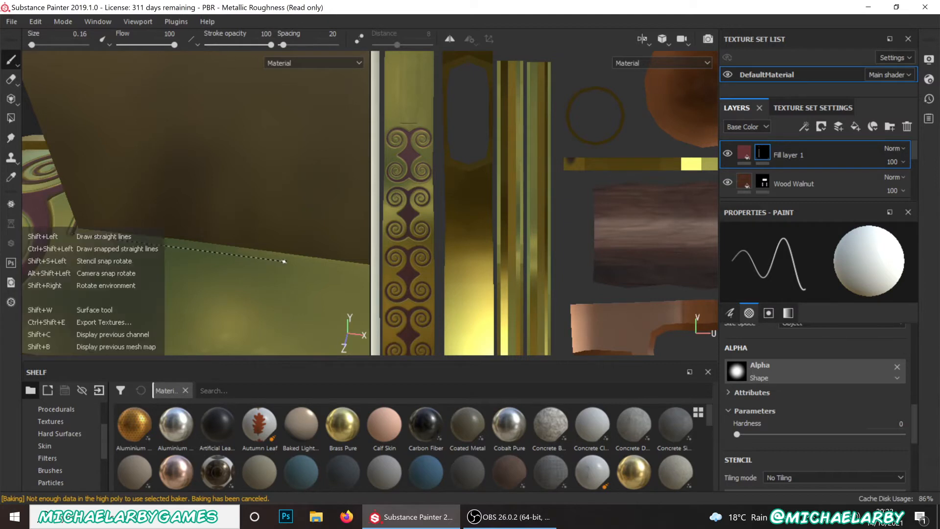
{"action": "left_click", "coordinate": [288, 261], "text": "shift"}
{"action": "scroll", "coordinate": [90, 266], "scroll_direction": "down", "scroll_amount": 8}
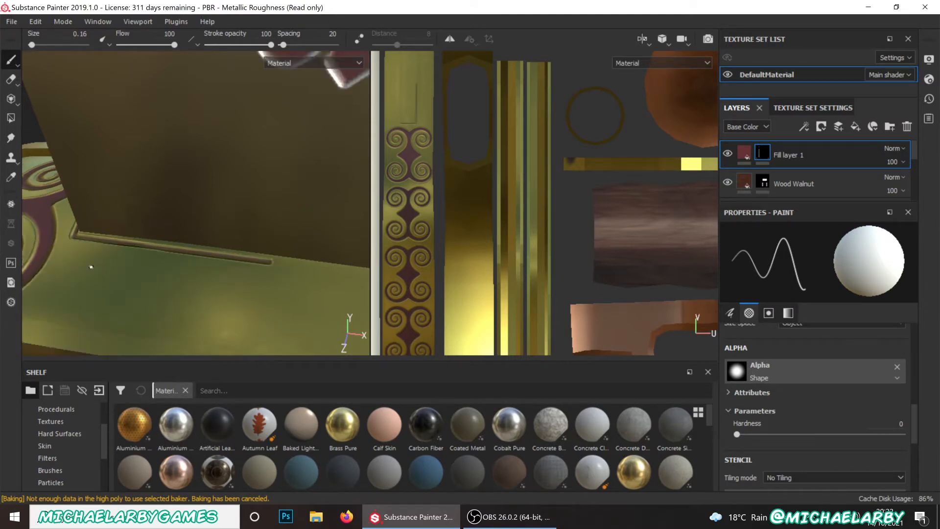
{"action": "scroll", "coordinate": [336, 296], "scroll_direction": "up", "scroll_amount": 3}
{"action": "scroll", "coordinate": [336, 296], "scroll_direction": "up", "scroll_amount": 4}
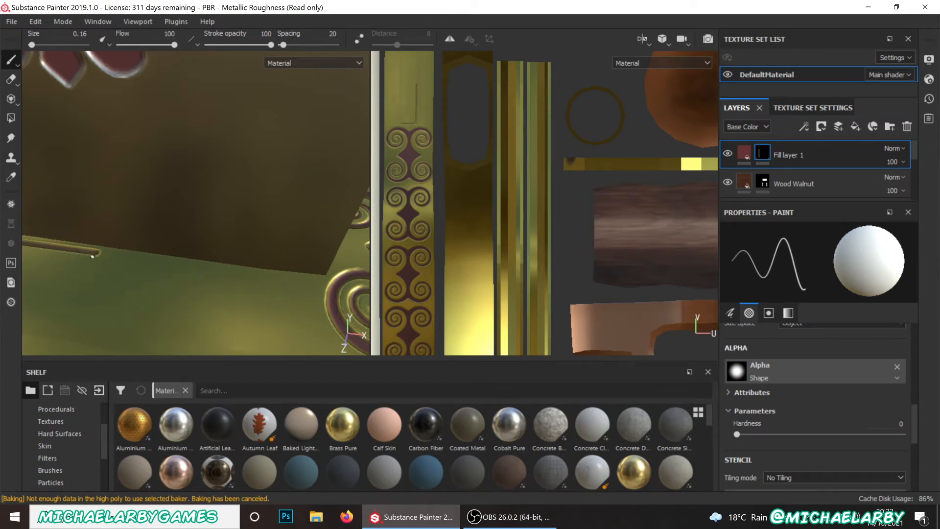
{"action": "key", "text": "shift"}
{"action": "left_click", "coordinate": [323, 279], "text": "shift"}
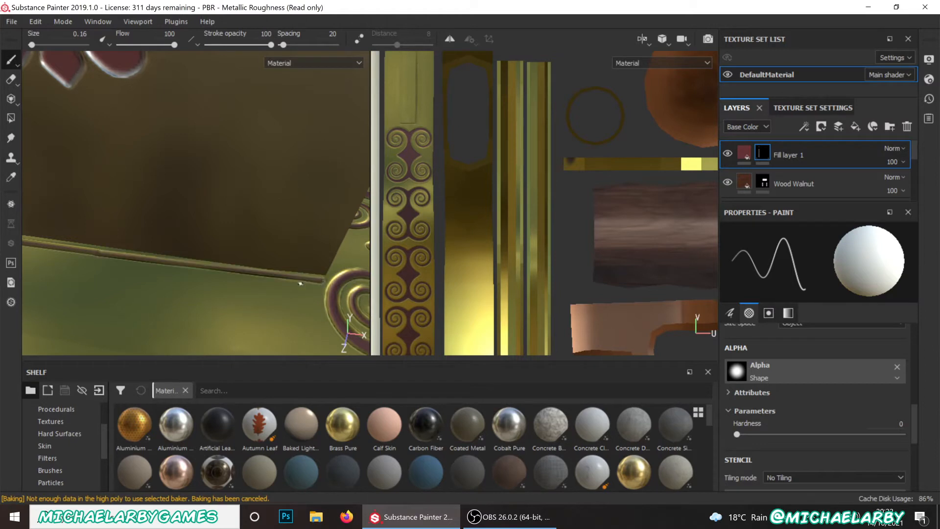
- Paint two joined straight grooves on the guard around the blade's opposite narrow edge
{"action": "left_click_drag", "start_coordinate": [322, 271], "coordinate": [161, 243], "text": "alt"}
{"action": "middle_click_drag", "start_coordinate": [263, 271], "coordinate": [142, 260], "text": "alt"}
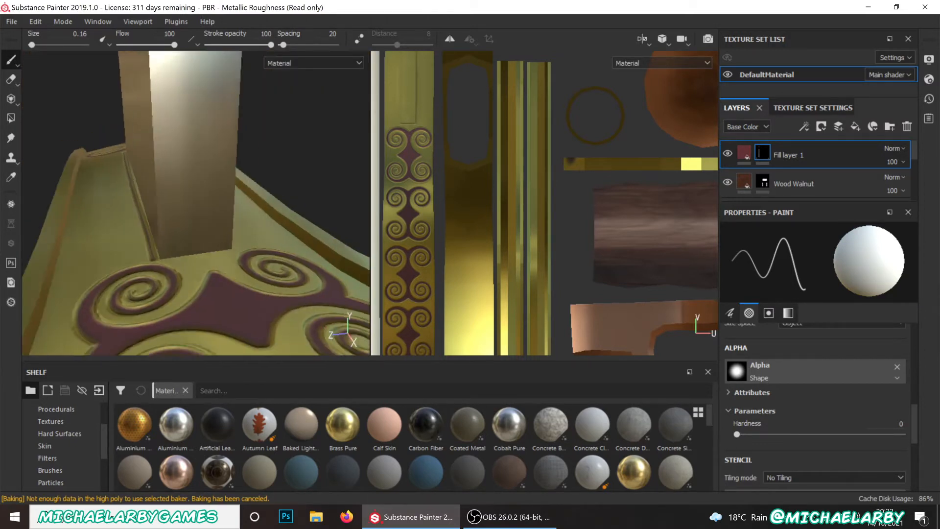
{"action": "scroll", "coordinate": [166, 267], "scroll_direction": "up", "scroll_amount": 2}
{"action": "left_click_drag", "start_coordinate": [185, 232], "coordinate": [171, 271], "text": "alt"}
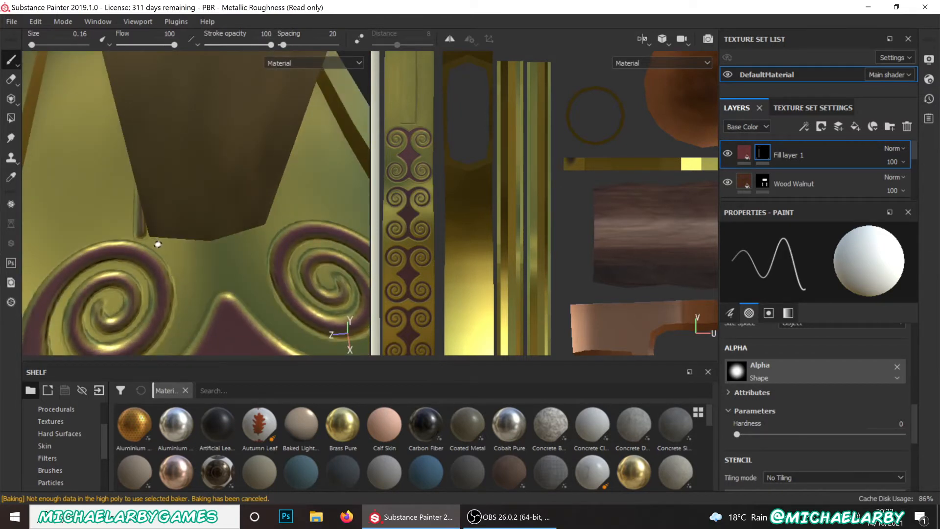
{"action": "left_click", "coordinate": [210, 251], "text": "shift"}
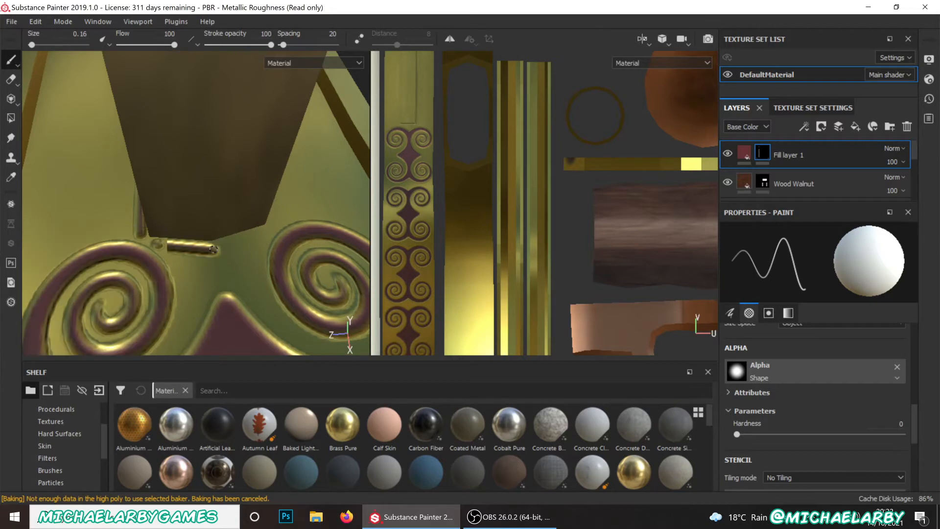
{"action": "left_click", "coordinate": [265, 236], "text": "shift"}
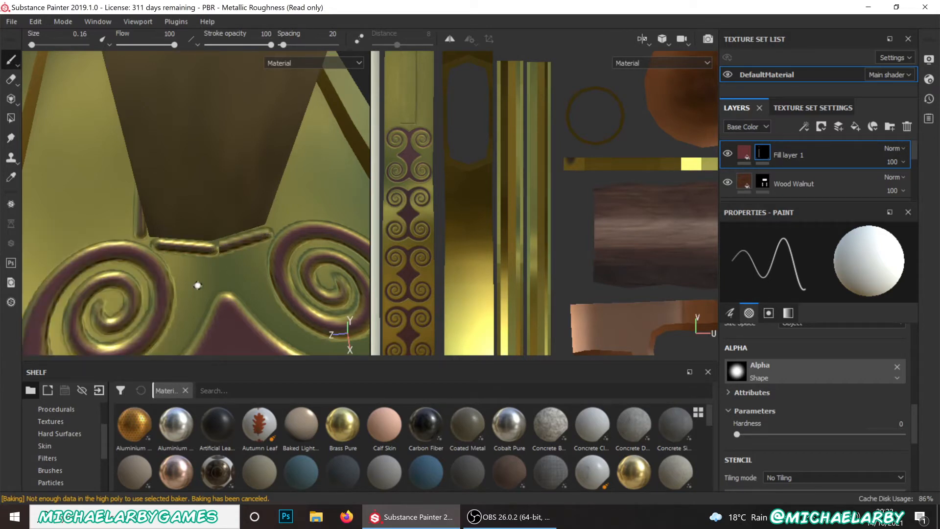
{"action": "scroll", "coordinate": [208, 270], "scroll_direction": "down", "scroll_amount": 3}
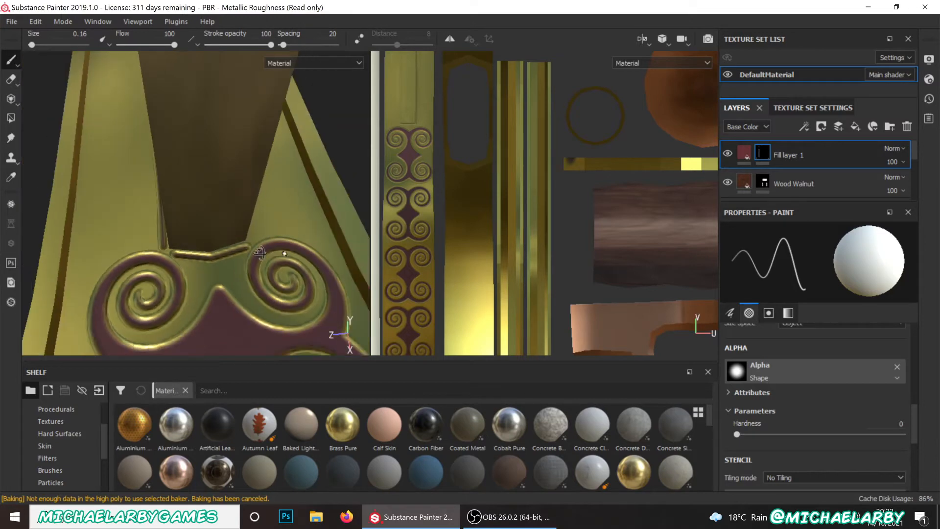
- Run straight grooves along the blade's second flat side to close the outline around its base on the guard
{"action": "left_click_drag", "start_coordinate": [283, 254], "coordinate": [116, 251], "text": "alt"}
{"action": "middle_click_drag", "start_coordinate": [279, 246], "coordinate": [98, 211], "text": "alt"}
{"action": "left_click_drag", "start_coordinate": [121, 212], "coordinate": [177, 218], "text": "alt"}
{"action": "mouse_move", "coordinate": [177, 218]}
{"action": "middle_mouse_down", "text": "alt"}
{"action": "mouse_move", "coordinate": [156, 210]}
{"action": "mouse_move", "coordinate": [144, 235]}
{"action": "middle_mouse_up", "text": "alt"}
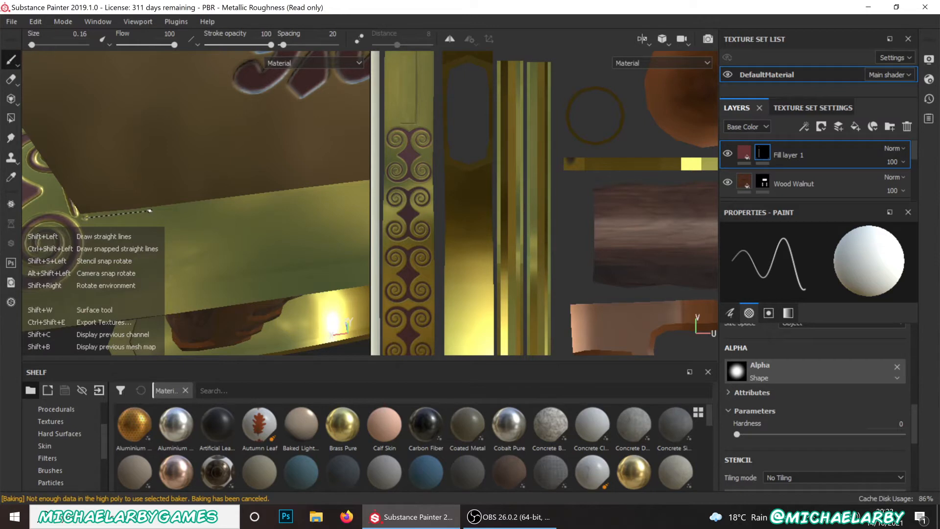
{"action": "left_click", "coordinate": [152, 211], "text": "shift"}
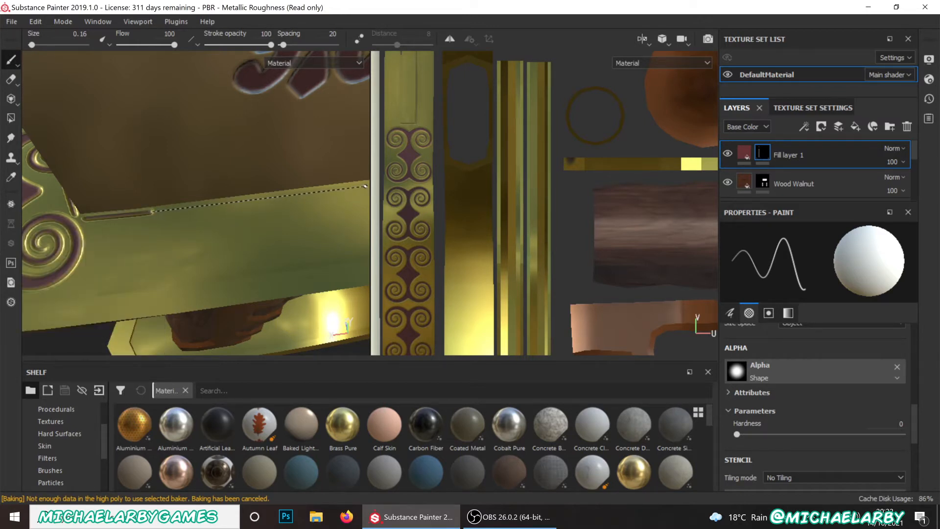
{"action": "left_click", "coordinate": [365, 187], "text": "shift"}
{"action": "mouse_move", "coordinate": [148, 204]}
{"action": "left_mouse_down", "text": "alt"}
{"action": "mouse_move", "coordinate": [206, 177]}
{"action": "mouse_move", "coordinate": [138, 215]}
{"action": "left_mouse_up", "text": "alt"}
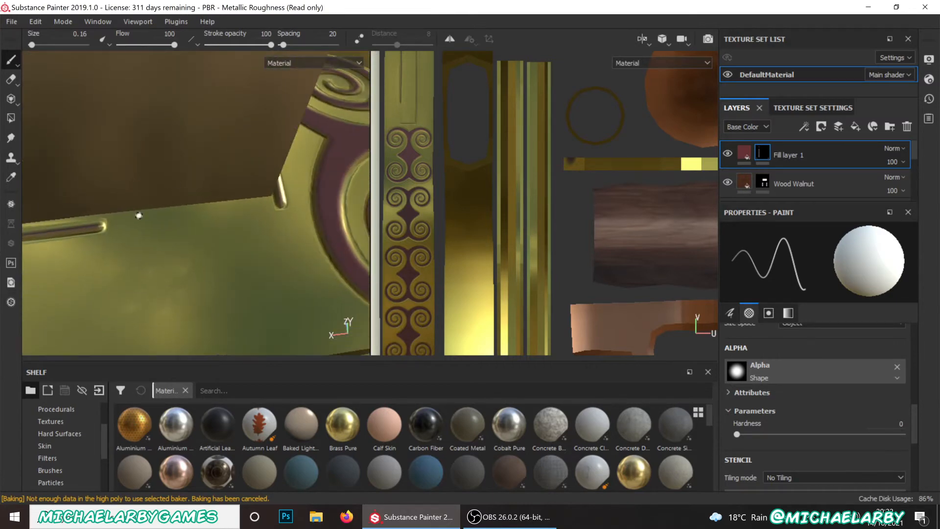
{"action": "key", "text": "shift"}
{"action": "left_click", "coordinate": [281, 203], "text": "shift"}
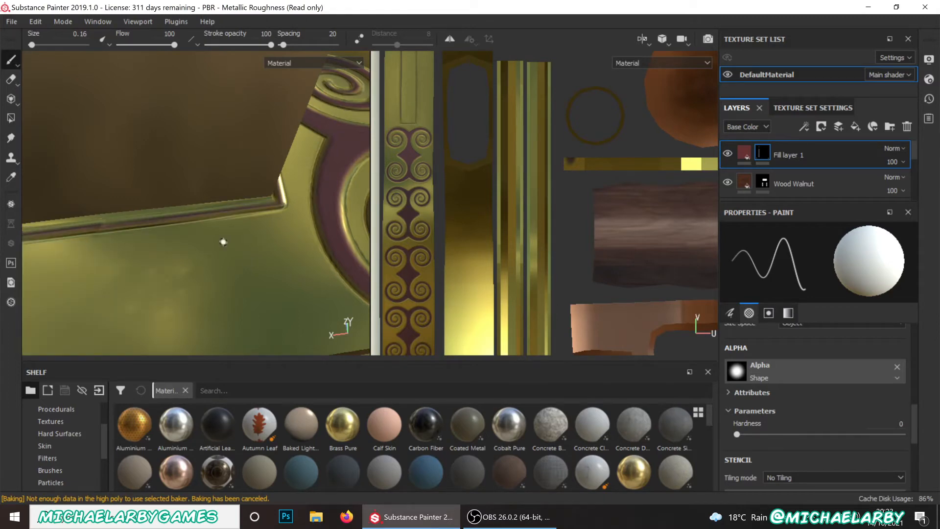
- Paint a straight-line frame with angled ends on the guard strip beside the blade's flat side, between the swirls
{"action": "left_click_drag", "start_coordinate": [222, 242], "coordinate": [168, 237], "text": "alt"}
{"action": "left_click_drag", "start_coordinate": [180, 253], "coordinate": [274, 264], "text": "alt"}
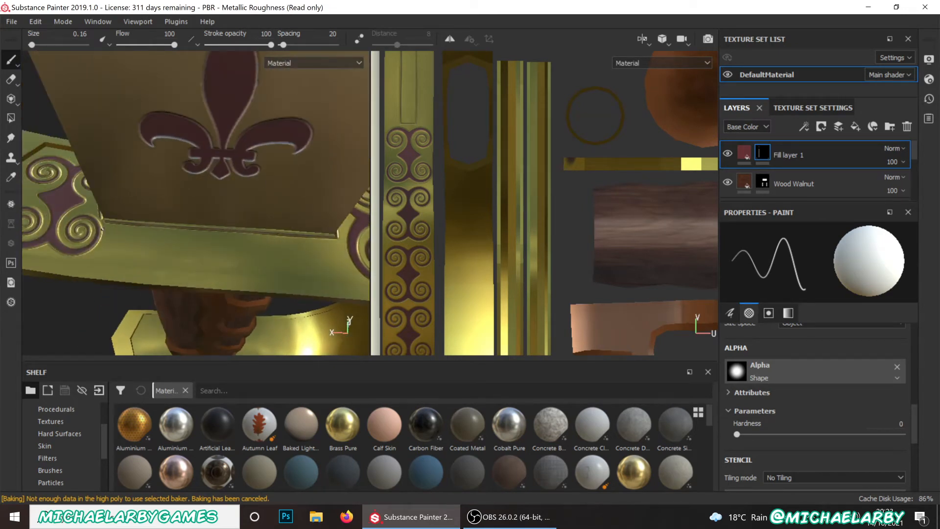
{"action": "left_click_drag", "start_coordinate": [109, 231], "coordinate": [97, 255]}
{"action": "left_click", "coordinate": [358, 283], "text": "shift"}
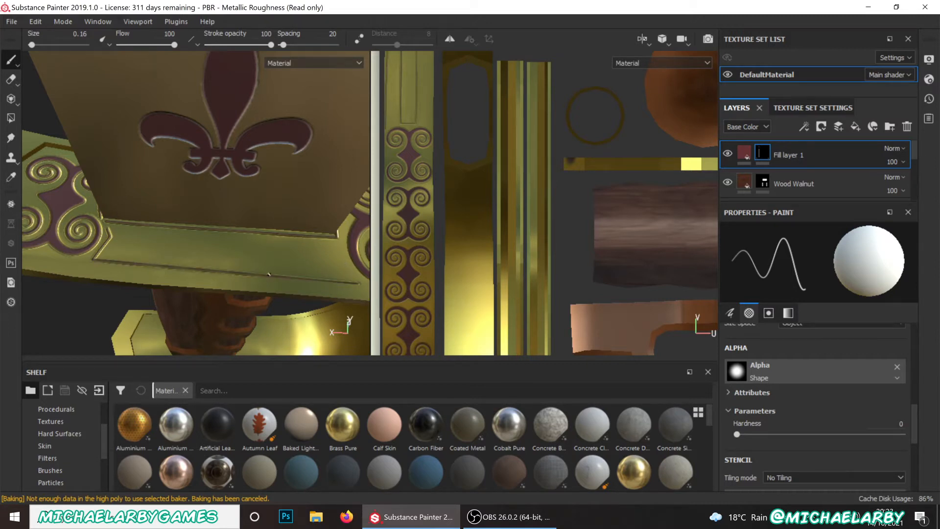
{"action": "left_click_drag", "start_coordinate": [269, 274], "coordinate": [271, 300], "text": "alt"}
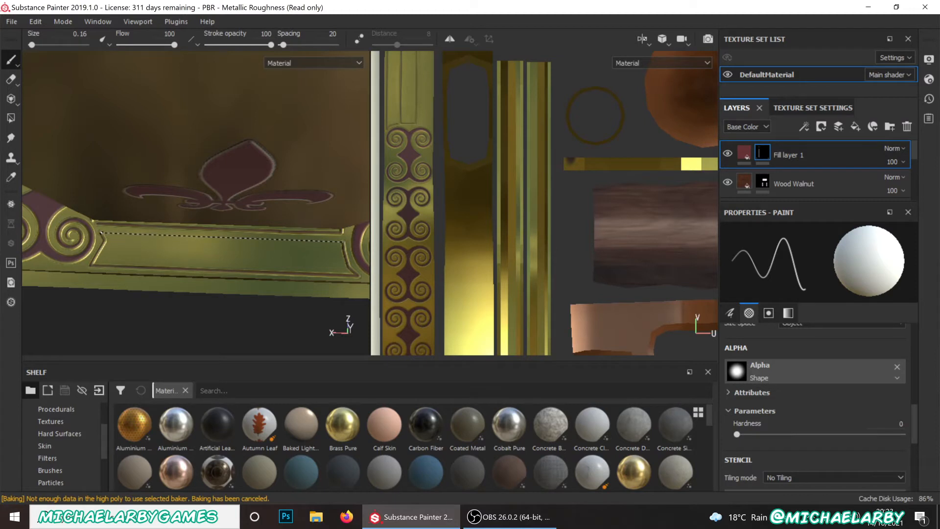
{"action": "left_click", "coordinate": [95, 233], "text": "shift"}
- On the guard strip across the blade, paint the second frame's angled end beside the swirl and its long outer edge
{"action": "left_click_drag", "start_coordinate": [96, 233], "coordinate": [48, 233], "text": "alt"}
{"action": "mouse_move", "coordinate": [171, 259]}
{"action": "left_mouse_down", "text": "alt"}
{"action": "mouse_move", "coordinate": [117, 219]}
{"action": "mouse_move", "coordinate": [172, 294]}
{"action": "mouse_move", "coordinate": [168, 277]}
{"action": "left_mouse_up", "text": "alt"}
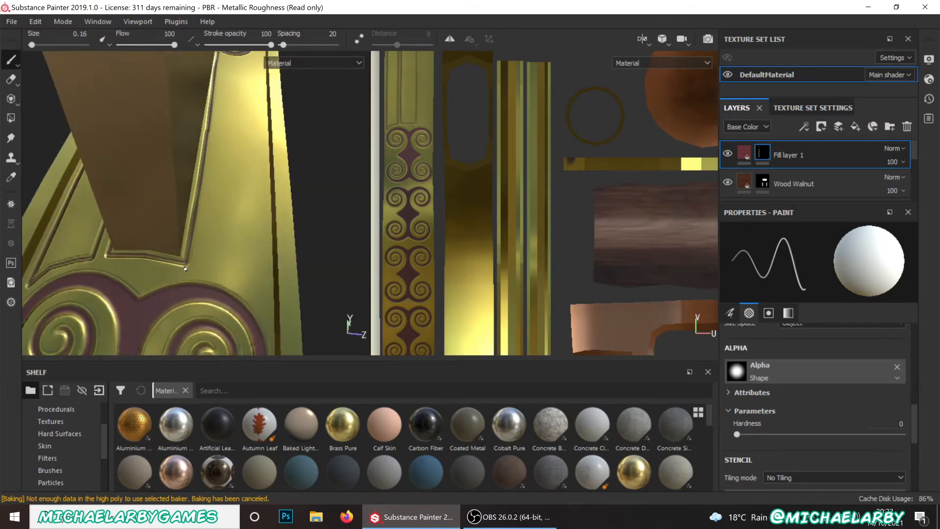
{"action": "left_click", "coordinate": [198, 263]}
{"action": "left_click", "coordinate": [246, 278], "text": "shift"}
{"action": "left_click", "coordinate": [263, 303], "text": "shift"}
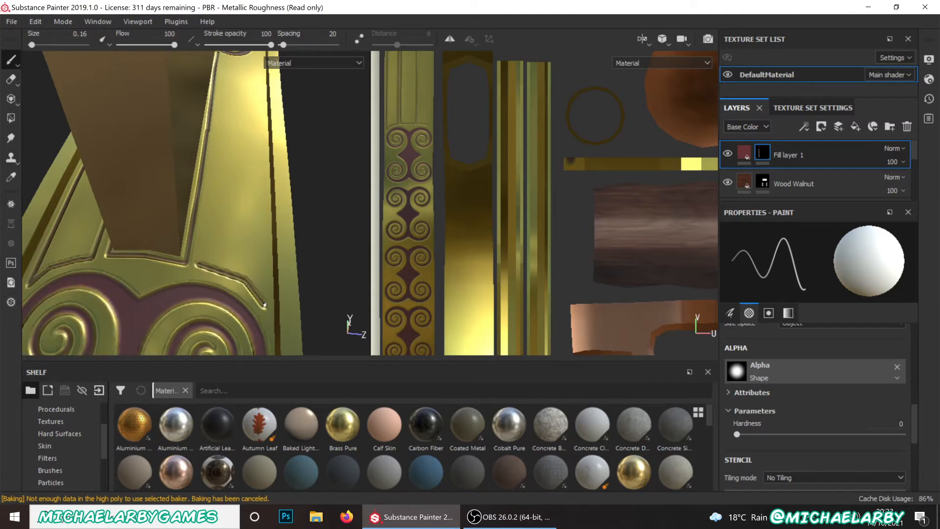
{"action": "left_click", "coordinate": [260, 54], "text": "shift"}
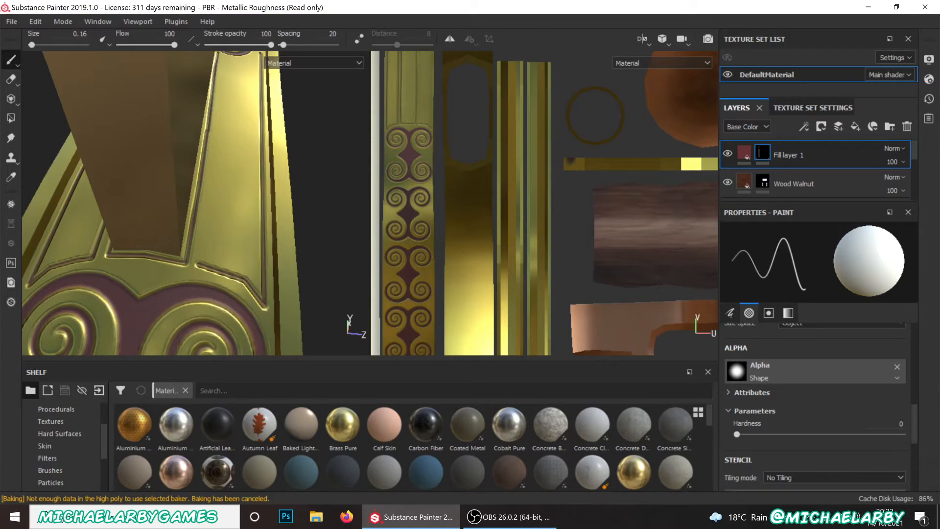
- Paint the second frame's pointed far end beside the swirl, from the outer edge back toward the blade's corner
{"action": "scroll", "coordinate": [235, 263], "scroll_direction": "down", "scroll_amount": 2}
{"action": "left_click_drag", "start_coordinate": [246, 206], "coordinate": [294, 206], "text": "alt"}
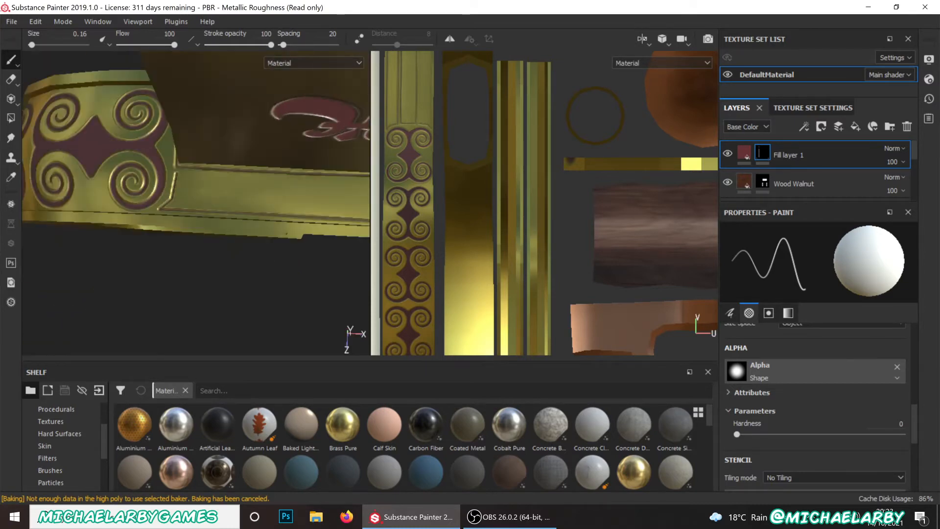
{"action": "middle_click_drag", "start_coordinate": [195, 225], "coordinate": [3, 239], "text": "alt"}
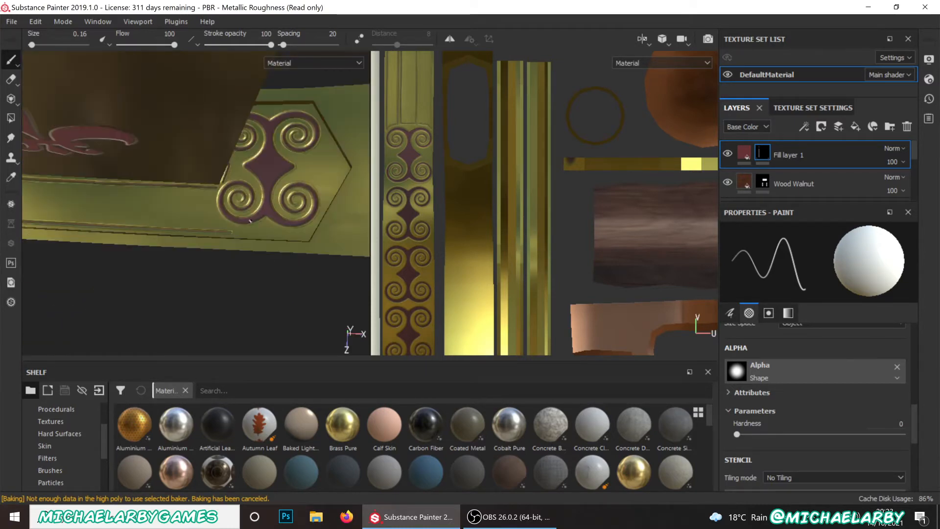
{"action": "middle_click_drag", "start_coordinate": [236, 222], "coordinate": [210, 225], "text": "alt"}
{"action": "scroll", "coordinate": [210, 224], "scroll_direction": "up", "scroll_amount": 3}
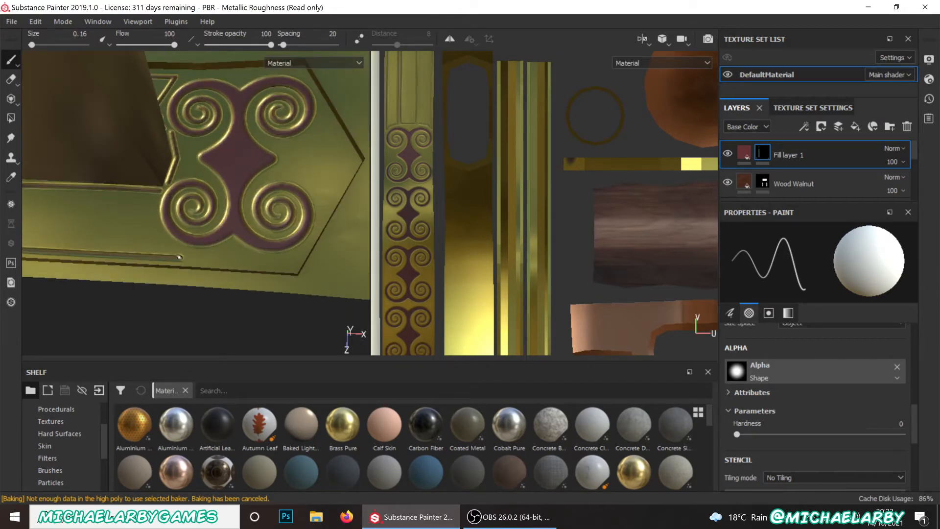
{"action": "left_click", "coordinate": [154, 228], "text": "shift"}
{"action": "left_click", "coordinate": [159, 190], "text": "shift"}
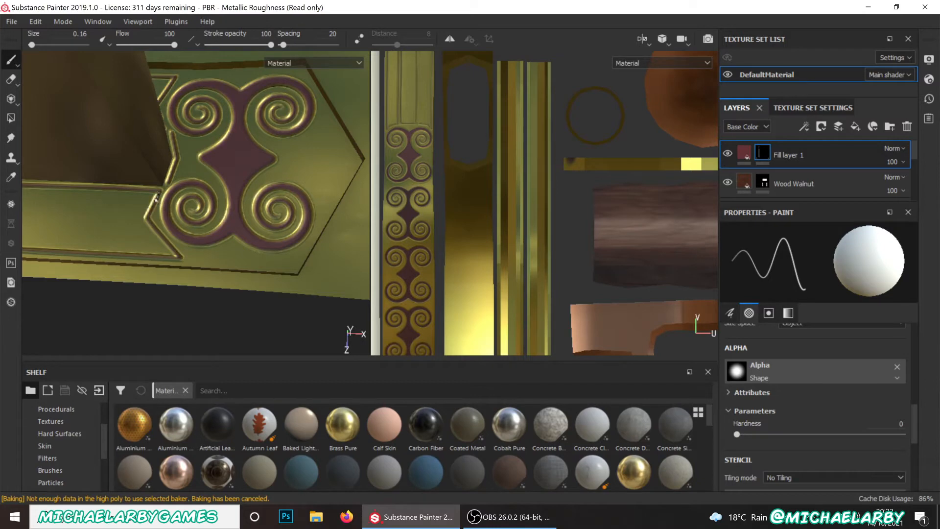
- Paint the second frame's long inner edge as a straight line along the blade's base, connecting both angled ends between the swirls
{"action": "scroll", "coordinate": [155, 199], "scroll_direction": "down", "scroll_amount": 3}
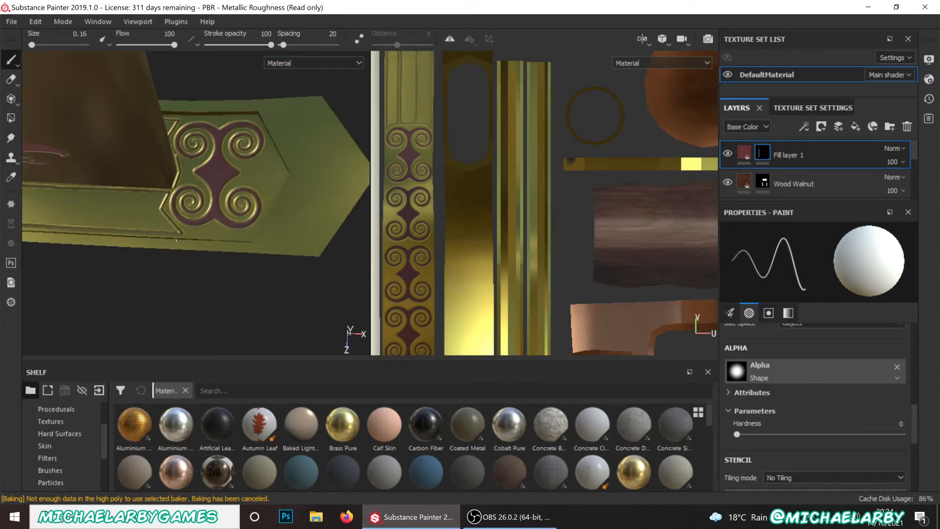
{"action": "left_click_drag", "start_coordinate": [163, 265], "coordinate": [167, 218], "text": "alt"}
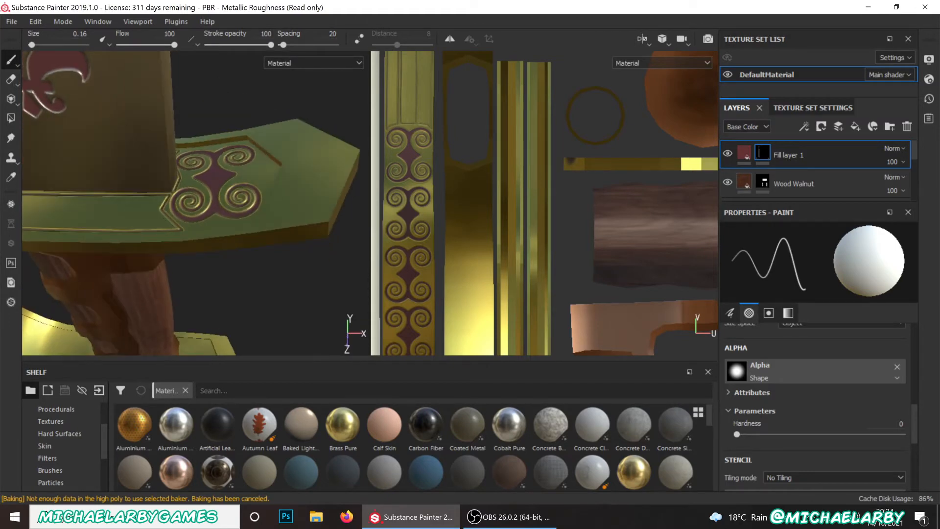
{"action": "middle_click_drag", "start_coordinate": [206, 288], "coordinate": [303, 257], "text": "alt"}
{"action": "left_click_drag", "start_coordinate": [303, 257], "coordinate": [297, 278], "text": "alt"}
{"action": "left_click_drag", "start_coordinate": [115, 226], "coordinate": [181, 253], "text": "alt"}
{"action": "left_click_drag", "start_coordinate": [127, 216], "coordinate": [142, 242], "text": "alt"}
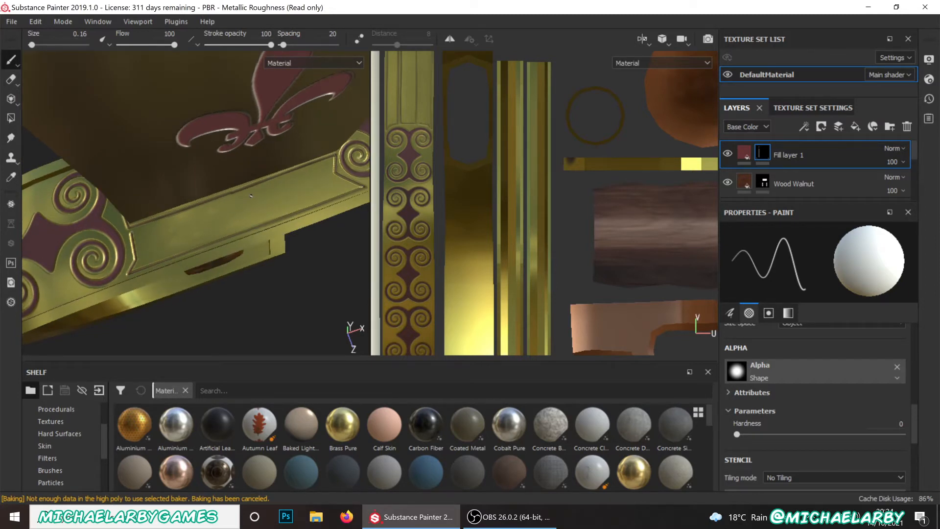
{"action": "key", "text": "shift"}
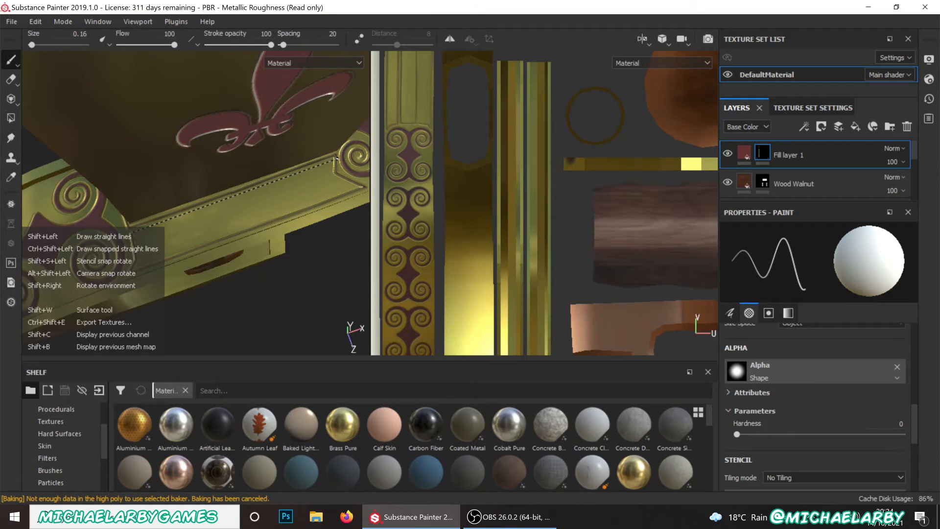
{"action": "left_click", "coordinate": [336, 158], "text": "shift"}
- Inspect the engraved frames and ornaments across the blade and guard on the model and in the UV layout
{"action": "scroll", "coordinate": [268, 240], "scroll_direction": "down", "scroll_amount": 5}
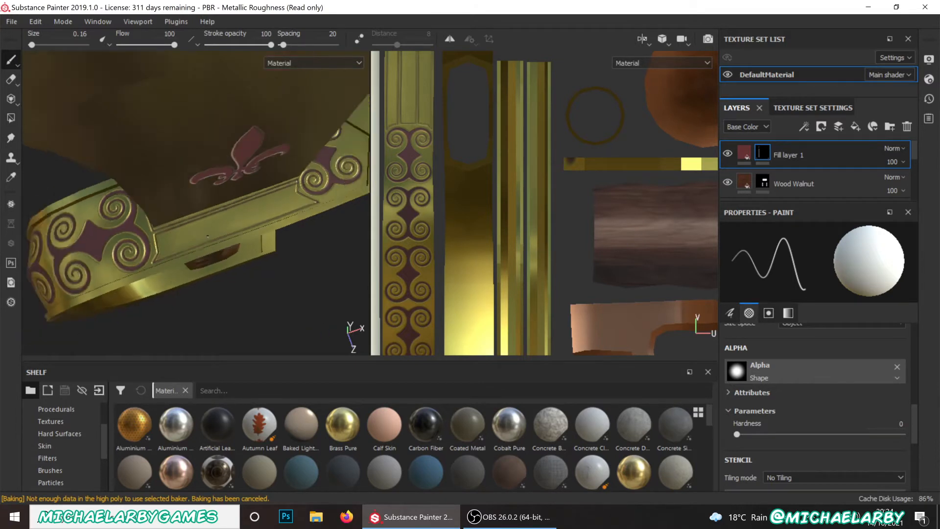
{"action": "left_click_drag", "start_coordinate": [234, 258], "coordinate": [237, 188], "text": "alt"}
{"action": "scroll", "coordinate": [237, 176], "scroll_direction": "down", "scroll_amount": 4}
{"action": "middle_click_drag", "start_coordinate": [232, 125], "coordinate": [239, 162], "text": "alt"}
{"action": "scroll", "coordinate": [240, 163], "scroll_direction": "up", "scroll_amount": 6}
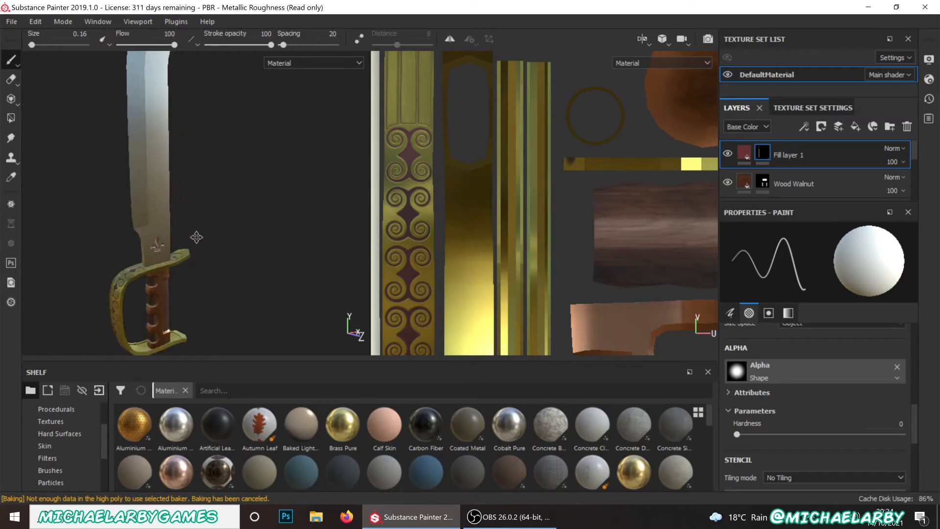
{"action": "left_click_drag", "start_coordinate": [171, 259], "coordinate": [231, 283], "text": "alt"}
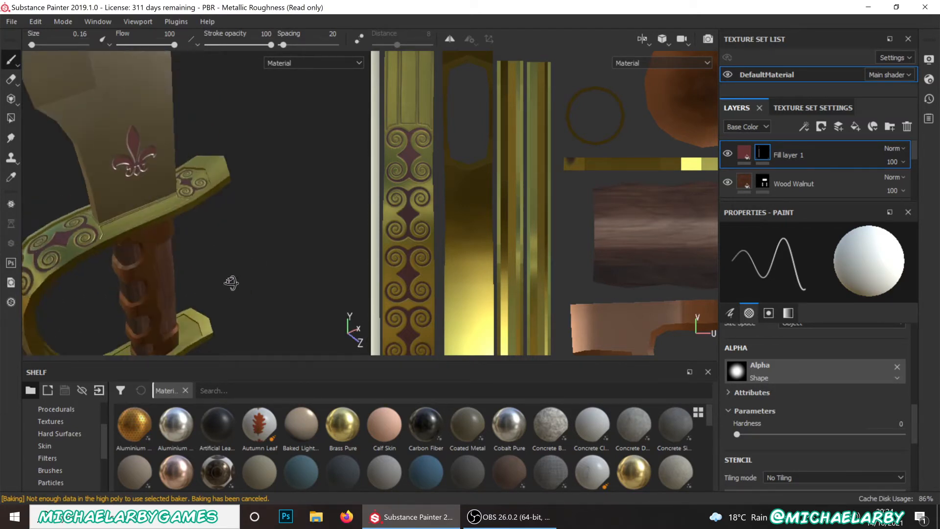
{"action": "scroll", "coordinate": [260, 258], "scroll_direction": "down", "scroll_amount": 4}
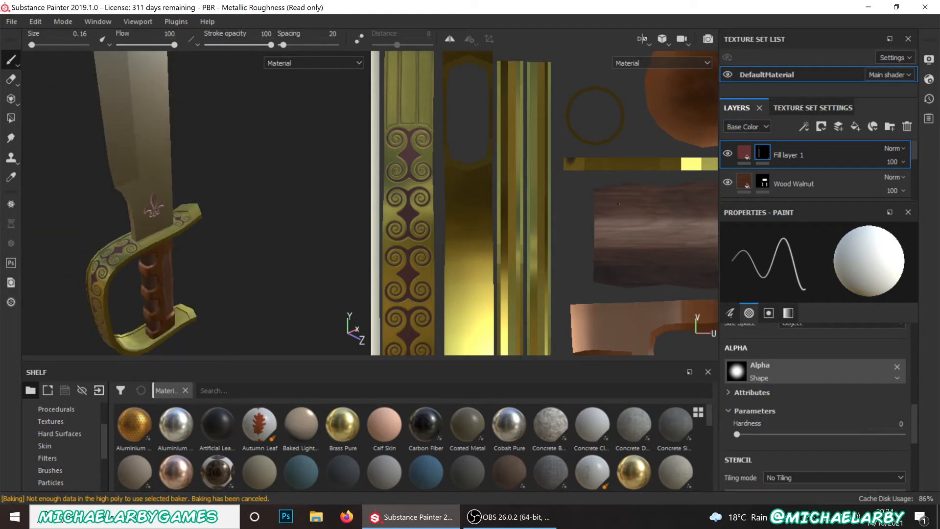
{"action": "scroll", "coordinate": [458, 214], "scroll_direction": "down", "scroll_amount": 10}
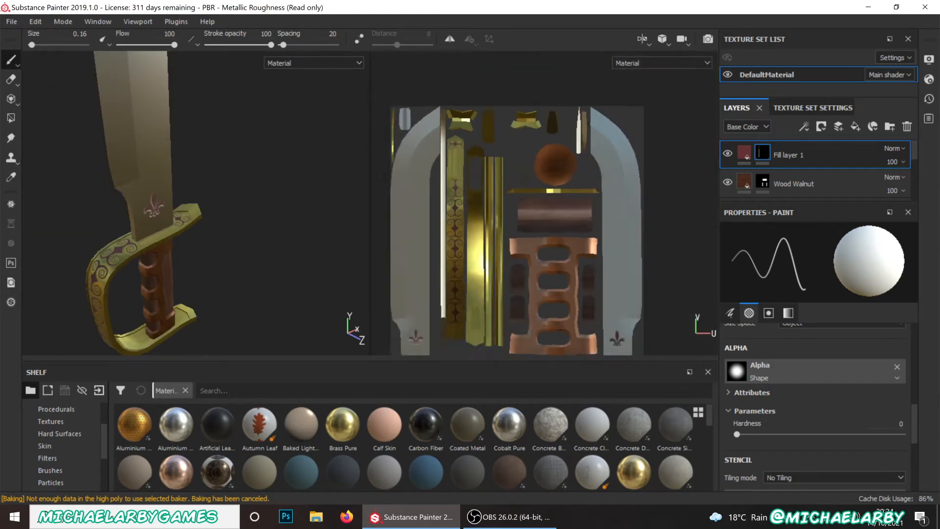
{"action": "scroll", "coordinate": [549, 196], "scroll_direction": "up", "scroll_amount": 2}
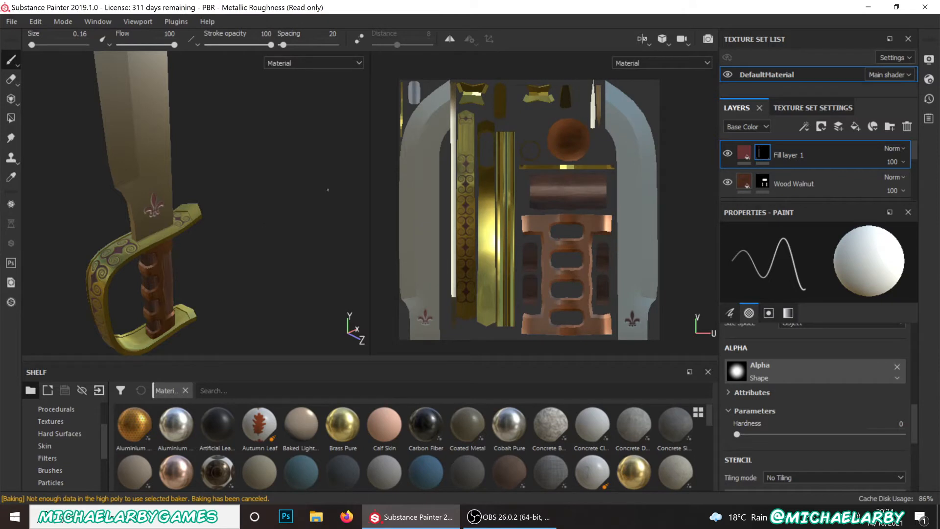
{"action": "scroll", "coordinate": [189, 233], "scroll_direction": "up", "scroll_amount": 7}
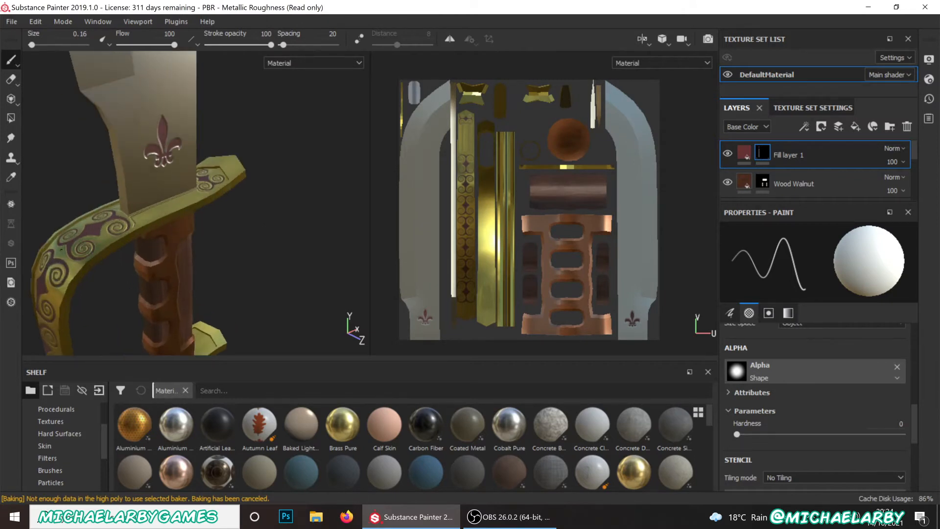
- Paint an axis-snapped straight groove lengthwise on the guard's narrow side strip in the UV layout, starting near its upper end
{"action": "left_click_drag", "start_coordinate": [232, 254], "coordinate": [217, 209], "text": "alt"}
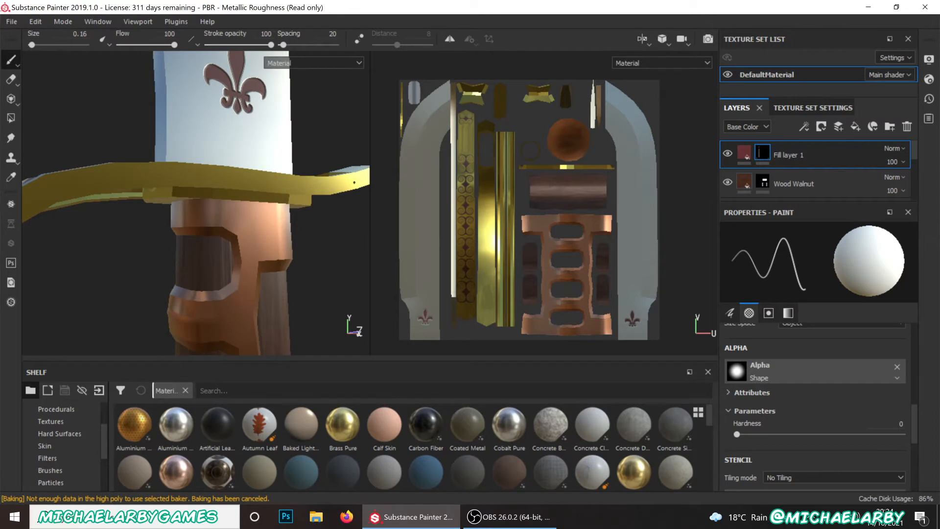
{"action": "scroll", "coordinate": [471, 151], "scroll_direction": "up", "scroll_amount": 8}
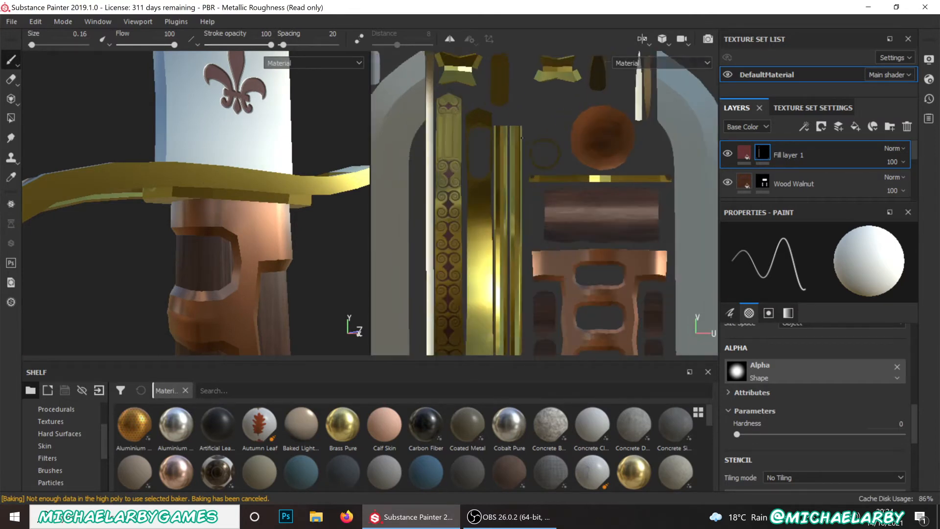
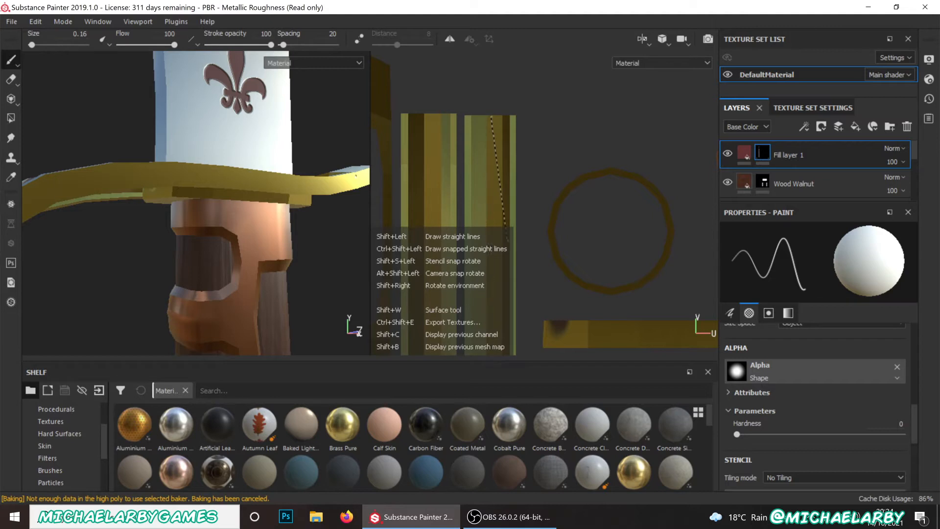
{"action": "key", "text": "ctrl"}
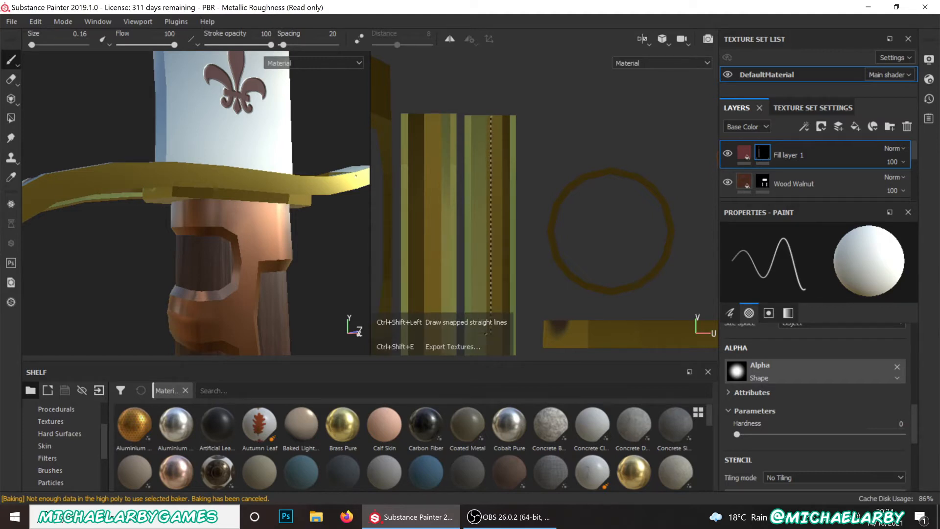
{"action": "left_click", "coordinate": [491, 354], "text": "ctrl+shift"}
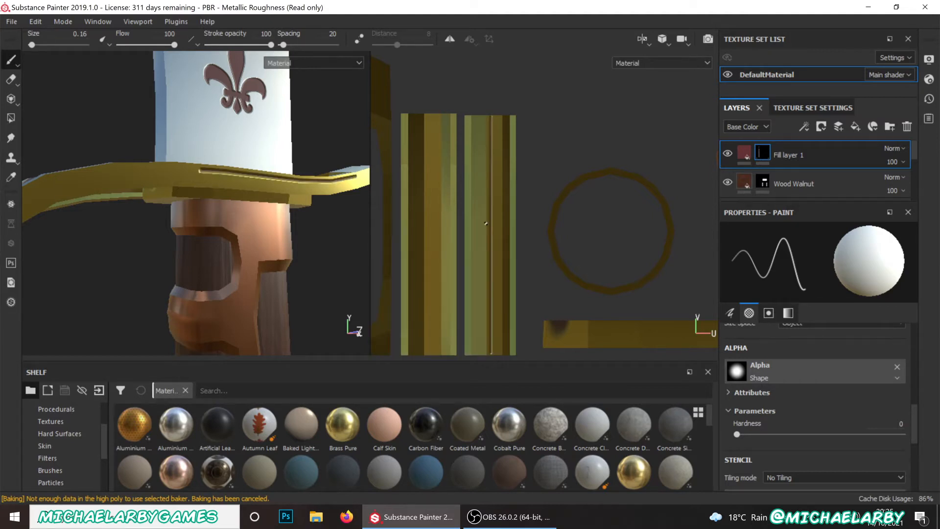
- Continue the side-strip groove from its end with two more snapped straight segments running down the strip in the UV layout
{"action": "scroll", "coordinate": [482, 114], "scroll_direction": "down", "scroll_amount": 7}
{"action": "scroll", "coordinate": [490, 203], "scroll_direction": "up", "scroll_amount": 4}
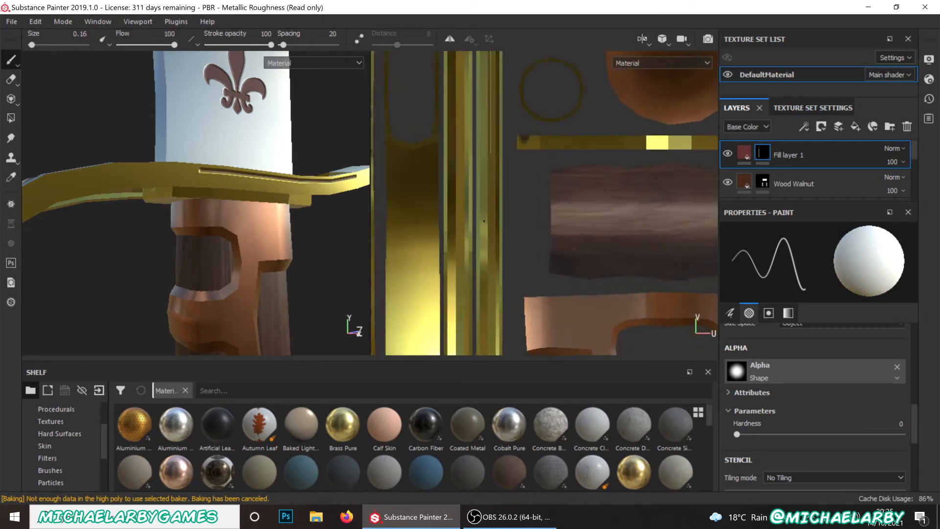
{"action": "scroll", "coordinate": [489, 205], "scroll_direction": "up", "scroll_amount": 2}
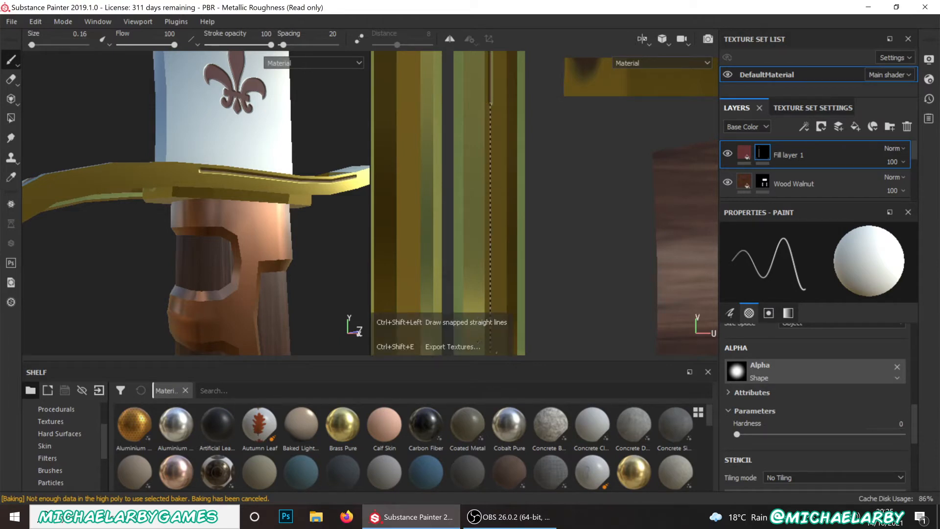
{"action": "left_click", "coordinate": [490, 353], "text": "ctrl+shift"}
{"action": "scroll", "coordinate": [461, 72], "scroll_direction": "down", "scroll_amount": 3}
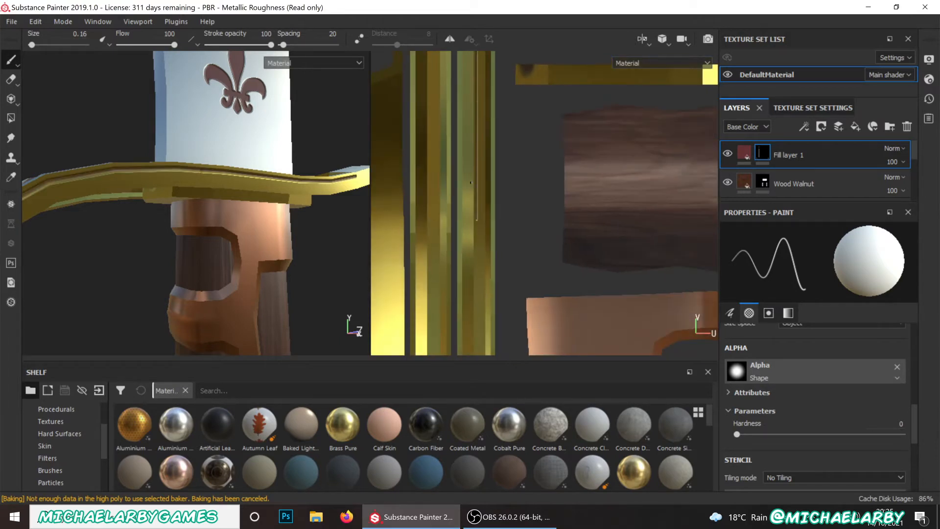
{"action": "scroll", "coordinate": [494, 269], "scroll_direction": "up", "scroll_amount": 3}
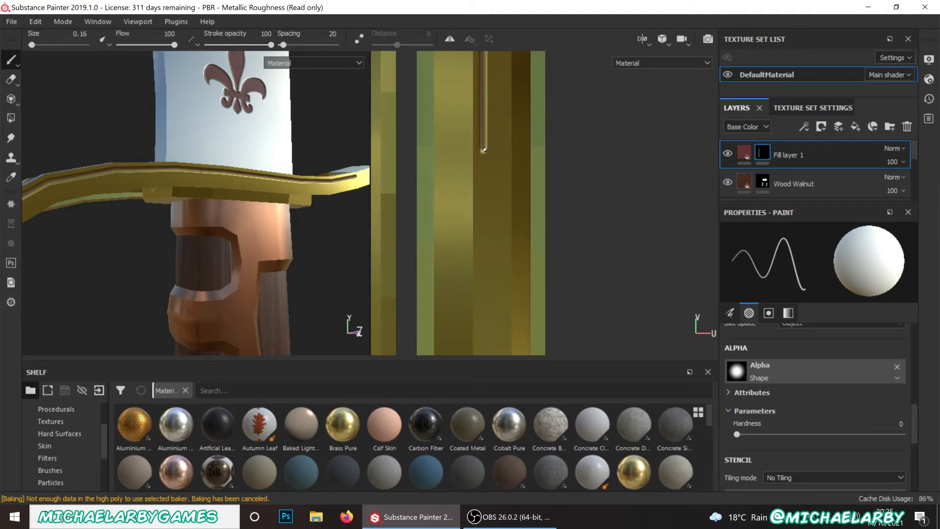
{"action": "scroll", "coordinate": [483, 148], "scroll_direction": "down", "scroll_amount": 3}
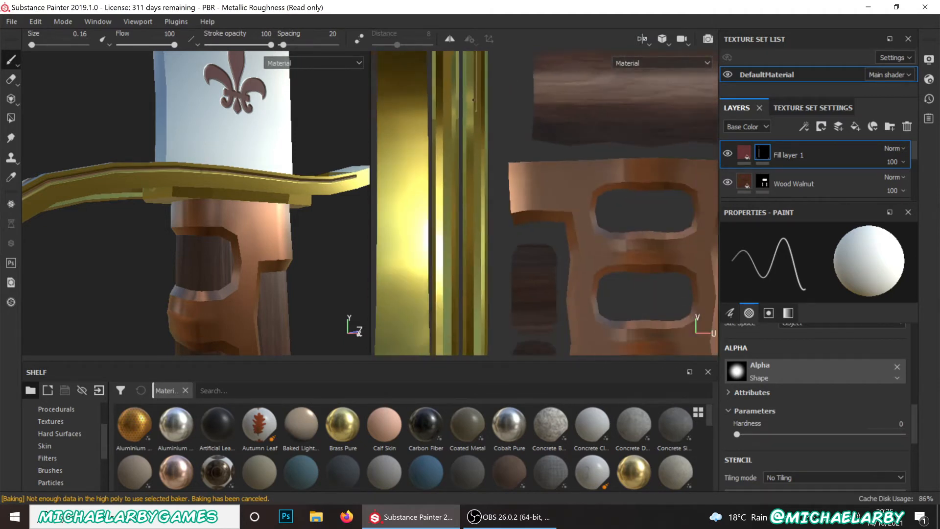
{"action": "scroll", "coordinate": [473, 100], "scroll_direction": "up", "scroll_amount": 2}
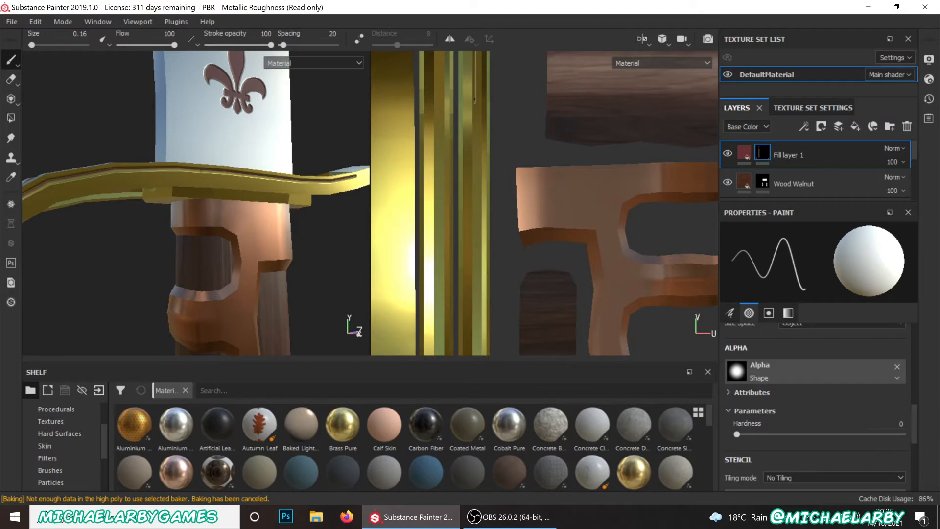
{"action": "key", "text": "ctrl+shift"}
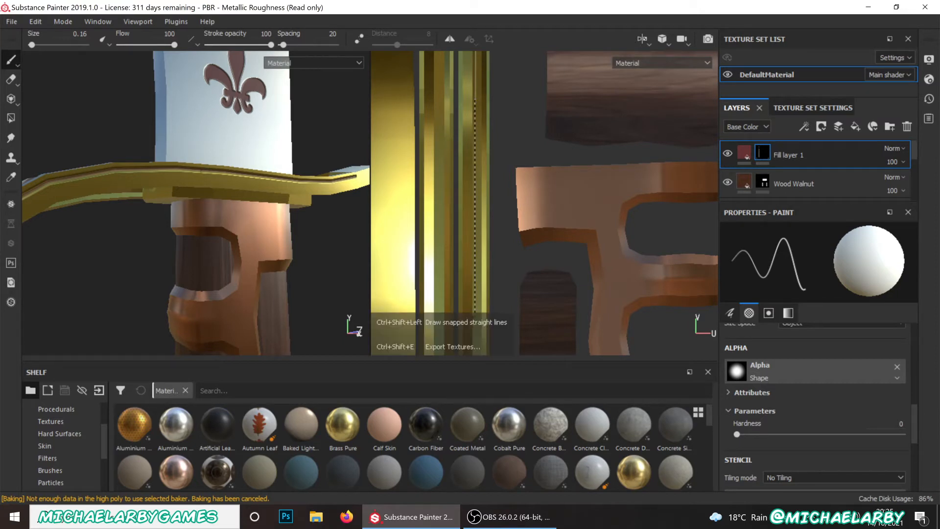
{"action": "left_click", "coordinate": [474, 348], "text": "ctrl+shift"}
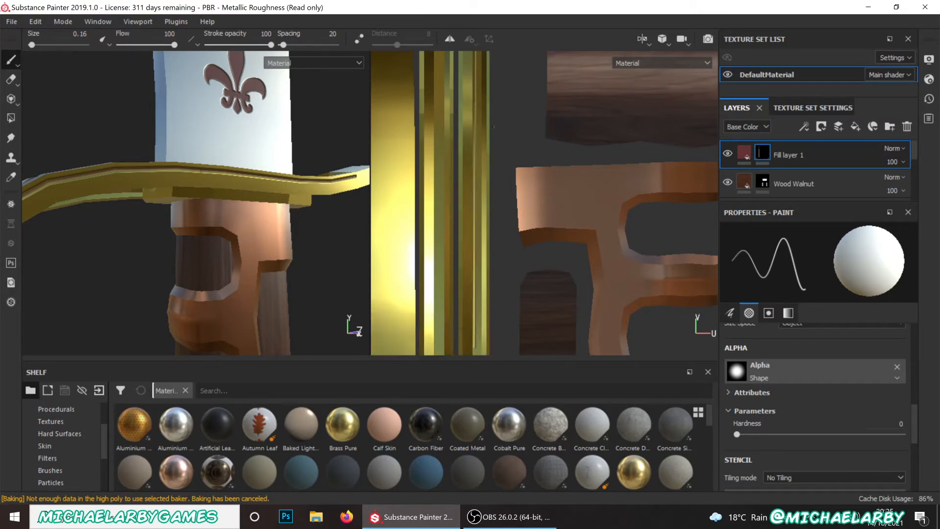
- Finish the side-strip groove with a last straight segment ending just short of the strip's lower end, and check it on the guard
{"action": "scroll", "coordinate": [492, 125], "scroll_direction": "down", "scroll_amount": 4}
{"action": "scroll", "coordinate": [484, 237], "scroll_direction": "up", "scroll_amount": 3}
{"action": "scroll", "coordinate": [492, 105], "scroll_direction": "down", "scroll_amount": 2}
{"action": "scroll", "coordinate": [494, 191], "scroll_direction": "up", "scroll_amount": 3}
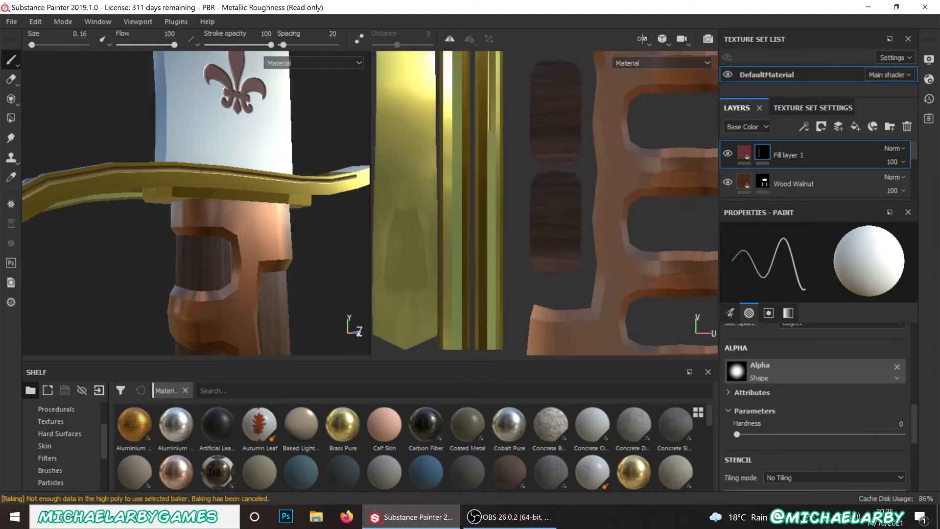
{"action": "scroll", "coordinate": [487, 327], "scroll_direction": "up", "scroll_amount": 1}
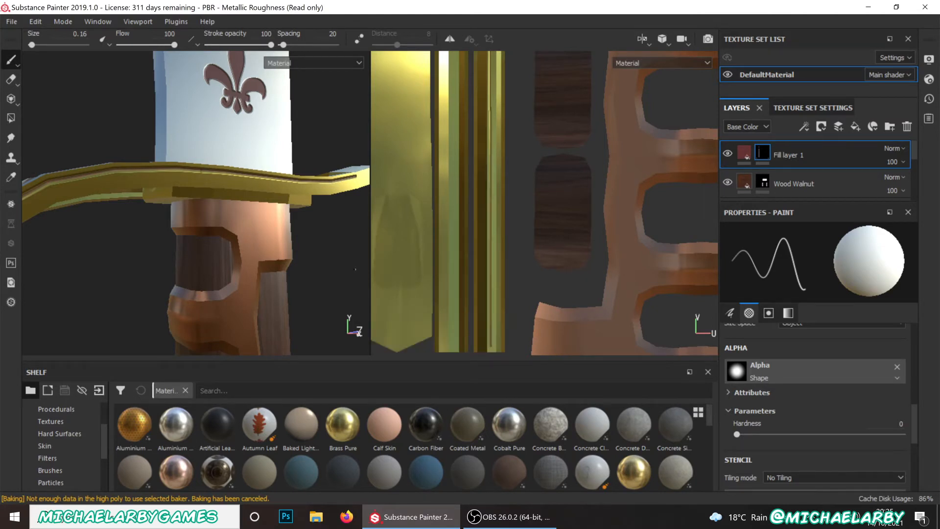
{"action": "scroll", "coordinate": [355, 269], "scroll_direction": "down", "scroll_amount": 7}
{"action": "scroll", "coordinate": [151, 256], "scroll_direction": "up", "scroll_amount": 3}
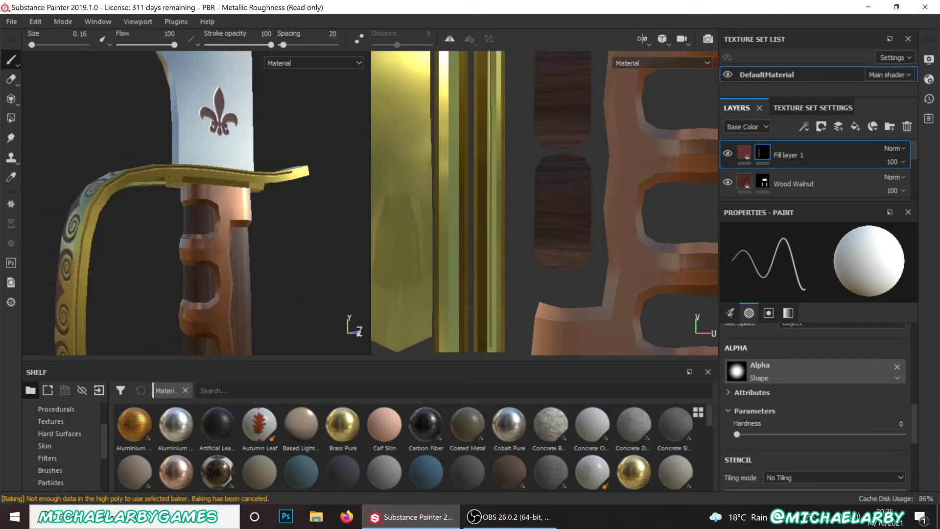
{"action": "left_click_drag", "start_coordinate": [108, 238], "coordinate": [162, 230], "text": "alt"}
{"action": "scroll", "coordinate": [159, 201], "scroll_direction": "up", "scroll_amount": 3}
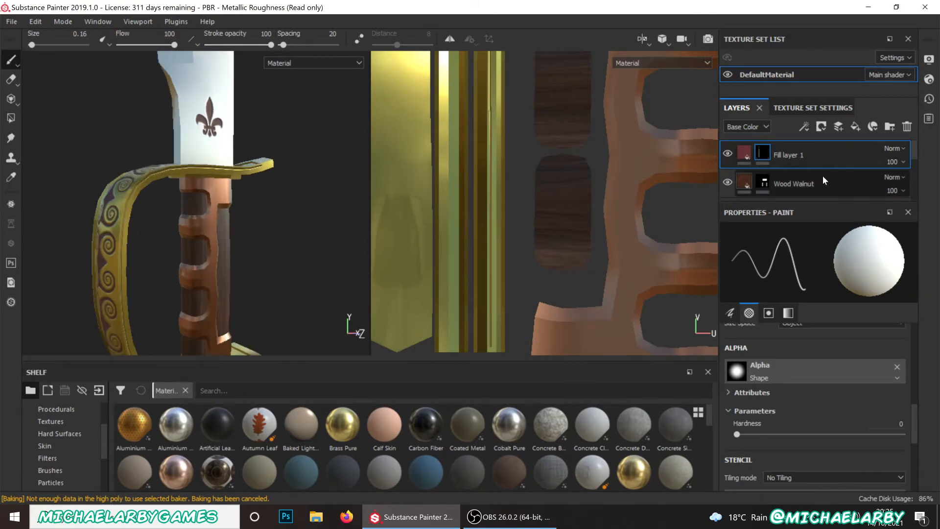
- Enlarge the layer list area and add a fill layer named "dirt" above all other layers
{"action": "left_click_drag", "start_coordinate": [815, 201], "coordinate": [812, 354]}
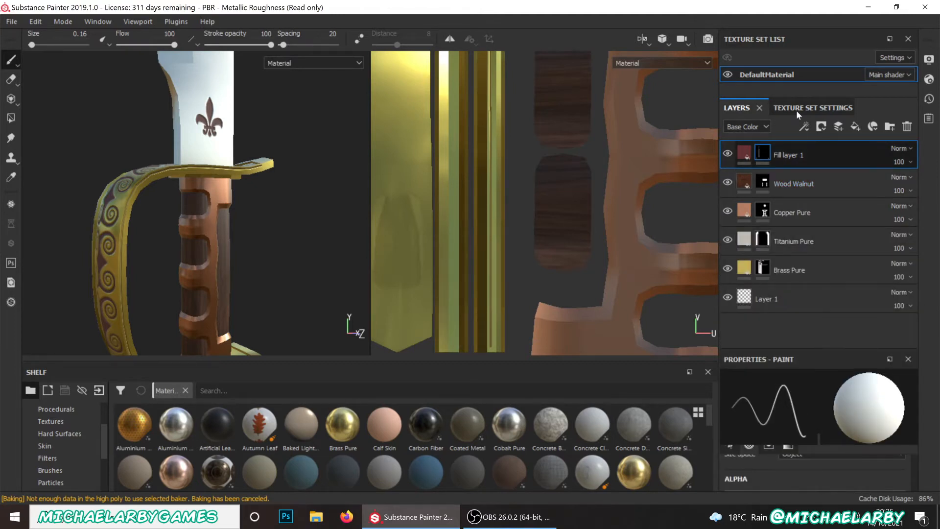
{"action": "left_click", "coordinate": [853, 129]}
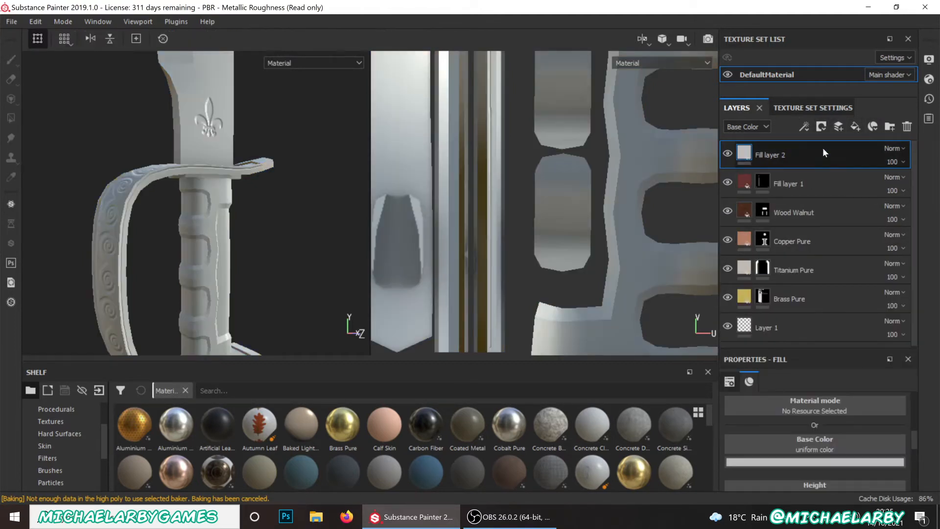
{"action": "double_click", "coordinate": [779, 154]}
{"action": "type", "text": "dirt"}
{"action": "key", "text": "Return"}
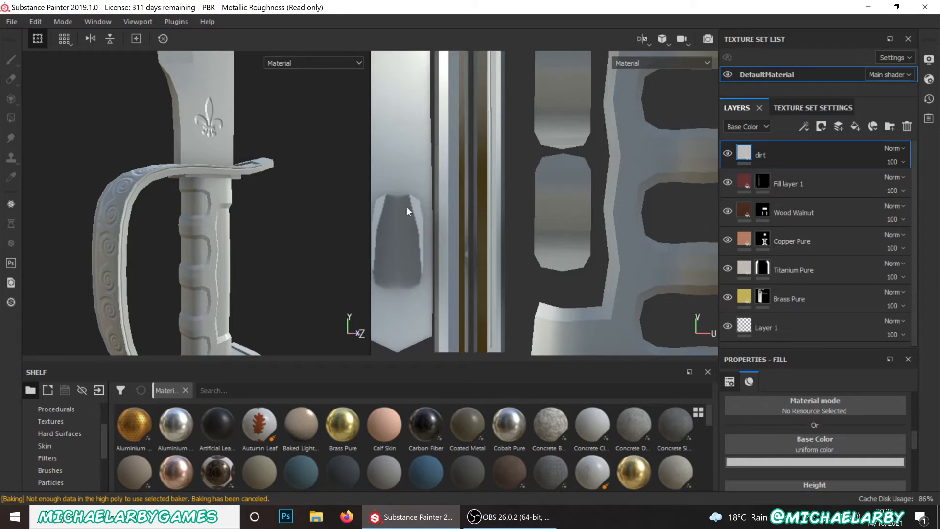
- Give the dirt layer a black mask and add an empty generator to that mask
{"action": "left_click", "coordinate": [822, 128]}
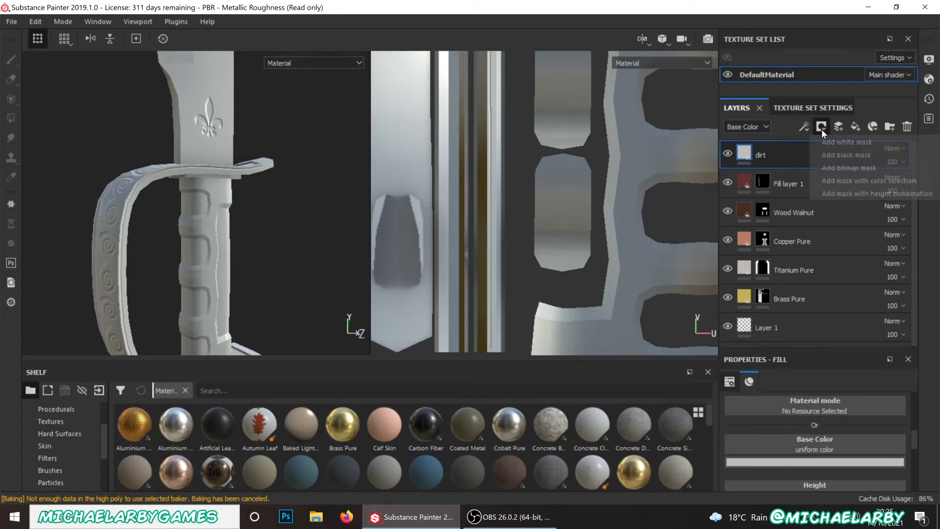
{"action": "left_click", "coordinate": [847, 158]}
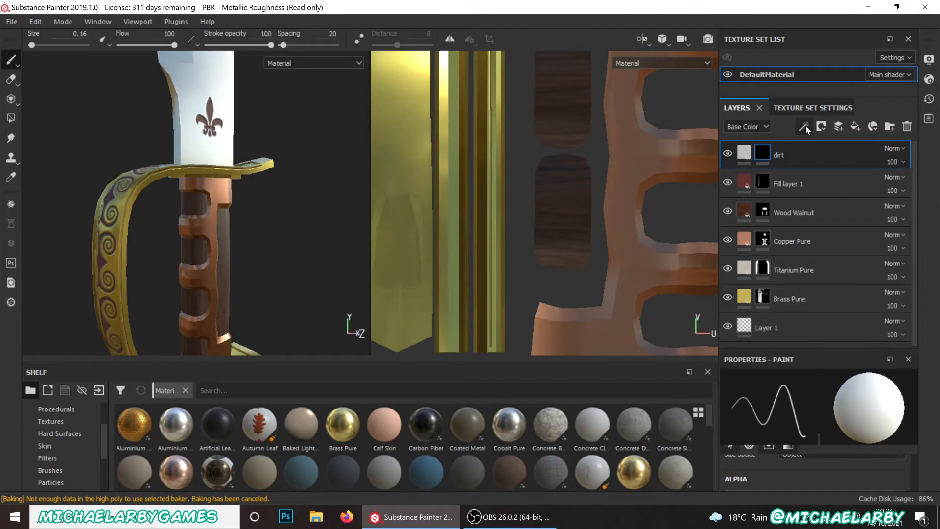
{"action": "left_click", "coordinate": [803, 127]}
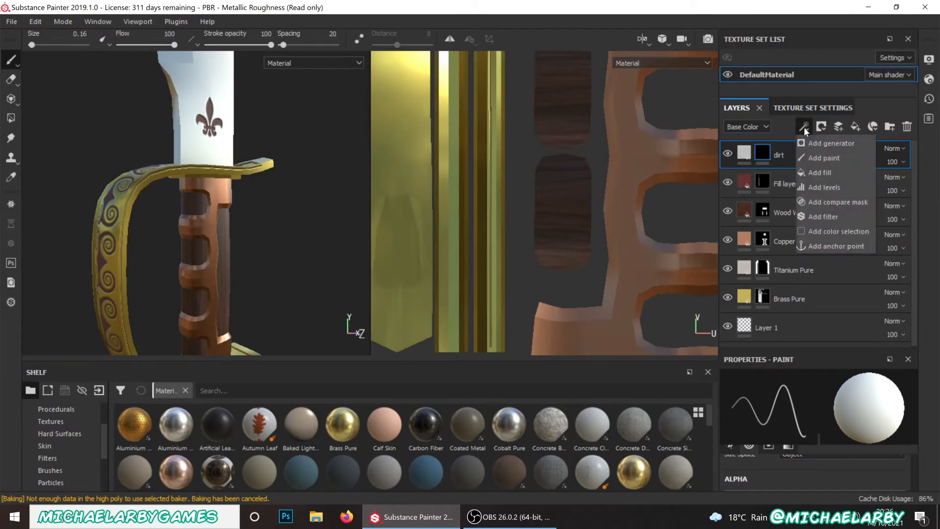
{"action": "left_click", "coordinate": [816, 141]}
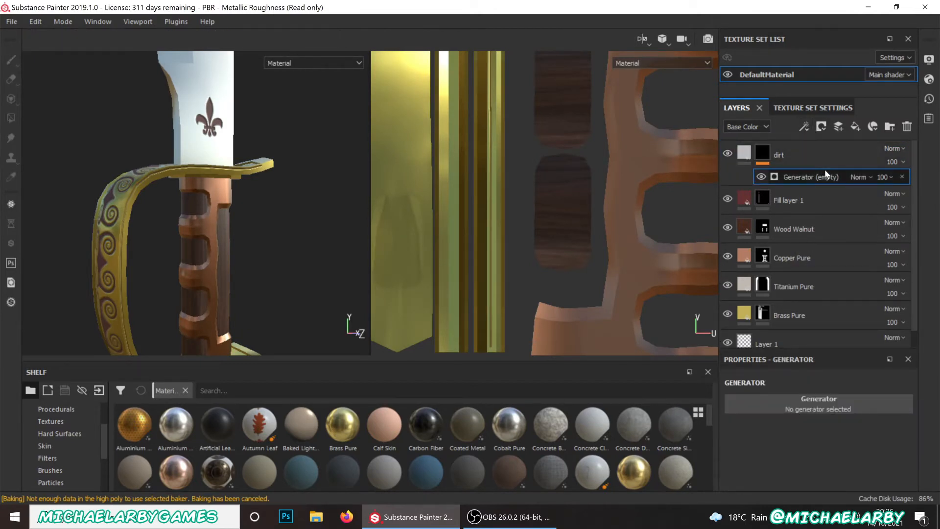
- Assign the Dirt generator to the black mask of the dirt layer
{"action": "left_click", "coordinate": [820, 410]}
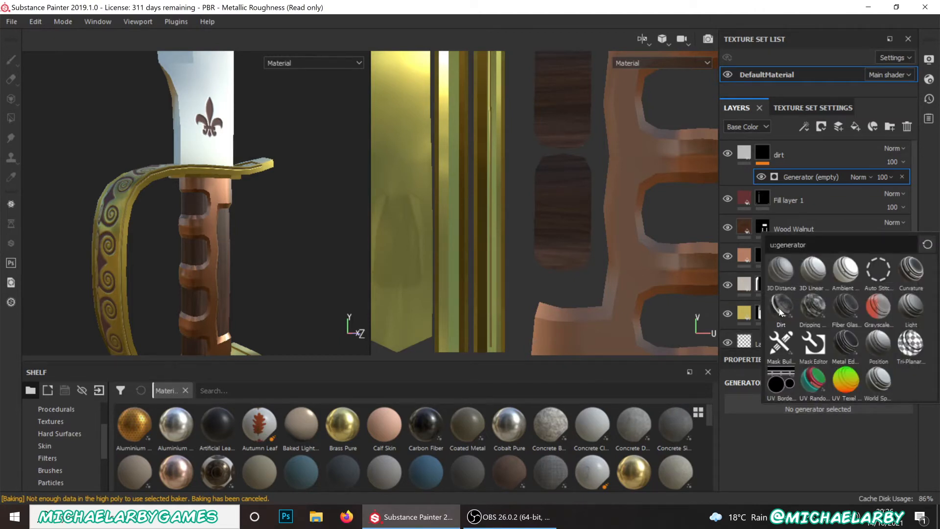
{"action": "left_click", "coordinate": [780, 309]}
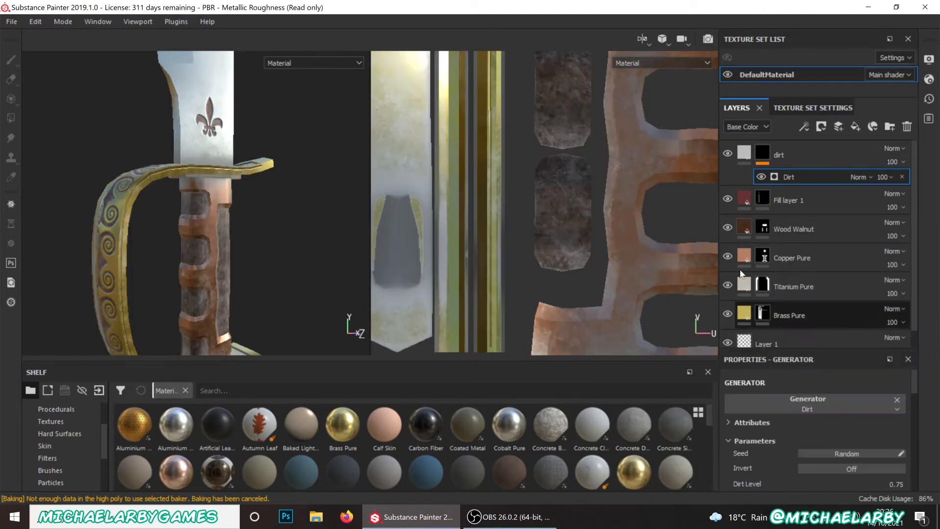
{"action": "left_click_drag", "start_coordinate": [247, 218], "coordinate": [191, 206], "text": "alt"}
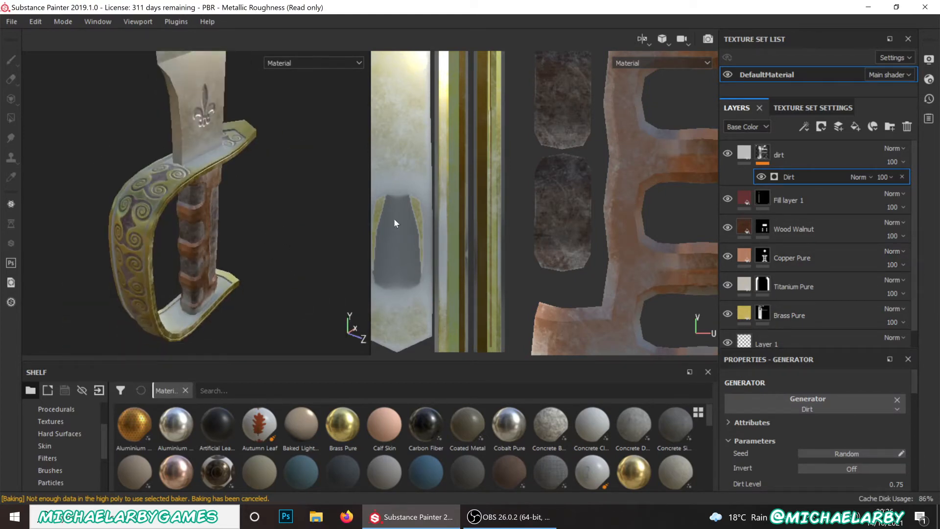
- Change the dirt layer's base color to a dark red of about R 0.051, G 0.006, B 0.006
{"action": "left_click", "coordinate": [744, 152]}
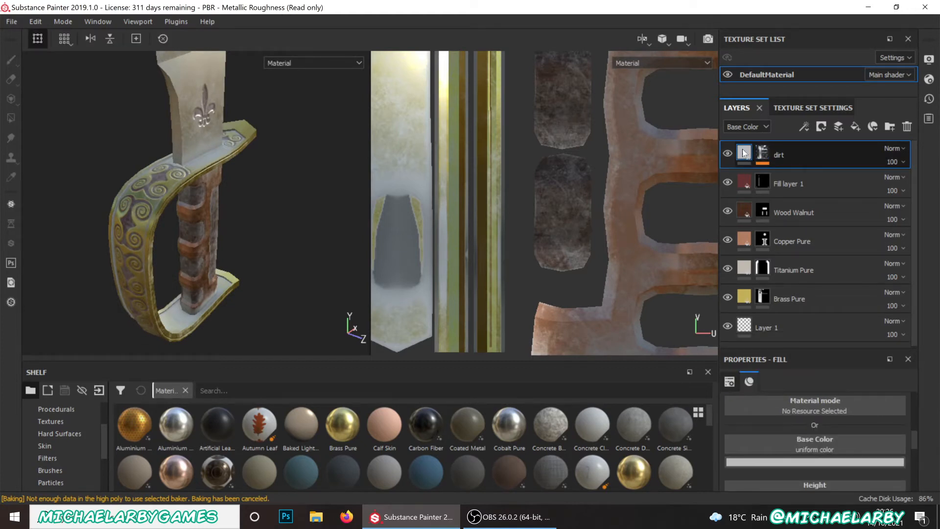
{"action": "left_click", "coordinate": [816, 462]}
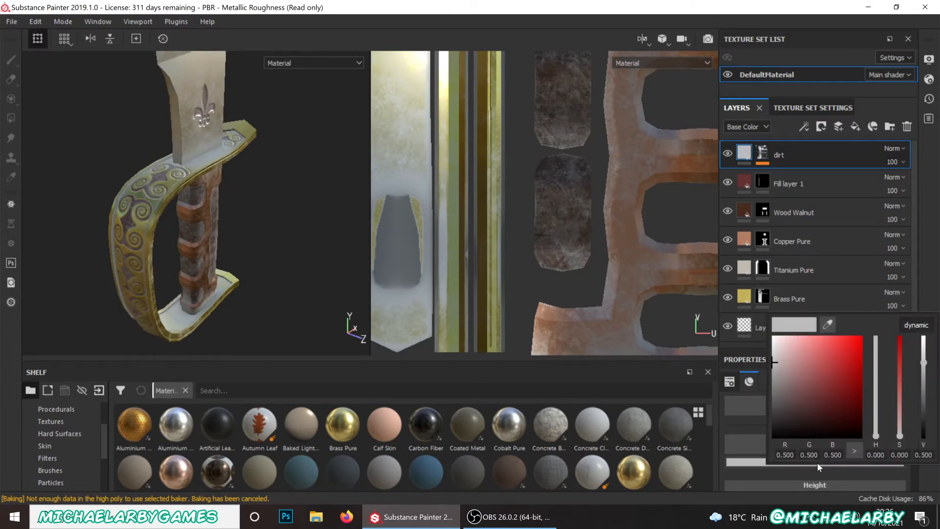
{"action": "left_click", "coordinate": [823, 397]}
{"action": "mouse_move", "coordinate": [828, 401]}
{"action": "left_mouse_down"}
{"action": "mouse_move", "coordinate": [825, 416]}
{"action": "mouse_move", "coordinate": [833, 411]}
{"action": "left_mouse_up"}
{"action": "left_click_drag", "start_coordinate": [830, 413], "coordinate": [829, 411]}
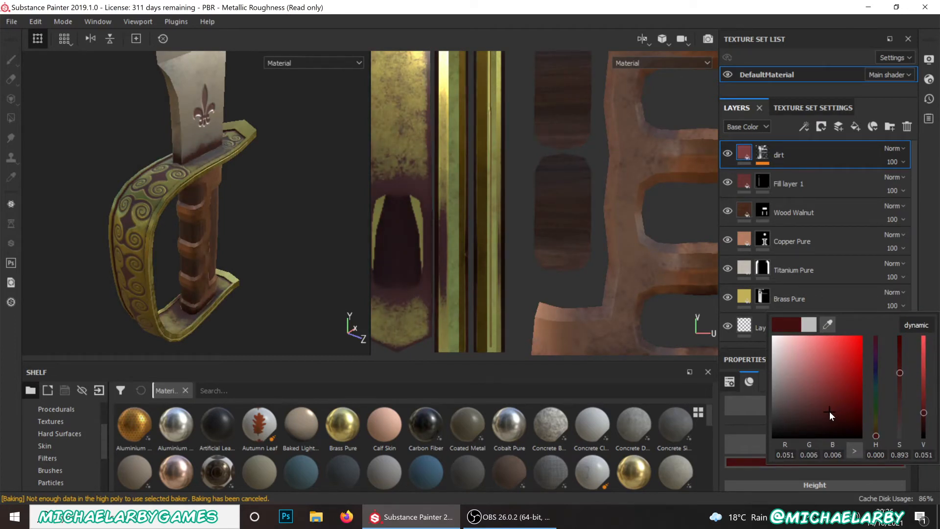
{"action": "left_click", "coordinate": [808, 160]}
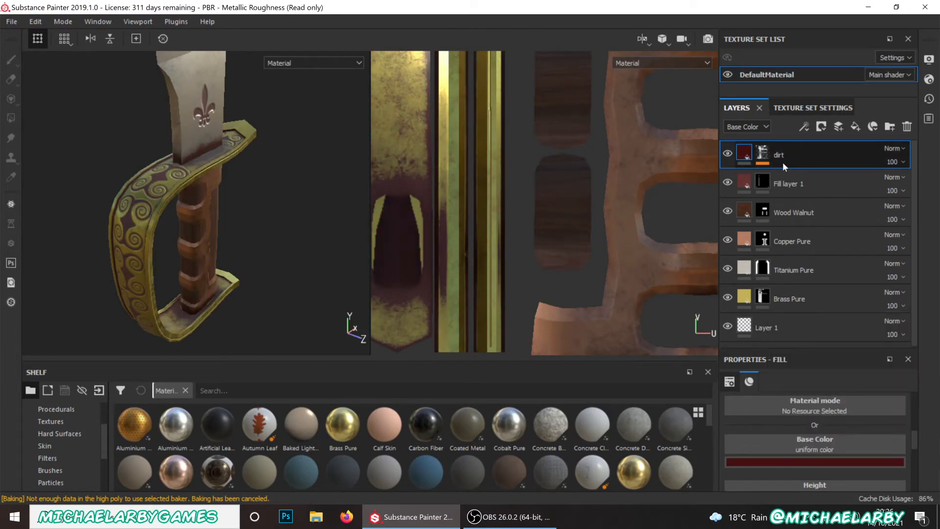
- Set the dirt layer's height to 0.0036 and its roughness to 0.4691
{"action": "scroll", "coordinate": [820, 415], "scroll_direction": "down", "scroll_amount": 1}
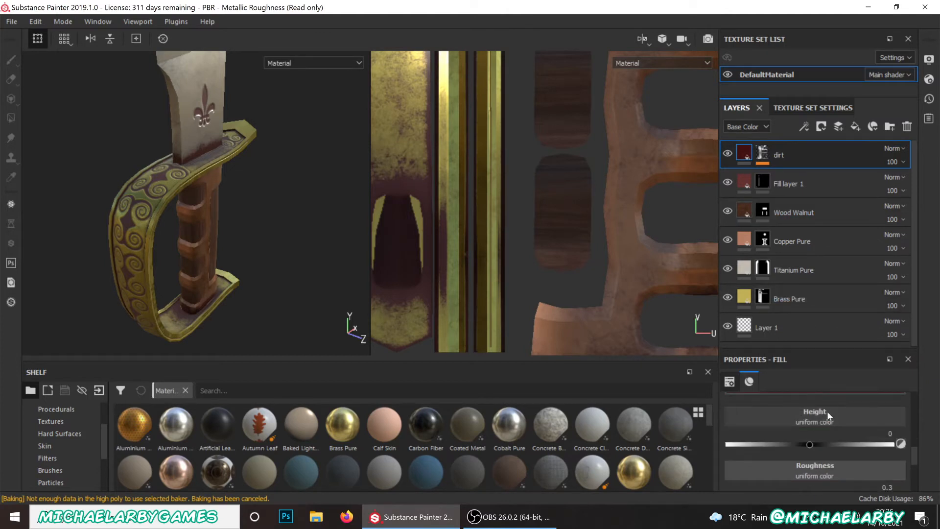
{"action": "scroll", "coordinate": [178, 150], "scroll_direction": "up", "scroll_amount": 3}
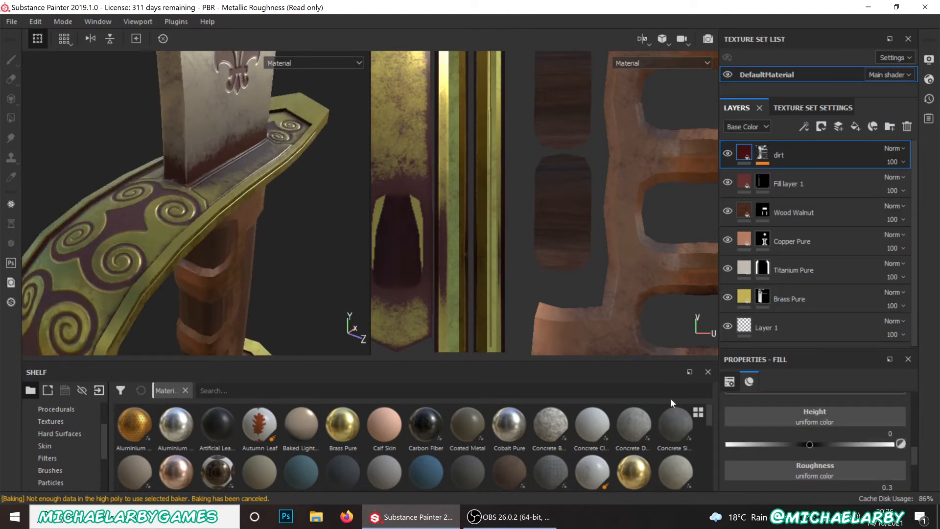
{"action": "mouse_move", "coordinate": [808, 444]}
{"action": "left_mouse_down"}
{"action": "mouse_move", "coordinate": [821, 445]}
{"action": "mouse_move", "coordinate": [809, 449]}
{"action": "left_mouse_up"}
{"action": "scroll", "coordinate": [810, 428], "scroll_direction": "down", "scroll_amount": 3}
{"action": "left_click_drag", "start_coordinate": [785, 426], "coordinate": [803, 430]}
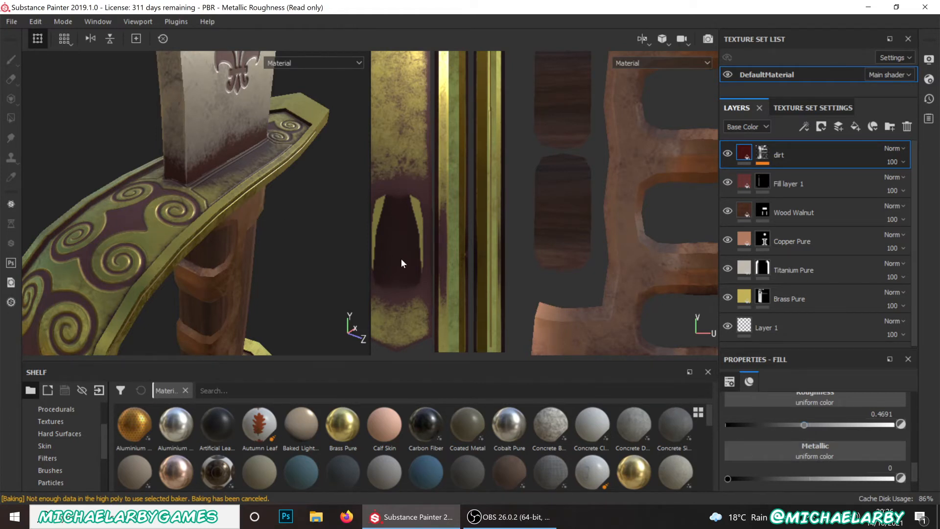
{"action": "scroll", "coordinate": [815, 457], "scroll_direction": "down", "scroll_amount": 1}
{"action": "scroll", "coordinate": [806, 462], "scroll_direction": "up", "scroll_amount": 1}
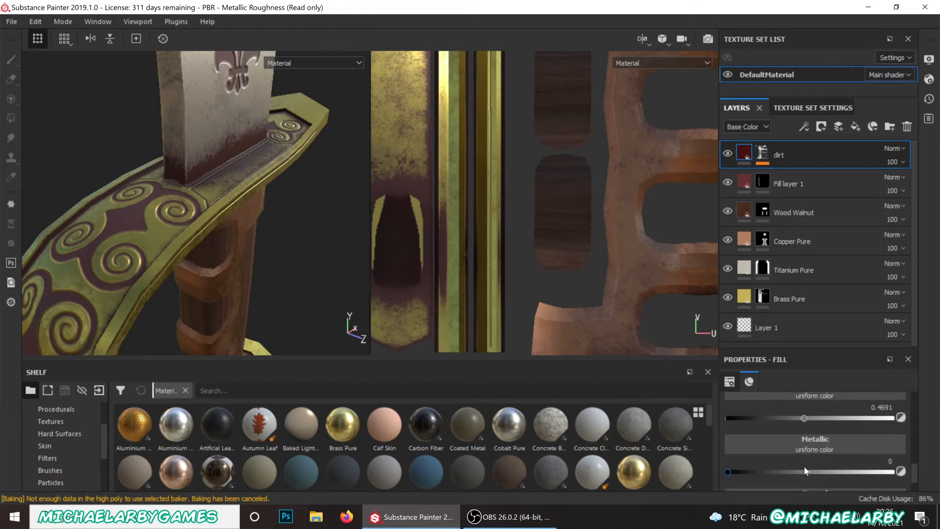
{"action": "scroll", "coordinate": [804, 466], "scroll_direction": "up", "scroll_amount": 4}
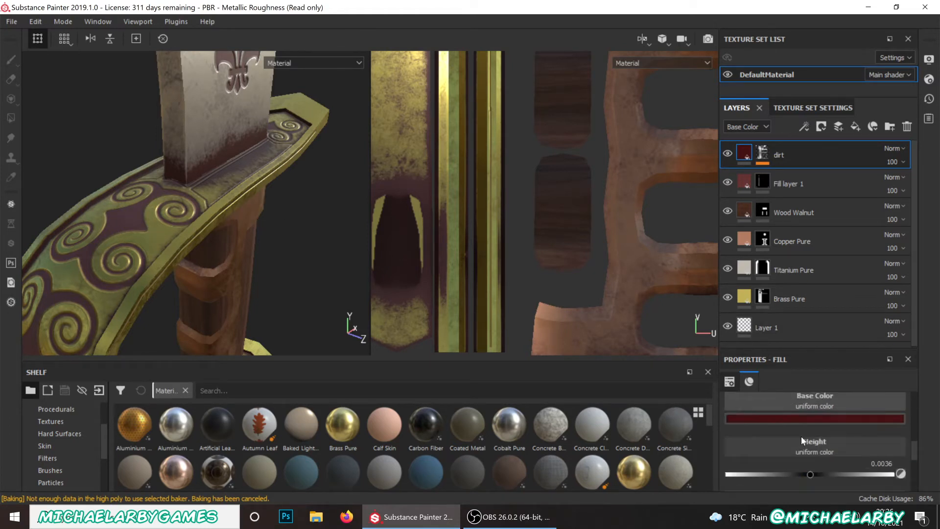
- Open the Dirt generator's parameters on the dirt layer's mask and enlarge the area showing them
{"action": "right_click", "coordinate": [766, 155]}
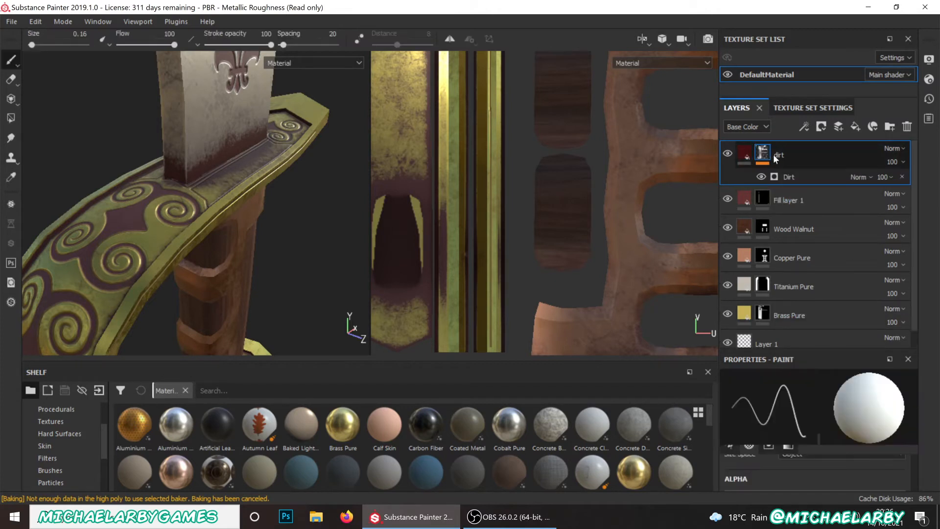
{"action": "left_click", "coordinate": [794, 180]}
{"action": "scroll", "coordinate": [814, 423], "scroll_direction": "down", "scroll_amount": 1}
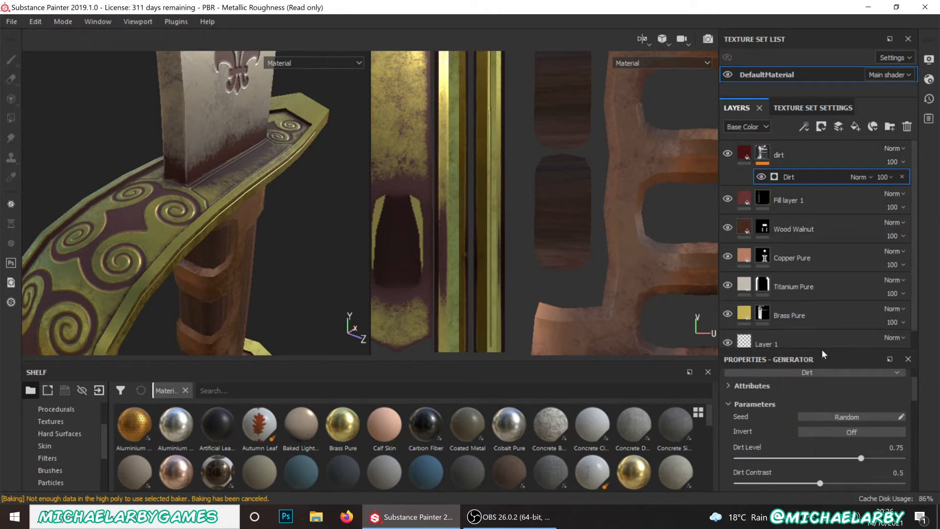
{"action": "left_click_drag", "start_coordinate": [822, 353], "coordinate": [822, 255]}
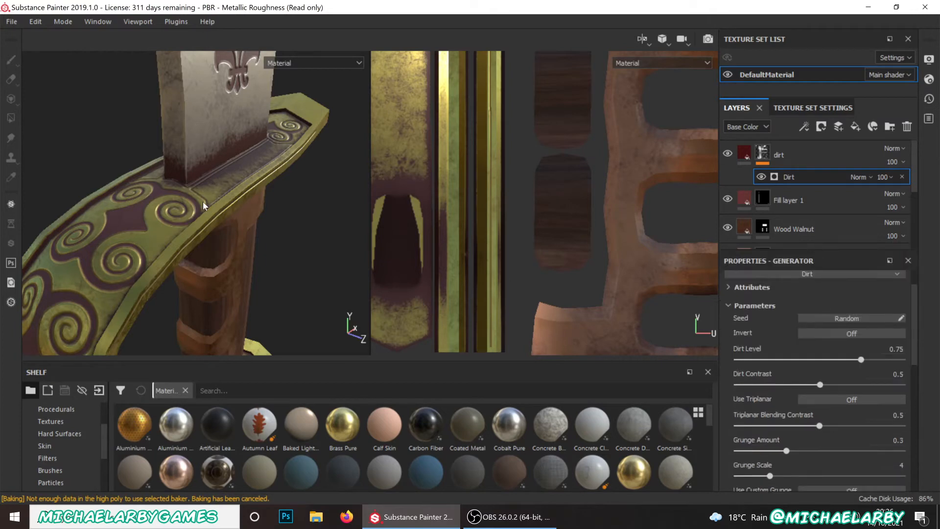
- Lower the generator's Dirt Level to 0.6 after checking the dirt on the guard and blade
{"action": "left_click_drag", "start_coordinate": [203, 205], "coordinate": [112, 182], "text": "alt"}
{"action": "scroll", "coordinate": [126, 214], "scroll_direction": "up", "scroll_amount": 3}
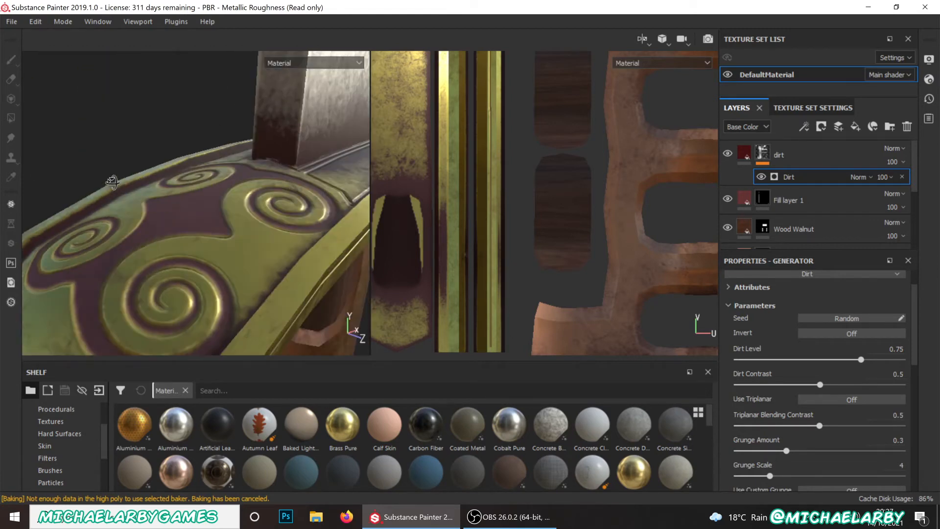
{"action": "left_click_drag", "start_coordinate": [178, 226], "coordinate": [127, 199], "text": "alt"}
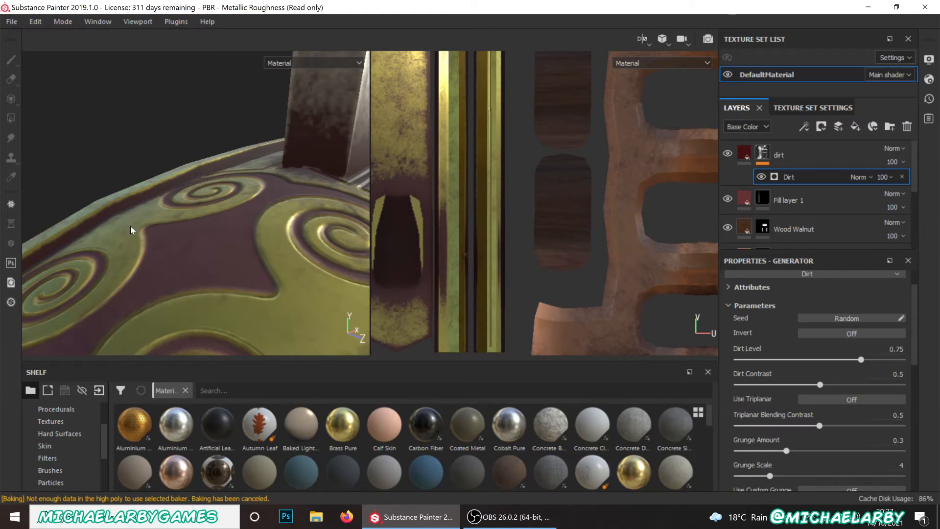
{"action": "scroll", "coordinate": [130, 230], "scroll_direction": "down", "scroll_amount": 4}
{"action": "left_click_drag", "start_coordinate": [284, 215], "coordinate": [245, 206], "text": "alt"}
{"action": "middle_click_drag", "start_coordinate": [245, 206], "coordinate": [58, 261], "text": "alt"}
{"action": "left_click_drag", "start_coordinate": [172, 223], "coordinate": [207, 204], "text": "alt"}
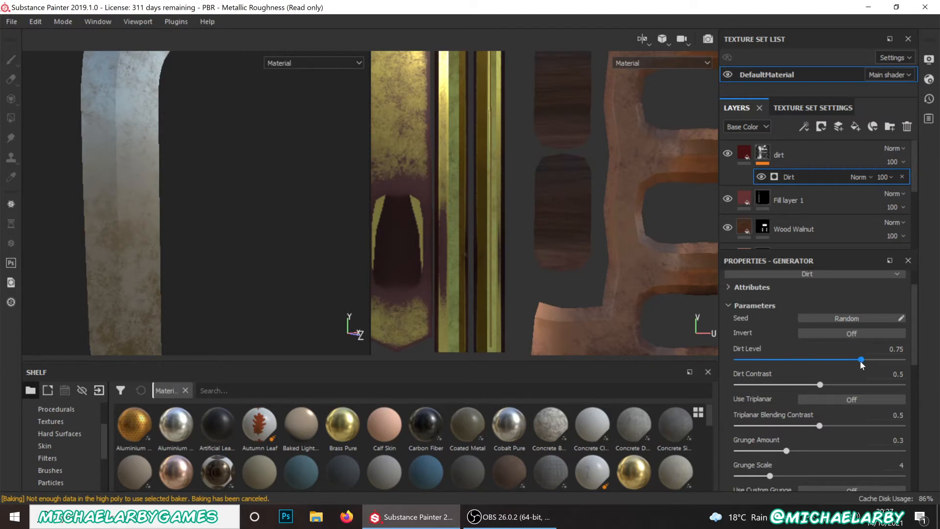
{"action": "left_click_drag", "start_coordinate": [859, 360], "coordinate": [835, 363]}
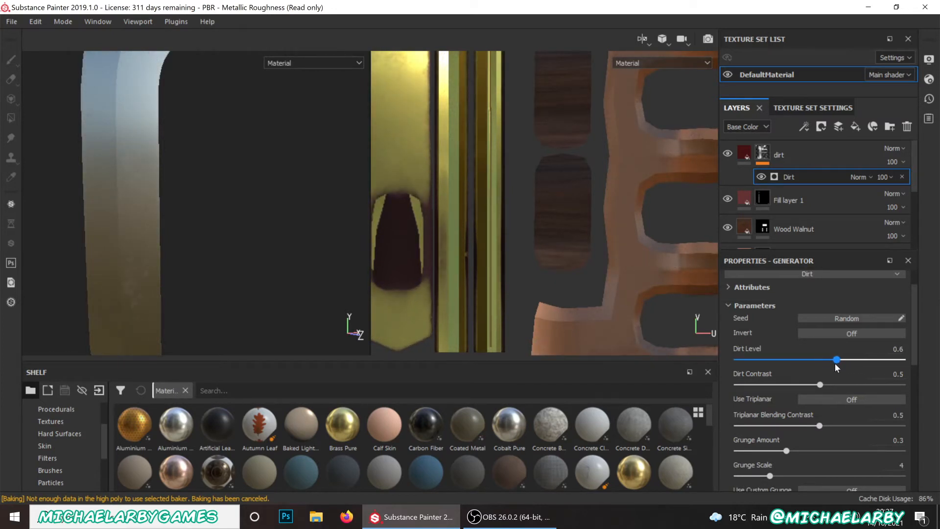
- Reduce the Dirt generator's Grunge Scale to 2
{"action": "left_click_drag", "start_coordinate": [305, 266], "coordinate": [199, 277], "text": "alt"}
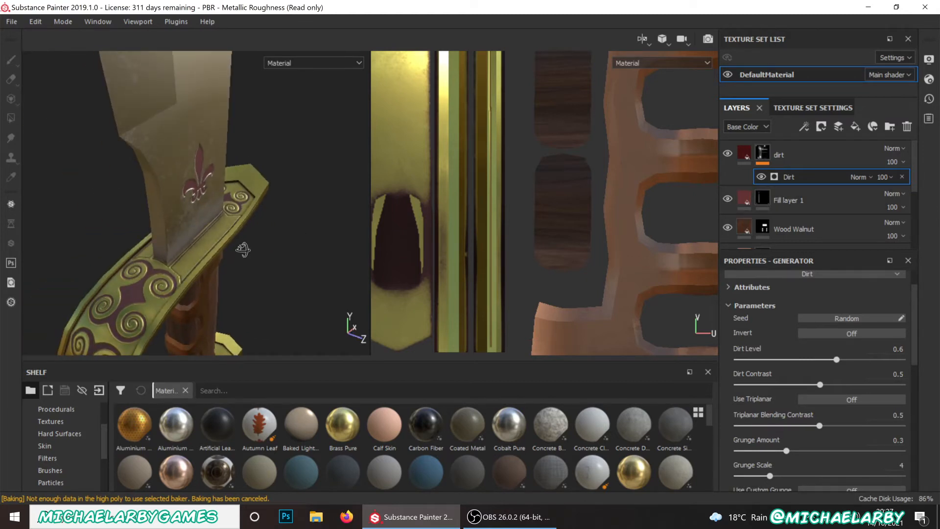
{"action": "left_click_drag", "start_coordinate": [243, 250], "coordinate": [188, 237], "text": "alt"}
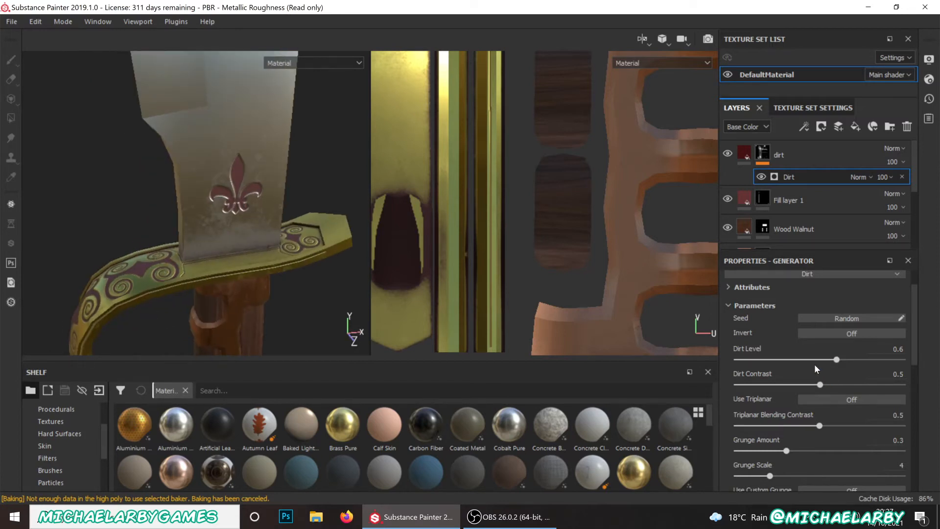
{"action": "scroll", "coordinate": [814, 363], "scroll_direction": "down", "scroll_amount": 2}
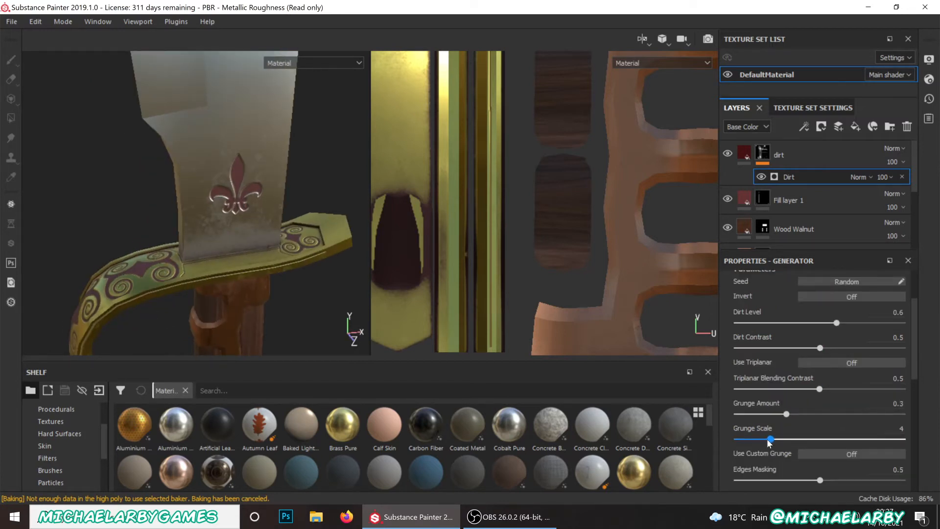
{"action": "mouse_move", "coordinate": [766, 439]}
{"action": "left_mouse_down"}
{"action": "mouse_move", "coordinate": [722, 433]}
{"action": "mouse_move", "coordinate": [771, 442]}
{"action": "mouse_move", "coordinate": [754, 442]}
{"action": "left_mouse_up"}
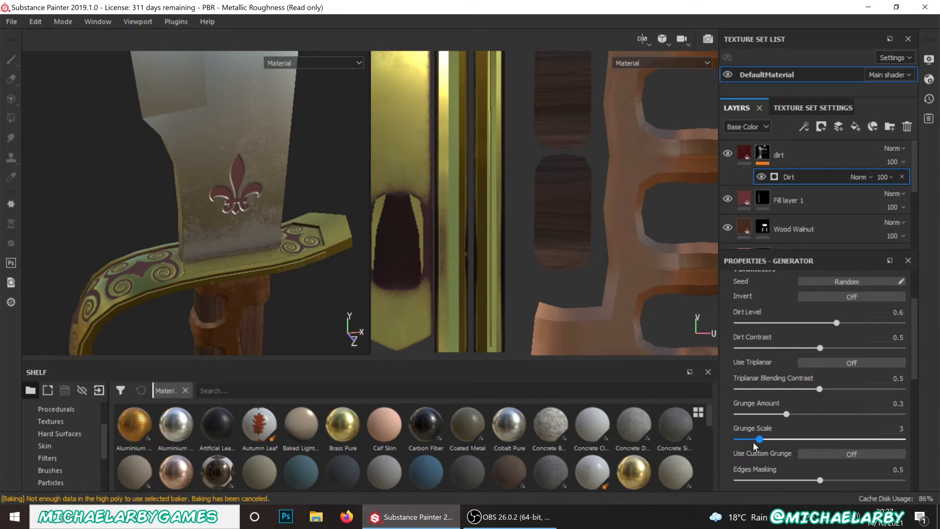
{"action": "left_click_drag", "start_coordinate": [770, 443], "coordinate": [747, 444]}
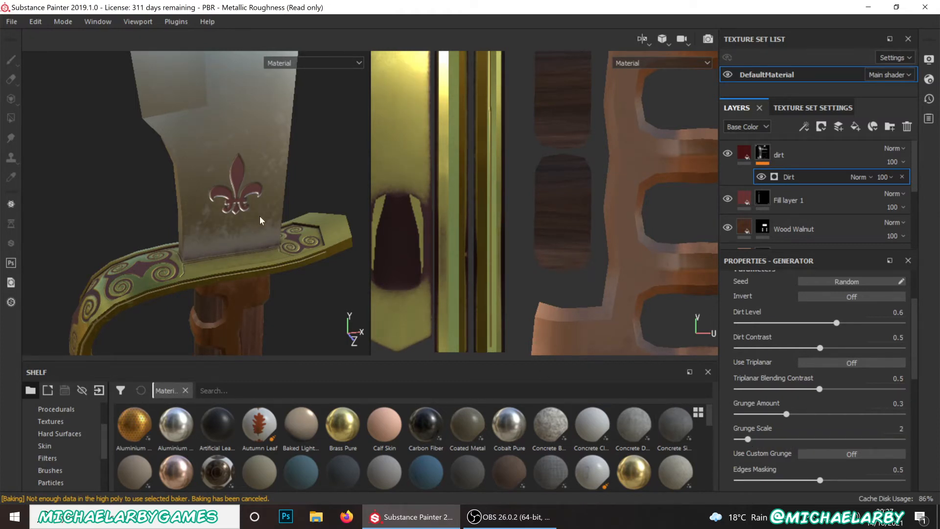
- Raise the generator's Dirt Level to 0.69 and its Dirt Contrast to 0.65
{"action": "left_click_drag", "start_coordinate": [213, 216], "coordinate": [231, 269], "text": "alt"}
{"action": "right_click_drag", "start_coordinate": [232, 269], "coordinate": [510, 275], "text": "alt"}
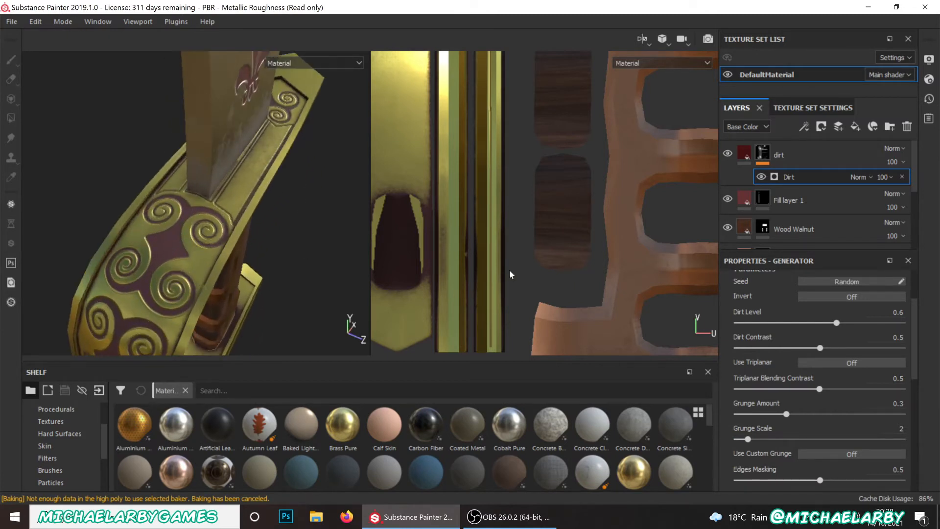
{"action": "left_click_drag", "start_coordinate": [835, 322], "coordinate": [850, 331]}
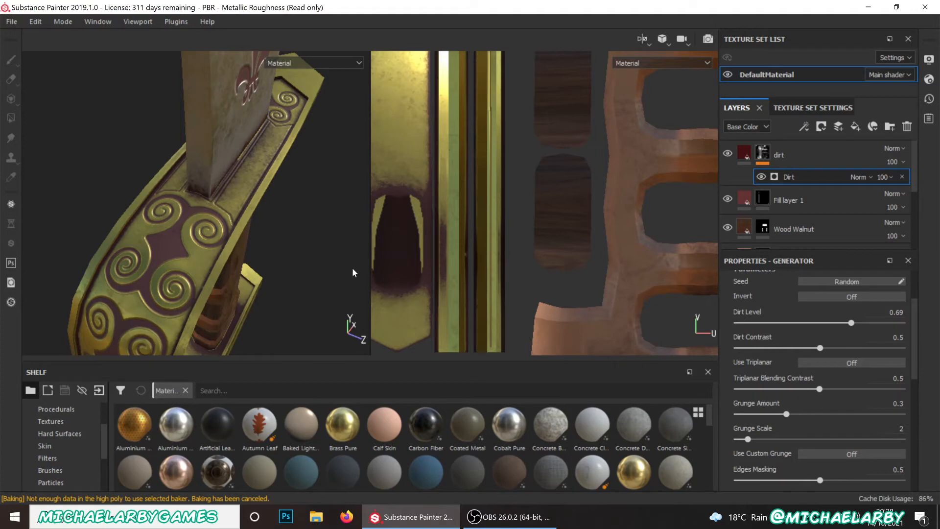
{"action": "left_click_drag", "start_coordinate": [354, 273], "coordinate": [280, 237], "text": "alt"}
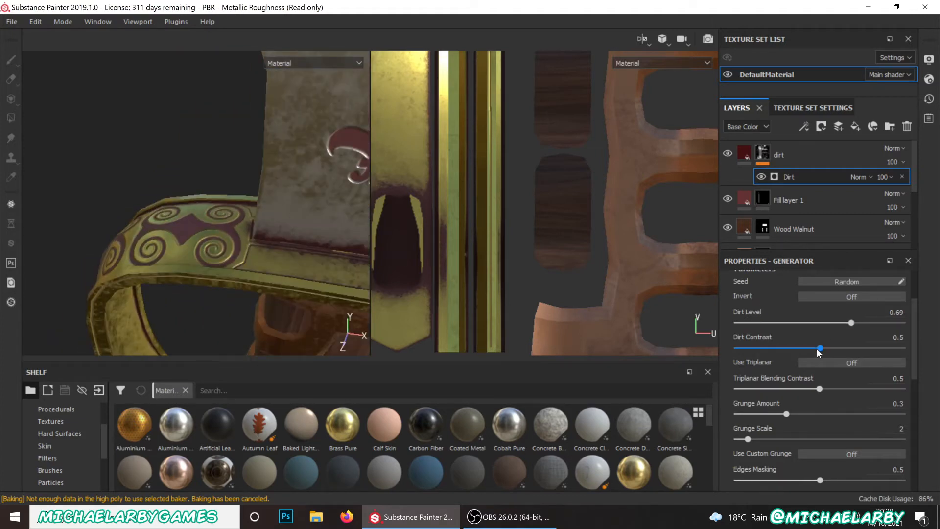
{"action": "left_click_drag", "start_coordinate": [816, 349], "coordinate": [857, 349]}
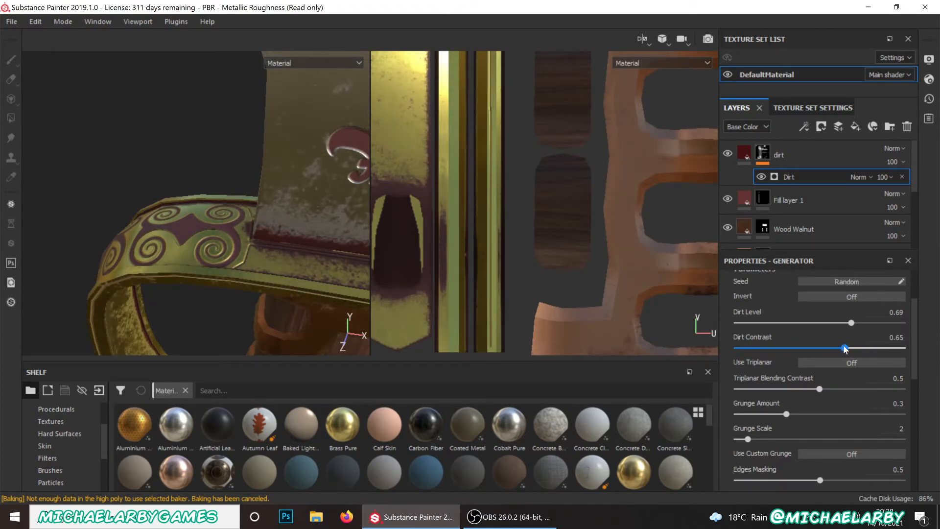
- Lower the Dirt generator's Grunge Amount to 0.27
{"action": "scroll", "coordinate": [160, 189], "scroll_direction": "down", "scroll_amount": 5}
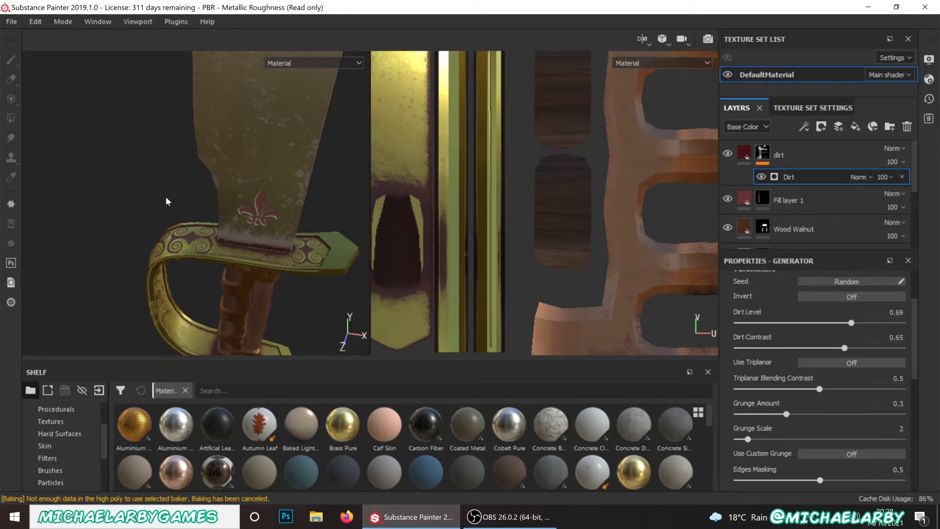
{"action": "left_click_drag", "start_coordinate": [217, 199], "coordinate": [252, 199], "text": "alt"}
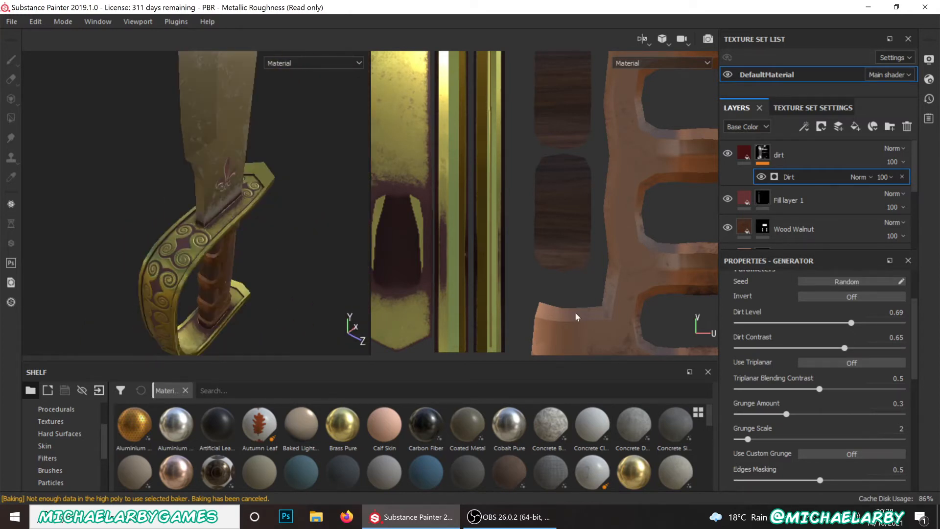
{"action": "mouse_move", "coordinate": [785, 413]}
{"action": "left_mouse_down"}
{"action": "mouse_move", "coordinate": [842, 414]}
{"action": "mouse_move", "coordinate": [784, 412]}
{"action": "left_mouse_up"}
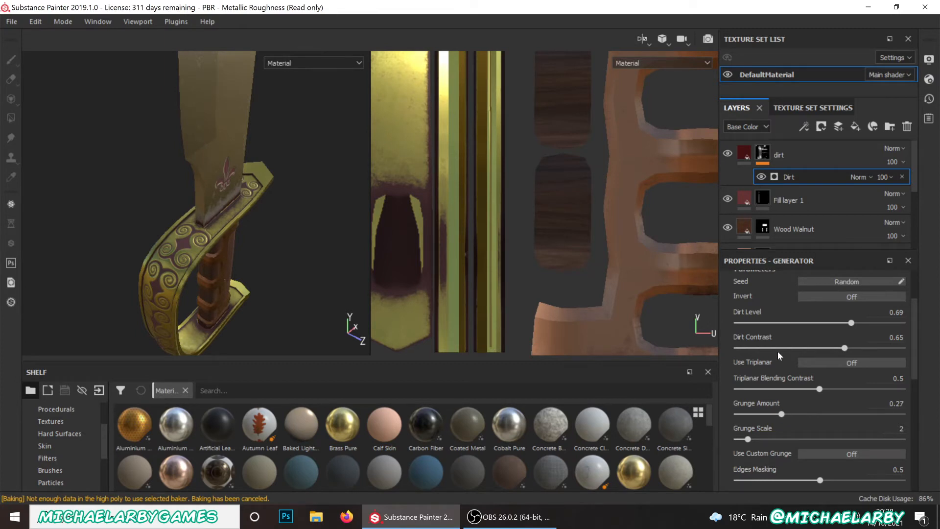
{"action": "scroll", "coordinate": [777, 350], "scroll_direction": "up", "scroll_amount": 3}
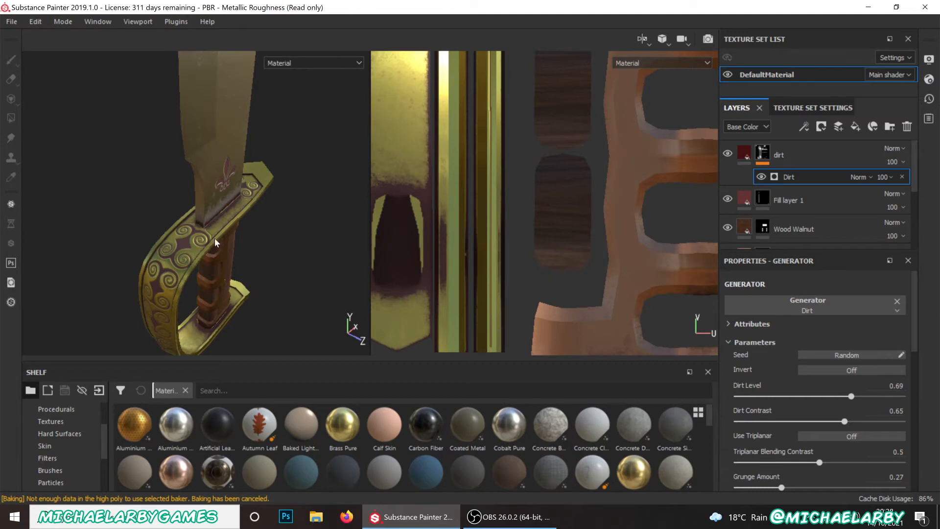
- Compare the sword with the dirt layer hidden and shown, and examine the dirt on the guard and grip
{"action": "left_click_drag", "start_coordinate": [187, 235], "coordinate": [133, 233], "text": "alt"}
{"action": "scroll", "coordinate": [225, 244], "scroll_direction": "up", "scroll_amount": 3}
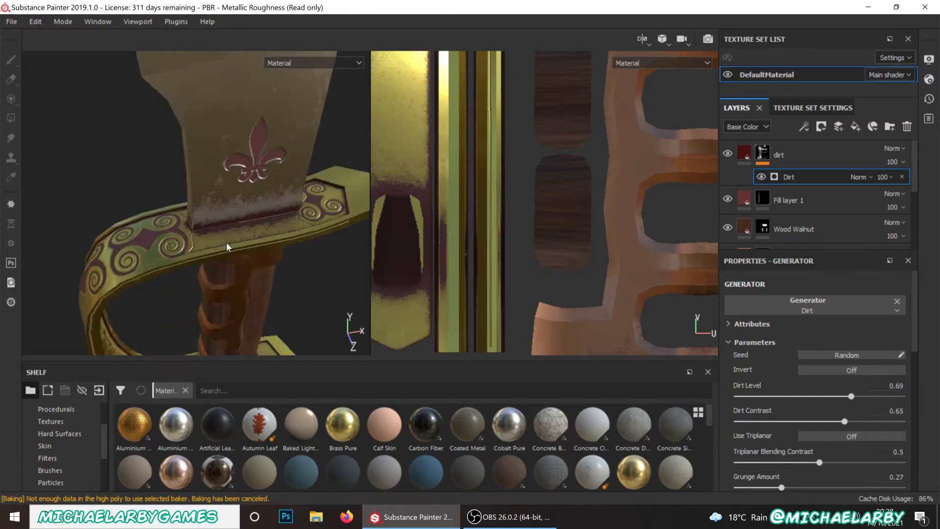
{"action": "left_click_drag", "start_coordinate": [227, 246], "coordinate": [218, 175], "text": "alt"}
{"action": "left_click", "coordinate": [727, 154]}
{"action": "left_click", "coordinate": [728, 154]}
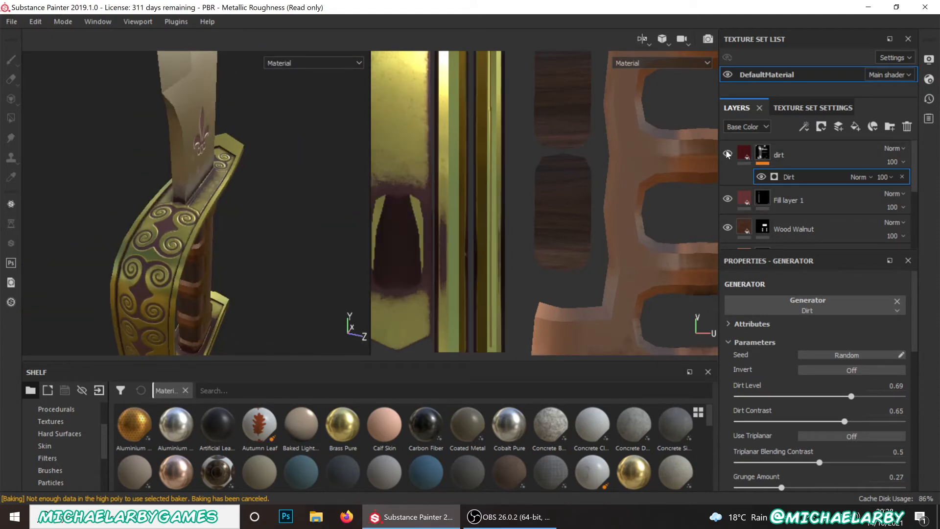
{"action": "left_click", "coordinate": [727, 154]}
{"action": "left_click", "coordinate": [727, 154]}
{"action": "left_click_drag", "start_coordinate": [235, 255], "coordinate": [144, 159], "text": "alt"}
{"action": "scroll", "coordinate": [144, 159], "scroll_direction": "up", "scroll_amount": 3}
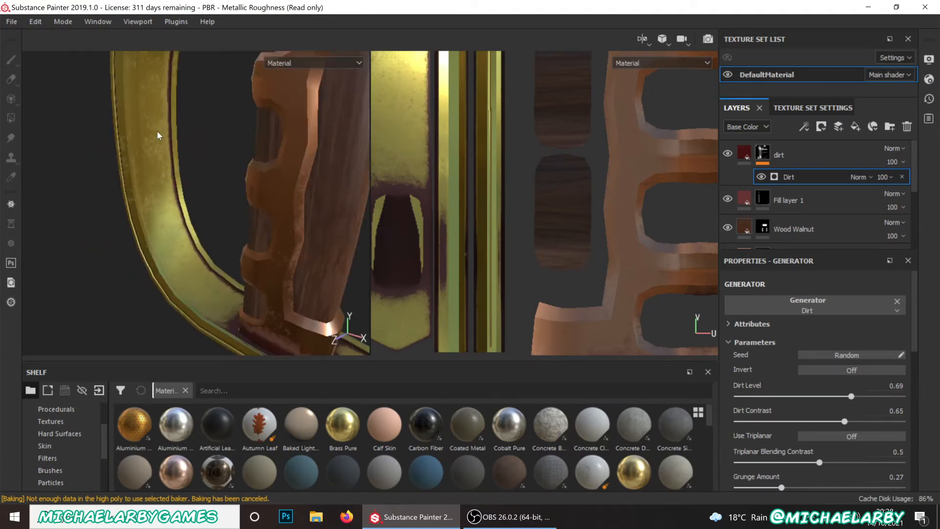
- Raise the Dirt generator's Dirt Level to 0.74 and its Dirt Contrast to 0.93
{"action": "scroll", "coordinate": [180, 254], "scroll_direction": "down", "scroll_amount": 4}
{"action": "scroll", "coordinate": [161, 204], "scroll_direction": "down", "scroll_amount": 2}
{"action": "left_click_drag", "start_coordinate": [167, 201], "coordinate": [322, 162], "text": "alt"}
{"action": "scroll", "coordinate": [209, 150], "scroll_direction": "up", "scroll_amount": 4}
{"action": "middle_click_drag", "start_coordinate": [201, 167], "coordinate": [132, 365], "text": "alt"}
{"action": "left_click_drag", "start_coordinate": [191, 266], "coordinate": [125, 262], "text": "alt"}
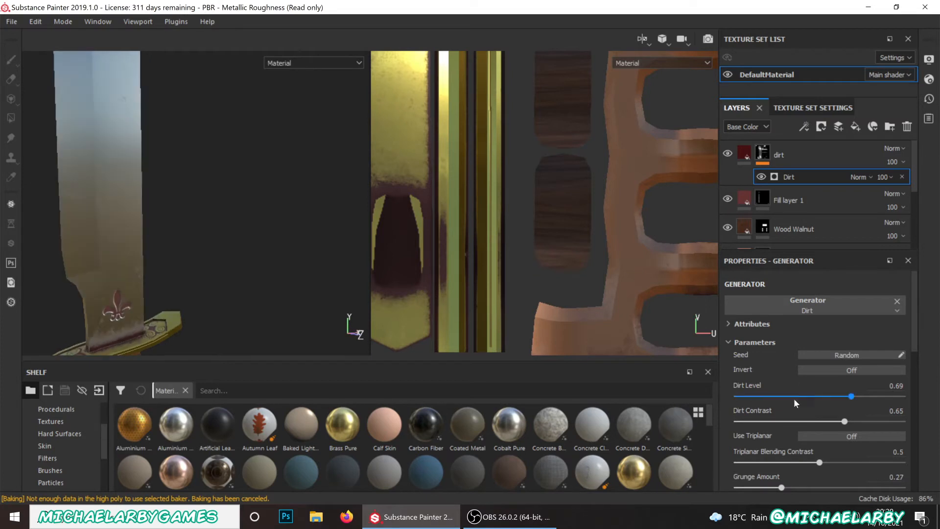
{"action": "mouse_move", "coordinate": [156, 212]}
{"action": "left_mouse_down", "text": "alt"}
{"action": "mouse_move", "coordinate": [95, 171]}
{"action": "mouse_move", "coordinate": [147, 220]}
{"action": "left_mouse_up", "text": "alt"}
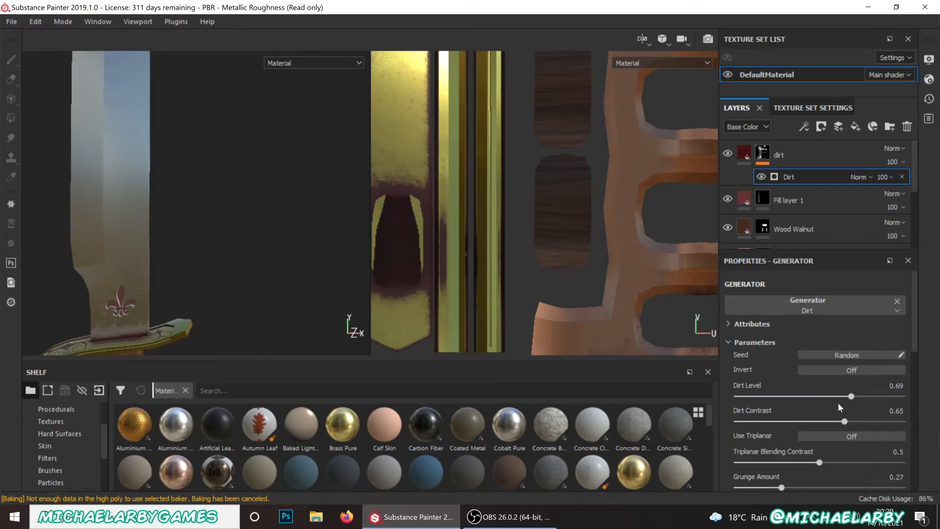
{"action": "left_click_drag", "start_coordinate": [851, 397], "coordinate": [859, 397]}
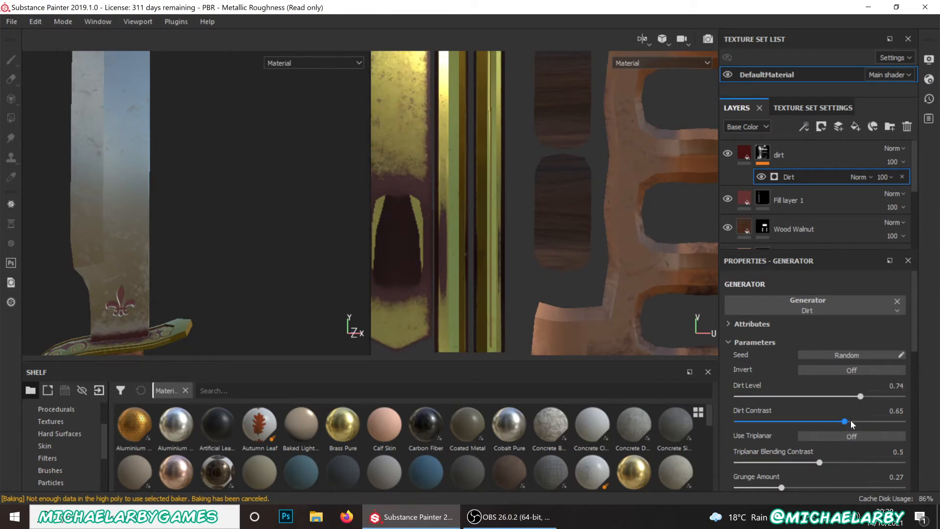
{"action": "left_click_drag", "start_coordinate": [846, 421], "coordinate": [876, 428]}
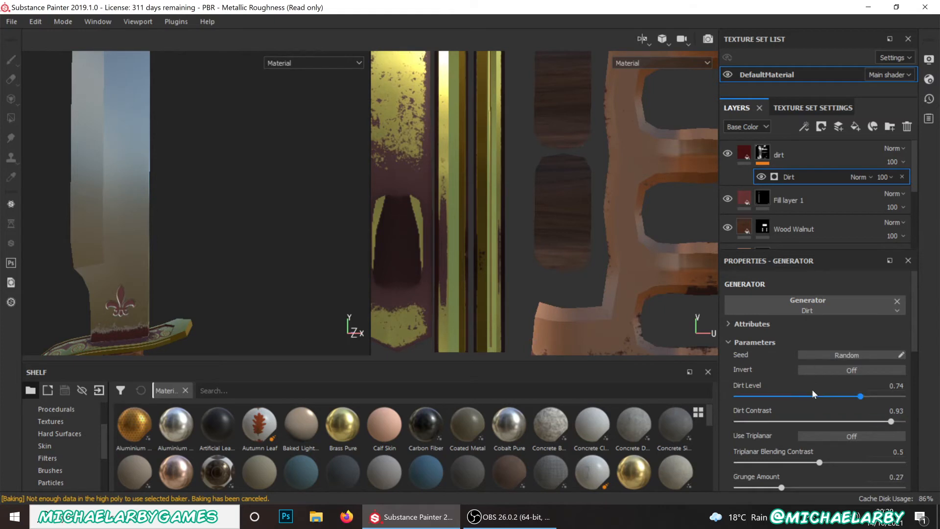
- Set the dirt layer's Height to 0 and its Base Color to a muted red, about RGB 0.110, 0.033, 0.033
{"action": "scroll", "coordinate": [811, 394], "scroll_direction": "down", "scroll_amount": 4}
{"action": "scroll", "coordinate": [812, 394], "scroll_direction": "down", "scroll_amount": 2}
{"action": "scroll", "coordinate": [812, 394], "scroll_direction": "up", "scroll_amount": 2}
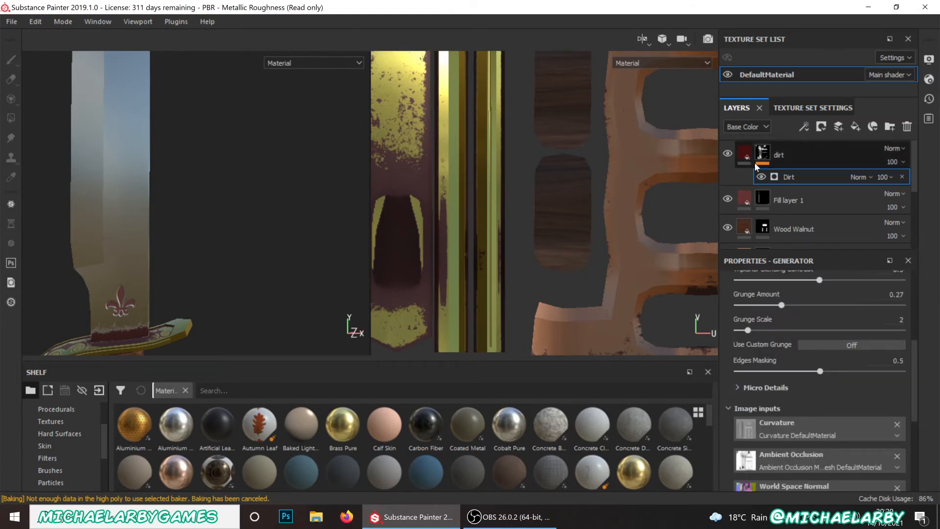
{"action": "left_click", "coordinate": [743, 156]}
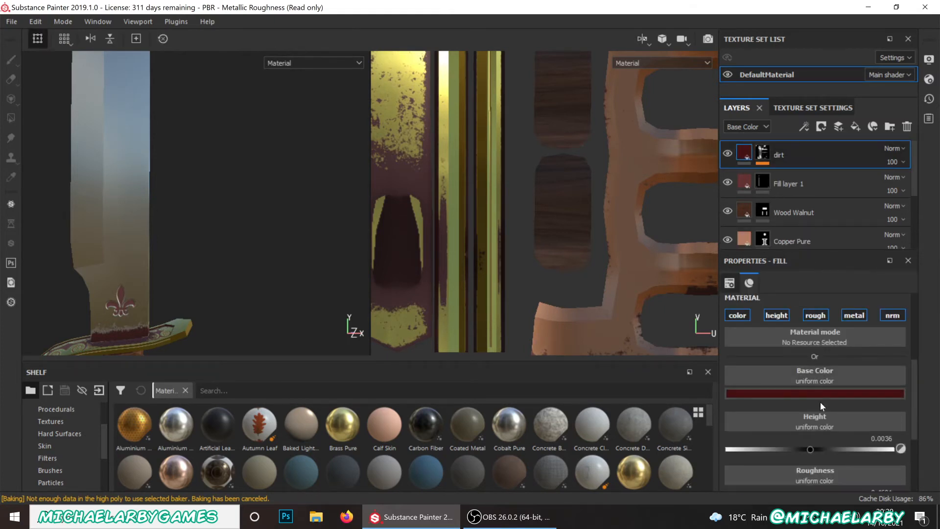
{"action": "left_click", "coordinate": [881, 438]}
{"action": "type", "text": "0"}
{"action": "left_click", "coordinate": [815, 393]}
{"action": "mouse_move", "coordinate": [824, 332]}
{"action": "left_mouse_down"}
{"action": "mouse_move", "coordinate": [801, 328]}
{"action": "mouse_move", "coordinate": [808, 328]}
{"action": "left_mouse_up"}
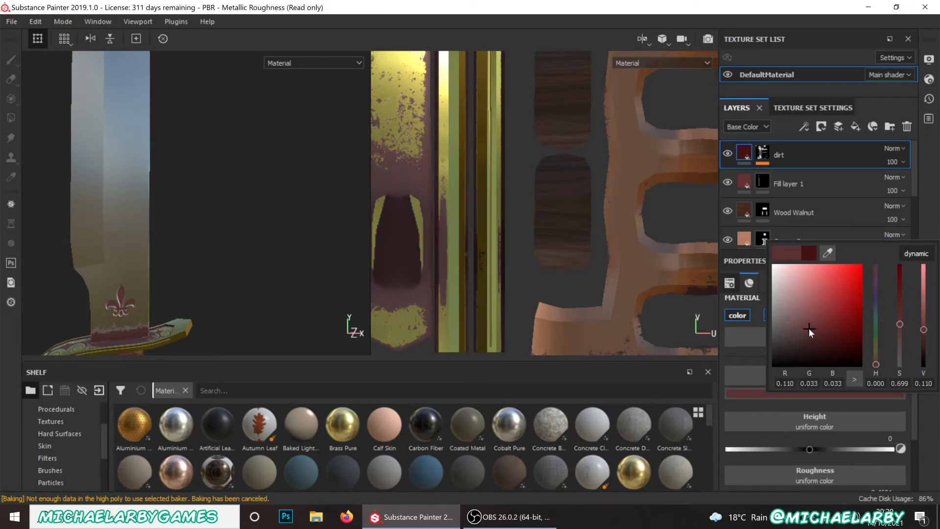
{"action": "left_click", "coordinate": [202, 236]}
- Examine the dirt on the sword's blade, guard and grip from several angles
{"action": "right_click_drag", "start_coordinate": [203, 237], "coordinate": [209, 193], "text": "alt"}
{"action": "middle_click_drag", "start_coordinate": [173, 245], "coordinate": [265, 148], "text": "alt"}
{"action": "right_click_drag", "start_coordinate": [265, 148], "coordinate": [270, 237], "text": "alt"}
{"action": "left_click_drag", "start_coordinate": [271, 237], "coordinate": [259, 210], "text": "alt"}
{"action": "scroll", "coordinate": [221, 288], "scroll_direction": "up", "scroll_amount": 3}
{"action": "middle_click_drag", "start_coordinate": [262, 219], "coordinate": [276, 347], "text": "alt"}
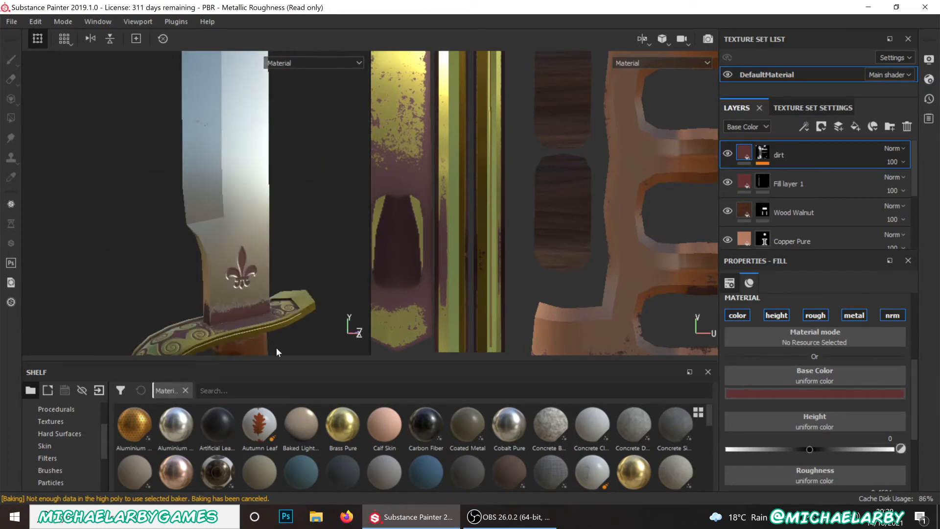
{"action": "left_click_drag", "start_coordinate": [233, 245], "coordinate": [207, 316], "text": "alt"}
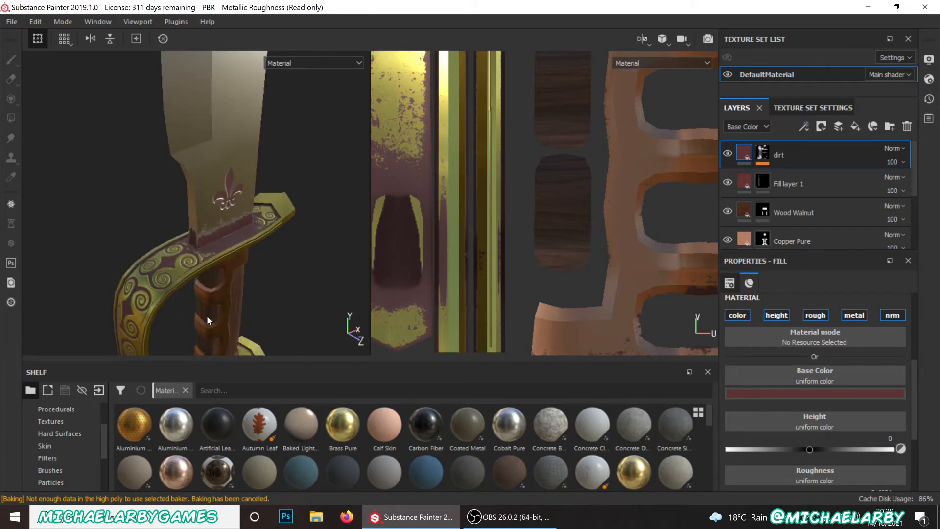
{"action": "left_click_drag", "start_coordinate": [217, 152], "coordinate": [246, 310], "text": "alt"}
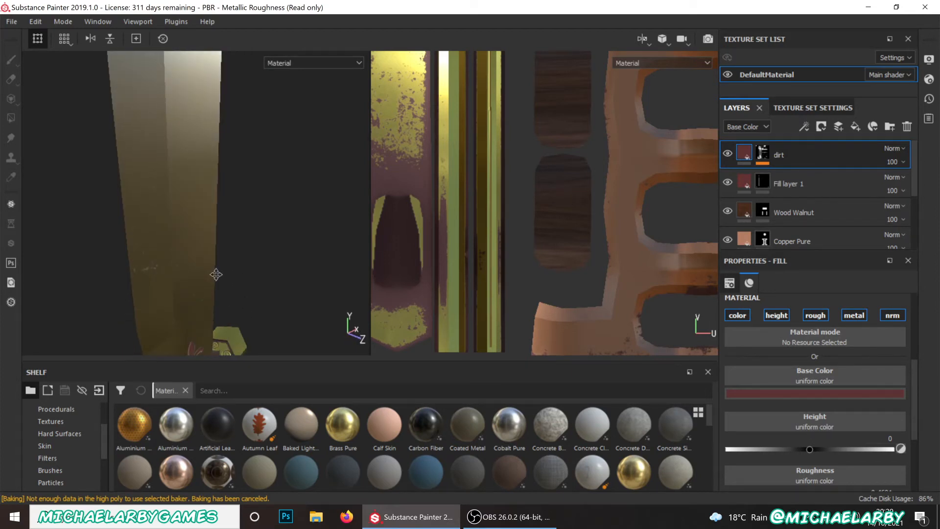
{"action": "scroll", "coordinate": [220, 153], "scroll_direction": "down", "scroll_amount": 3}
{"action": "scroll", "coordinate": [195, 283], "scroll_direction": "up", "scroll_amount": 2}
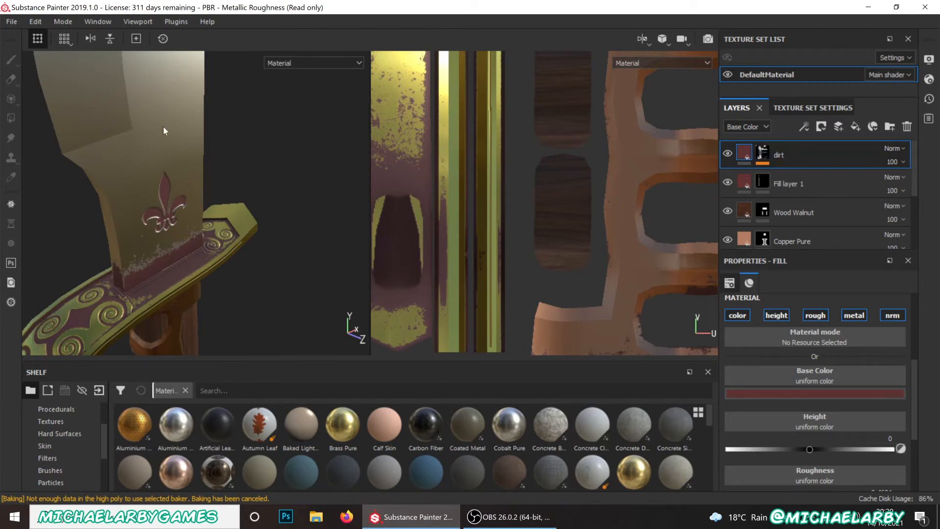
{"action": "left_click_drag", "start_coordinate": [198, 204], "coordinate": [184, 286], "text": "alt"}
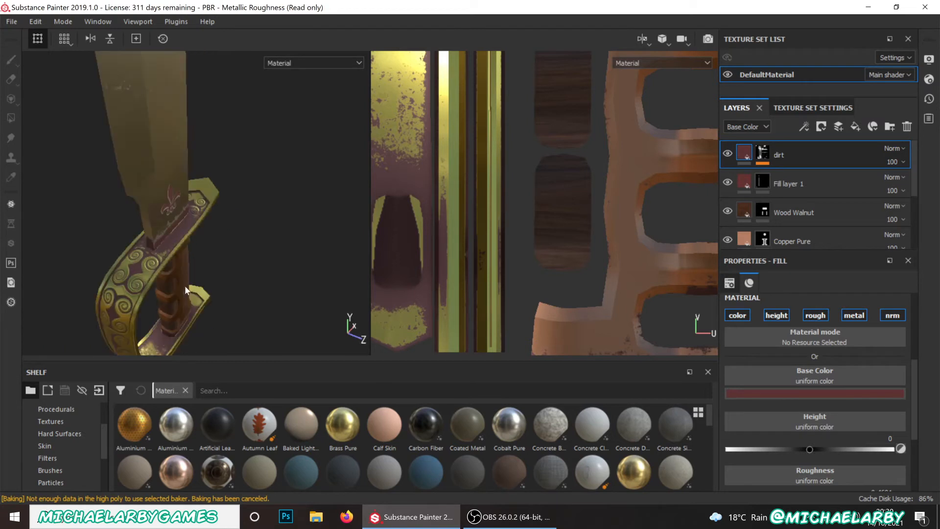
{"action": "left_click_drag", "start_coordinate": [233, 251], "coordinate": [183, 211], "text": "alt"}
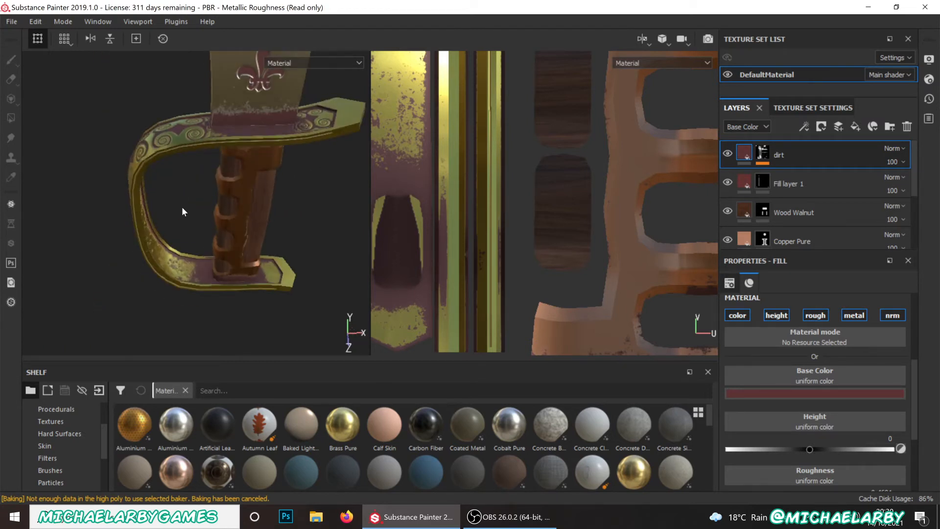
- Set the Dirt generator's Edges Masking to 0.48 and its Grunge Amount to 0.38
{"action": "left_click", "coordinate": [767, 152]}
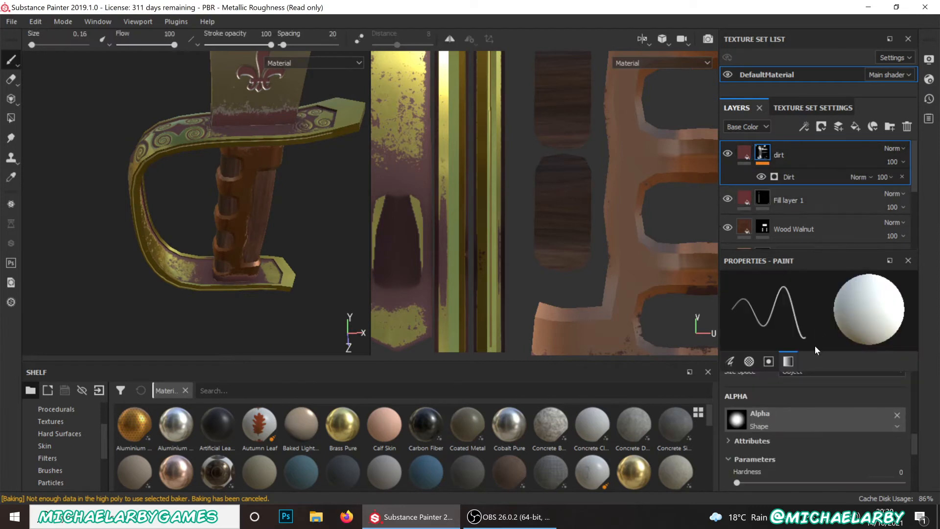
{"action": "left_click", "coordinate": [810, 177]}
{"action": "scroll", "coordinate": [818, 357], "scroll_direction": "up", "scroll_amount": 1}
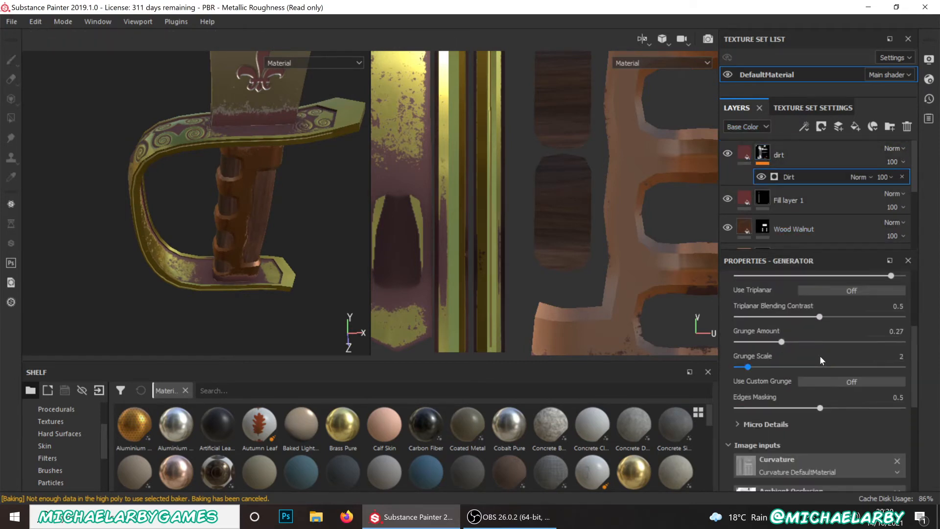
{"action": "mouse_move", "coordinate": [821, 409]}
{"action": "left_mouse_down"}
{"action": "mouse_move", "coordinate": [847, 413]}
{"action": "mouse_move", "coordinate": [742, 406]}
{"action": "mouse_move", "coordinate": [816, 409]}
{"action": "left_mouse_up"}
{"action": "mouse_move", "coordinate": [782, 341]}
{"action": "left_mouse_down"}
{"action": "mouse_move", "coordinate": [827, 346]}
{"action": "mouse_move", "coordinate": [797, 345]}
{"action": "left_mouse_up"}
- Set the Dirt generator's Dirt Level to 0.77 and Dirt Contrast to 0.3, checking the effect on the blade
{"action": "scroll", "coordinate": [813, 318], "scroll_direction": "up", "scroll_amount": 3}
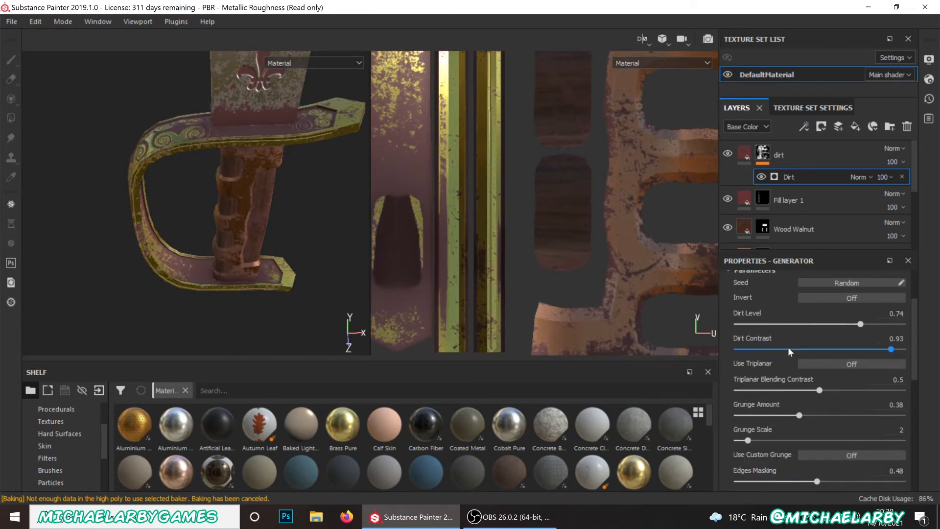
{"action": "mouse_move", "coordinate": [859, 361]}
{"action": "left_mouse_down"}
{"action": "mouse_move", "coordinate": [812, 360]}
{"action": "mouse_move", "coordinate": [848, 362]}
{"action": "mouse_move", "coordinate": [828, 380]}
{"action": "mouse_move", "coordinate": [750, 372]}
{"action": "mouse_move", "coordinate": [908, 375]}
{"action": "mouse_move", "coordinate": [791, 367]}
{"action": "mouse_move", "coordinate": [800, 368]}
{"action": "mouse_move", "coordinate": [778, 384]}
{"action": "mouse_move", "coordinate": [847, 361]}
{"action": "mouse_move", "coordinate": [797, 360]}
{"action": "mouse_move", "coordinate": [863, 359]}
{"action": "left_mouse_up"}
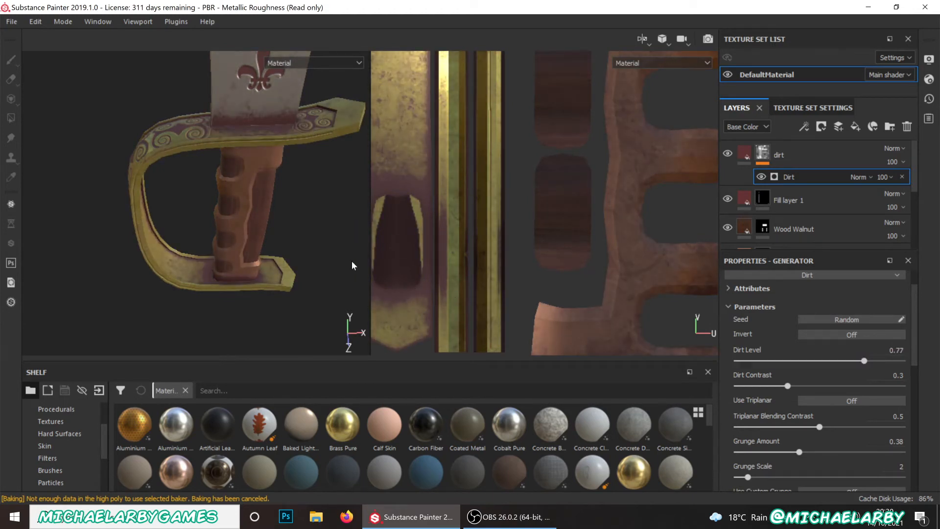
{"action": "left_click_drag", "start_coordinate": [255, 235], "coordinate": [251, 148], "text": "alt"}
{"action": "middle_click_drag", "start_coordinate": [251, 148], "coordinate": [227, 331], "text": "alt"}
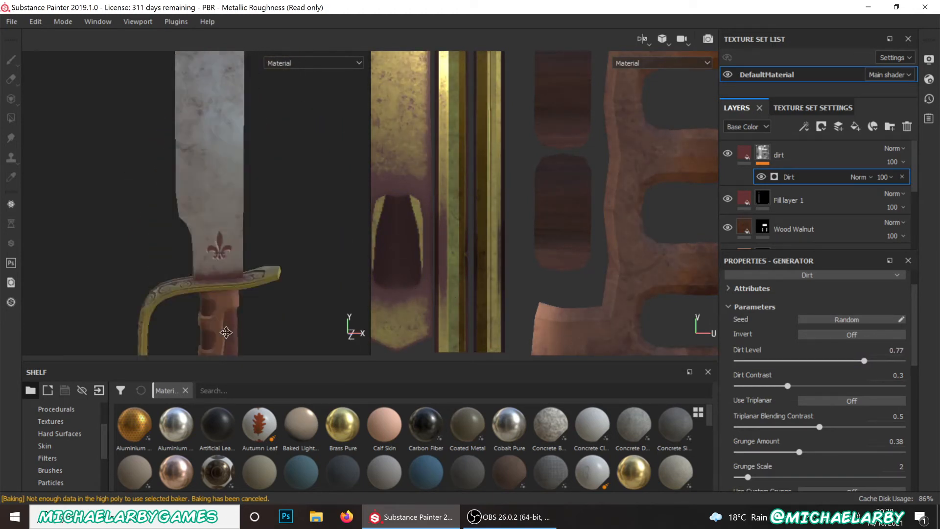
{"action": "middle_click_drag", "start_coordinate": [183, 180], "coordinate": [214, 215], "text": "alt"}
{"action": "mouse_move", "coordinate": [214, 215]}
{"action": "left_mouse_down", "text": "alt"}
{"action": "mouse_move", "coordinate": [357, 230]}
{"action": "mouse_move", "coordinate": [504, 227]}
{"action": "mouse_move", "coordinate": [317, 202]}
{"action": "mouse_move", "coordinate": [214, 216]}
{"action": "left_mouse_up", "text": "alt"}
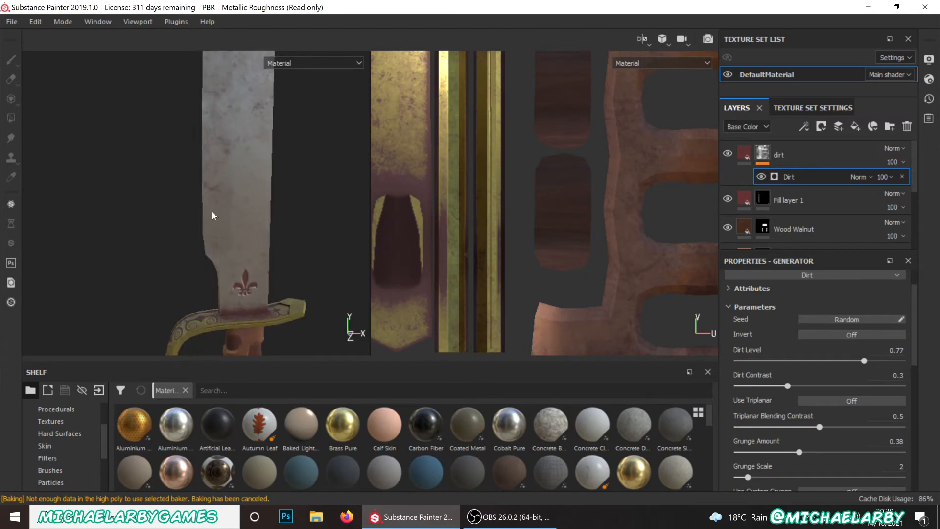
{"action": "left_click_drag", "start_coordinate": [278, 201], "coordinate": [303, 212], "text": "alt"}
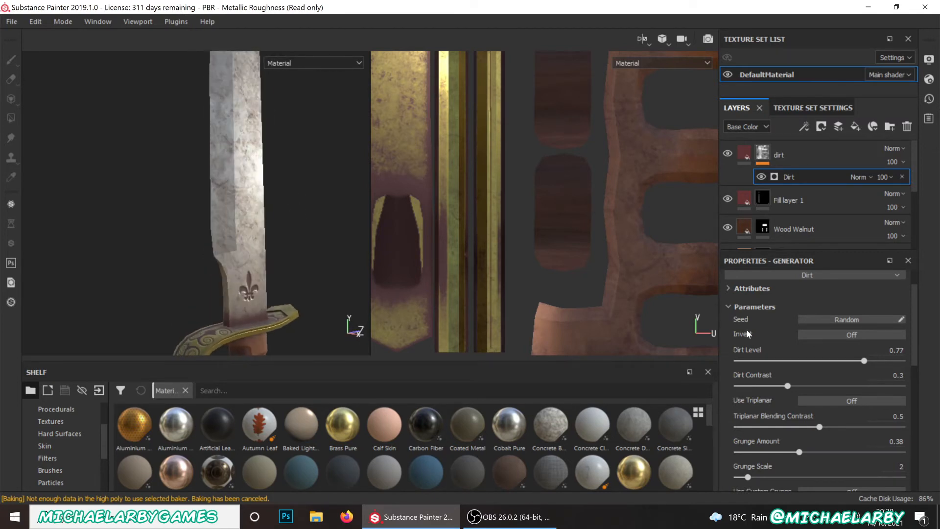
- Set the dirt layer's Roughness to about 0.66, return to its Dirt generator and check the blade's shine
{"action": "left_click", "coordinate": [742, 156]}
{"action": "left_click_drag", "start_coordinate": [805, 393], "coordinate": [833, 398]}
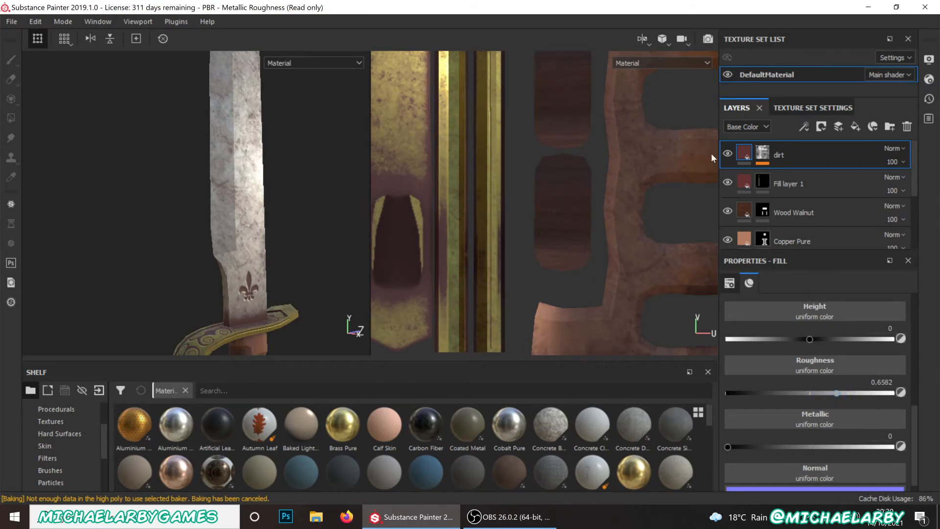
{"action": "left_click", "coordinate": [765, 154]}
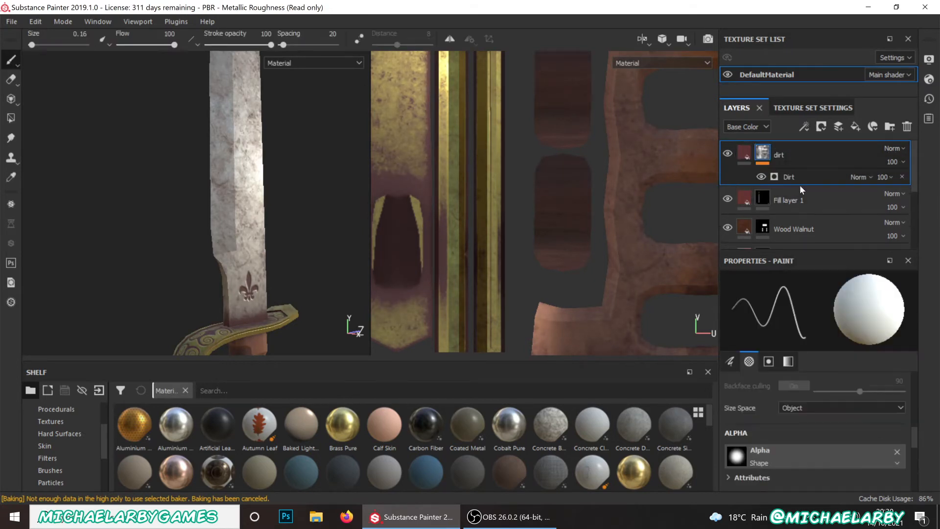
{"action": "left_click", "coordinate": [803, 179]}
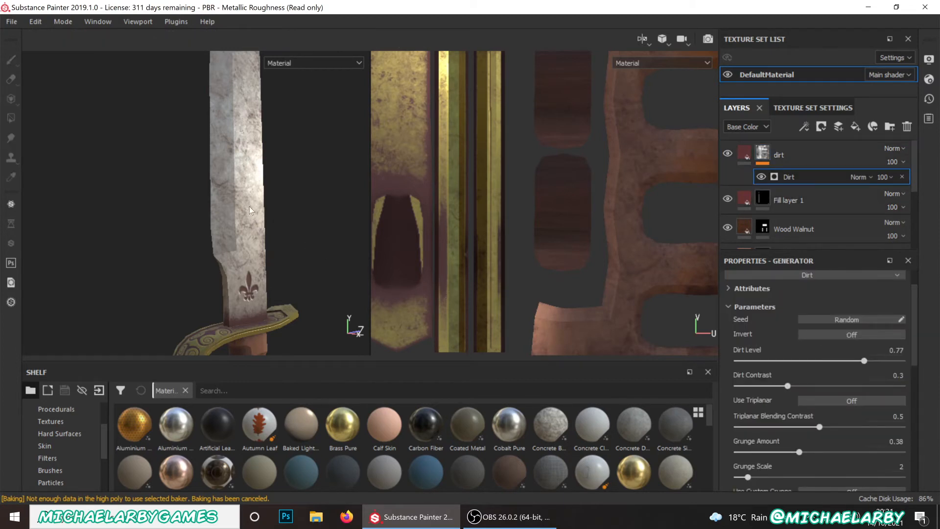
{"action": "left_click_drag", "start_coordinate": [251, 209], "coordinate": [277, 248], "text": "alt"}
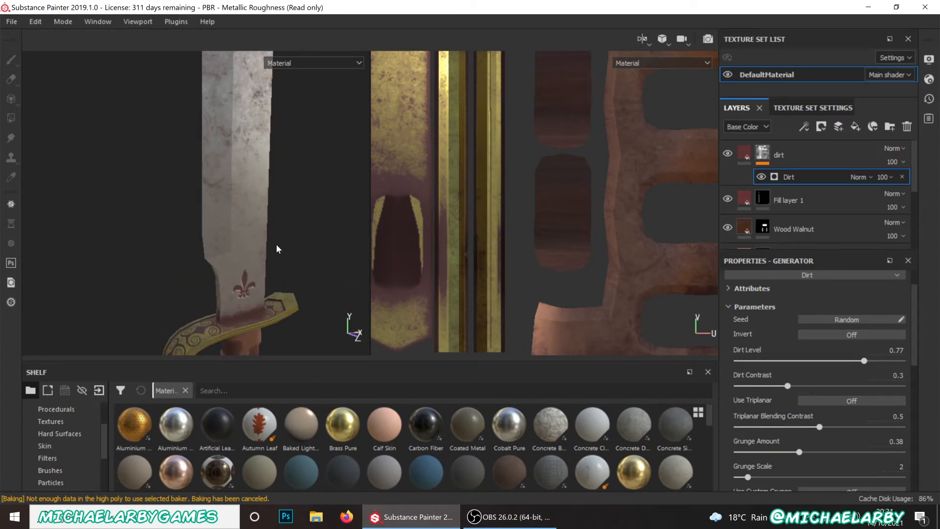
- Rename the dirt layer "dirt blade" and duplicate it
{"action": "left_click", "coordinate": [819, 151]}
{"action": "double_click", "coordinate": [781, 155]}
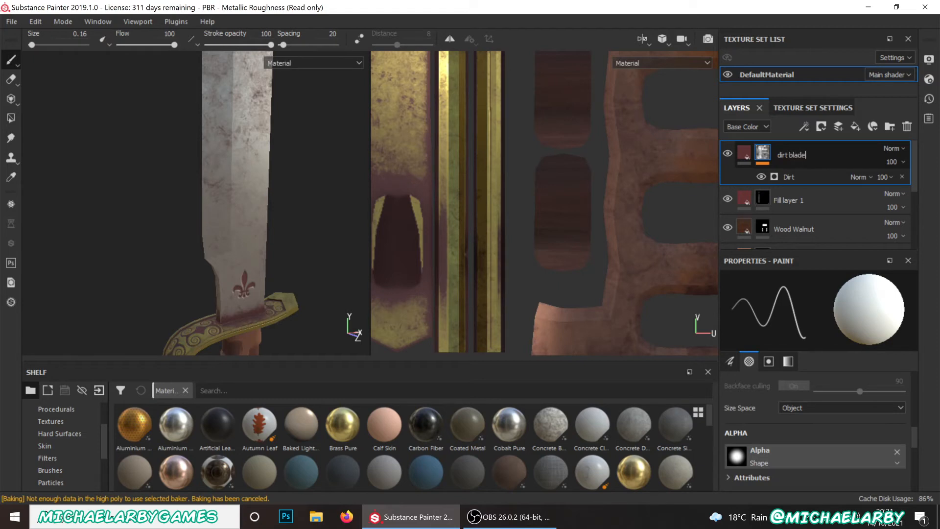
{"action": "type", "text": "blade"}
{"action": "key", "text": "Return"}
{"action": "right_click", "coordinate": [830, 150]}
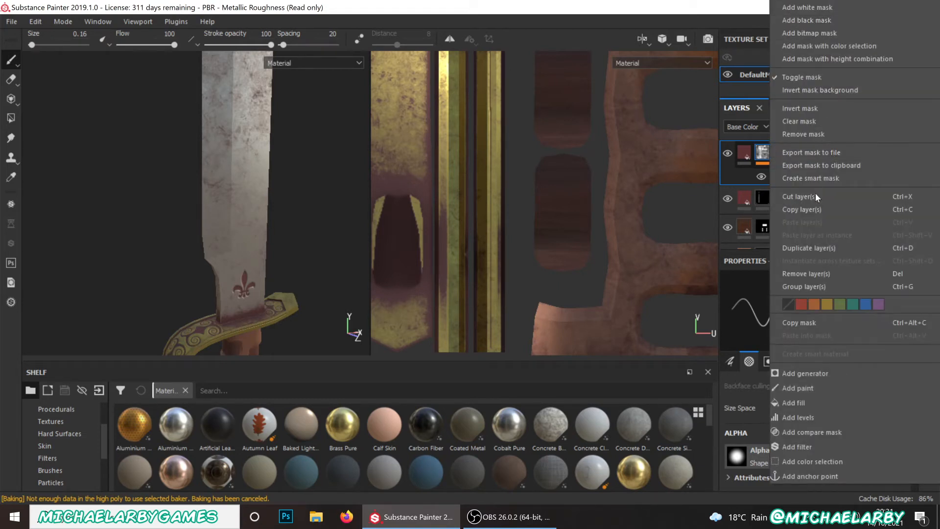
{"action": "left_click", "coordinate": [808, 247]}
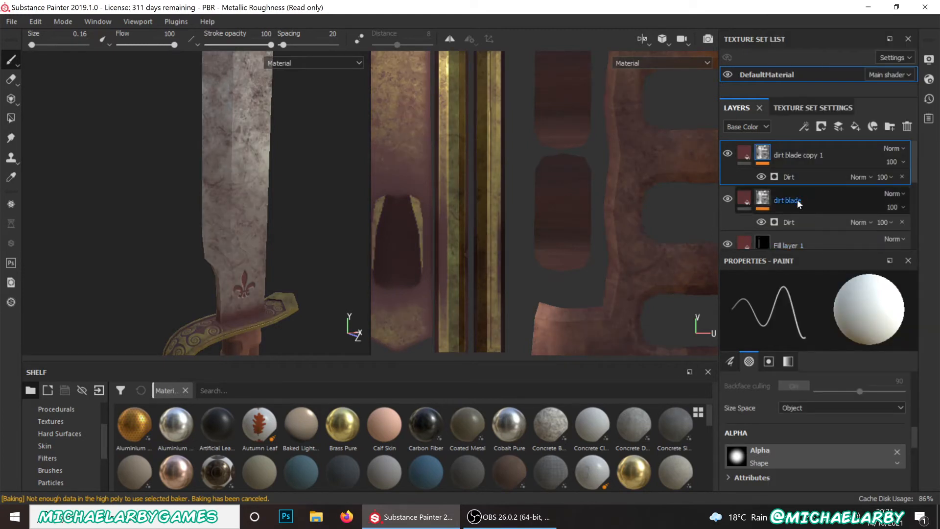
- Rename the duplicated layer "dirt handle" and hide it
{"action": "left_click", "coordinate": [802, 155]}
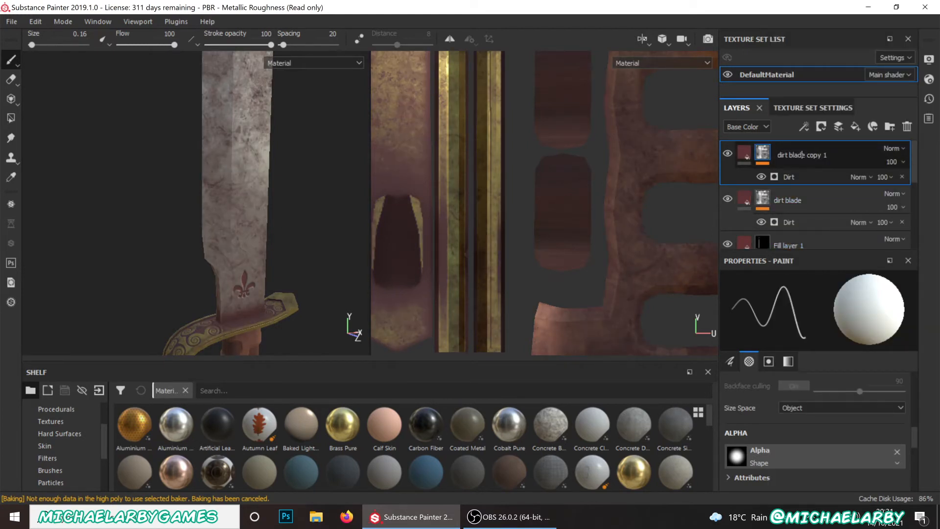
{"action": "left_click_drag", "start_coordinate": [827, 155], "coordinate": [800, 155]}
{"action": "type", "text": "handle"}
{"action": "key", "text": "Return"}
{"action": "left_click", "coordinate": [726, 153]}
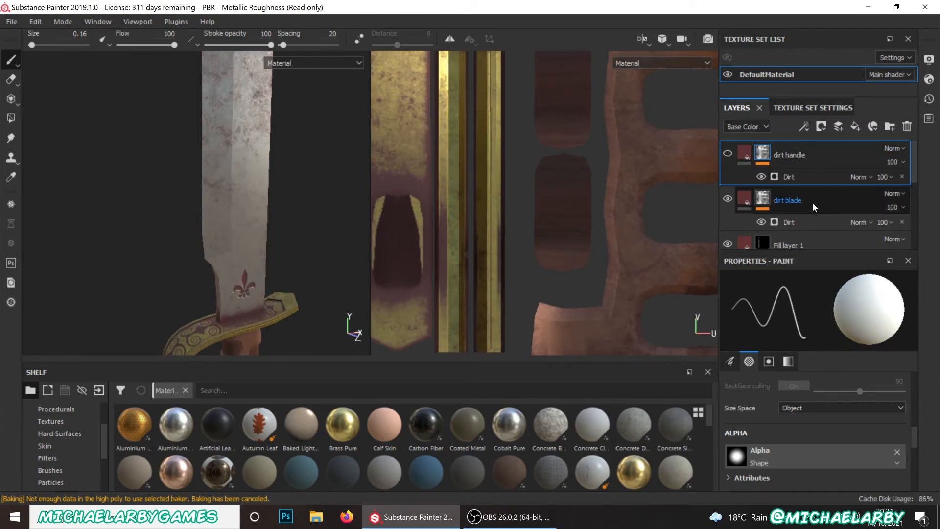
- Create a folder named "dirt blade" above the dirt blade layer and move that layer into it
{"action": "left_click", "coordinate": [827, 201]}
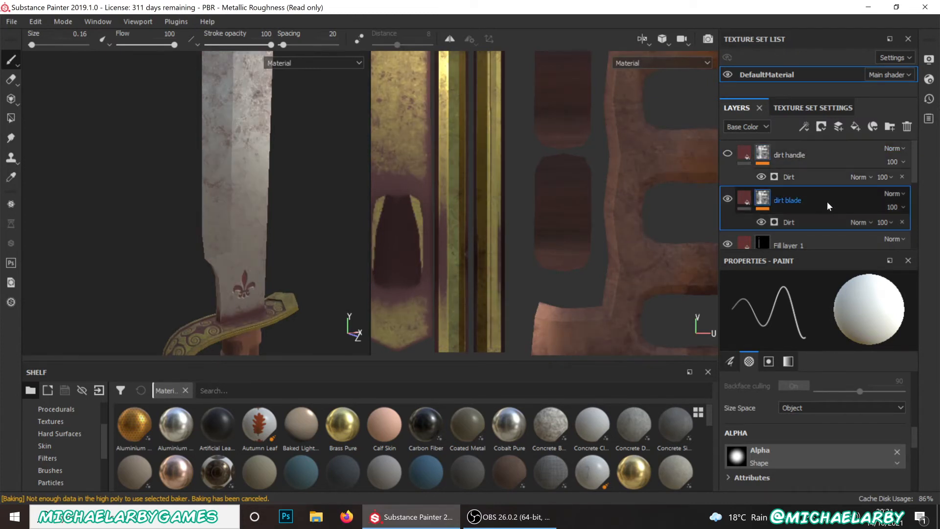
{"action": "left_click", "coordinate": [889, 126]}
{"action": "double_click", "coordinate": [780, 200]}
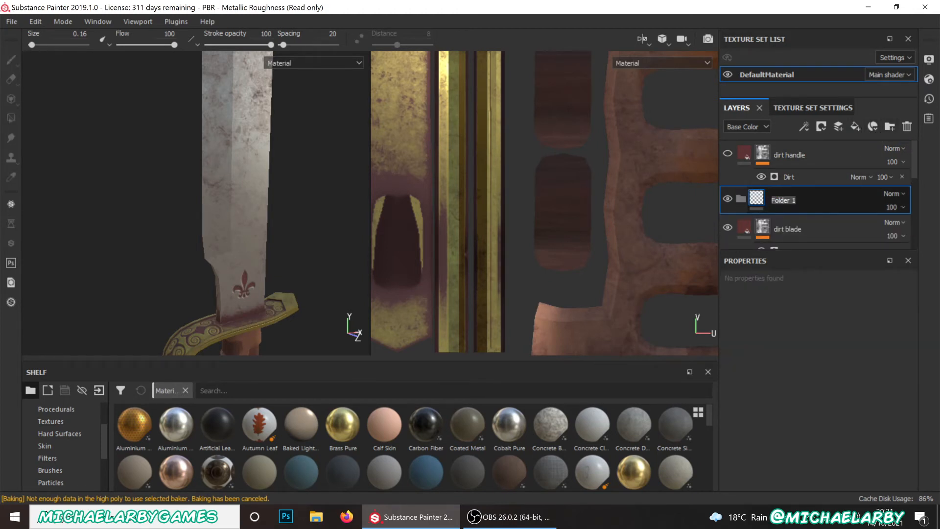
{"action": "type", "text": "dirt blade"}
{"action": "key", "text": "Return"}
{"action": "mouse_move", "coordinate": [798, 226]}
{"action": "left_mouse_down"}
{"action": "mouse_move", "coordinate": [809, 220]}
{"action": "mouse_move", "coordinate": [805, 193]}
{"action": "left_mouse_up"}
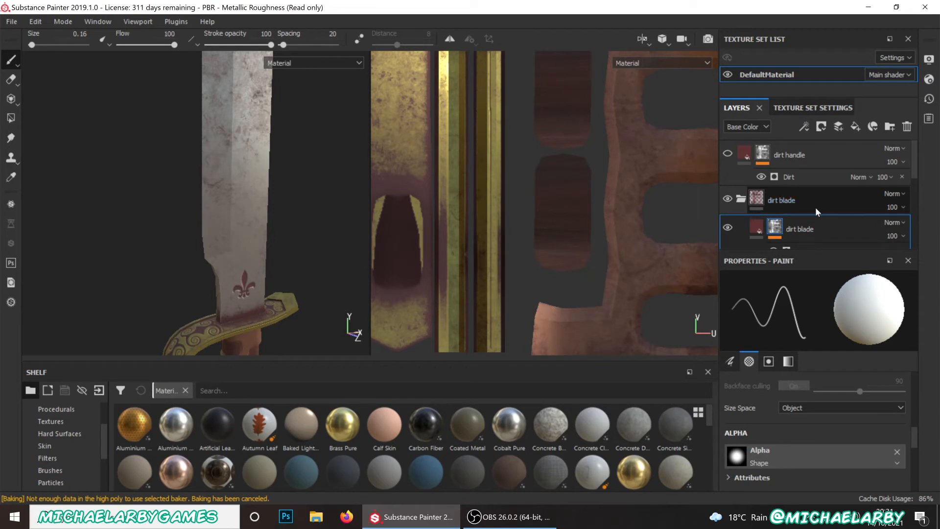
- Toggle the dirt blade folder's visibility to compare the blade, and add a black mask to the folder
{"action": "left_click", "coordinate": [812, 205]}
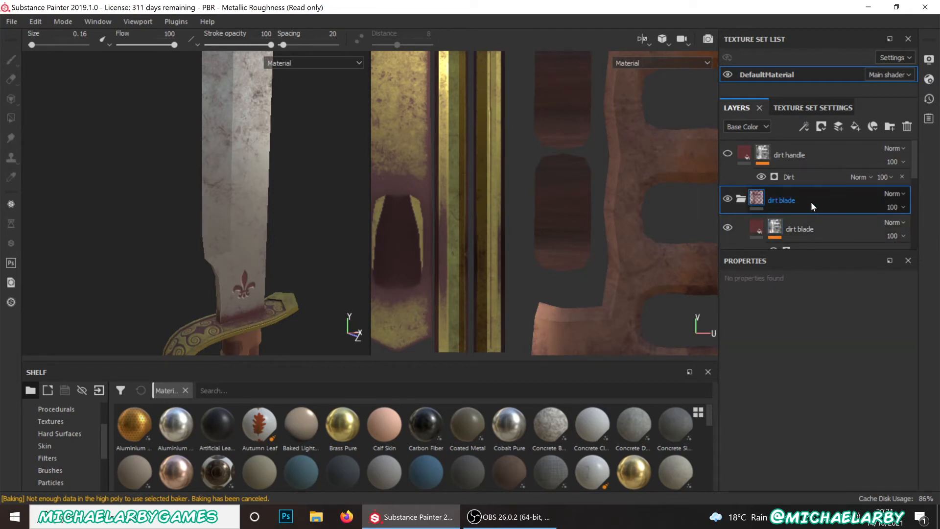
{"action": "left_click", "coordinate": [727, 198]}
{"action": "left_click", "coordinate": [727, 198]}
{"action": "left_click", "coordinate": [727, 197]}
{"action": "left_click", "coordinate": [727, 197]}
{"action": "left_click", "coordinate": [822, 126]}
{"action": "left_click", "coordinate": [842, 155]}
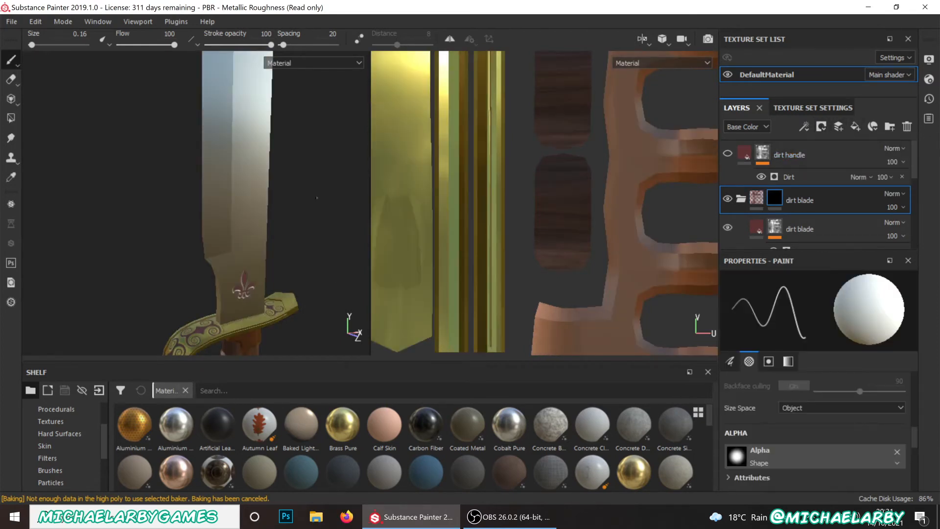
- Reveal the dirt on the blade by filling the blade mesh white in the dirt blade folder's mask with Polygon Fill in mesh mode
{"action": "left_click", "coordinate": [11, 118]}
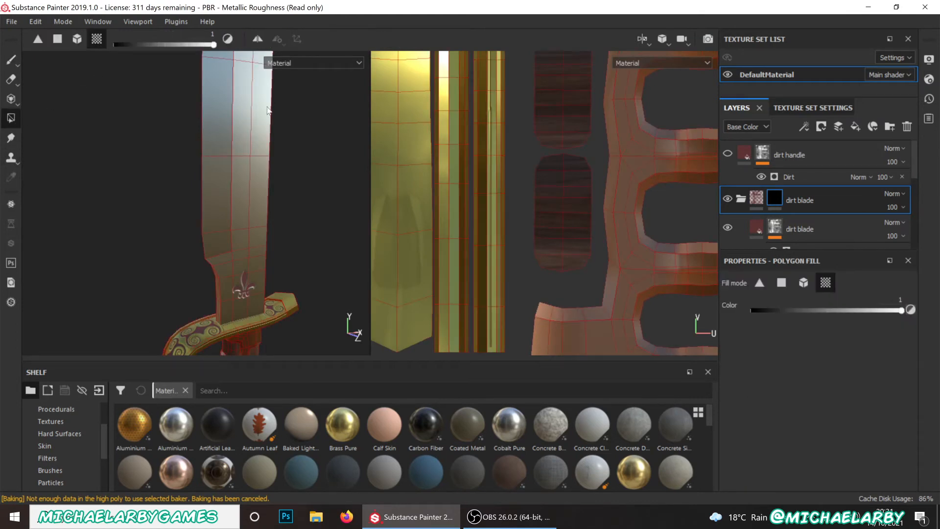
{"action": "left_click", "coordinate": [76, 41]}
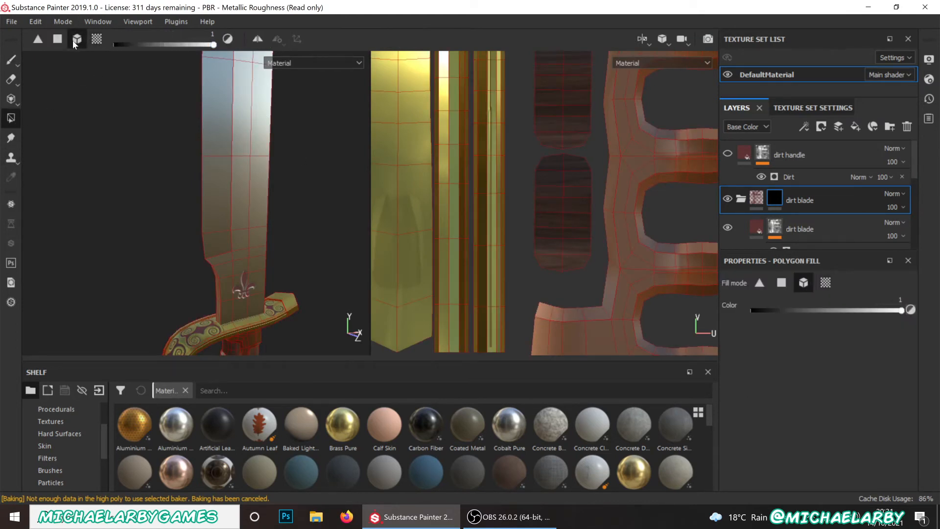
{"action": "left_click", "coordinate": [242, 197]}
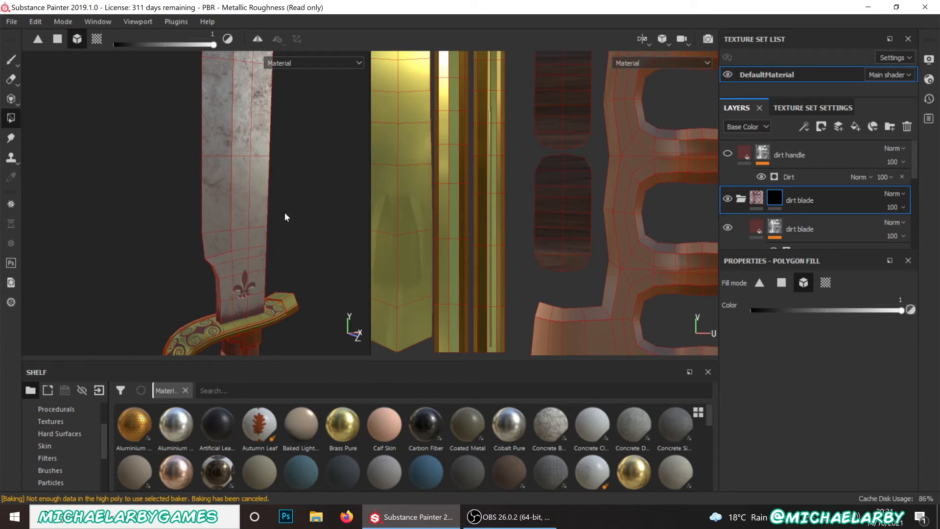
{"action": "left_click_drag", "start_coordinate": [236, 189], "coordinate": [222, 289], "text": "alt"}
{"action": "middle_click_drag", "start_coordinate": [190, 262], "coordinate": [136, 192], "text": "alt"}
{"action": "left_click_drag", "start_coordinate": [106, 201], "coordinate": [147, 221], "text": "alt"}
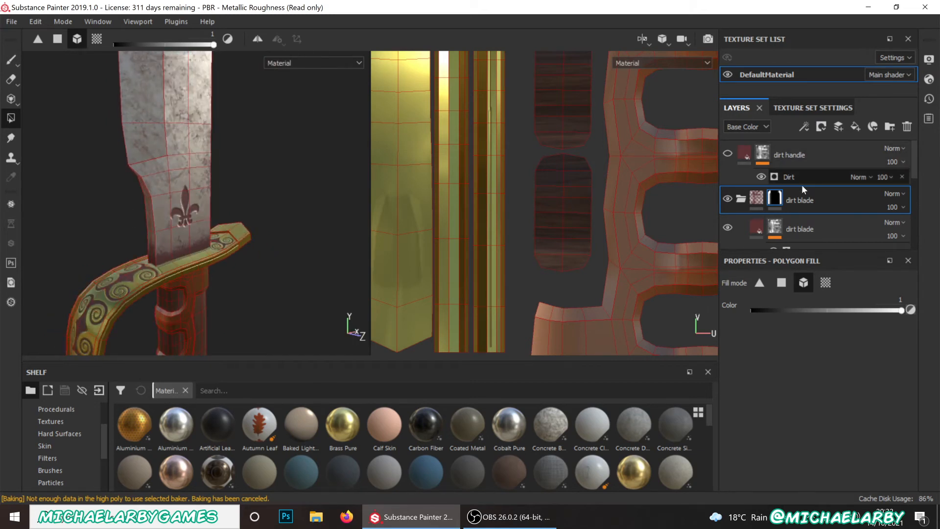
- Show the dirt handle layer and hide the dirt blade folder
{"action": "left_click", "coordinate": [813, 150]}
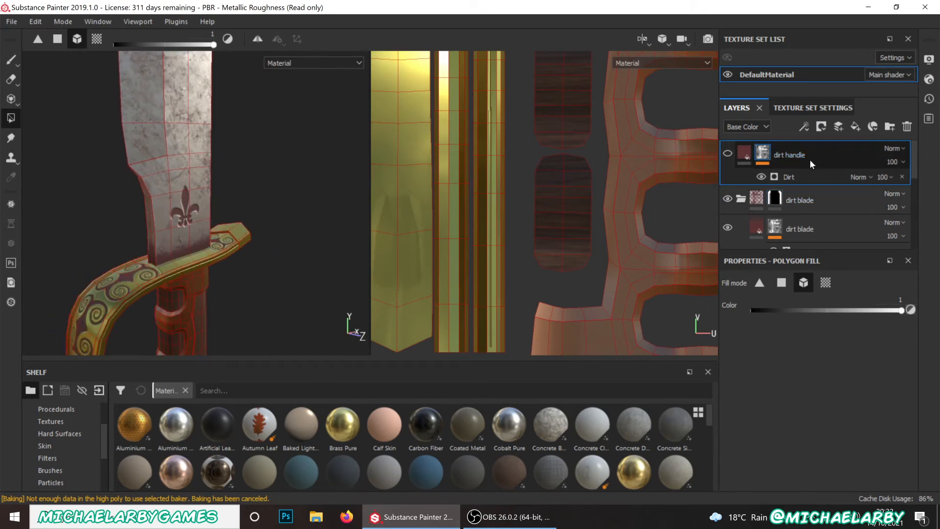
{"action": "left_click", "coordinate": [728, 153]}
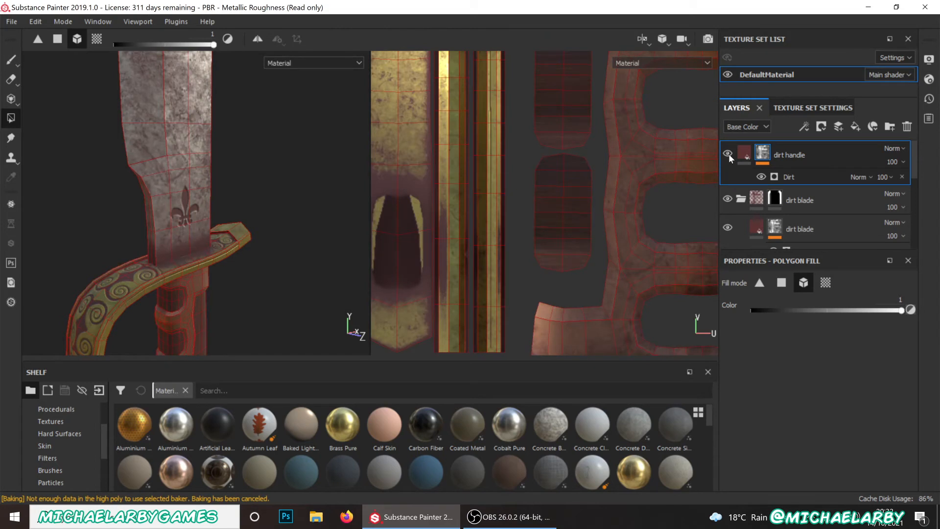
{"action": "left_click", "coordinate": [728, 198]}
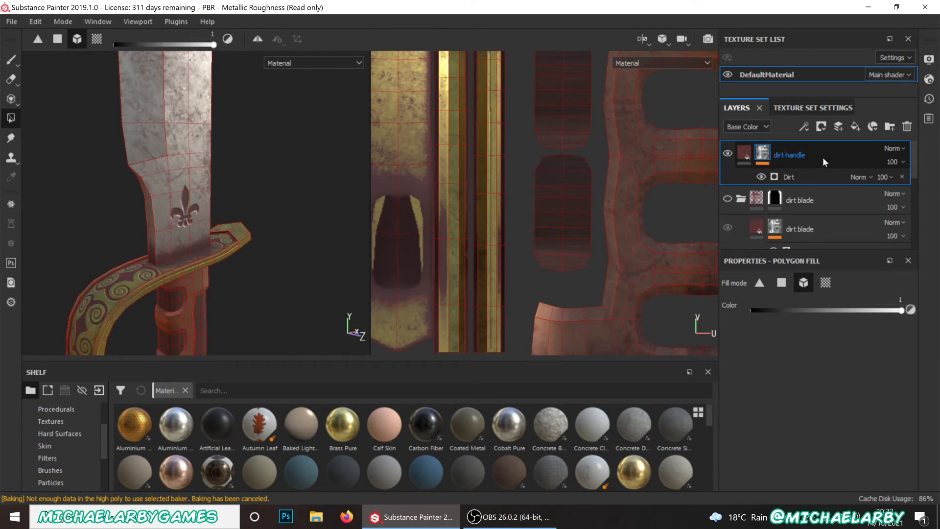
- Create a folder named "dirt handle" above the dirt handle layer and move that layer into it
{"action": "left_click", "coordinate": [890, 127]}
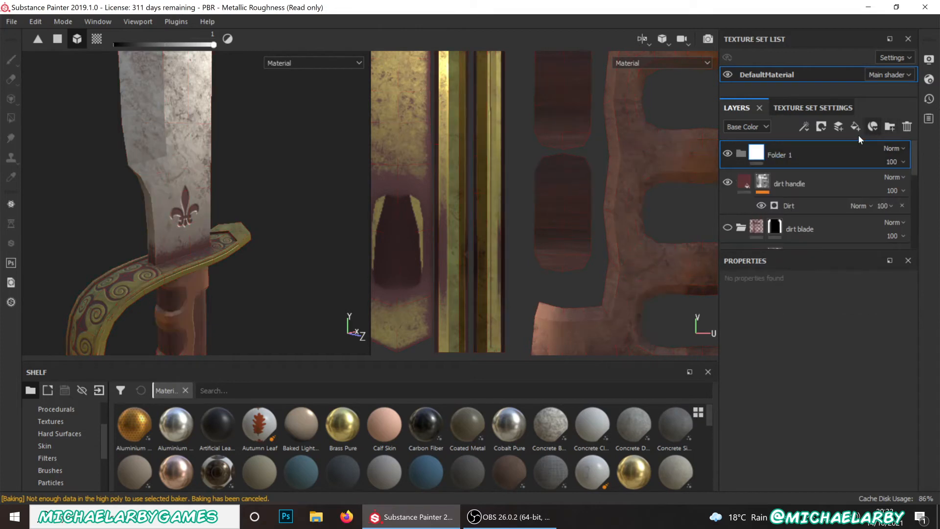
{"action": "type", "text": "dir"}
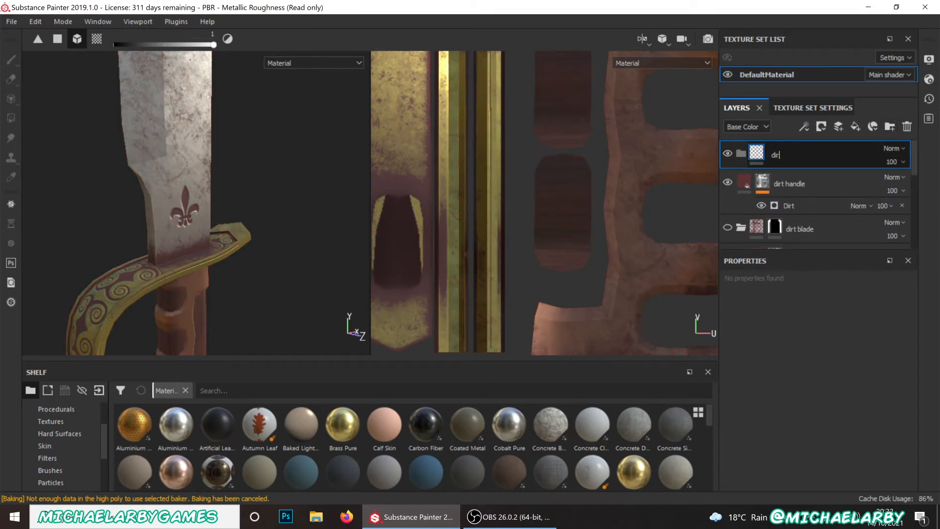
{"action": "type", "text": "t handle"}
{"action": "key", "text": "Return"}
{"action": "left_click_drag", "start_coordinate": [799, 175], "coordinate": [819, 149]}
- Add a black mask to the dirt handle folder
{"action": "left_click", "coordinate": [821, 126]}
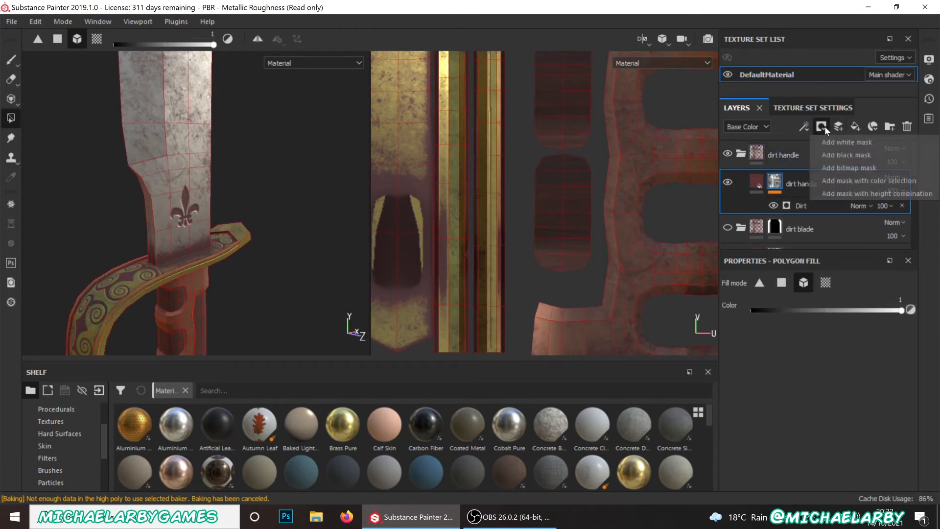
{"action": "left_click", "coordinate": [838, 155]}
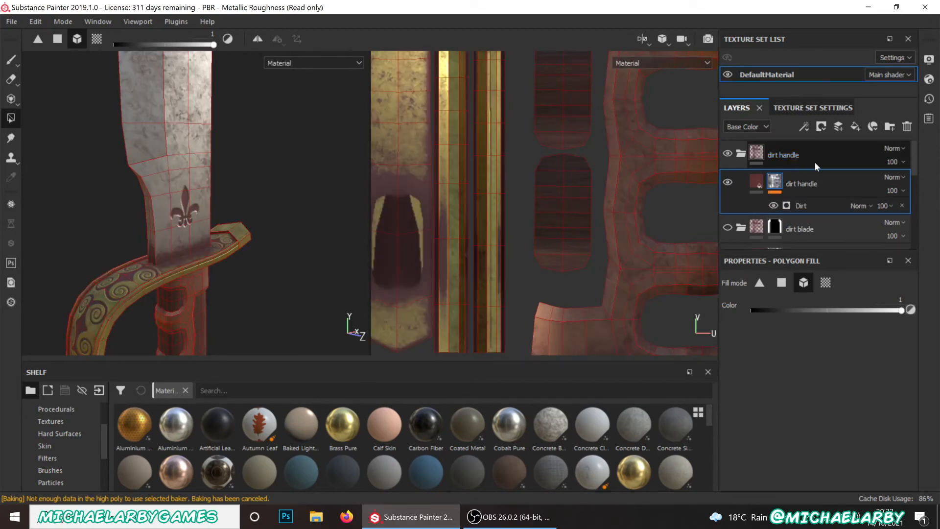
{"action": "left_click", "coordinate": [815, 162]}
{"action": "left_click", "coordinate": [822, 126]}
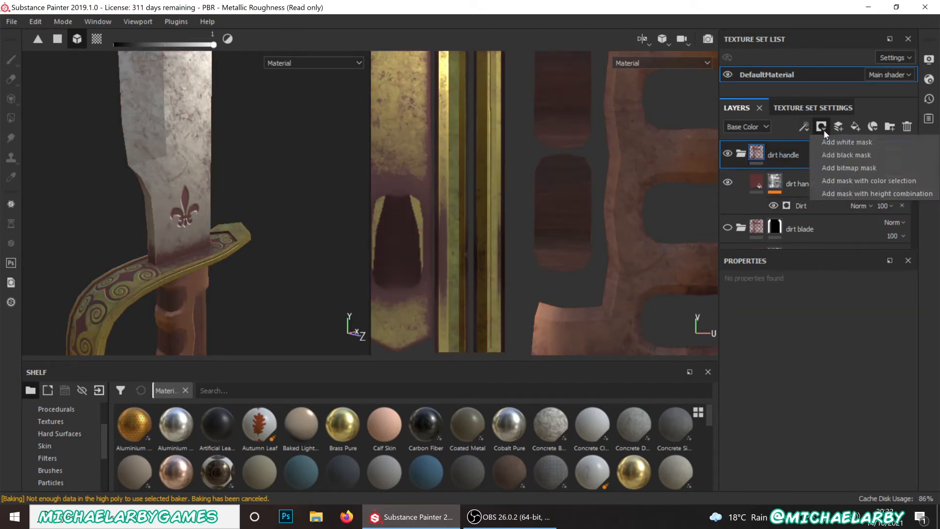
{"action": "left_click", "coordinate": [838, 156]}
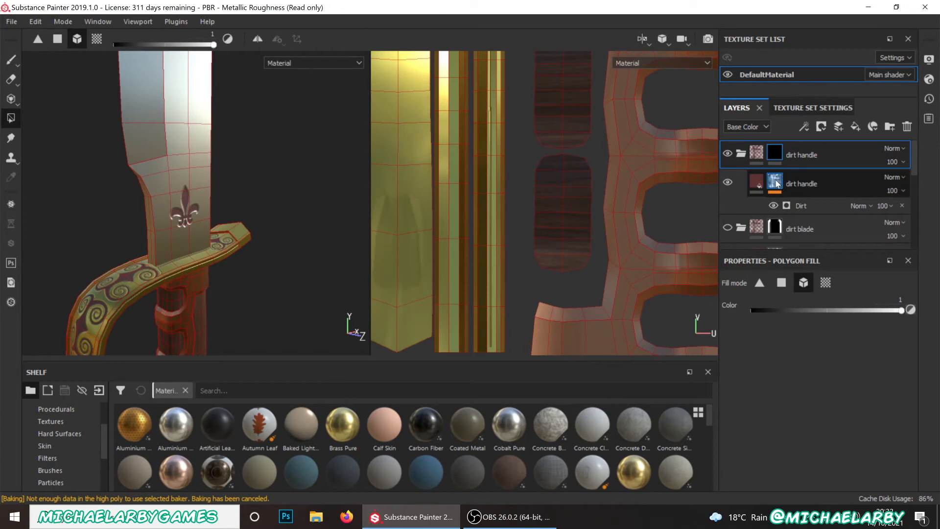
- Fill the guard and grip meshes white in the dirt handle folder's mask with Polygon Fill
{"action": "right_click_drag", "start_coordinate": [275, 184], "coordinate": [236, 226], "text": "alt"}
{"action": "left_click_drag", "start_coordinate": [237, 225], "coordinate": [192, 272], "text": "alt"}
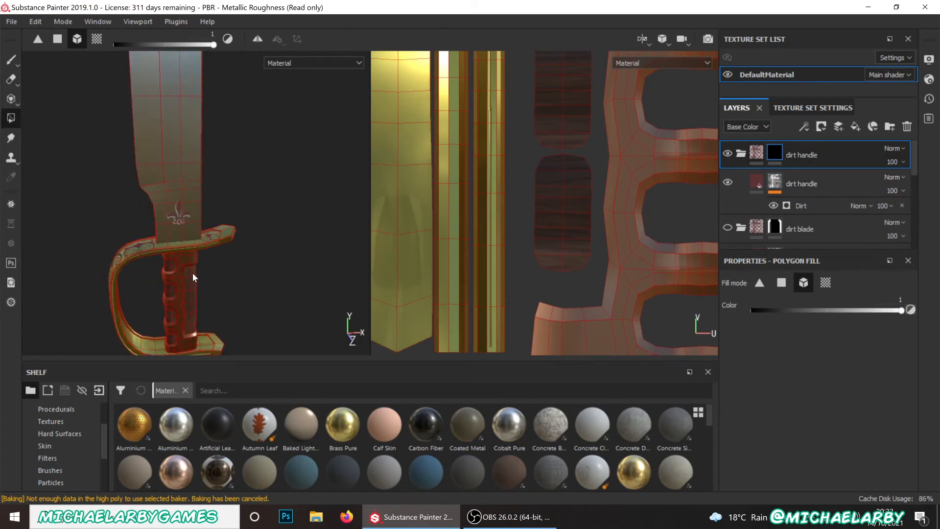
{"action": "middle_click_drag", "start_coordinate": [169, 272], "coordinate": [199, 150], "text": "alt"}
{"action": "left_click_drag", "start_coordinate": [198, 150], "coordinate": [157, 128], "text": "alt"}
{"action": "left_click", "coordinate": [148, 136]}
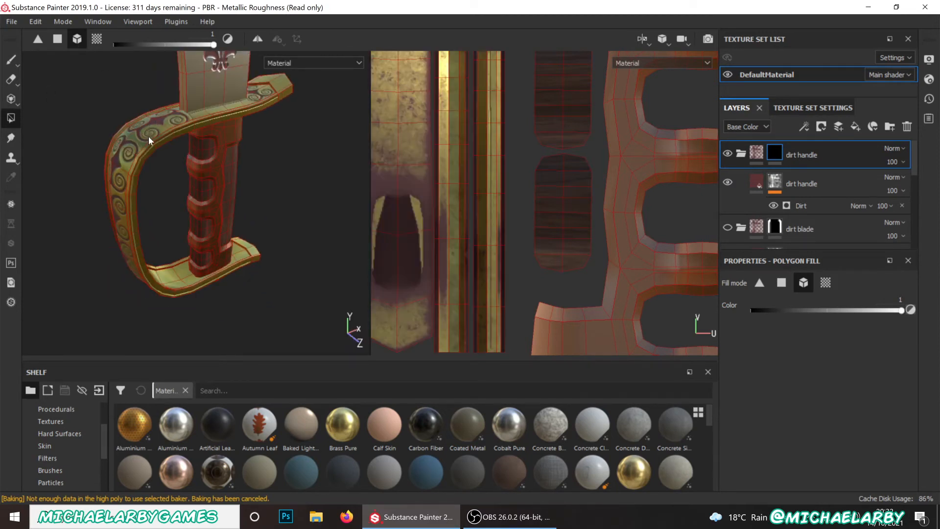
{"action": "left_click", "coordinate": [209, 169]}
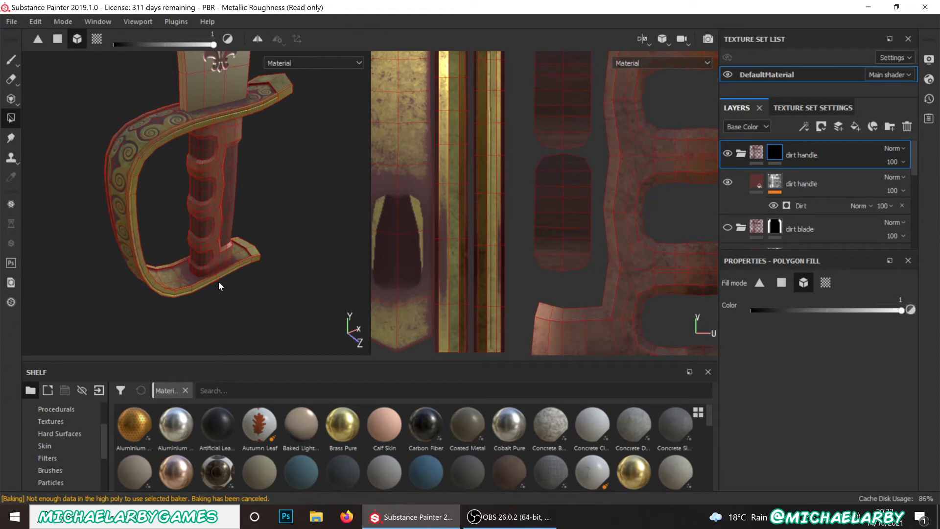
{"action": "left_click_drag", "start_coordinate": [218, 281], "coordinate": [223, 301], "text": "alt"}
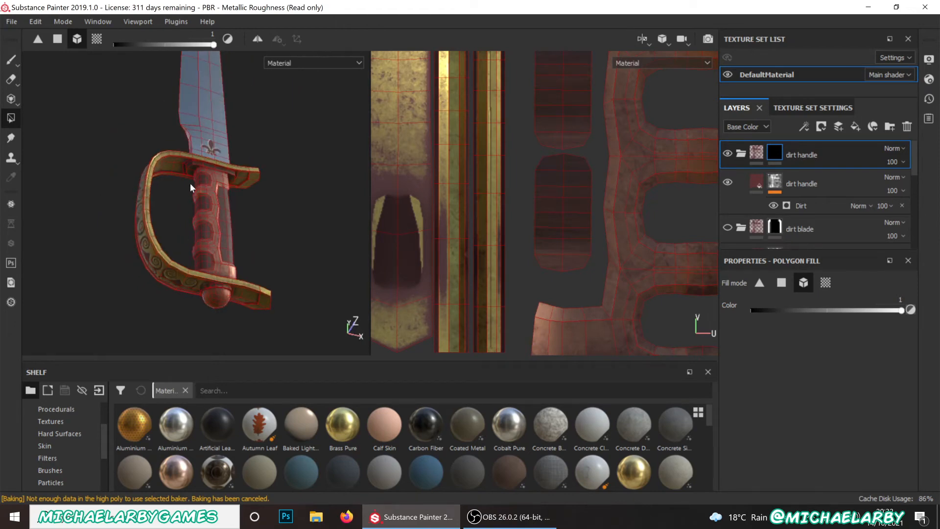
- Make the dirt blade folder visible and examine the combined dirt on the guard, grip and blade
{"action": "scroll", "coordinate": [190, 182], "scroll_direction": "up", "scroll_amount": 5}
{"action": "left_click_drag", "start_coordinate": [189, 205], "coordinate": [250, 154], "text": "alt"}
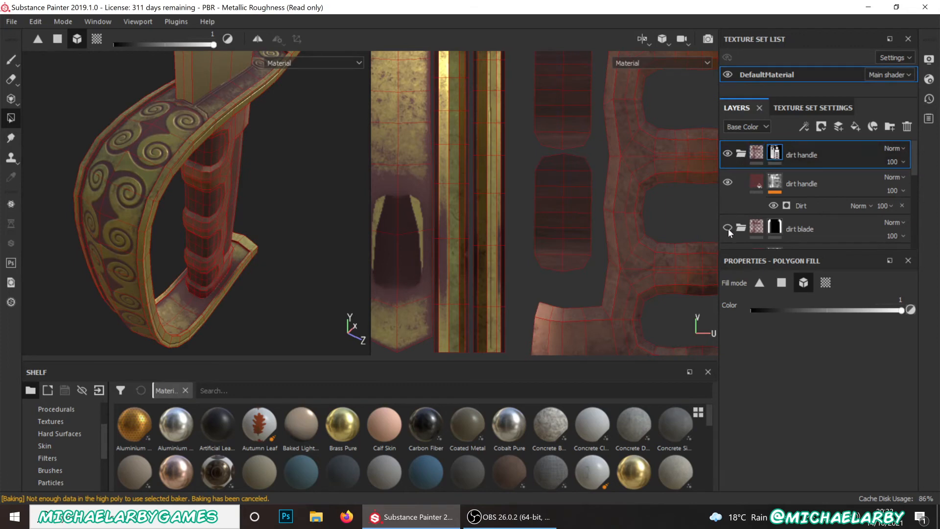
{"action": "left_click_drag", "start_coordinate": [214, 135], "coordinate": [170, 100], "text": "alt"}
{"action": "scroll", "coordinate": [170, 164], "scroll_direction": "down", "scroll_amount": 4}
{"action": "middle_click_drag", "start_coordinate": [170, 100], "coordinate": [180, 68], "text": "alt"}
{"action": "left_click_drag", "start_coordinate": [201, 213], "coordinate": [220, 238], "text": "alt"}
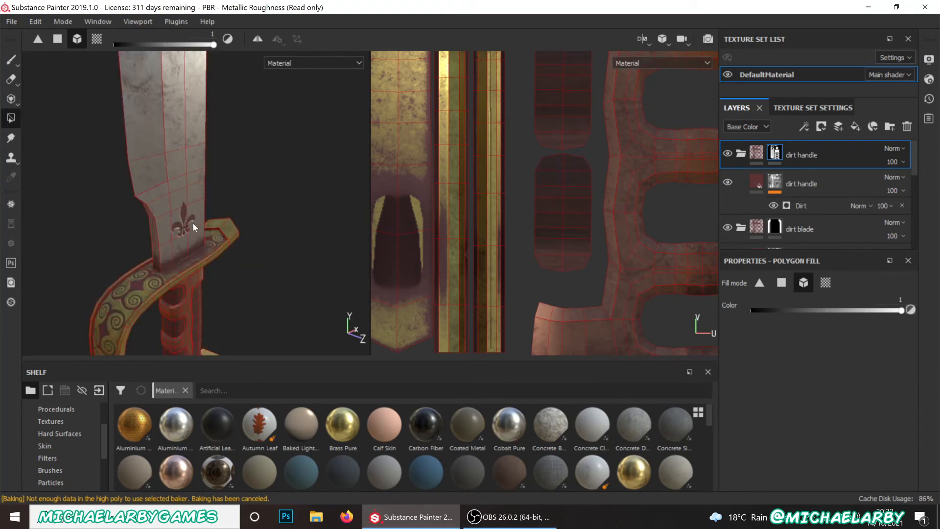
{"action": "middle_click_drag", "start_coordinate": [178, 180], "coordinate": [175, 120], "text": "alt"}
{"action": "scroll", "coordinate": [168, 181], "scroll_direction": "up", "scroll_amount": 3}
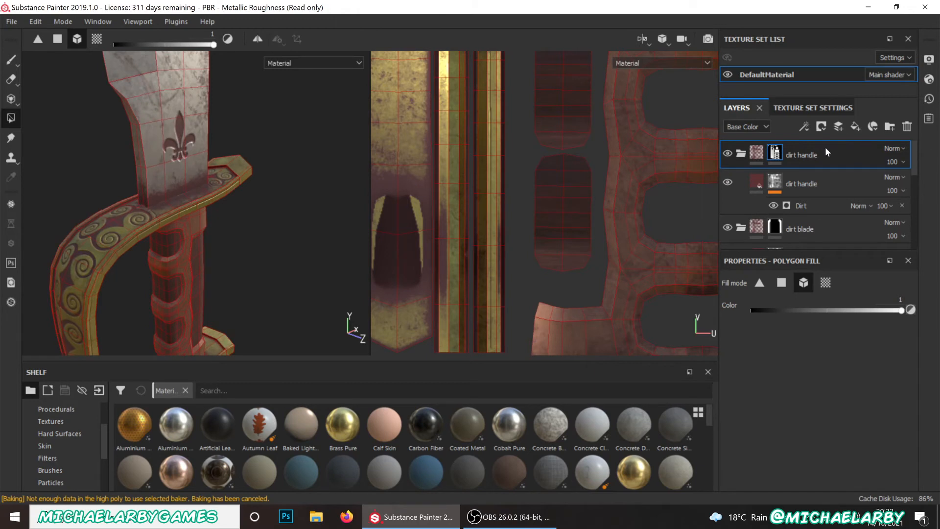
- Set the Dirt Level of the dirt handle layer's Dirt generator to 0.75
{"action": "left_click", "coordinate": [777, 180]}
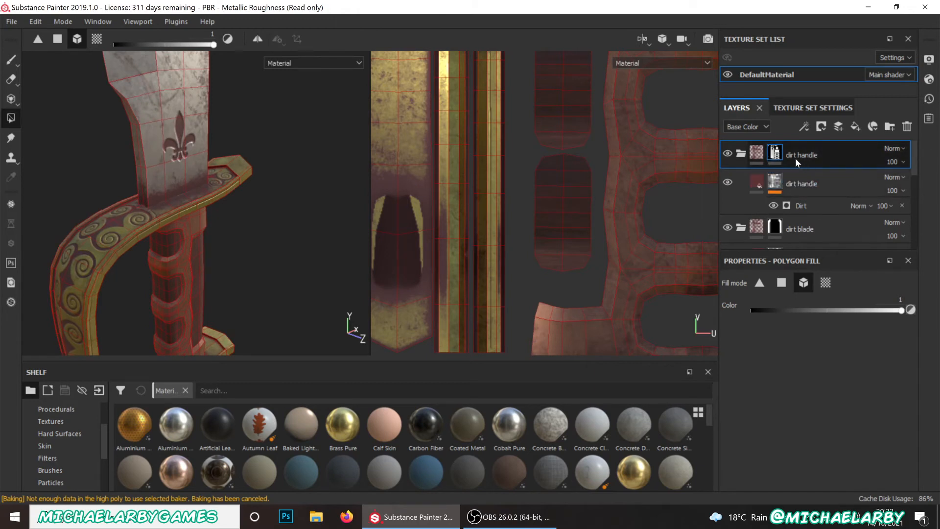
{"action": "scroll", "coordinate": [813, 205], "scroll_direction": "down", "scroll_amount": 1}
{"action": "scroll", "coordinate": [814, 204], "scroll_direction": "up", "scroll_amount": 1}
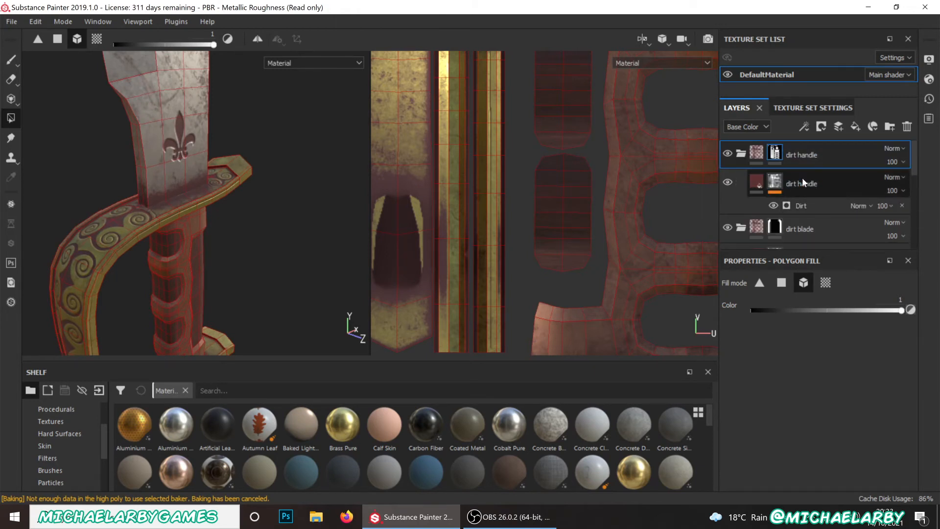
{"action": "left_click", "coordinate": [813, 182]}
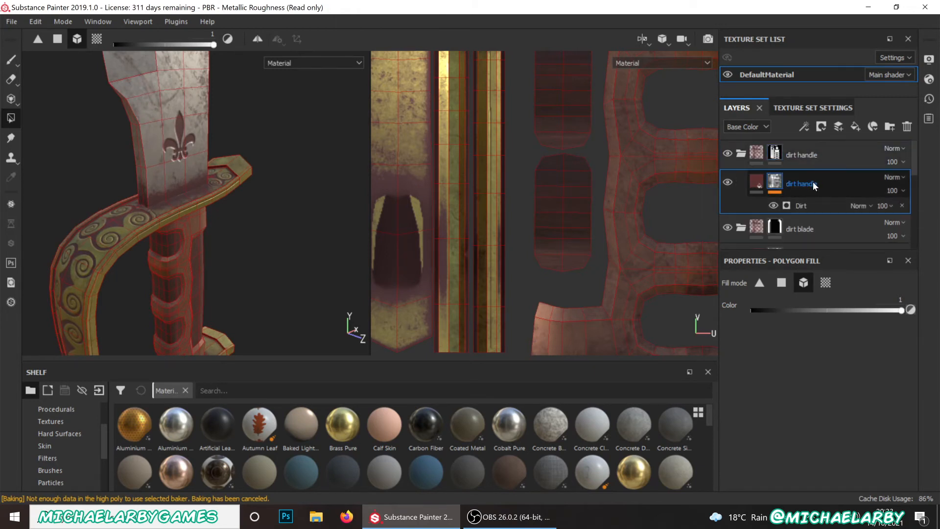
{"action": "left_click", "coordinate": [816, 206]}
{"action": "mouse_move", "coordinate": [863, 360]}
{"action": "left_mouse_down"}
{"action": "mouse_move", "coordinate": [813, 361]}
{"action": "mouse_move", "coordinate": [874, 366]}
{"action": "mouse_move", "coordinate": [860, 366]}
{"action": "left_mouse_up"}
{"action": "left_click_drag", "start_coordinate": [142, 252], "coordinate": [167, 179], "text": "alt"}
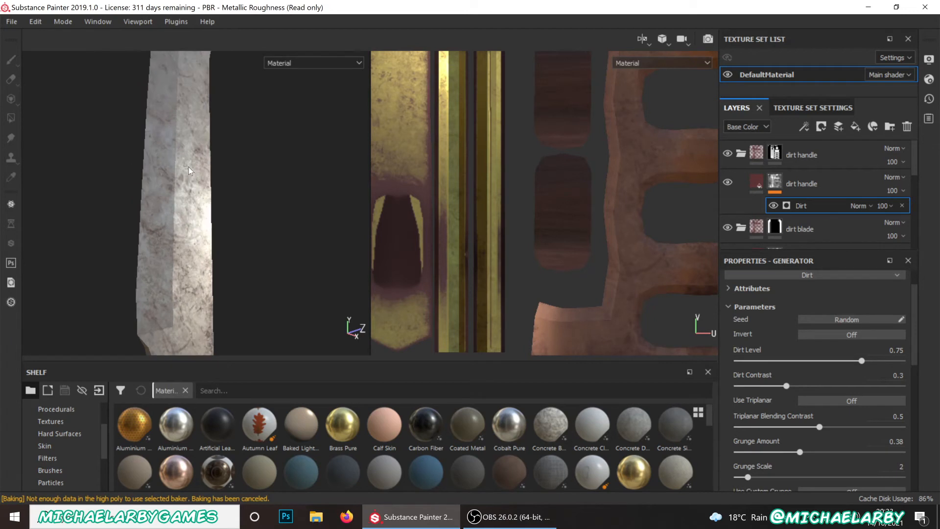
- Set the dirt blade layer's Dirt generator to a Dirt Level of 0.54 and a Grunge Amount of 0.81
{"action": "left_click", "coordinate": [830, 152]}
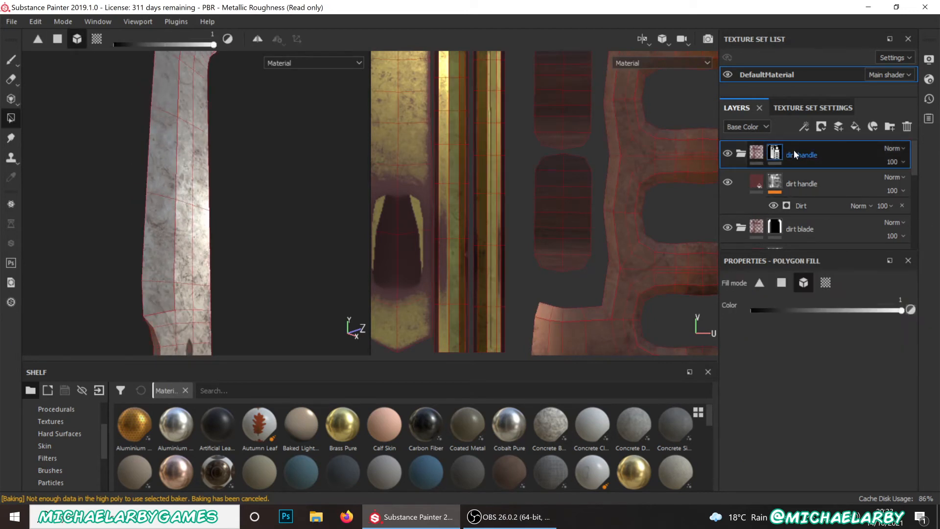
{"action": "left_click", "coordinate": [825, 226]}
{"action": "scroll", "coordinate": [818, 230], "scroll_direction": "down", "scroll_amount": 3}
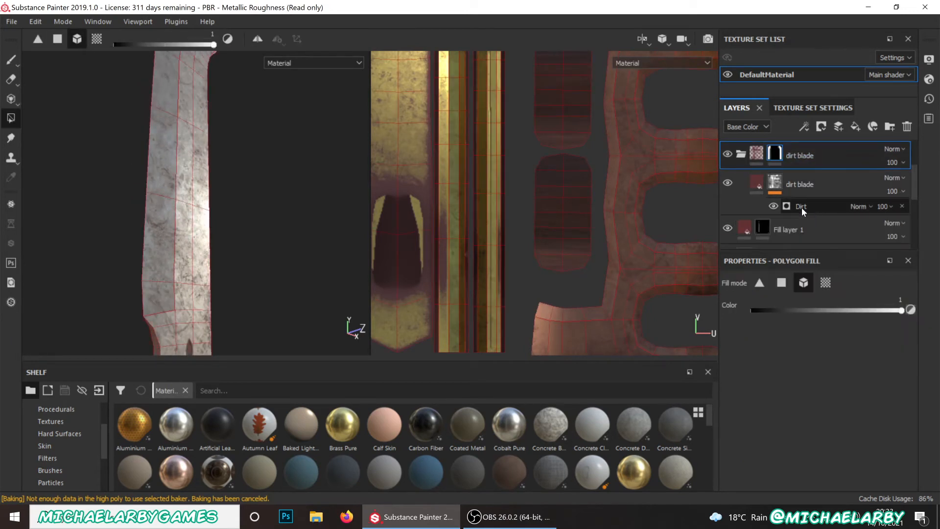
{"action": "left_click", "coordinate": [813, 206]}
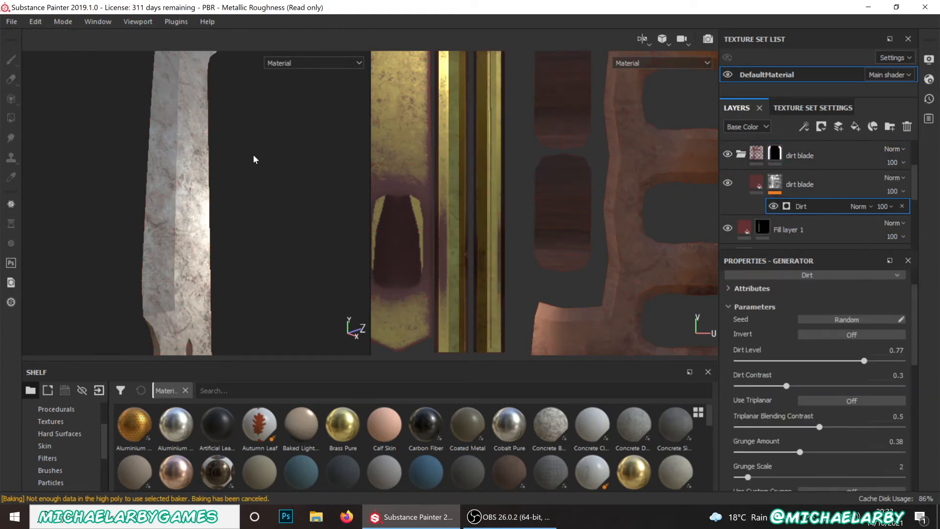
{"action": "left_click_drag", "start_coordinate": [253, 159], "coordinate": [211, 223], "text": "alt"}
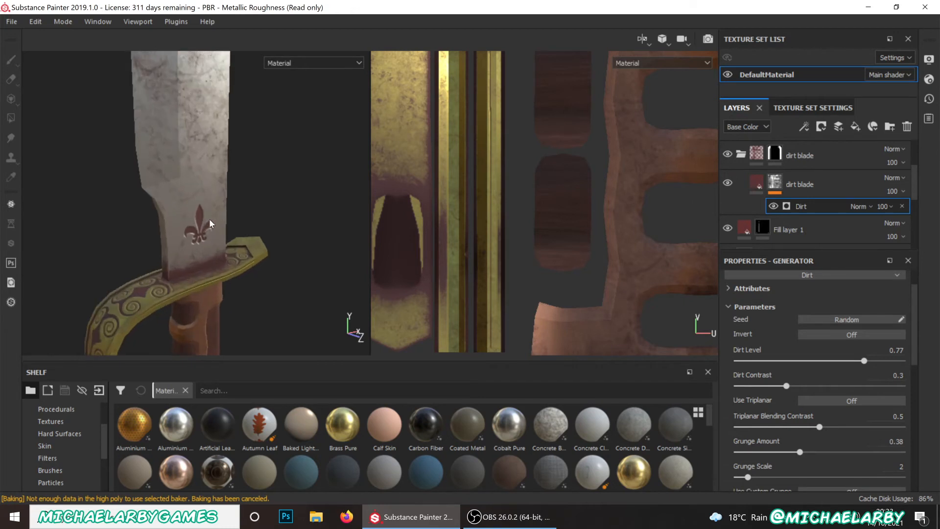
{"action": "left_click_drag", "start_coordinate": [856, 361], "coordinate": [826, 360]}
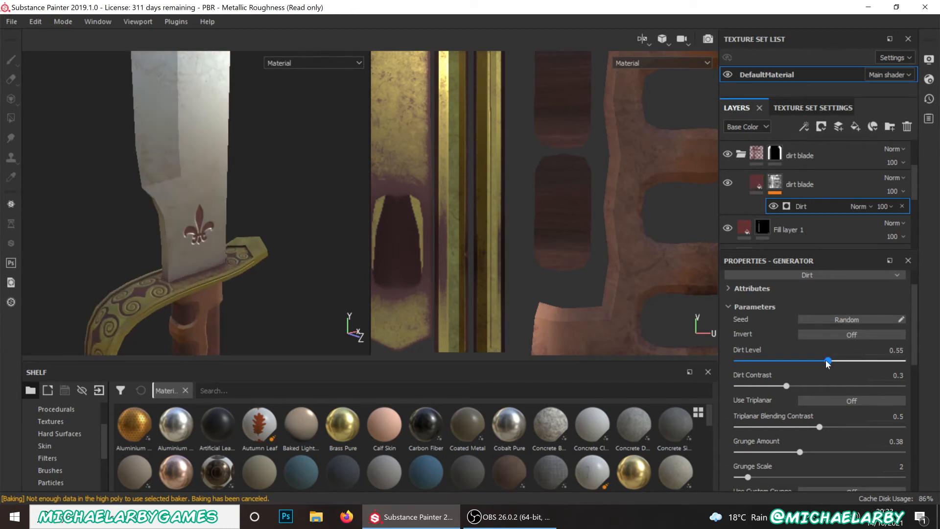
{"action": "left_click_drag", "start_coordinate": [801, 451], "coordinate": [871, 442]}
{"action": "left_click_drag", "start_coordinate": [196, 162], "coordinate": [189, 272], "text": "alt"}
{"action": "scroll", "coordinate": [188, 269], "scroll_direction": "up", "scroll_amount": 5}
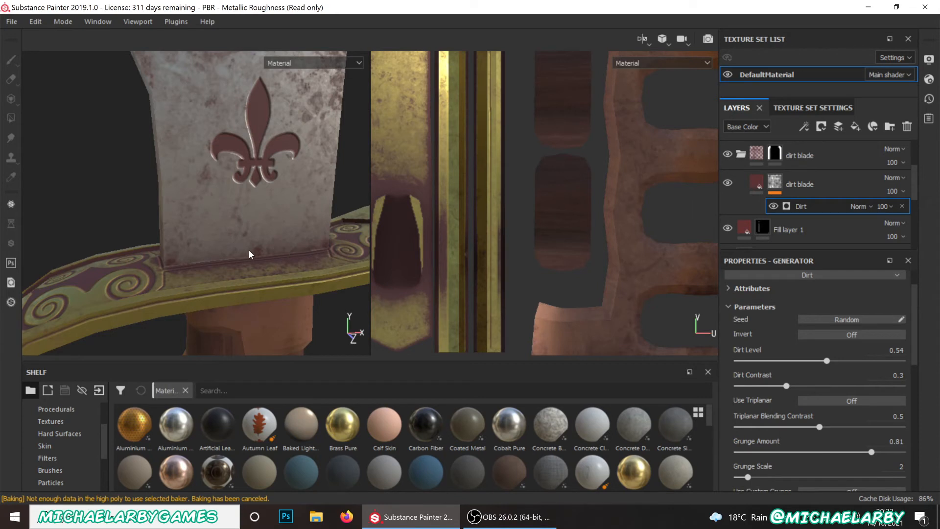
- Refine the blade's Dirt generator to a Dirt Level of 0.58 and a Grunge Amount of 0.71, checking the sword
{"action": "left_click_drag", "start_coordinate": [827, 362], "coordinate": [830, 362]}
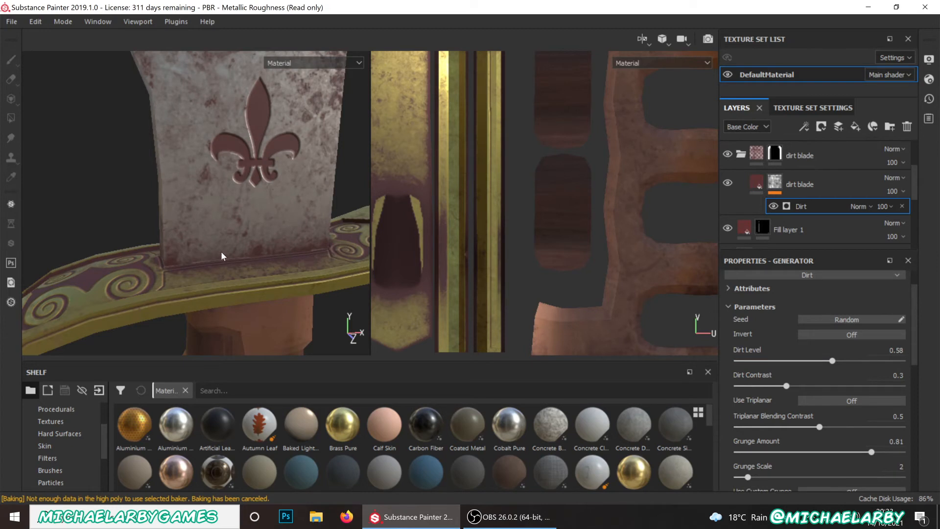
{"action": "scroll", "coordinate": [187, 236], "scroll_direction": "down", "scroll_amount": 5}
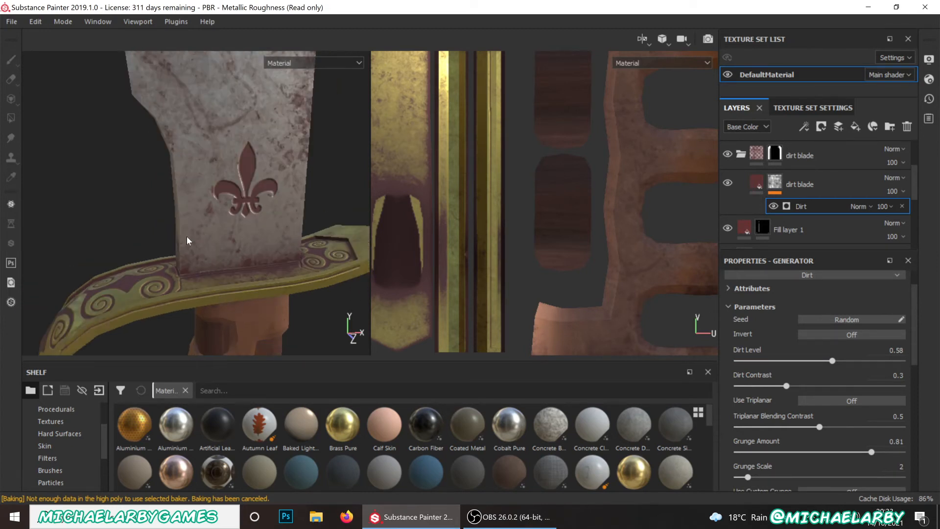
{"action": "left_click_drag", "start_coordinate": [186, 236], "coordinate": [200, 150], "text": "alt"}
{"action": "right_click_drag", "start_coordinate": [200, 149], "coordinate": [191, 317], "text": "alt"}
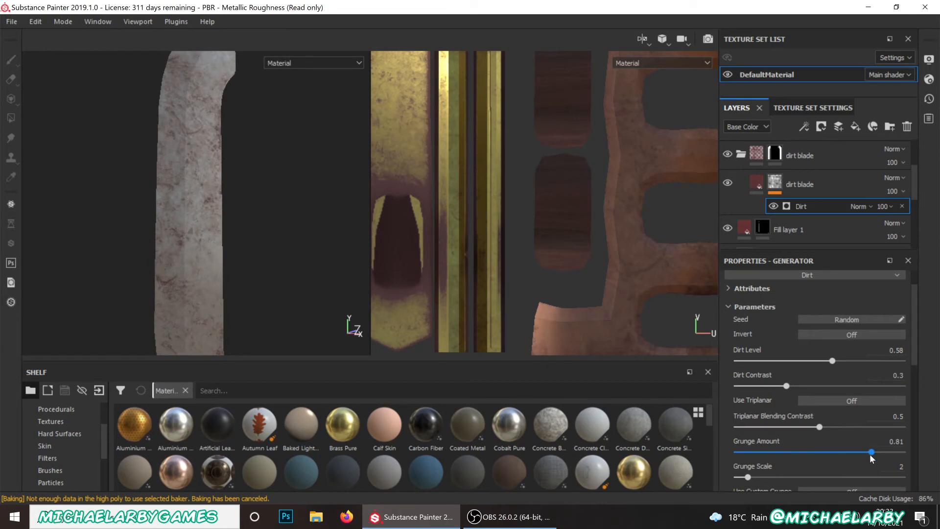
{"action": "left_click_drag", "start_coordinate": [869, 453], "coordinate": [854, 453]}
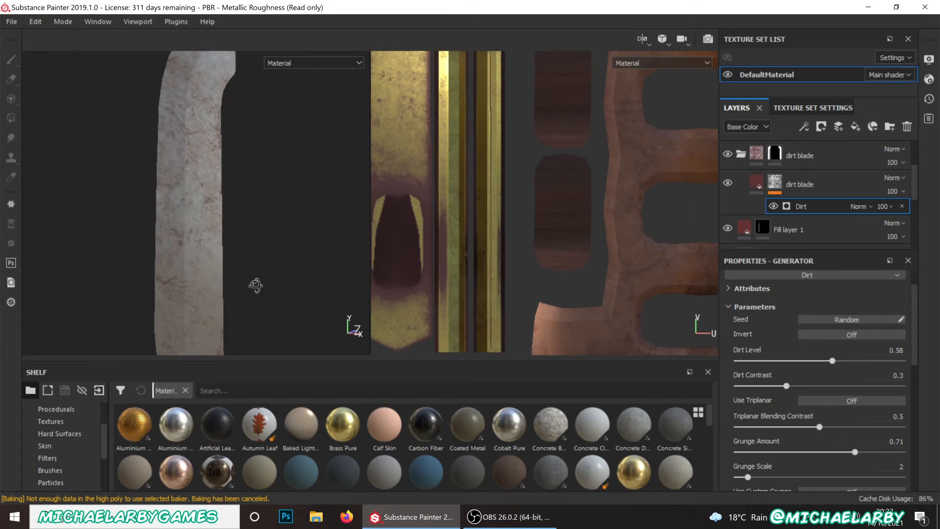
{"action": "left_click_drag", "start_coordinate": [254, 285], "coordinate": [195, 252], "text": "alt"}
{"action": "left_click_drag", "start_coordinate": [266, 221], "coordinate": [195, 154], "text": "alt"}
{"action": "scroll", "coordinate": [195, 154], "scroll_direction": "up", "scroll_amount": 10}
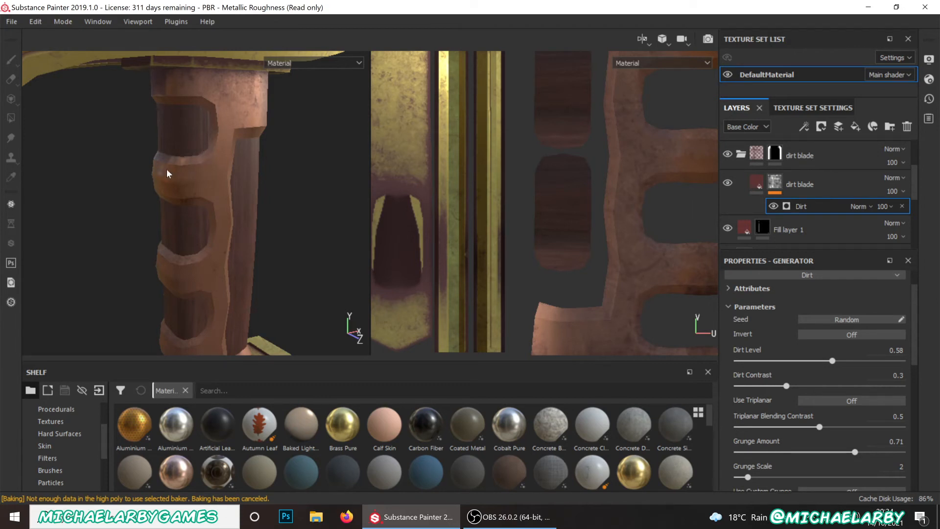
- Add a new fill layer and place it outside the dirt folders, between Fill layer 1 and Wood Walnut
{"action": "scroll", "coordinate": [817, 169], "scroll_direction": "up", "scroll_amount": 3}
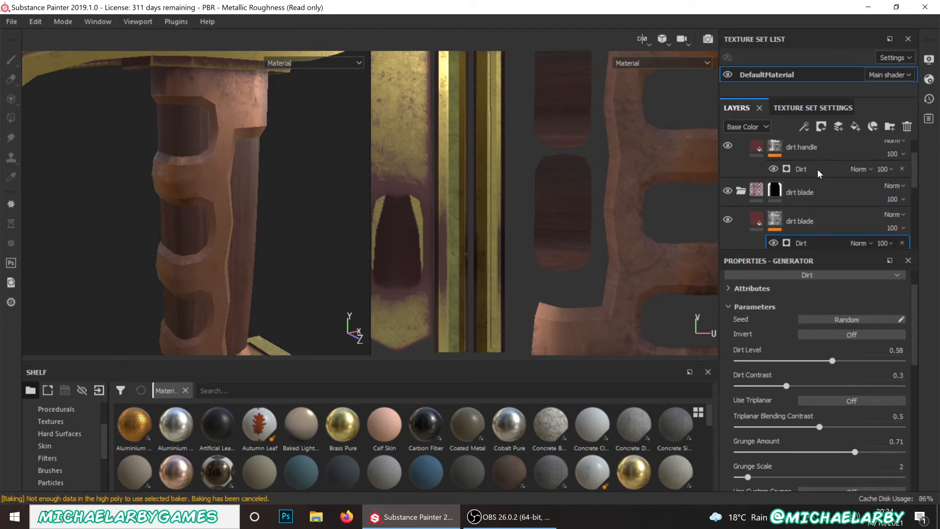
{"action": "left_click", "coordinate": [854, 126]}
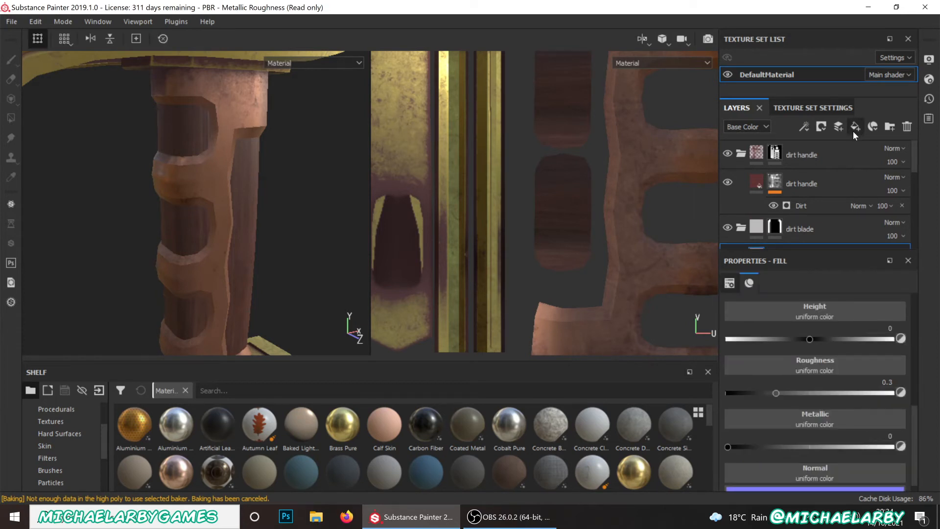
{"action": "scroll", "coordinate": [808, 207], "scroll_direction": "down", "scroll_amount": 2}
{"action": "scroll", "coordinate": [808, 206], "scroll_direction": "up", "scroll_amount": 3}
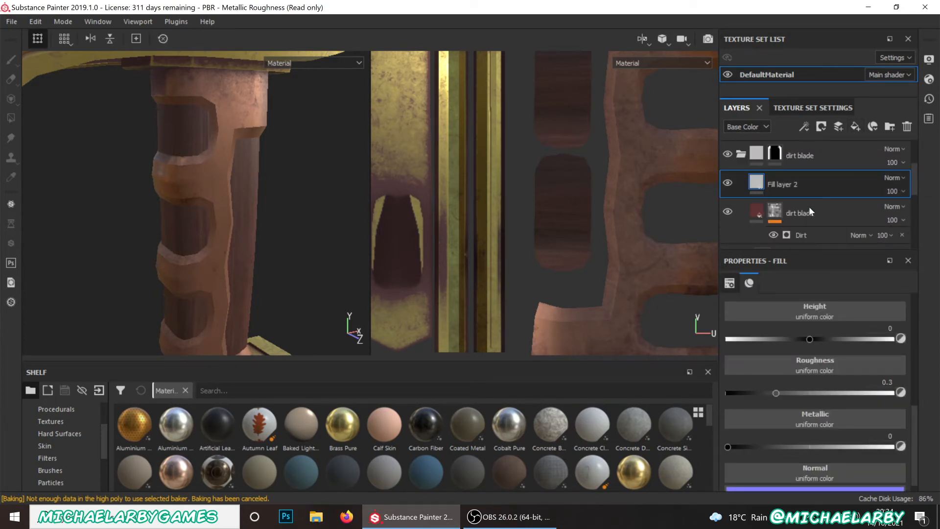
{"action": "left_click_drag", "start_coordinate": [808, 224], "coordinate": [814, 176]}
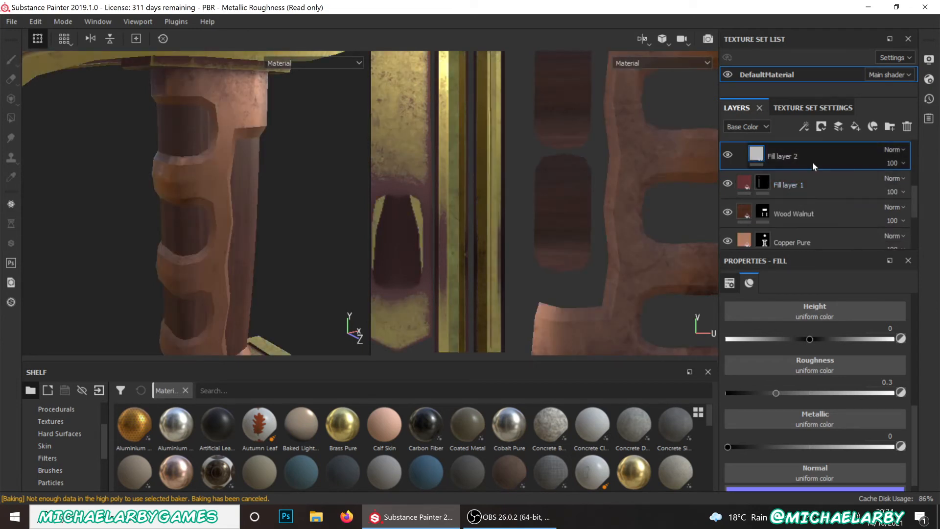
{"action": "left_click_drag", "start_coordinate": [811, 161], "coordinate": [810, 192]}
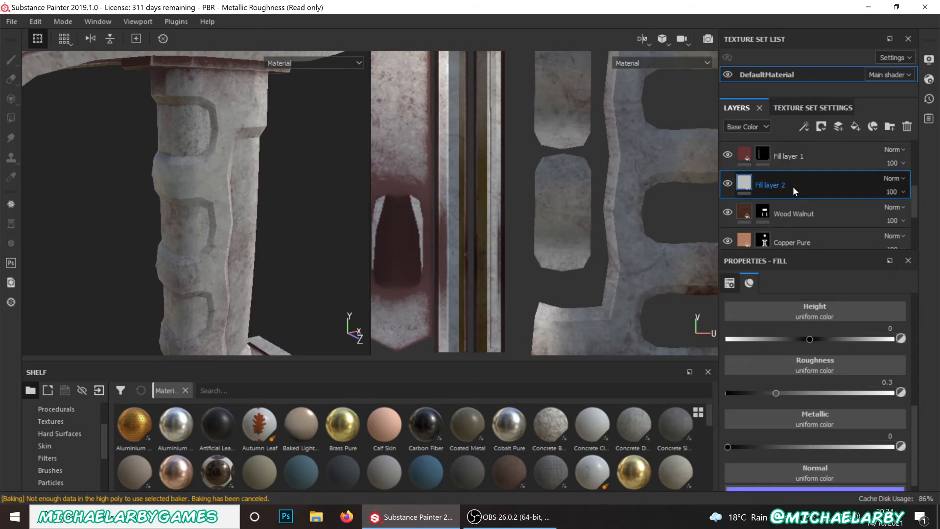
{"action": "scroll", "coordinate": [817, 188], "scroll_direction": "up", "scroll_amount": 1}
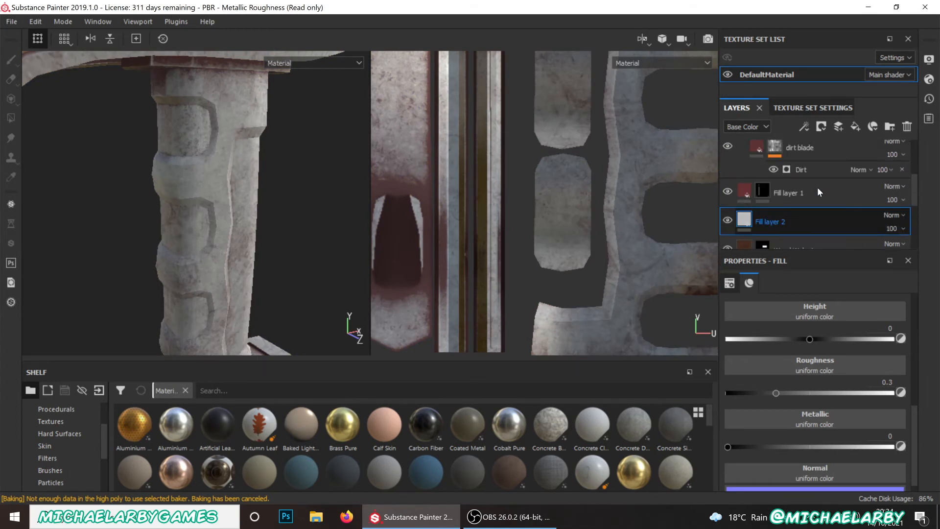
{"action": "scroll", "coordinate": [817, 188], "scroll_direction": "down", "scroll_amount": 1}
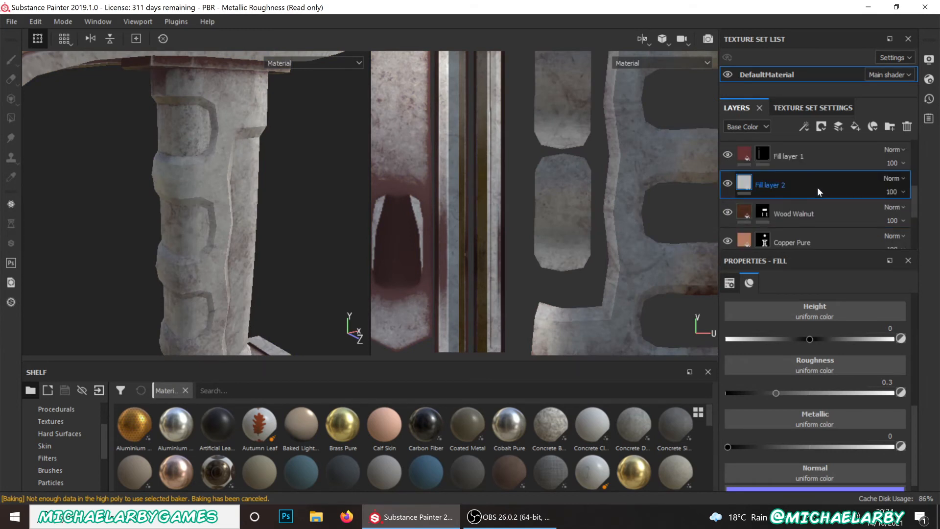
- Give Fill layer 2 a black mask driven by a Metal Edge Wear generator
{"action": "left_click", "coordinate": [824, 128]}
{"action": "left_click", "coordinate": [836, 152]}
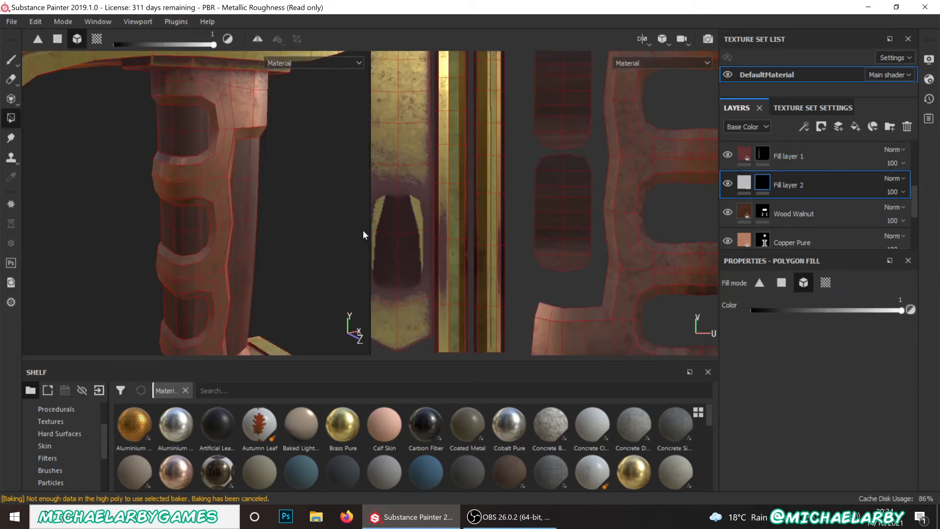
{"action": "scroll", "coordinate": [361, 229], "scroll_direction": "down", "scroll_amount": 3}
{"action": "scroll", "coordinate": [480, 209], "scroll_direction": "down", "scroll_amount": 5}
{"action": "scroll", "coordinate": [472, 210], "scroll_direction": "down", "scroll_amount": 2}
{"action": "scroll", "coordinate": [567, 169], "scroll_direction": "up", "scroll_amount": 4}
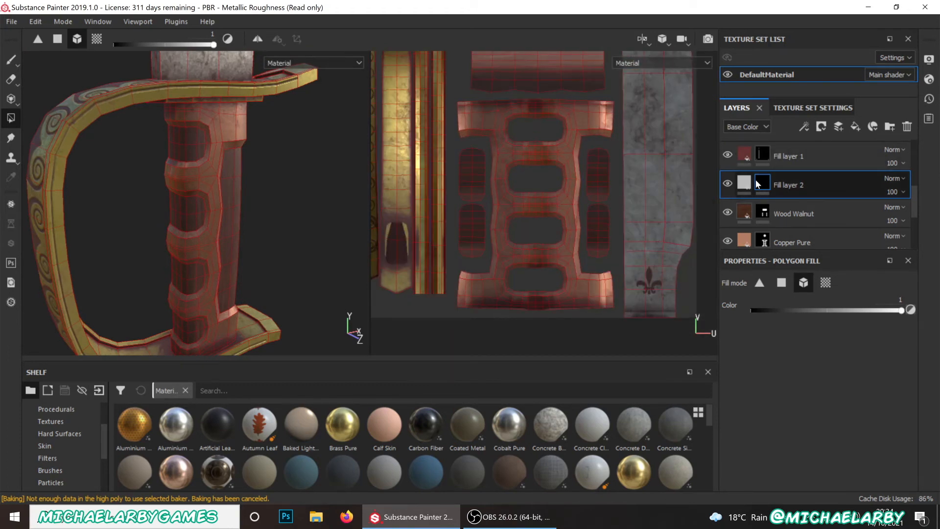
{"action": "mouse_move", "coordinate": [766, 186]}
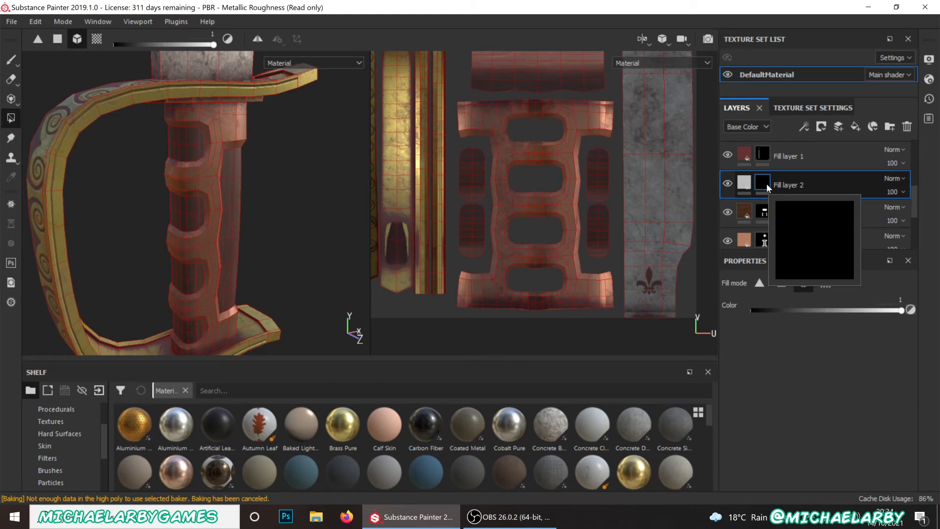
{"action": "left_click", "coordinate": [804, 128]}
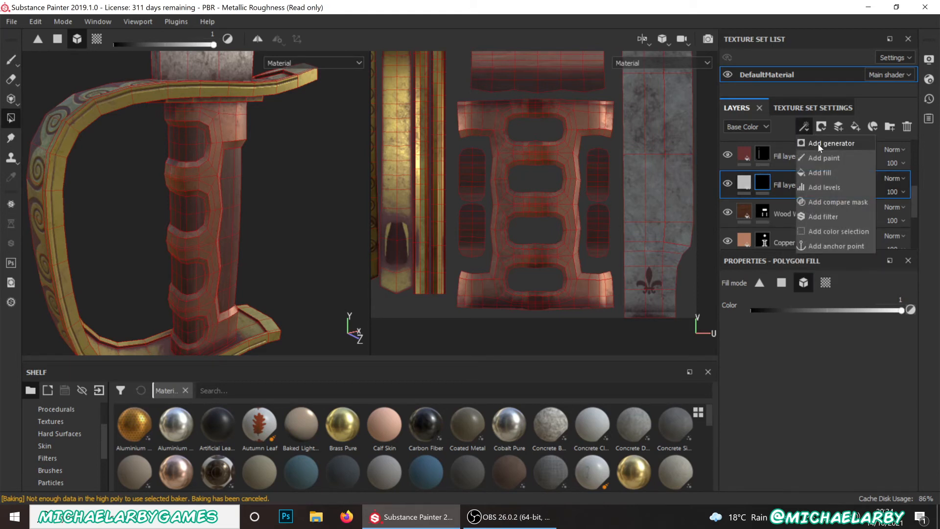
{"action": "left_click", "coordinate": [818, 144]}
{"action": "left_click", "coordinate": [799, 300]}
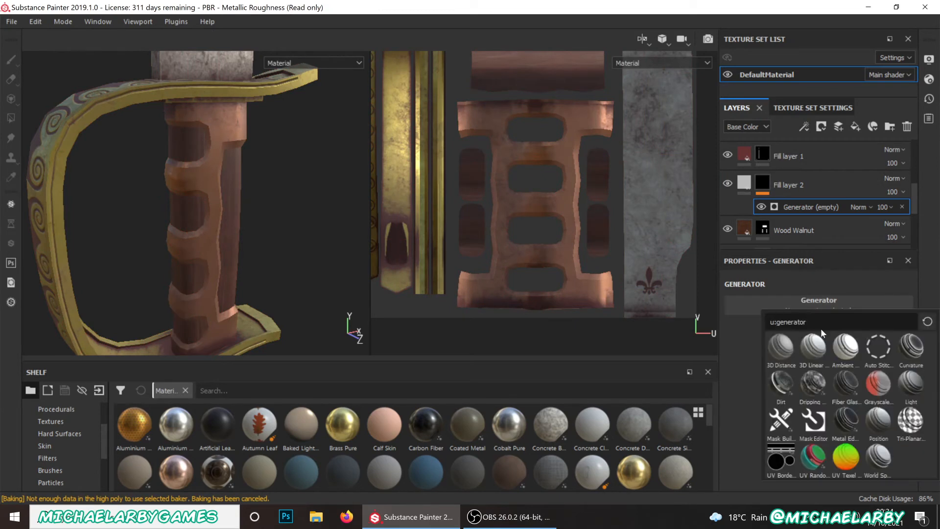
{"action": "left_click", "coordinate": [849, 422]}
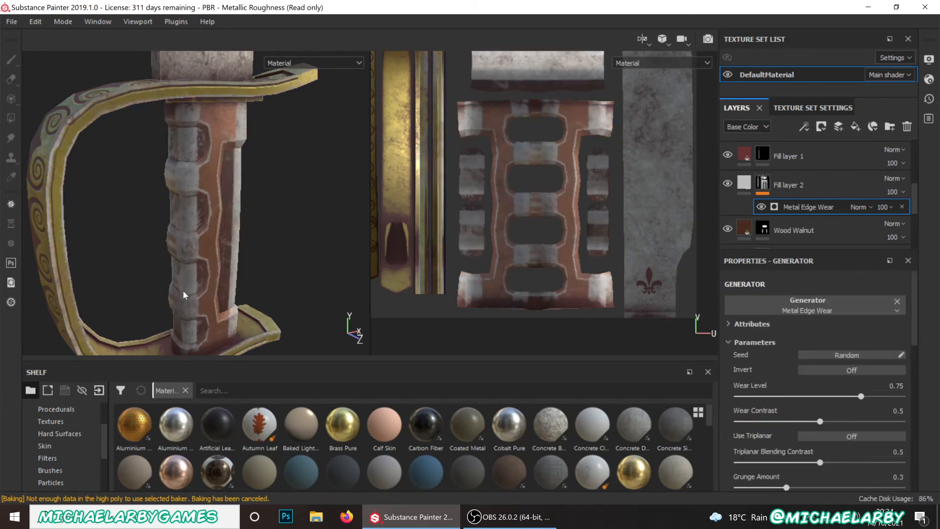
- Set the Metal Edge Wear generator's Wear Level to 0.33 and Wear Contrast to 0
{"action": "left_click_drag", "start_coordinate": [184, 293], "coordinate": [138, 210], "text": "alt"}
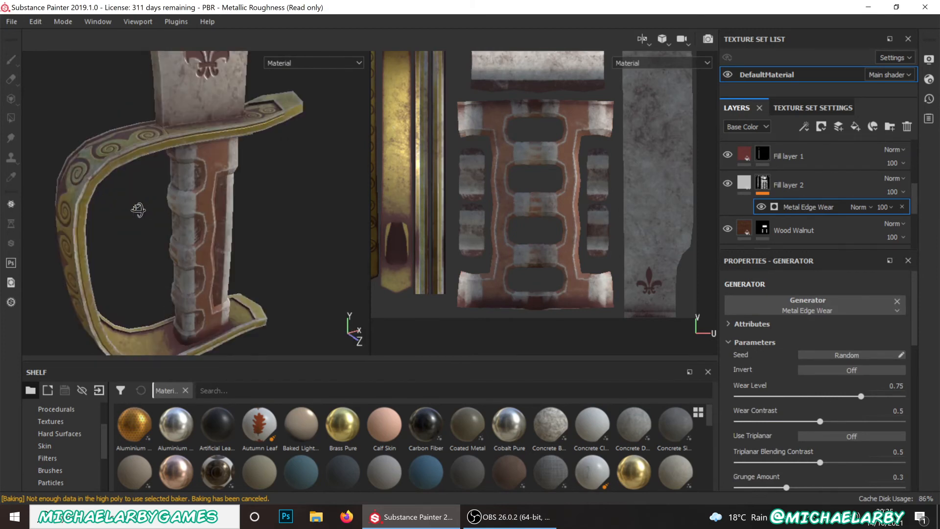
{"action": "scroll", "coordinate": [162, 199], "scroll_direction": "up", "scroll_amount": 5}
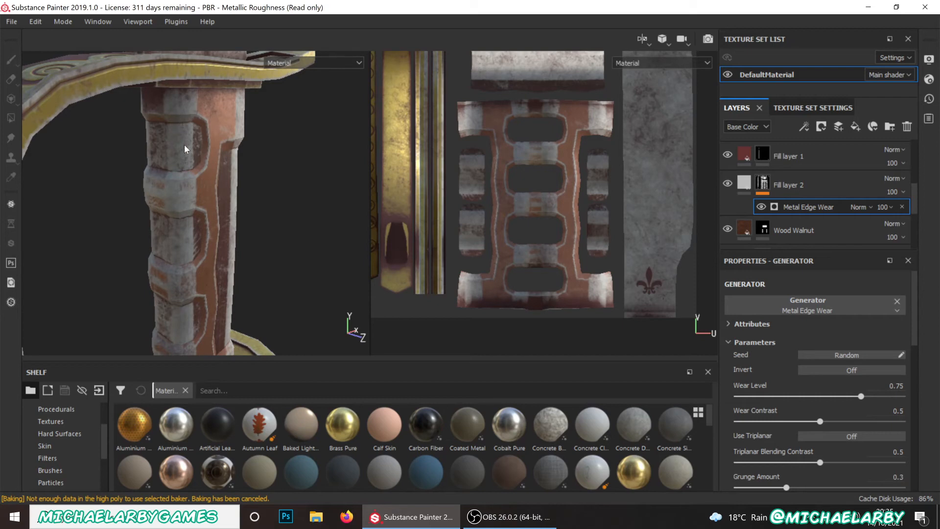
{"action": "left_click_drag", "start_coordinate": [187, 292], "coordinate": [260, 226], "text": "alt"}
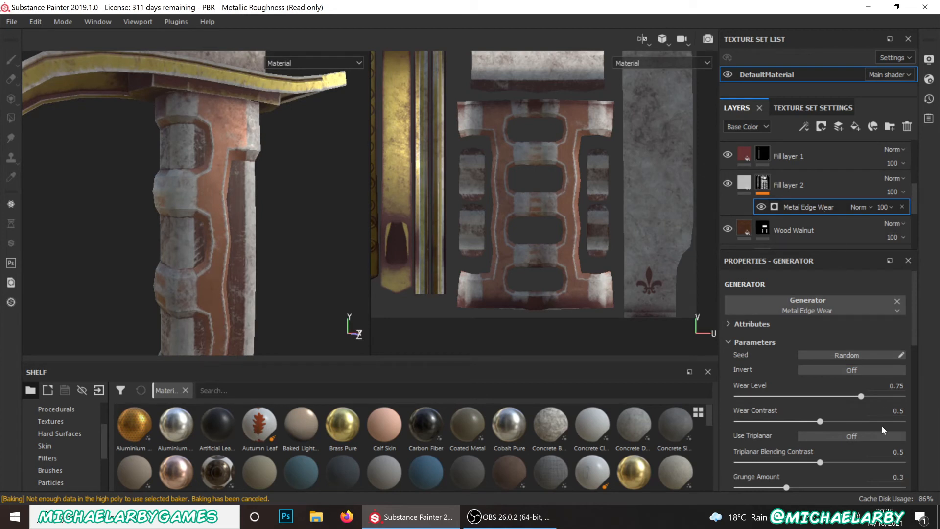
{"action": "left_click_drag", "start_coordinate": [858, 397], "coordinate": [723, 410]}
{"action": "left_click_drag", "start_coordinate": [98, 176], "coordinate": [518, 216], "text": "alt"}
{"action": "scroll", "coordinate": [800, 371], "scroll_direction": "down", "scroll_amount": 2}
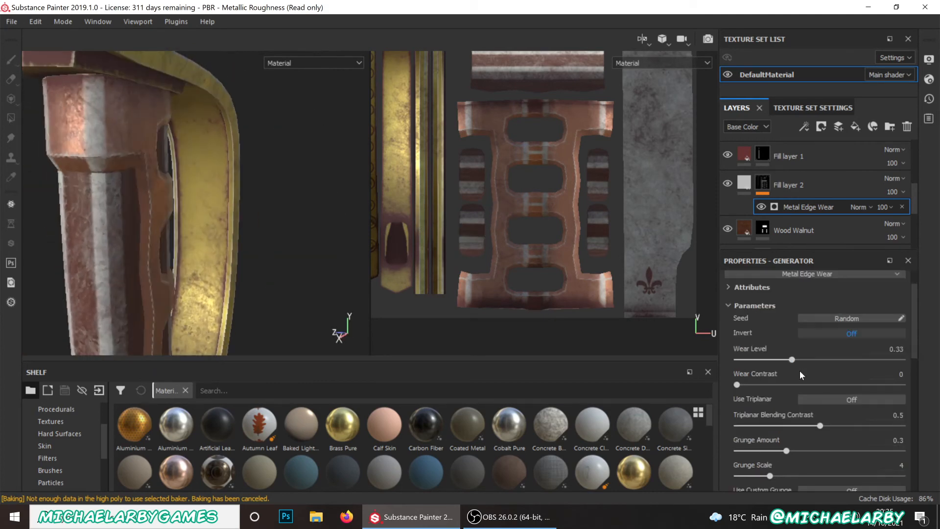
- Set the generator's Grunge Amount to 0.22, Grunge Scale to 1 and Edges Smoothness to 8.09, checking the handle
{"action": "left_click_drag", "start_coordinate": [785, 413], "coordinate": [739, 434]}
{"action": "scroll", "coordinate": [753, 411], "scroll_direction": "down", "scroll_amount": 3}
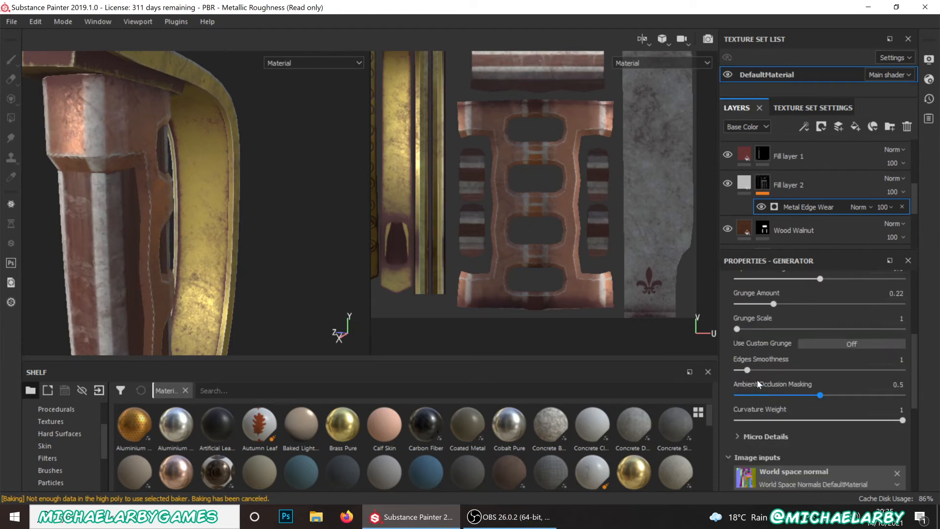
{"action": "left_click_drag", "start_coordinate": [747, 370], "coordinate": [820, 371]}
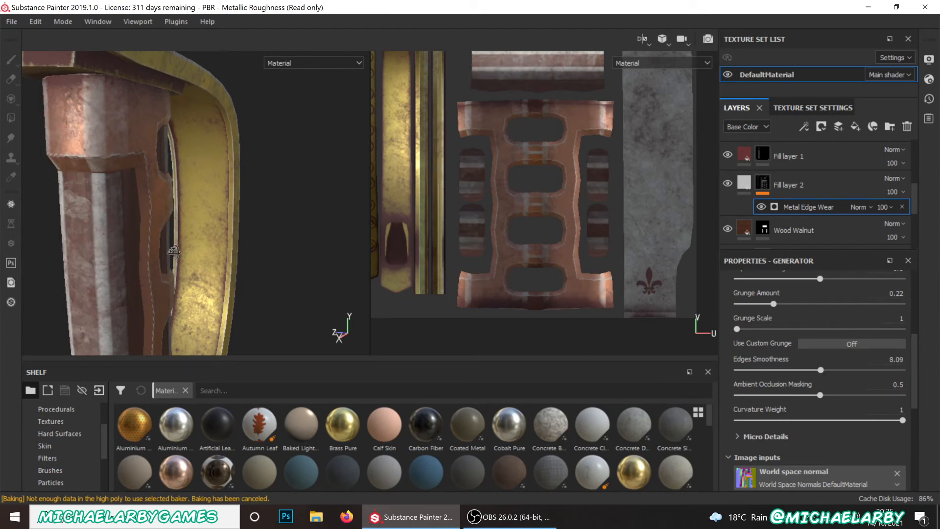
{"action": "left_click_drag", "start_coordinate": [174, 252], "coordinate": [361, 250], "text": "alt"}
{"action": "scroll", "coordinate": [312, 178], "scroll_direction": "up", "scroll_amount": 6}
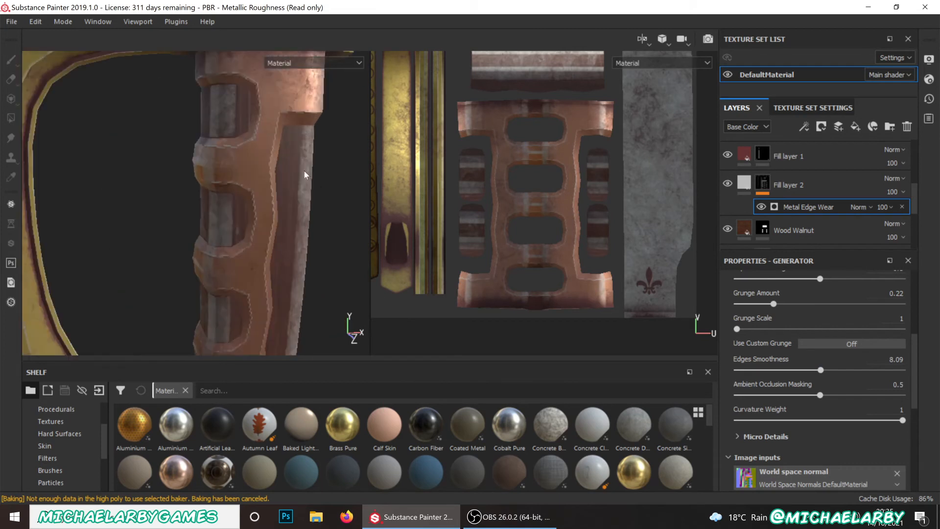
{"action": "left_click_drag", "start_coordinate": [219, 199], "coordinate": [245, 191], "text": "alt"}
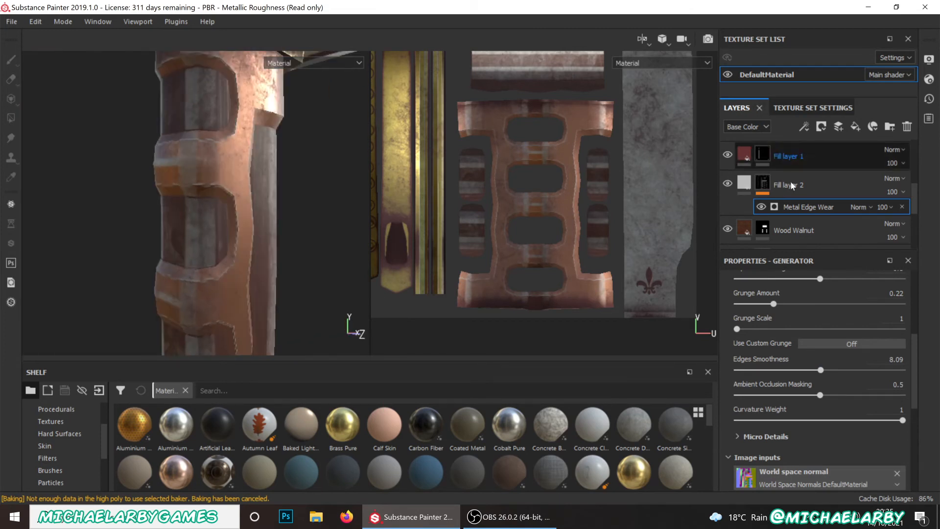
- Create a folder named "metal wear" and move Fill layer 2 into it
{"action": "left_click", "coordinate": [818, 183]}
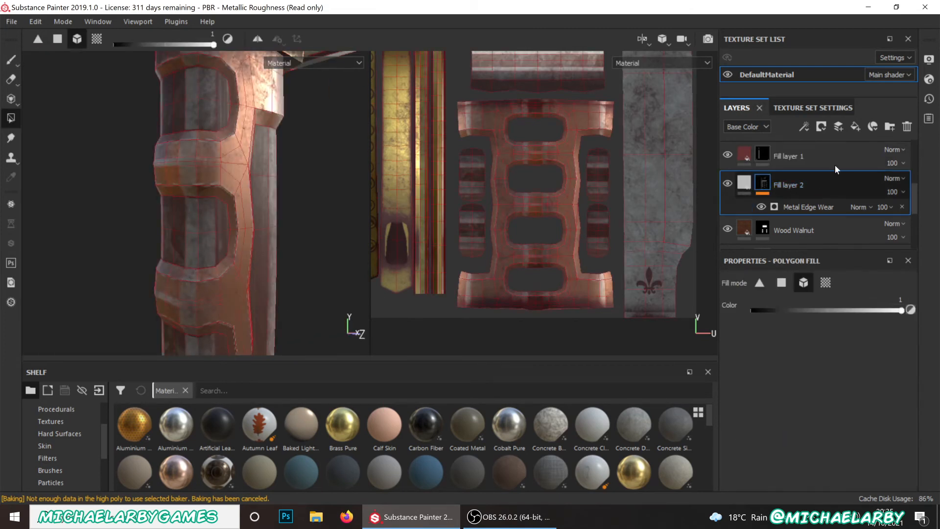
{"action": "left_click", "coordinate": [890, 127]}
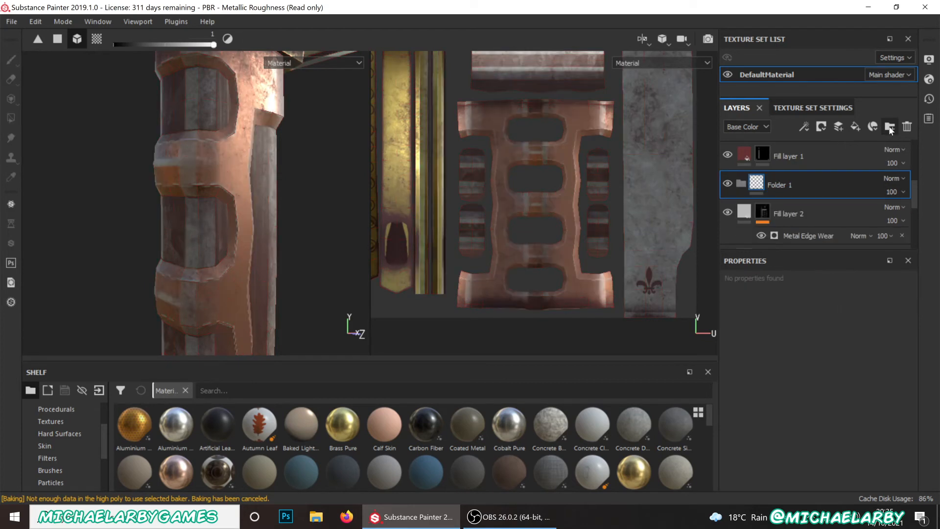
{"action": "double_click", "coordinate": [785, 186]}
{"action": "type", "text": "metal wear"}
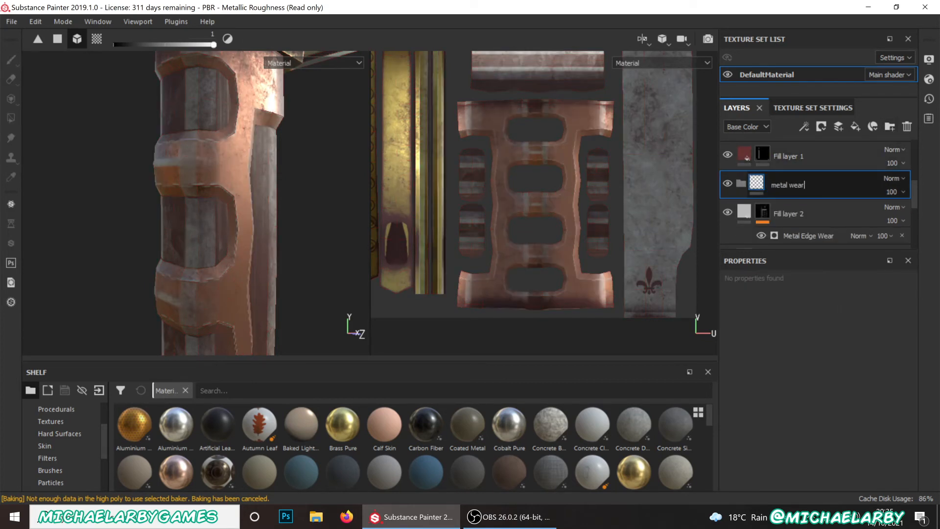
{"action": "key", "text": "Return"}
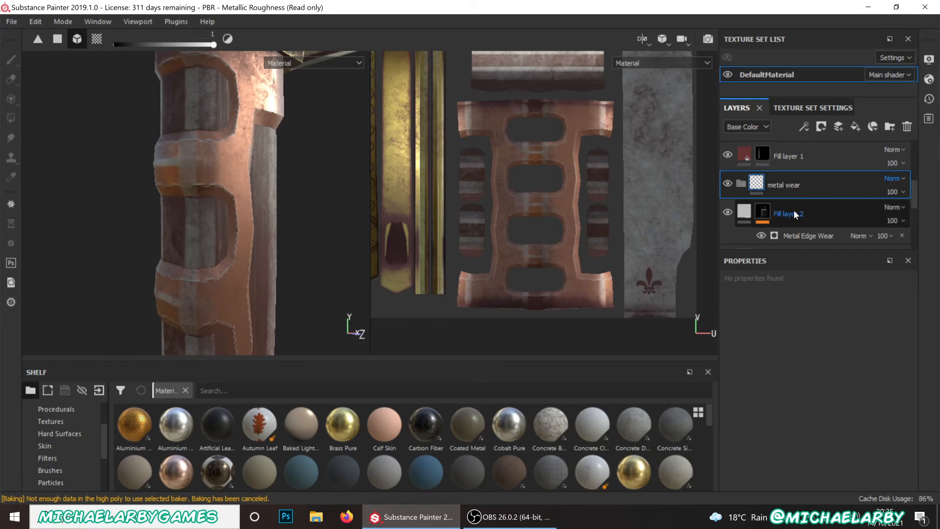
{"action": "left_click_drag", "start_coordinate": [807, 208], "coordinate": [799, 186]}
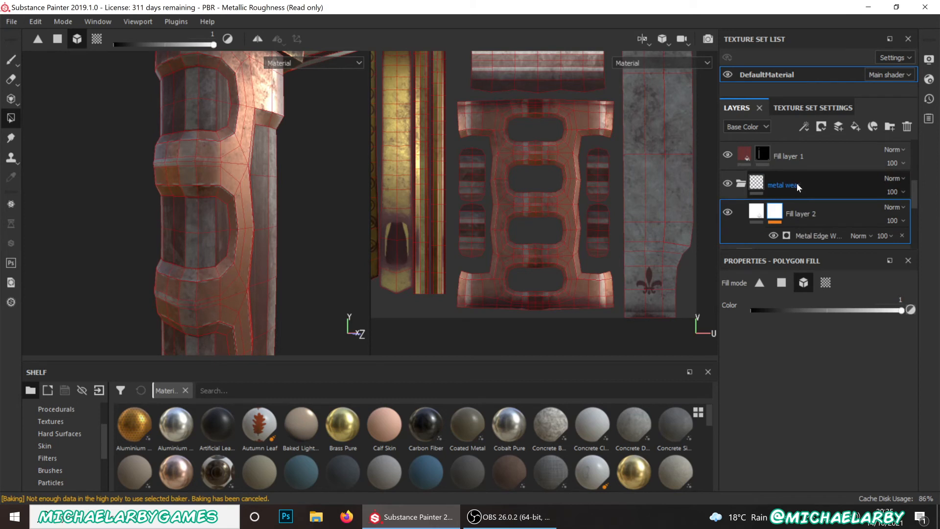
- Add a black mask to the metal wear folder and reveal only the copper grip frame with UV chunk fill
{"action": "left_click", "coordinate": [819, 187]}
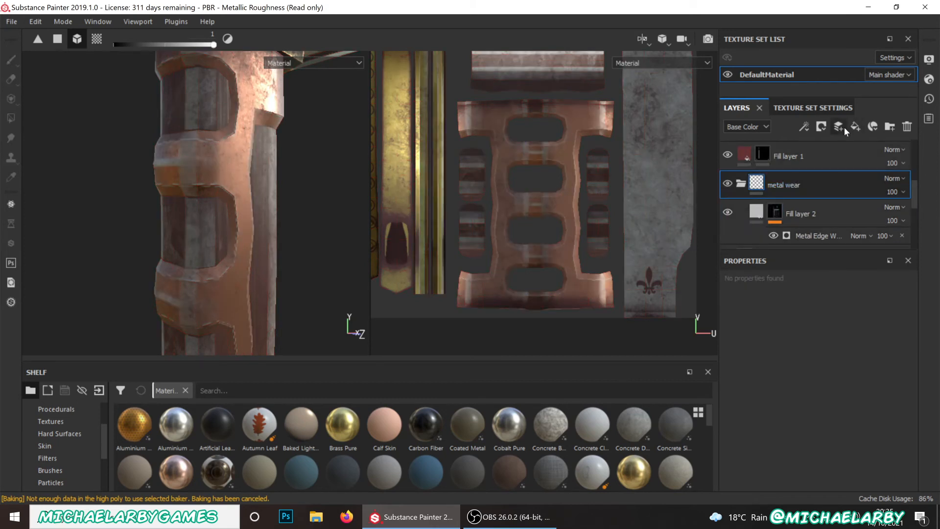
{"action": "left_click", "coordinate": [821, 128]}
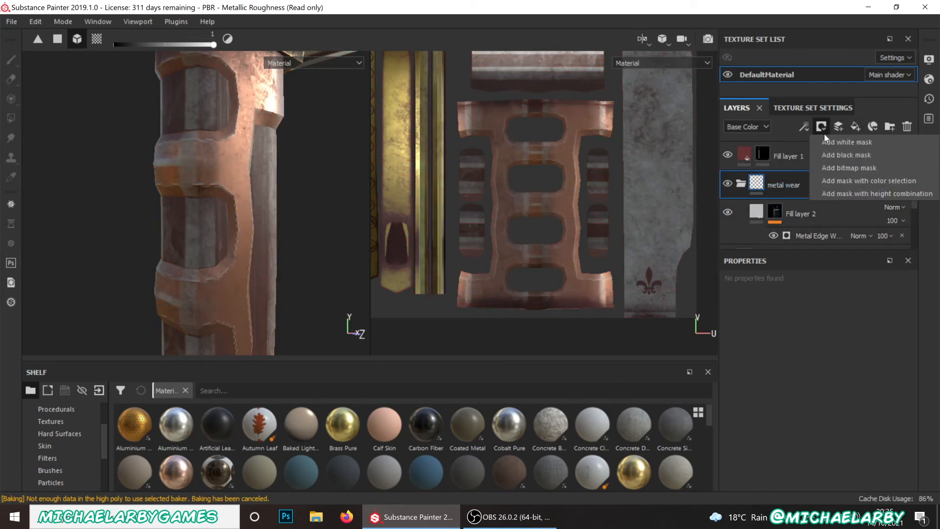
{"action": "left_click", "coordinate": [832, 157]}
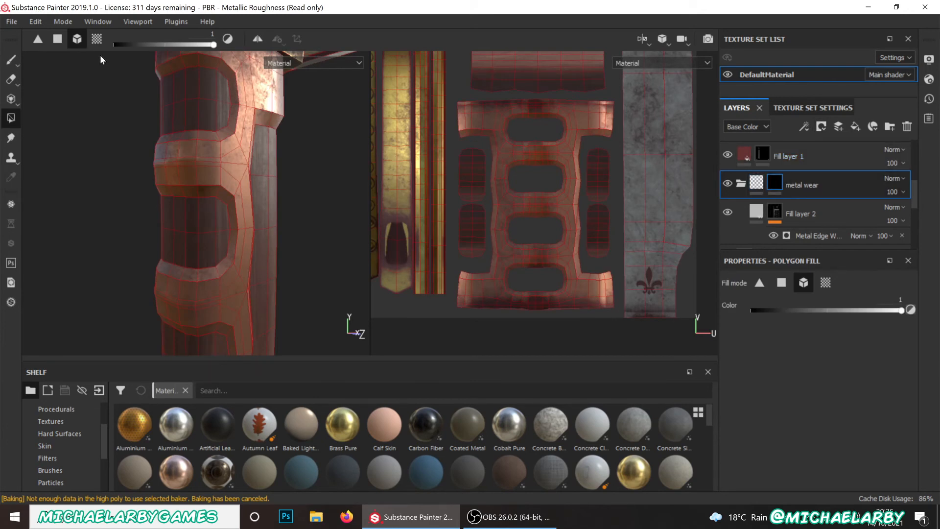
{"action": "left_click", "coordinate": [96, 40]}
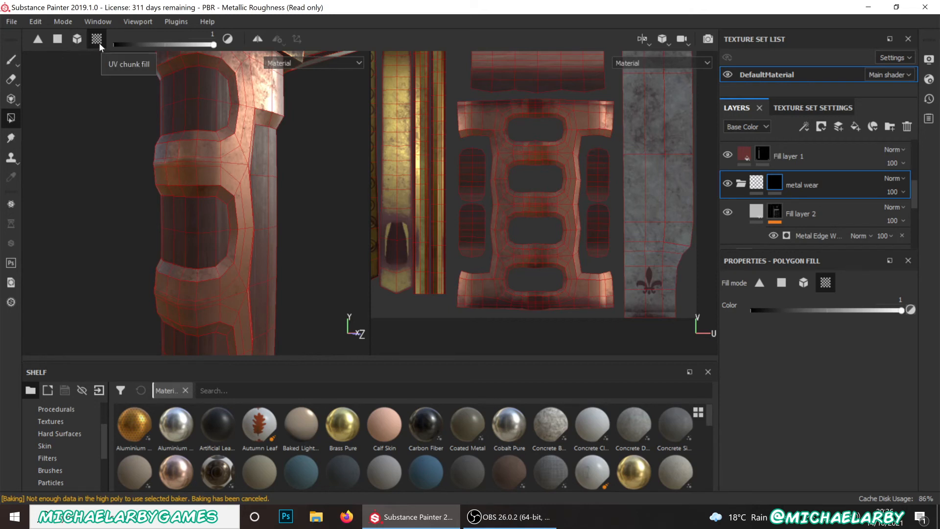
{"action": "left_click", "coordinate": [494, 125]}
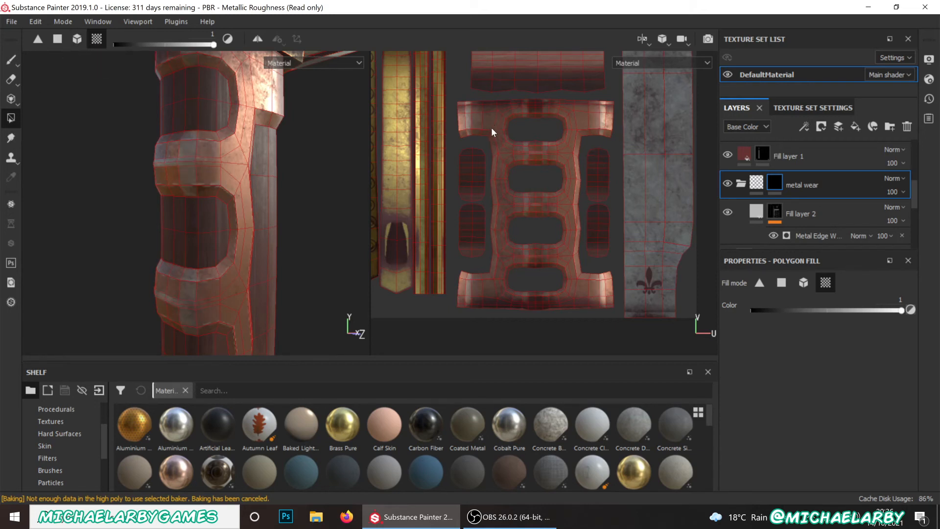
- Switch to the Paint tool and examine the edge wear on the copper grip frame from several angles up close
{"action": "left_click_drag", "start_coordinate": [344, 197], "coordinate": [2, 197], "text": "alt"}
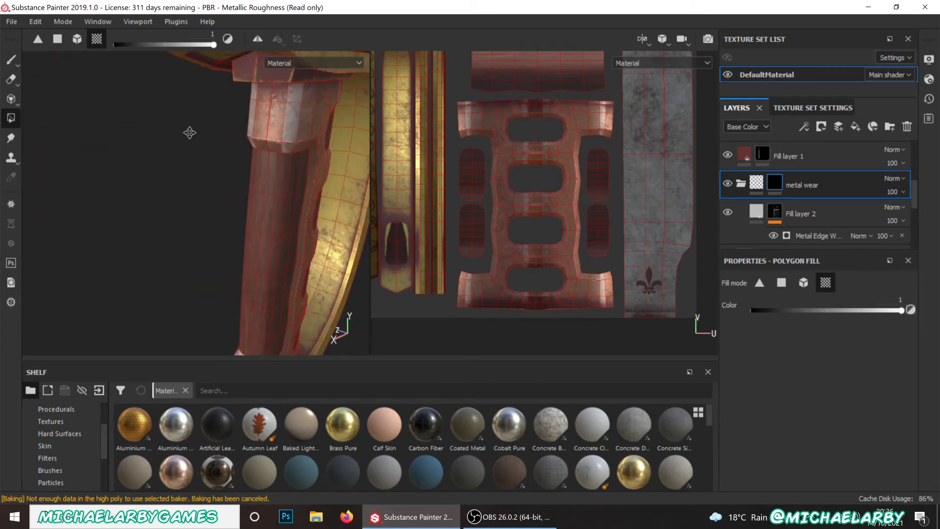
{"action": "left_click_drag", "start_coordinate": [189, 132], "coordinate": [165, 146], "text": "alt"}
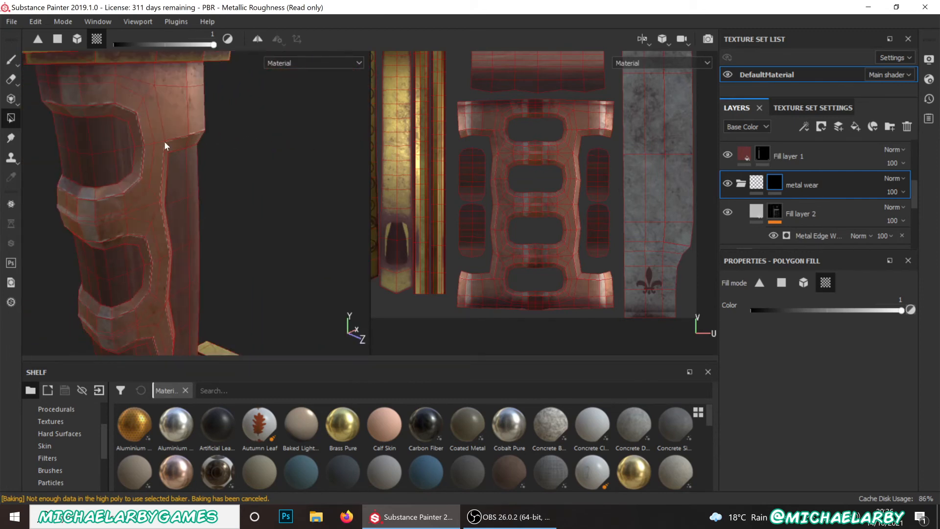
{"action": "left_click", "coordinate": [11, 59]}
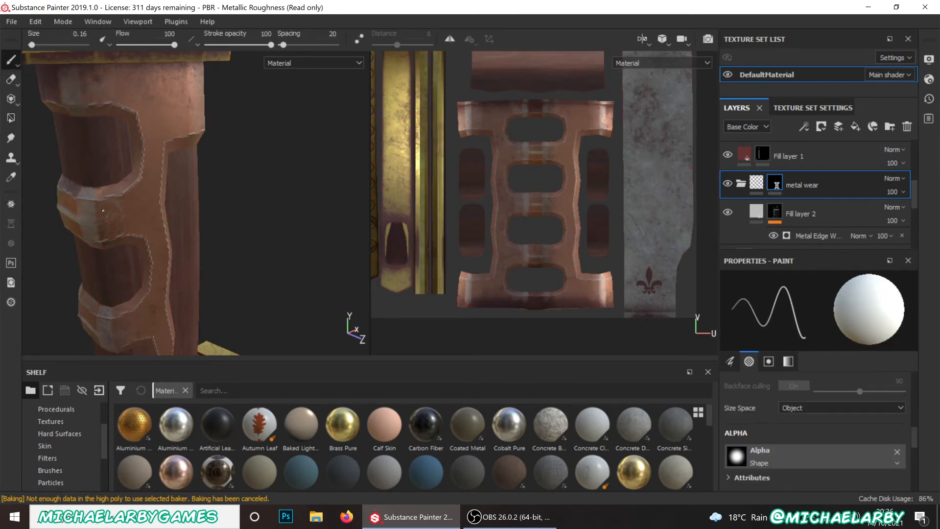
{"action": "scroll", "coordinate": [145, 218], "scroll_direction": "up", "scroll_amount": 2}
{"action": "left_click_drag", "start_coordinate": [145, 218], "coordinate": [65, 142], "text": "alt"}
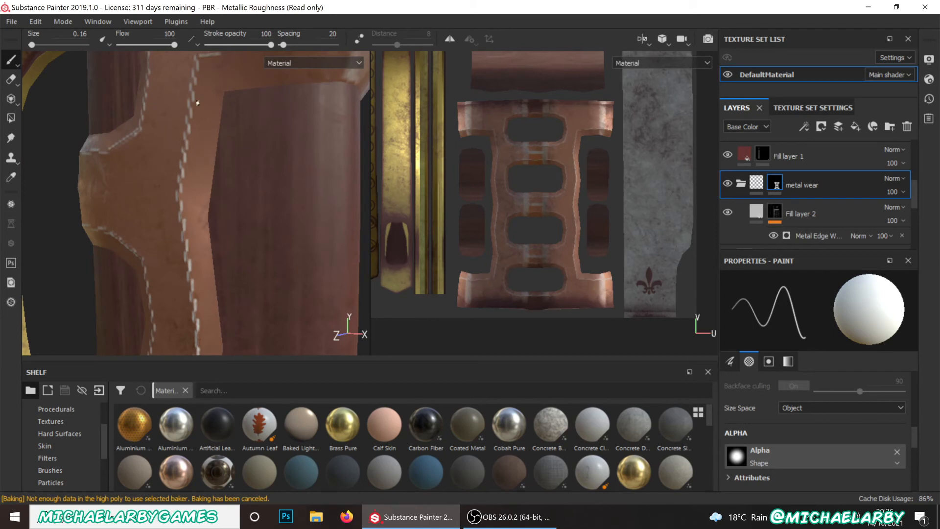
- Rename Fill layer 2 inside the metal wear folder as "metal wear"
{"action": "left_click_drag", "start_coordinate": [185, 245], "coordinate": [308, 223], "text": "alt"}
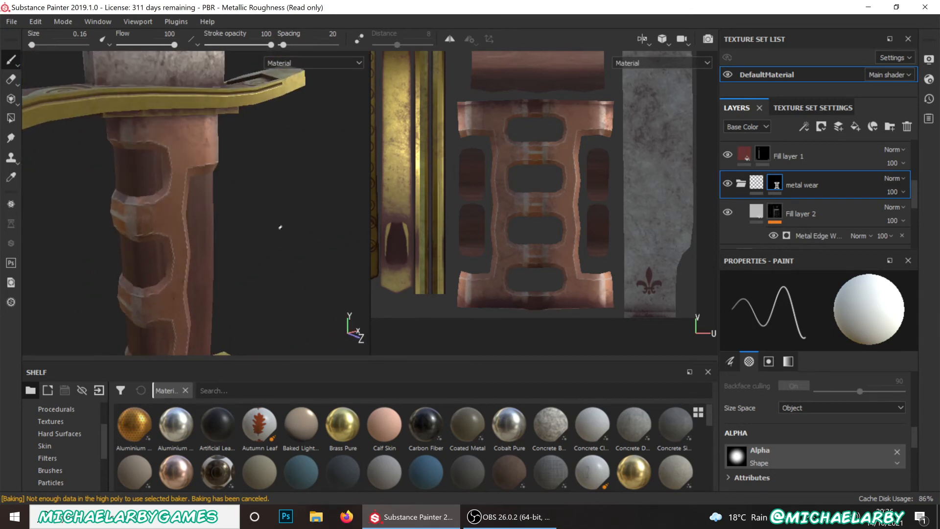
{"action": "left_click", "coordinate": [809, 204]}
{"action": "scroll", "coordinate": [816, 191], "scroll_direction": "down", "scroll_amount": 1}
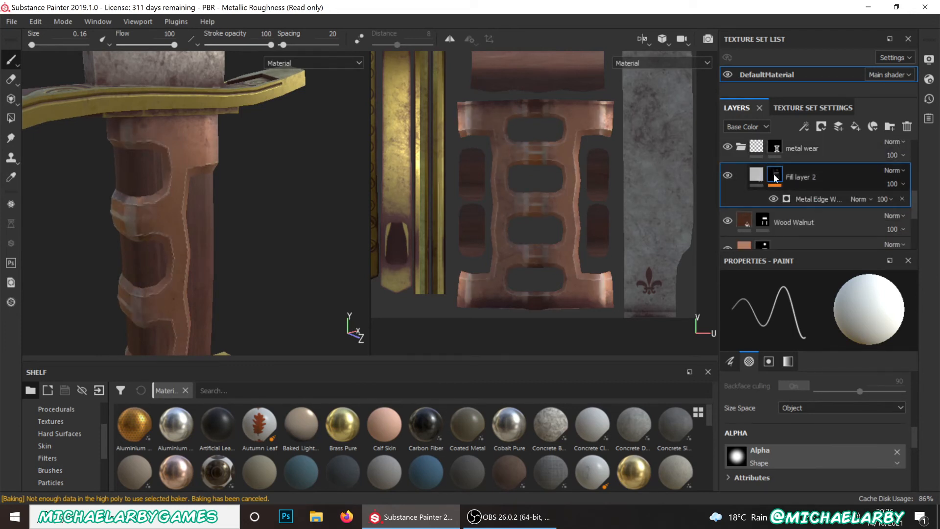
{"action": "double_click", "coordinate": [801, 177]}
{"action": "type", "text": "metal wear"}
{"action": "key", "text": "Return"}
- Set the Ambient Occlusion Masking of the metal wear layer's Metal Edge Wear generator to 0.36
{"action": "left_click", "coordinate": [813, 199]}
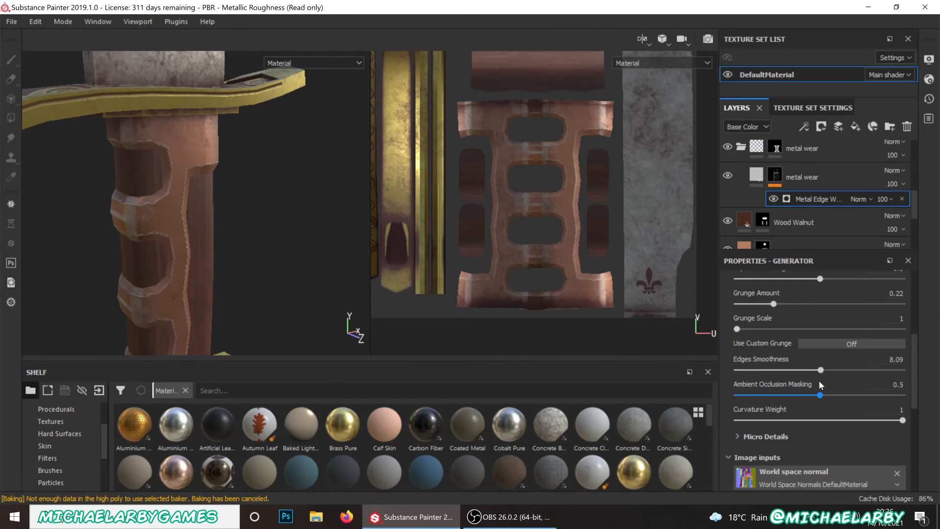
{"action": "left_click_drag", "start_coordinate": [819, 396], "coordinate": [862, 394]}
{"action": "left_click_drag", "start_coordinate": [801, 407], "coordinate": [796, 402]}
{"action": "scroll", "coordinate": [791, 351], "scroll_direction": "up", "scroll_amount": 2}
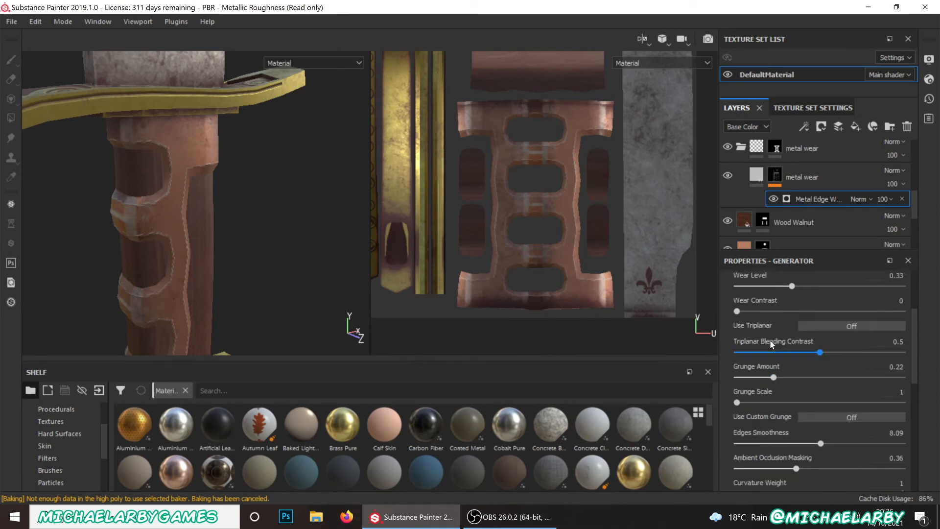
{"action": "left_click_drag", "start_coordinate": [252, 254], "coordinate": [281, 246], "text": "alt"}
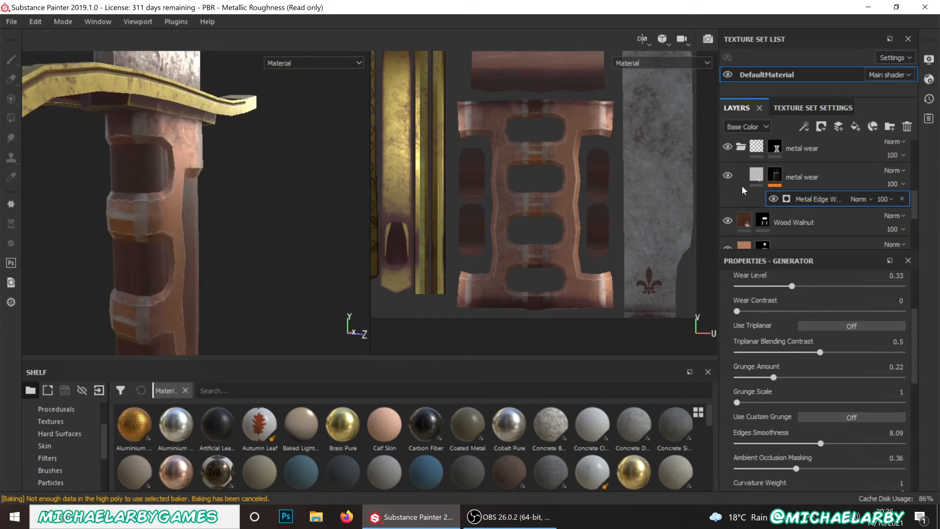
- Turn off the color channel of the metal wear fill layer
{"action": "left_click", "coordinate": [756, 175]}
{"action": "scroll", "coordinate": [812, 389], "scroll_direction": "down", "scroll_amount": 4}
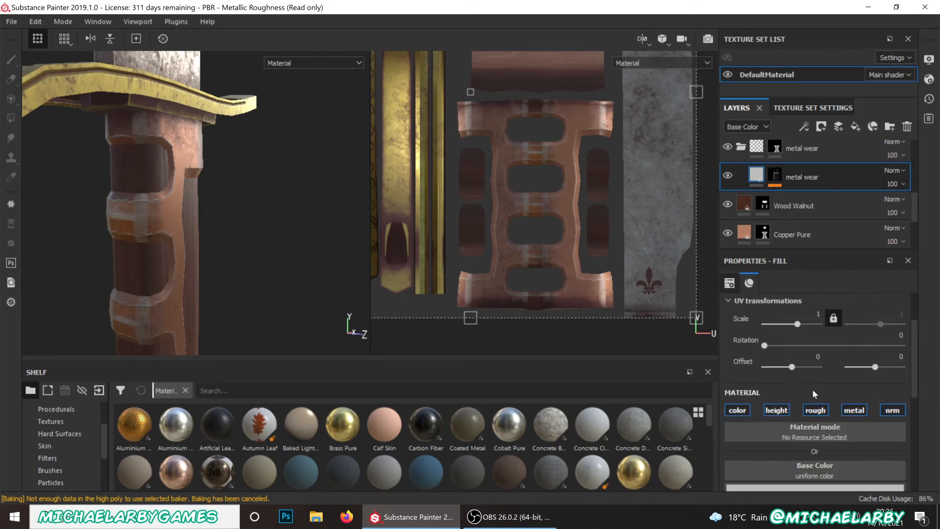
{"action": "scroll", "coordinate": [813, 394], "scroll_direction": "down", "scroll_amount": 1}
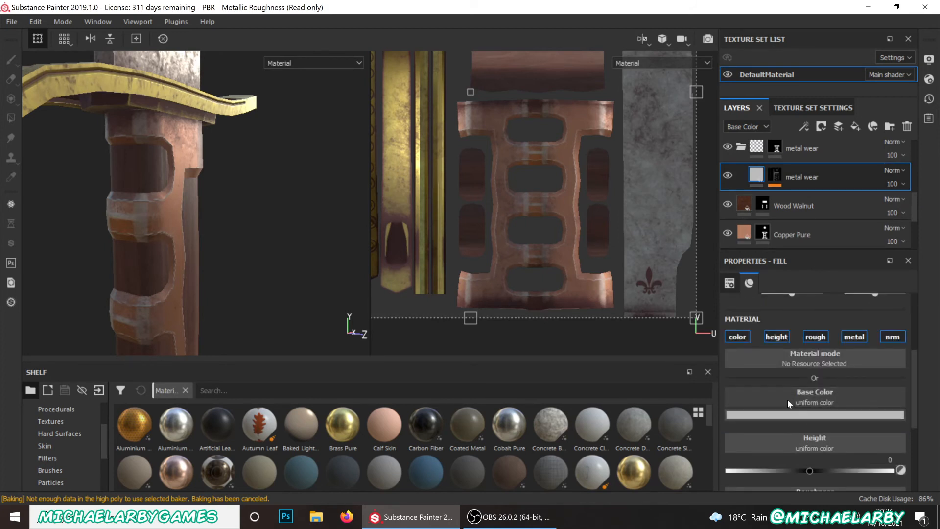
{"action": "scroll", "coordinate": [787, 400], "scroll_direction": "up", "scroll_amount": 3}
{"action": "scroll", "coordinate": [785, 403], "scroll_direction": "down", "scroll_amount": 1}
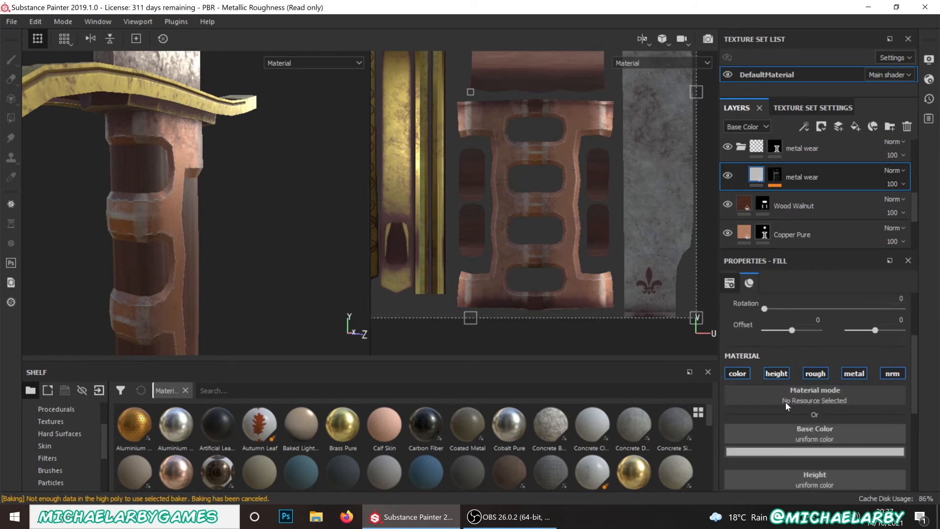
{"action": "left_click", "coordinate": [739, 375]}
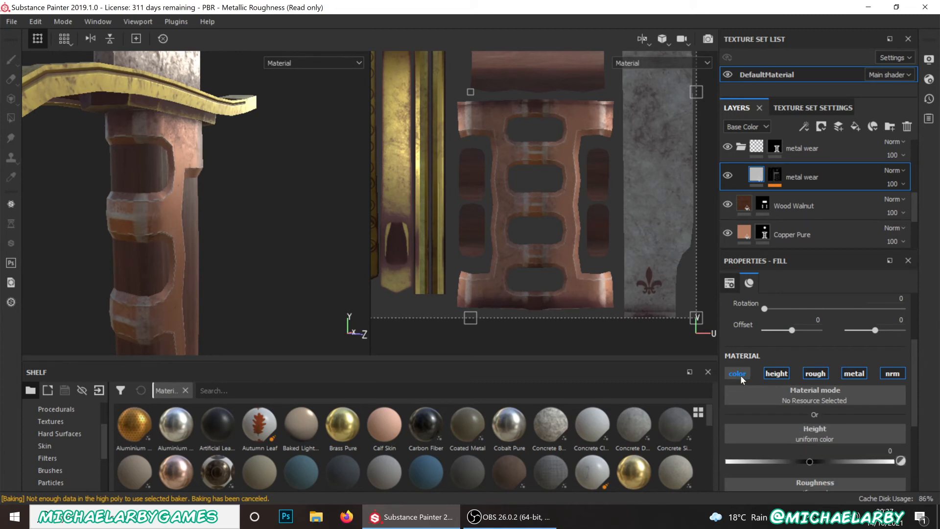
{"action": "scroll", "coordinate": [775, 374], "scroll_direction": "down", "scroll_amount": 3}
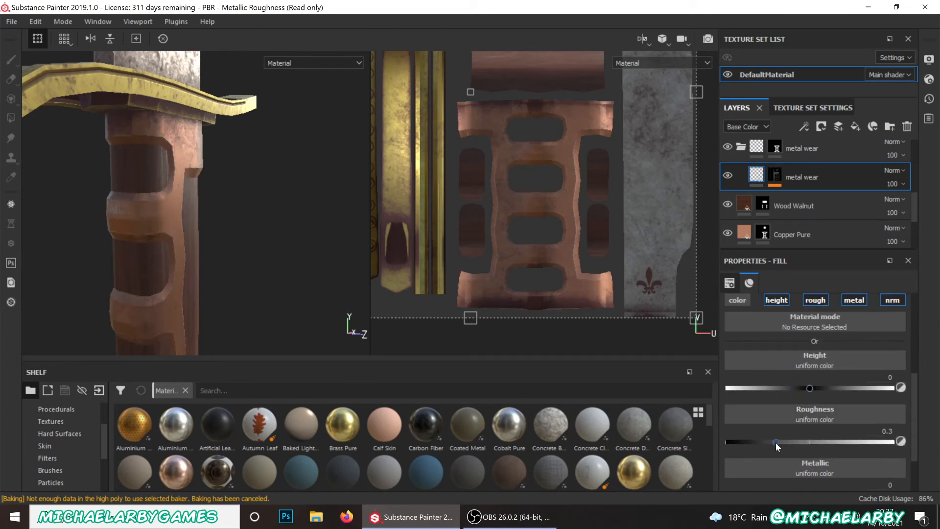
- Set the metal wear fill's Roughness to 0.1055, checking the grip under changed lighting
{"action": "left_click_drag", "start_coordinate": [775, 442], "coordinate": [724, 440]}
{"action": "mouse_move", "coordinate": [237, 240]}
{"action": "left_mouse_down", "text": "alt"}
{"action": "mouse_move", "coordinate": [260, 231]}
{"action": "mouse_move", "coordinate": [233, 235]}
{"action": "mouse_move", "coordinate": [248, 235]}
{"action": "left_mouse_up", "text": "alt"}
{"action": "mouse_move", "coordinate": [248, 235]}
{"action": "right_mouse_down", "text": "shift"}
{"action": "mouse_move", "coordinate": [191, 231]}
{"action": "mouse_move", "coordinate": [253, 233]}
{"action": "mouse_move", "coordinate": [215, 236]}
{"action": "right_mouse_up", "text": "shift"}
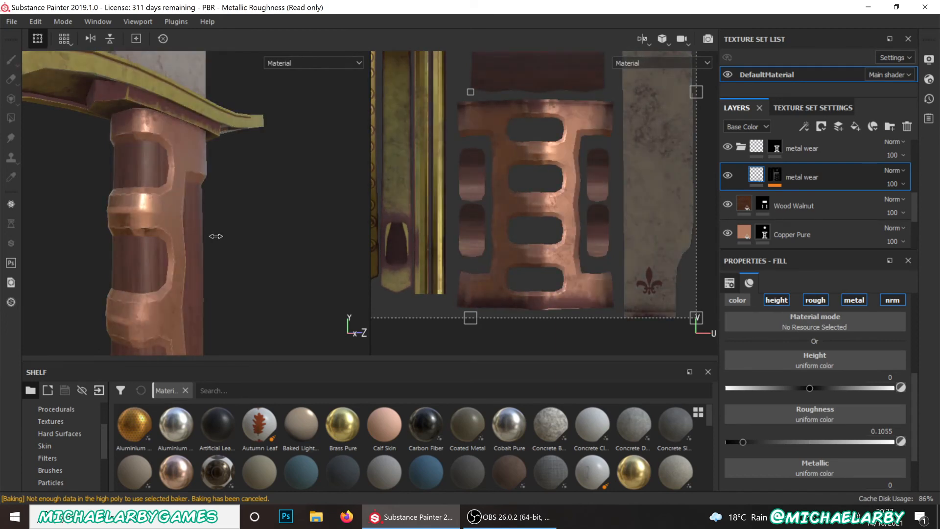
- Compare the copper grip with the metal wear layer hidden and shown, examining it from several angles and under different lighting
{"action": "left_click", "coordinate": [727, 176]}
{"action": "left_click", "coordinate": [727, 177]}
{"action": "left_click", "coordinate": [727, 176]}
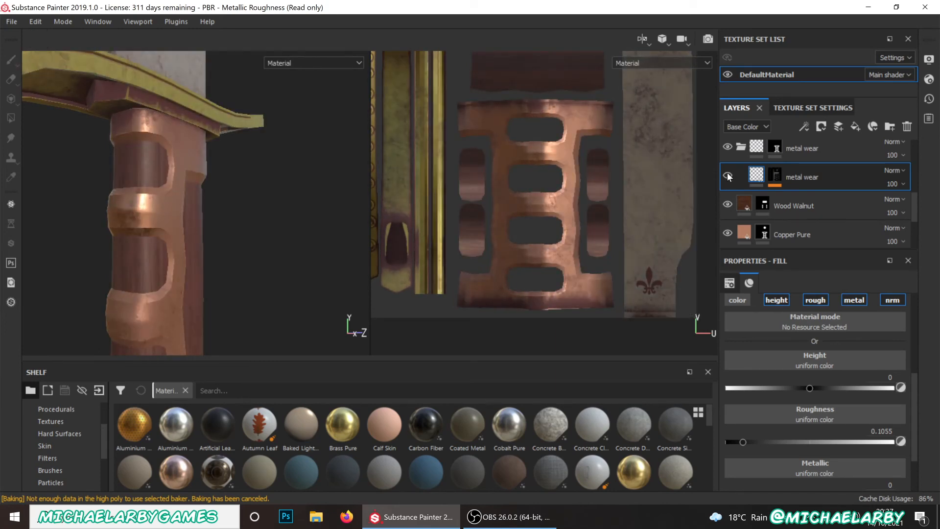
{"action": "left_click", "coordinate": [727, 176]}
{"action": "mouse_move", "coordinate": [268, 214]}
{"action": "right_mouse_down", "text": "shift"}
{"action": "mouse_move", "coordinate": [232, 214]}
{"action": "mouse_move", "coordinate": [259, 215]}
{"action": "right_mouse_up", "text": "shift"}
{"action": "left_click_drag", "start_coordinate": [252, 251], "coordinate": [63, 228], "text": "alt"}
{"action": "mouse_move", "coordinate": [86, 221]}
{"action": "right_mouse_down", "text": "shift"}
{"action": "mouse_move", "coordinate": [118, 219]}
{"action": "mouse_move", "coordinate": [63, 223]}
{"action": "mouse_move", "coordinate": [90, 210]}
{"action": "mouse_move", "coordinate": [66, 221]}
{"action": "right_mouse_up", "text": "shift"}
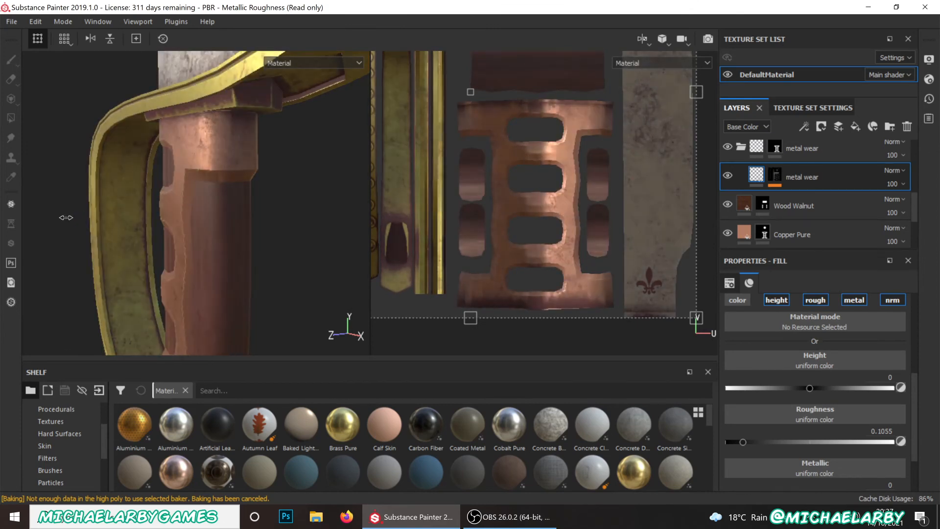
{"action": "left_click_drag", "start_coordinate": [74, 223], "coordinate": [254, 219], "text": "alt"}
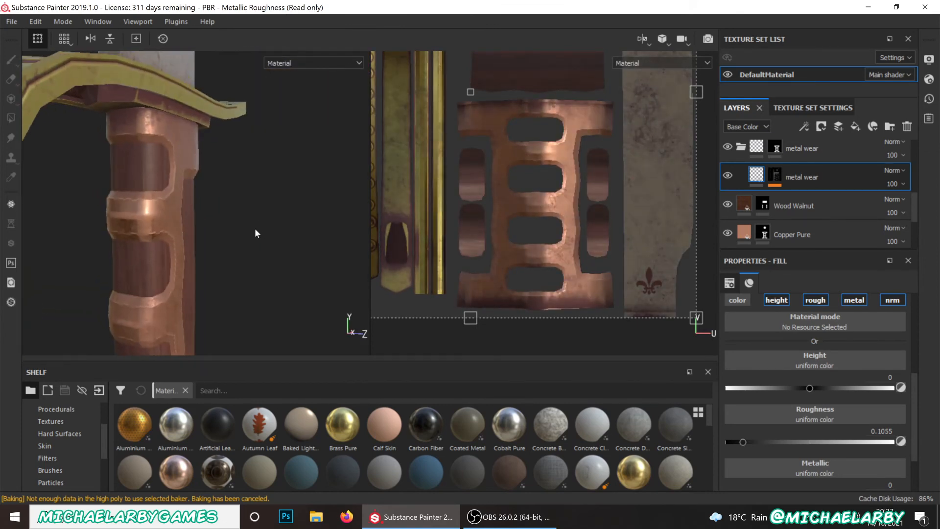
{"action": "mouse_move", "coordinate": [254, 230]}
{"action": "right_mouse_down", "text": "shift"}
{"action": "mouse_move", "coordinate": [223, 225]}
{"action": "mouse_move", "coordinate": [252, 238]}
{"action": "right_mouse_up", "text": "shift"}
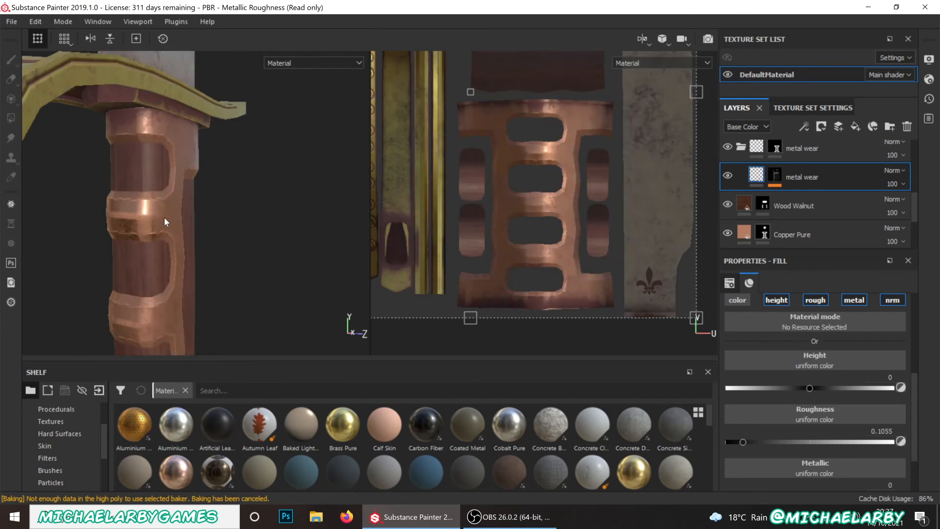
{"action": "scroll", "coordinate": [164, 217], "scroll_direction": "up", "scroll_amount": 3}
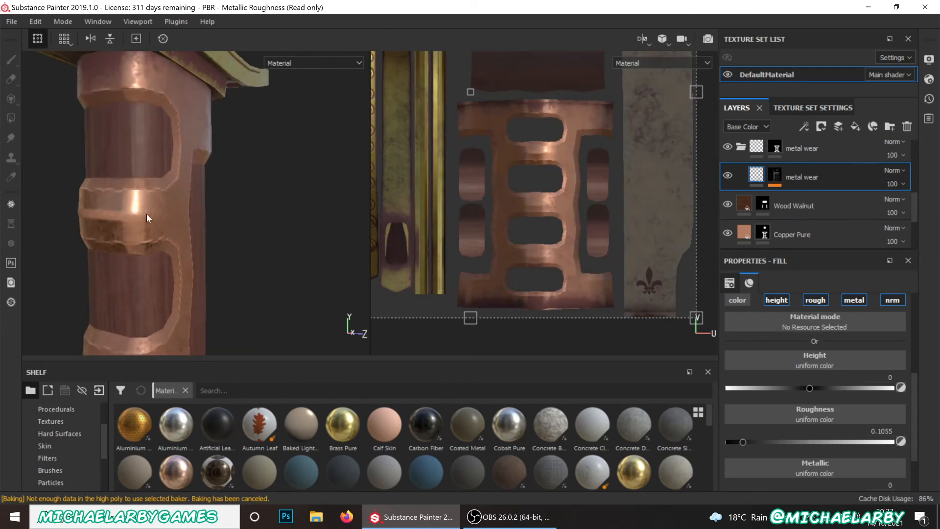
{"action": "scroll", "coordinate": [147, 215], "scroll_direction": "down", "scroll_amount": 2}
{"action": "scroll", "coordinate": [136, 213], "scroll_direction": "down", "scroll_amount": 1}
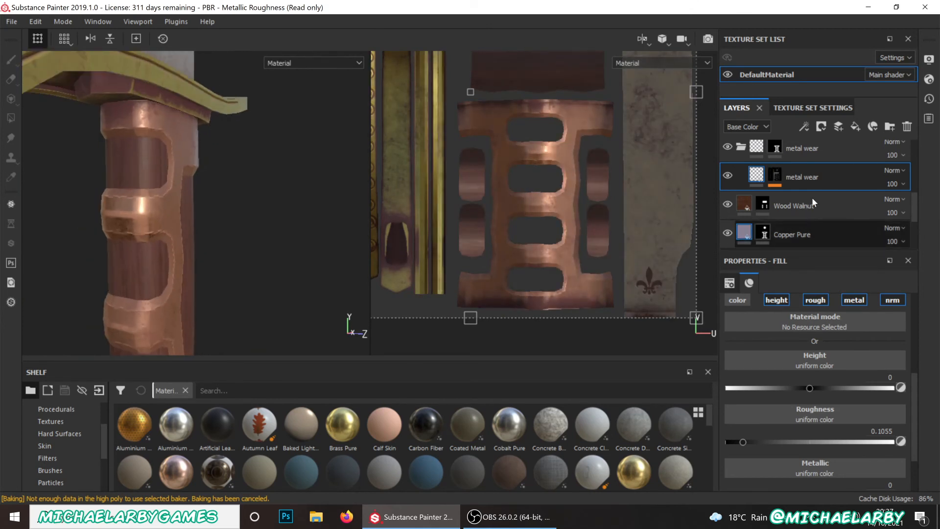
- Set the metal wear fill's Metallic value to 0.3055 and check the grip's reflections
{"action": "scroll", "coordinate": [830, 398], "scroll_direction": "down", "scroll_amount": 2}
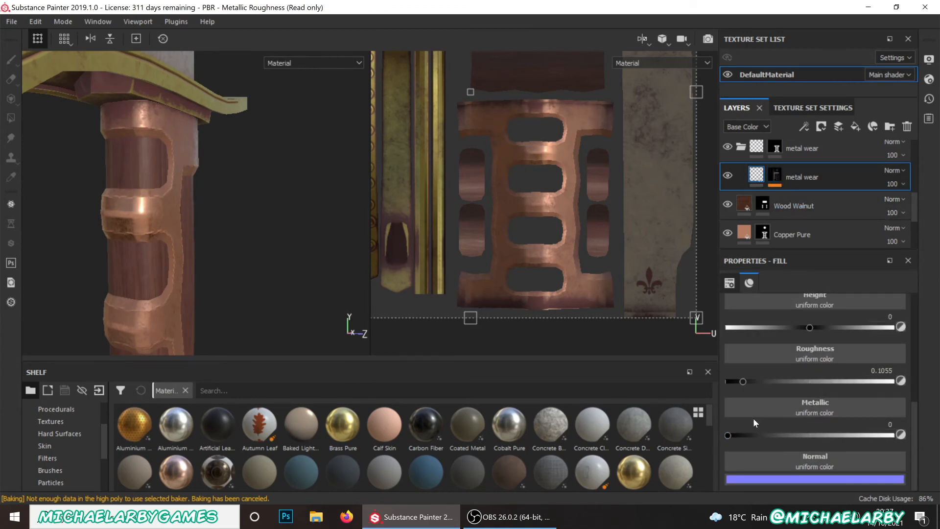
{"action": "mouse_move", "coordinate": [726, 435]}
{"action": "left_mouse_down"}
{"action": "mouse_move", "coordinate": [890, 433]}
{"action": "mouse_move", "coordinate": [818, 433]}
{"action": "left_mouse_up"}
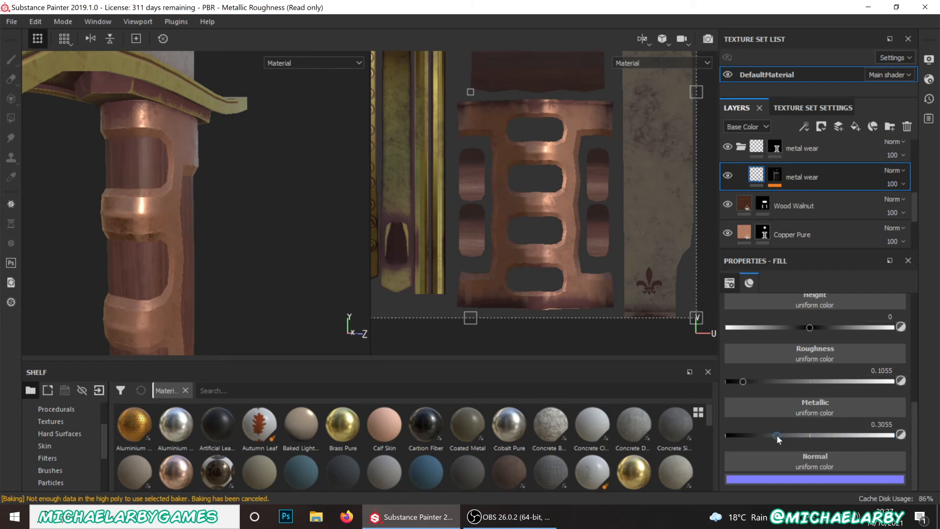
{"action": "mouse_move", "coordinate": [253, 236]}
{"action": "left_mouse_down", "text": "alt"}
{"action": "mouse_move", "coordinate": [189, 231]}
{"action": "mouse_move", "coordinate": [263, 212]}
{"action": "mouse_move", "coordinate": [246, 233]}
{"action": "mouse_move", "coordinate": [252, 228]}
{"action": "left_mouse_up", "text": "alt"}
{"action": "mouse_move", "coordinate": [251, 228]}
{"action": "right_mouse_down", "text": "shift"}
{"action": "mouse_move", "coordinate": [224, 219]}
{"action": "mouse_move", "coordinate": [260, 215]}
{"action": "mouse_move", "coordinate": [245, 215]}
{"action": "mouse_move", "coordinate": [264, 224]}
{"action": "right_mouse_up", "text": "shift"}
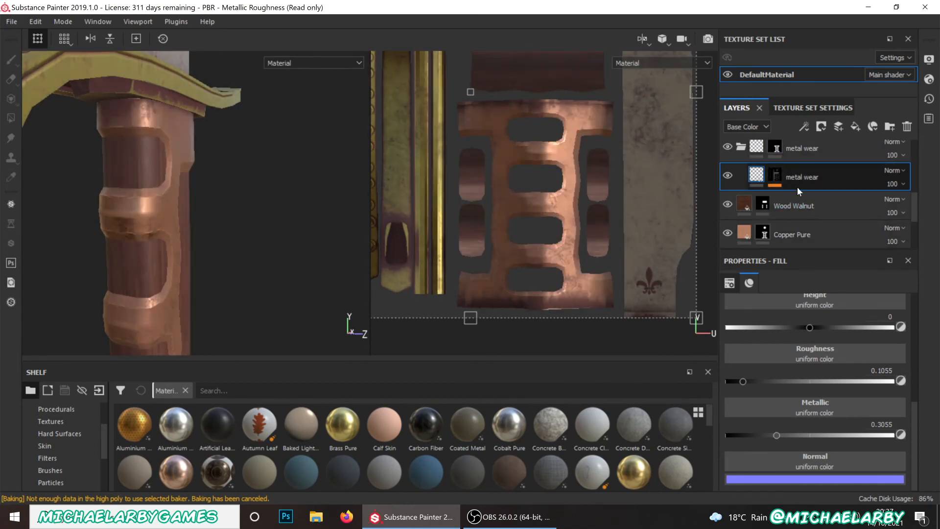
- Set the Metal Edge Wear generator's Wear Level to 0.25 on the metal wear layer's mask
{"action": "scroll", "coordinate": [798, 187], "scroll_direction": "up", "scroll_amount": 3}
{"action": "scroll", "coordinate": [797, 187], "scroll_direction": "down", "scroll_amount": 3}
{"action": "left_click", "coordinate": [781, 180]}
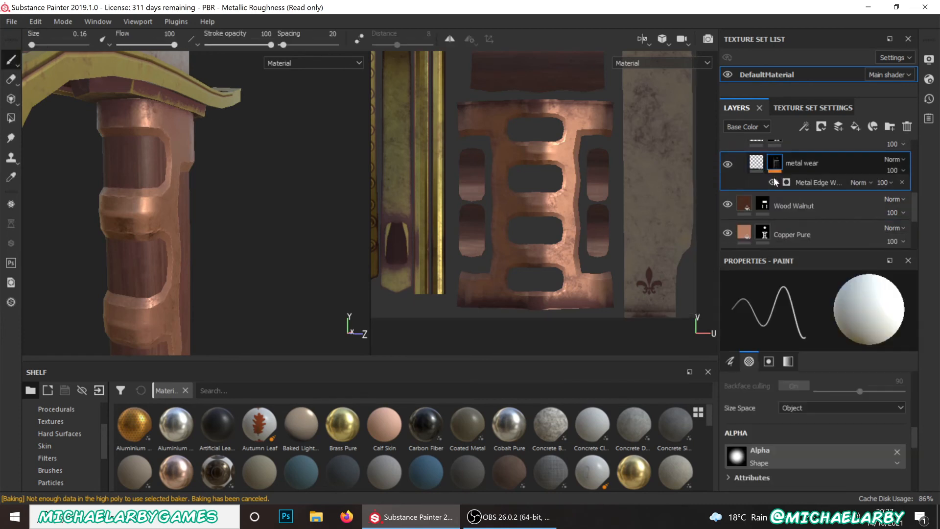
{"action": "left_click", "coordinate": [807, 199]}
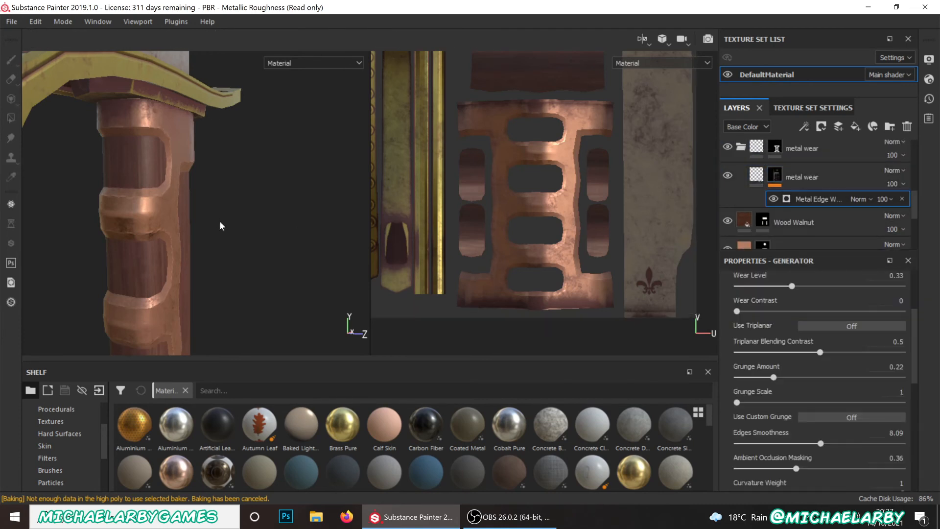
{"action": "scroll", "coordinate": [834, 393], "scroll_direction": "up", "scroll_amount": 3}
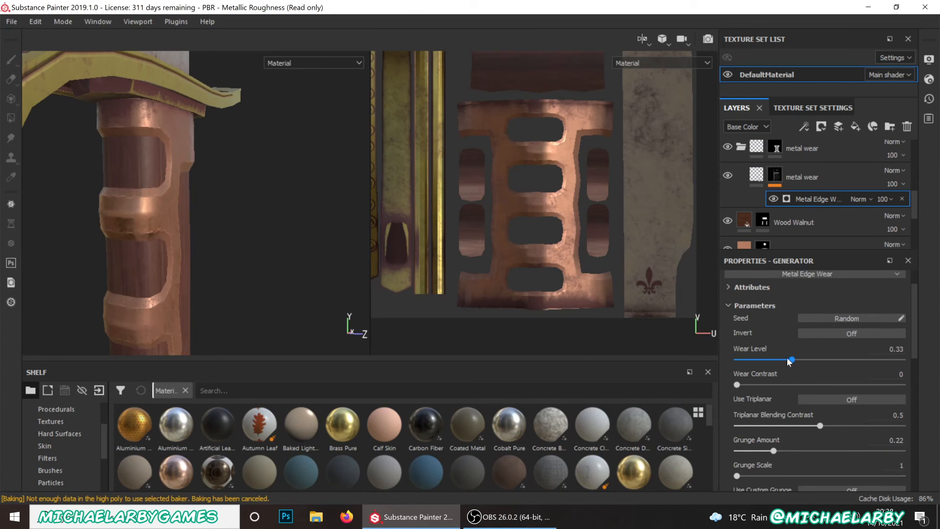
{"action": "mouse_move", "coordinate": [787, 358]}
{"action": "left_mouse_down"}
{"action": "mouse_move", "coordinate": [844, 365]}
{"action": "mouse_move", "coordinate": [771, 363]}
{"action": "left_mouse_up"}
- Examine the whole sword under changed lighting, looking over the grip, pommel, guard and blade
{"action": "left_click_drag", "start_coordinate": [149, 235], "coordinate": [235, 237], "text": "alt"}
{"action": "mouse_move", "coordinate": [234, 238]}
{"action": "right_mouse_down", "text": "shift"}
{"action": "mouse_move", "coordinate": [112, 230]}
{"action": "mouse_move", "coordinate": [244, 223]}
{"action": "mouse_move", "coordinate": [214, 224]}
{"action": "mouse_move", "coordinate": [240, 232]}
{"action": "right_mouse_up", "text": "shift"}
{"action": "scroll", "coordinate": [212, 287], "scroll_direction": "down", "scroll_amount": 3}
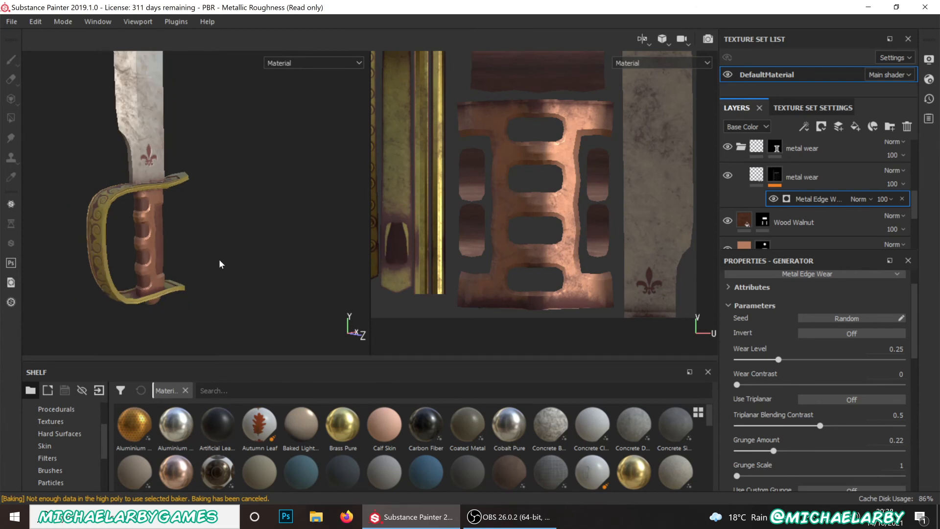
{"action": "left_click_drag", "start_coordinate": [168, 230], "coordinate": [137, 321], "text": "alt"}
{"action": "scroll", "coordinate": [138, 320], "scroll_direction": "up", "scroll_amount": 3}
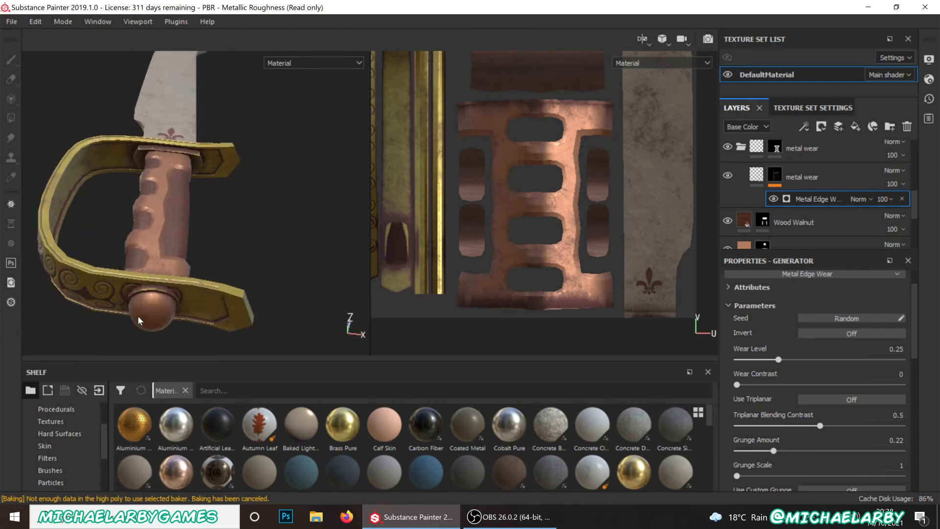
{"action": "scroll", "coordinate": [161, 319], "scroll_direction": "up", "scroll_amount": 6}
{"action": "left_click_drag", "start_coordinate": [150, 278], "coordinate": [171, 298], "text": "alt"}
{"action": "scroll", "coordinate": [169, 298], "scroll_direction": "down", "scroll_amount": 3}
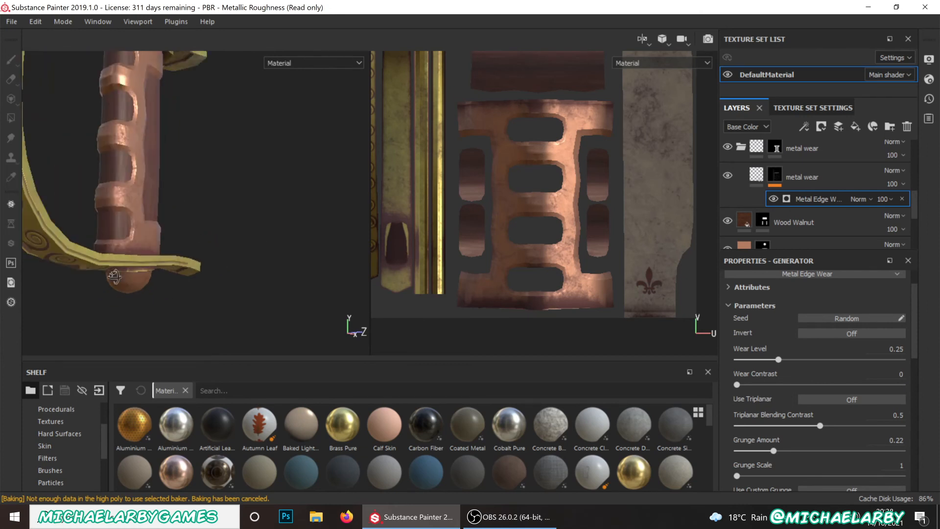
{"action": "left_click_drag", "start_coordinate": [115, 277], "coordinate": [150, 257], "text": "alt"}
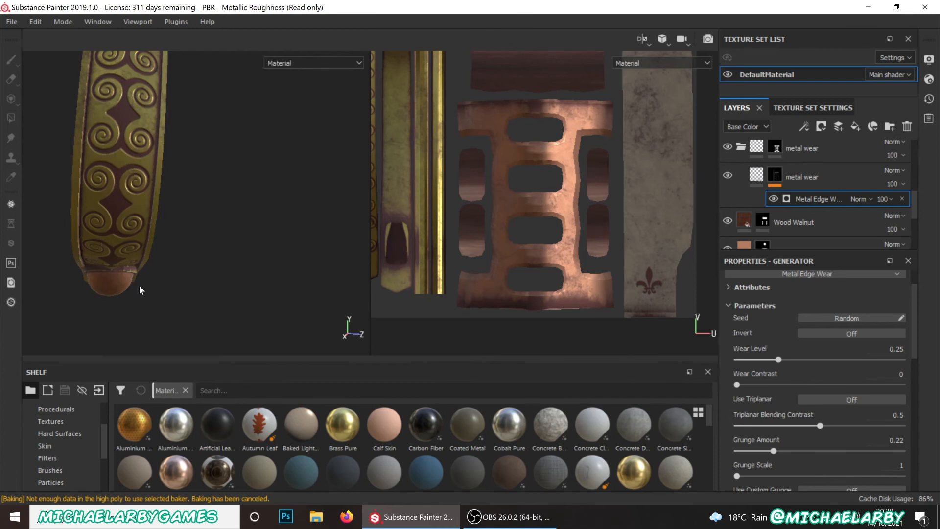
{"action": "left_click_drag", "start_coordinate": [140, 286], "coordinate": [127, 264], "text": "alt"}
{"action": "middle_click_drag", "start_coordinate": [142, 200], "coordinate": [178, 346], "text": "alt"}
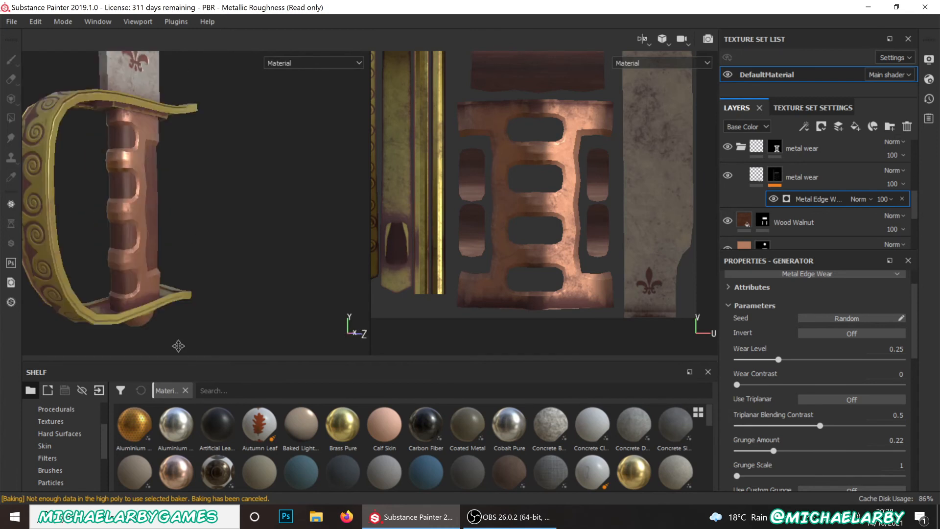
{"action": "scroll", "coordinate": [179, 254], "scroll_direction": "down", "scroll_amount": 4}
{"action": "left_click_drag", "start_coordinate": [180, 244], "coordinate": [159, 235], "text": "alt"}
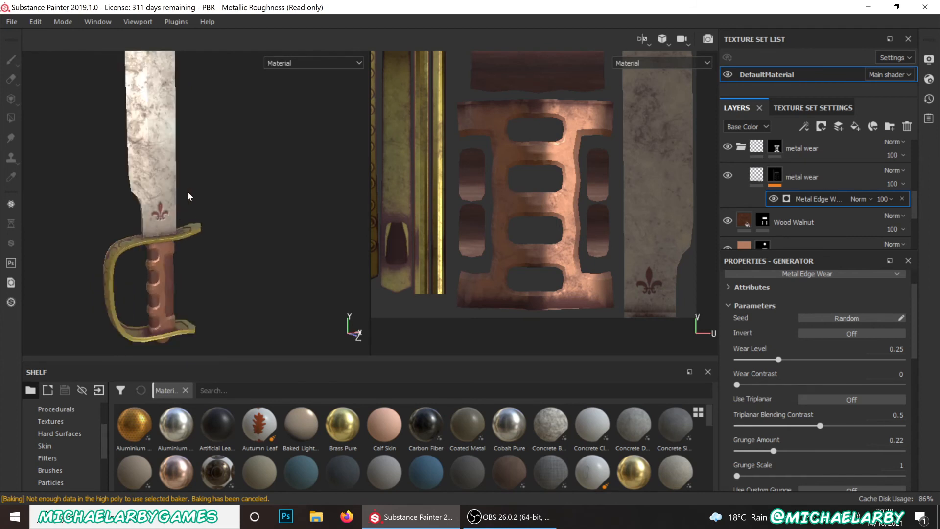
{"action": "middle_click_drag", "start_coordinate": [187, 195], "coordinate": [203, 305], "text": "alt"}
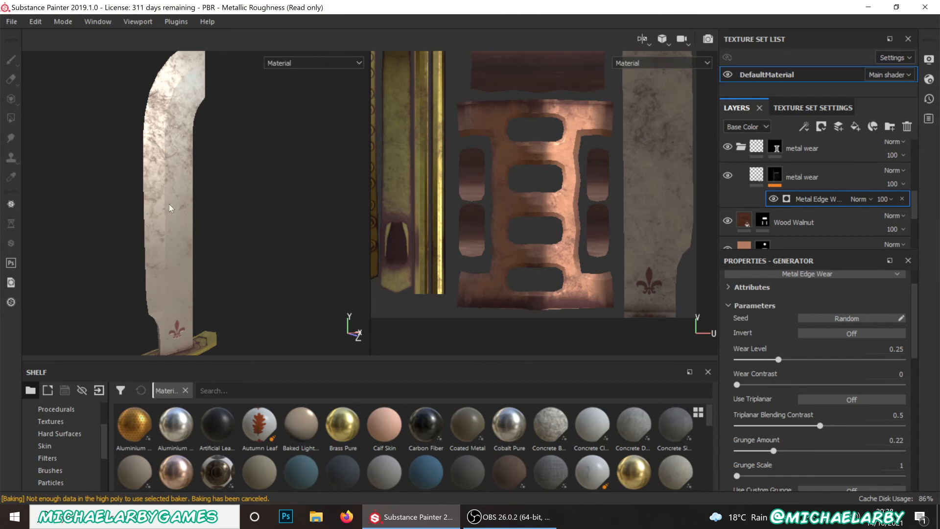
- Add a fill layer named "blood splatter" at the top of the layer stack
{"action": "scroll", "coordinate": [823, 198], "scroll_direction": "up", "scroll_amount": 3}
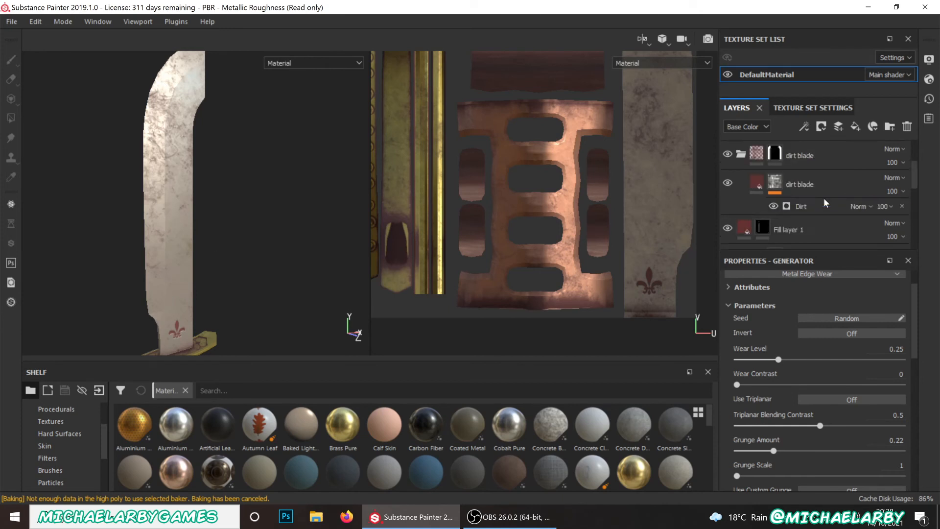
{"action": "left_click", "coordinate": [856, 129]}
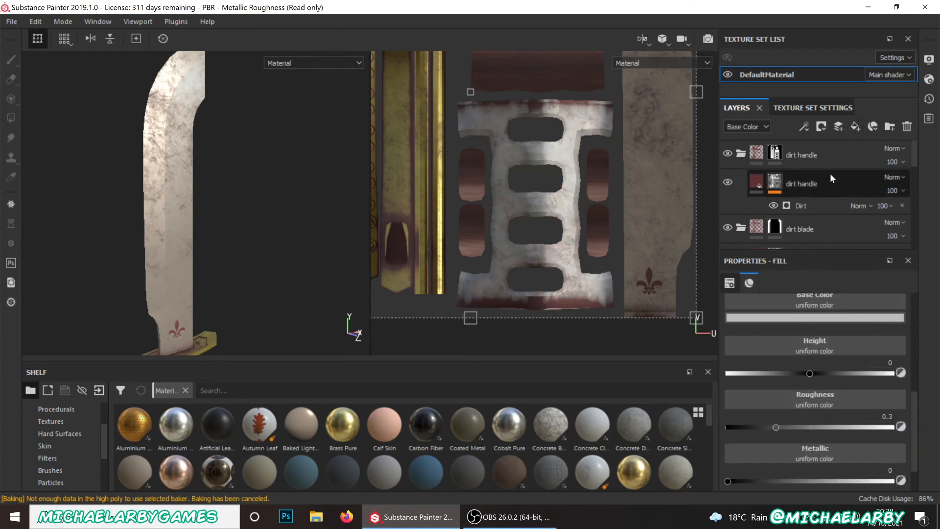
{"action": "scroll", "coordinate": [823, 183], "scroll_direction": "down", "scroll_amount": 3}
{"action": "left_click_drag", "start_coordinate": [796, 210], "coordinate": [785, 141]}
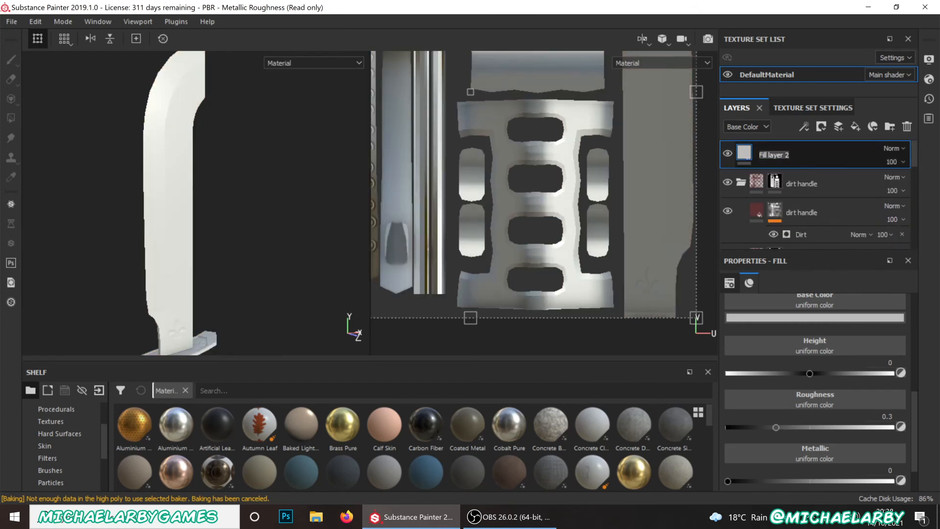
{"action": "type", "text": "blood"}
{"action": "key", "text": "Return"}
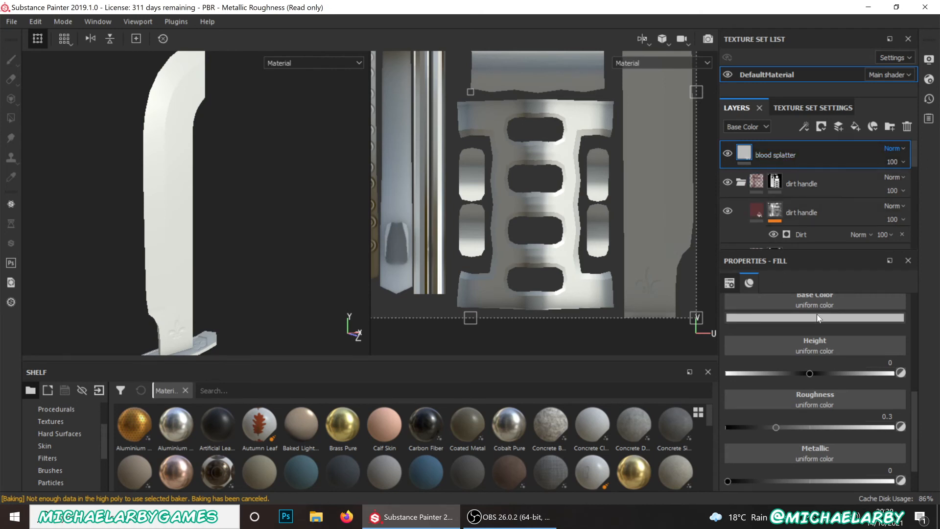
- Set the blood splatter layer's Base Color to a dark red with R 0.059, G 0.001 and B 0.001
{"action": "left_click", "coordinate": [817, 315]}
{"action": "left_click_drag", "start_coordinate": [789, 395], "coordinate": [835, 413]}
{"action": "mouse_move", "coordinate": [900, 368]}
{"action": "left_mouse_down"}
{"action": "mouse_move", "coordinate": [896, 342]}
{"action": "mouse_move", "coordinate": [897, 352]}
{"action": "left_mouse_up"}
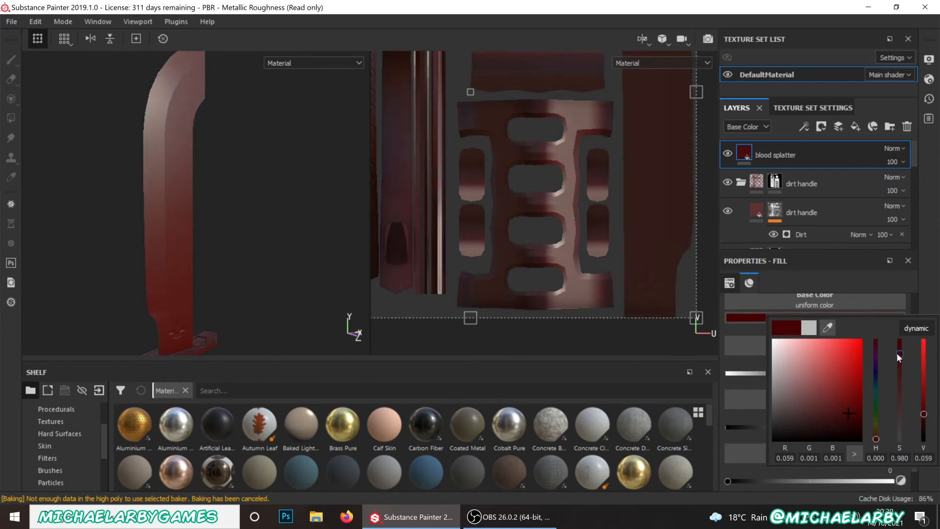
- Add a black mask to the blood splatter layer
{"action": "left_click", "coordinate": [822, 126]}
{"action": "left_click", "coordinate": [836, 154]}
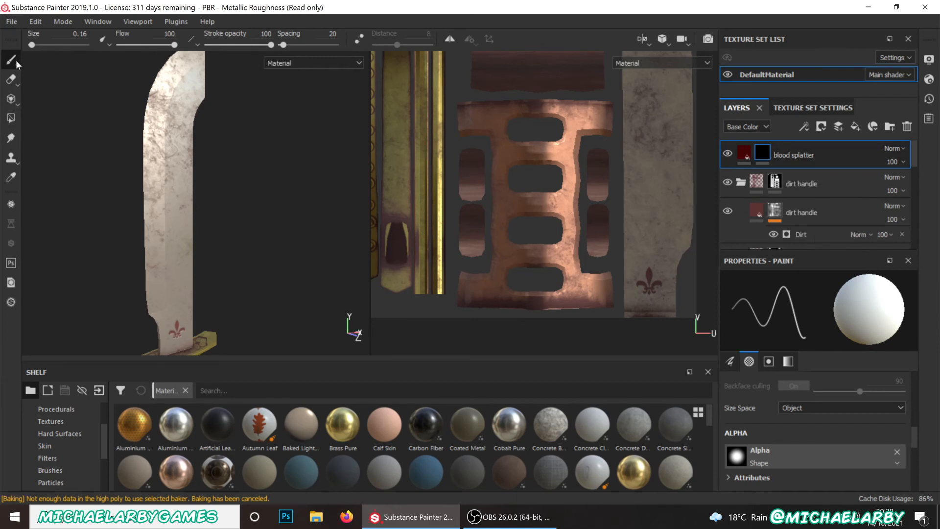
- Search the brush alphas for "spla" and set the paint brush's alpha to Drop Splatter
{"action": "scroll", "coordinate": [810, 429], "scroll_direction": "down", "scroll_amount": 2}
{"action": "scroll", "coordinate": [801, 431], "scroll_direction": "up", "scroll_amount": 1}
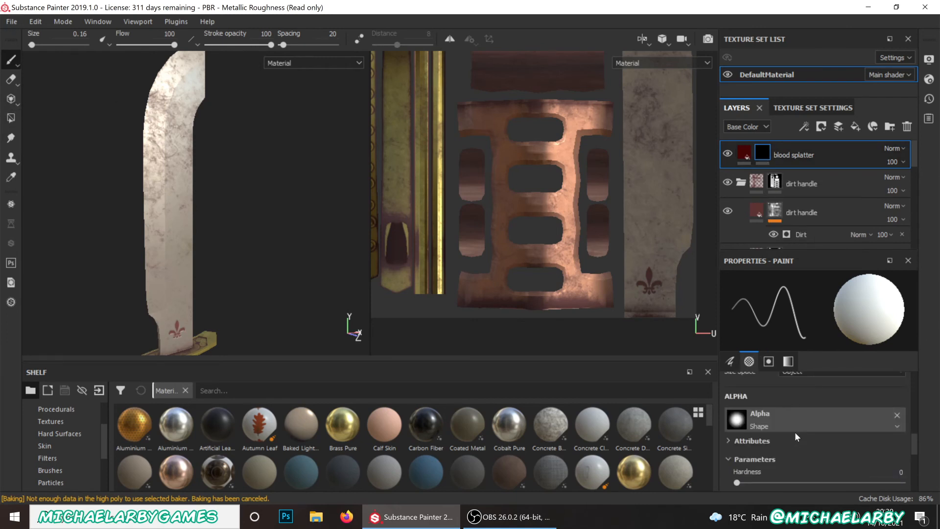
{"action": "left_click", "coordinate": [786, 424]}
{"action": "scroll", "coordinate": [851, 339], "scroll_direction": "down", "scroll_amount": 5}
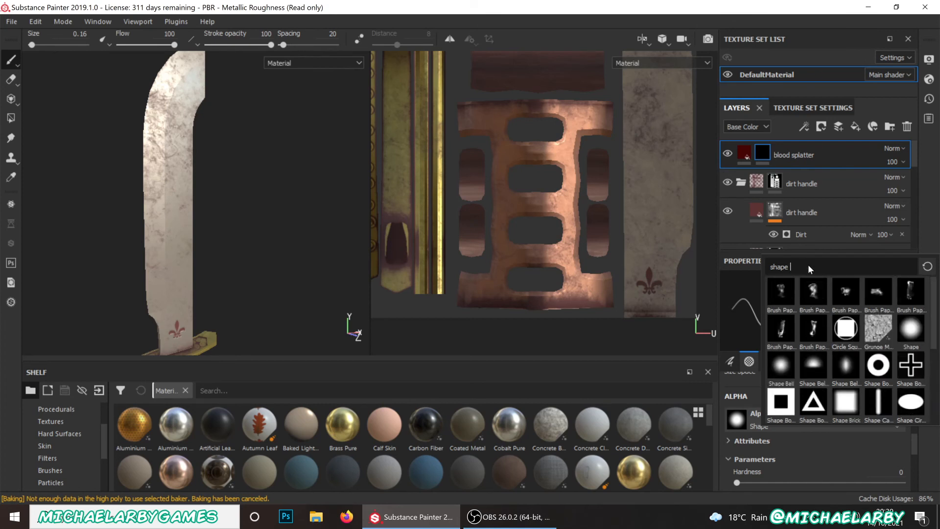
{"action": "key", "text": "BackSpace"}
{"action": "key", "text": "BackSpace"}
{"action": "key", "text": "BackSpace"}
{"action": "key", "text": "BackSpace"}
{"action": "key", "text": "BackSpace"}
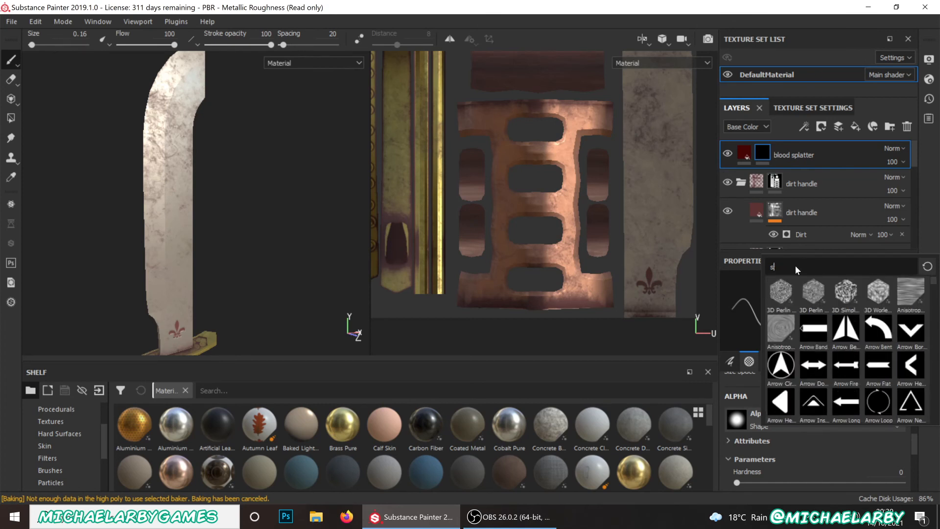
{"action": "type", "text": "pla"}
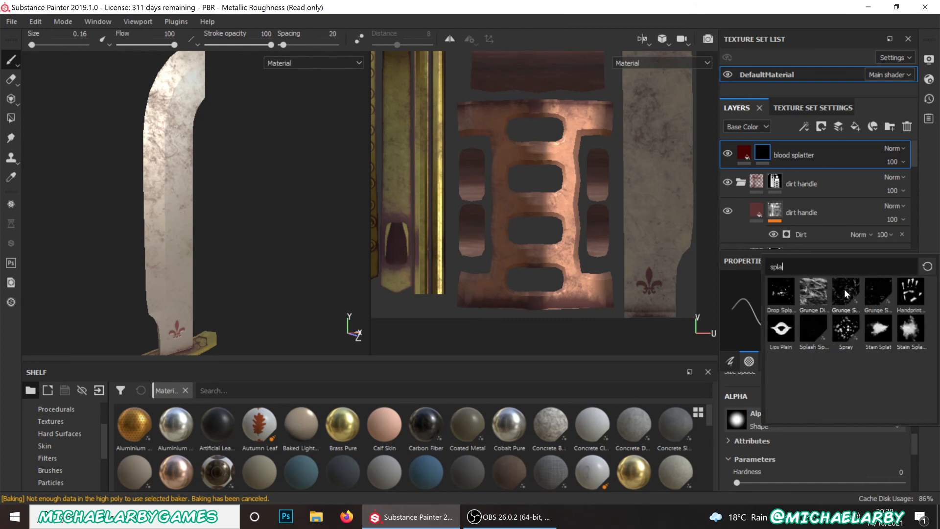
{"action": "mouse_move", "coordinate": [844, 292]}
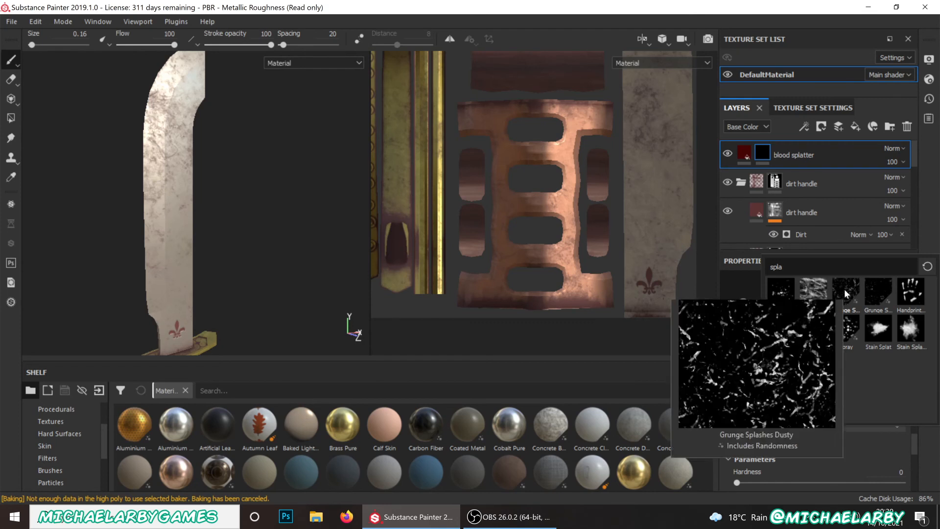
{"action": "left_click", "coordinate": [782, 291]}
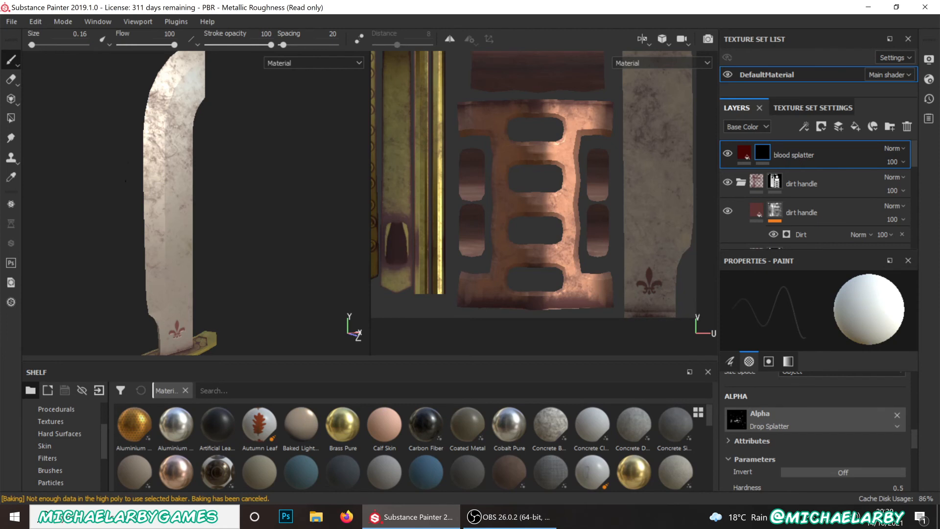
- Set the brush size to 45.86 and stamp blood drops onto the layer mask along the upper blade edge in the UV view
{"action": "left_click_drag", "start_coordinate": [31, 44], "coordinate": [67, 45]}
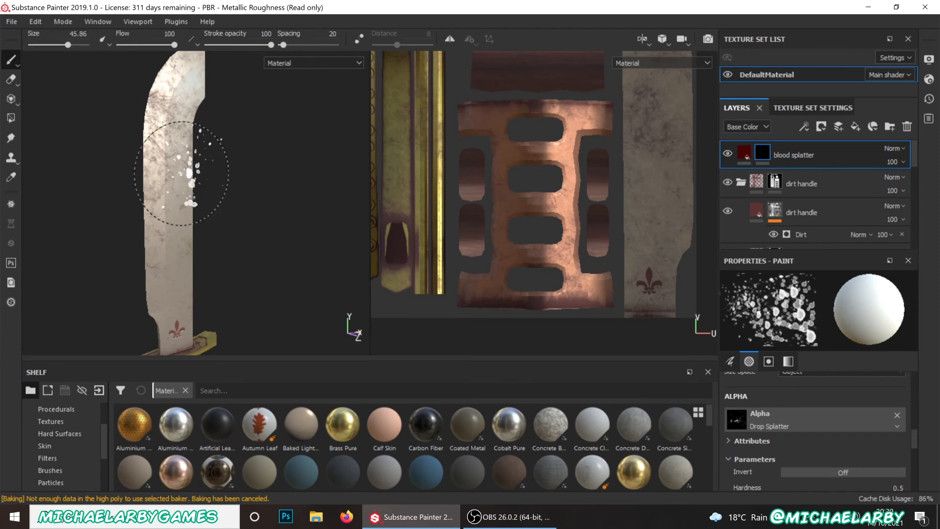
{"action": "scroll", "coordinate": [130, 142], "scroll_direction": "up", "scroll_amount": 3}
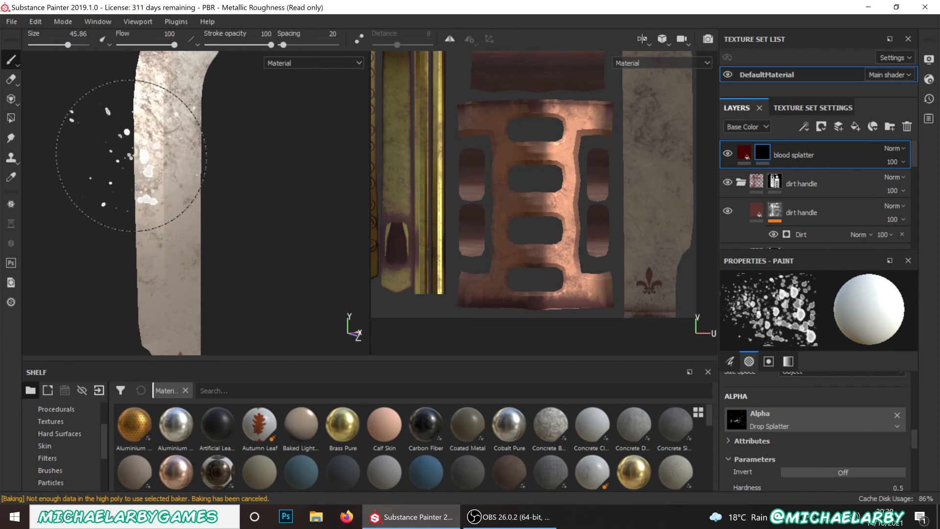
{"action": "scroll", "coordinate": [519, 274], "scroll_direction": "down", "scroll_amount": 4}
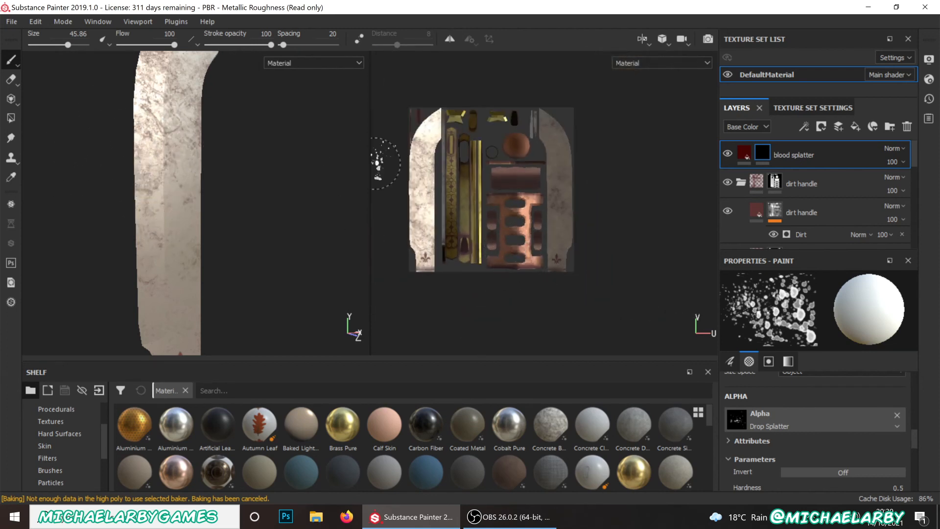
{"action": "scroll", "coordinate": [389, 166], "scroll_direction": "up", "scroll_amount": 5}
{"action": "scroll", "coordinate": [402, 159], "scroll_direction": "up", "scroll_amount": 1}
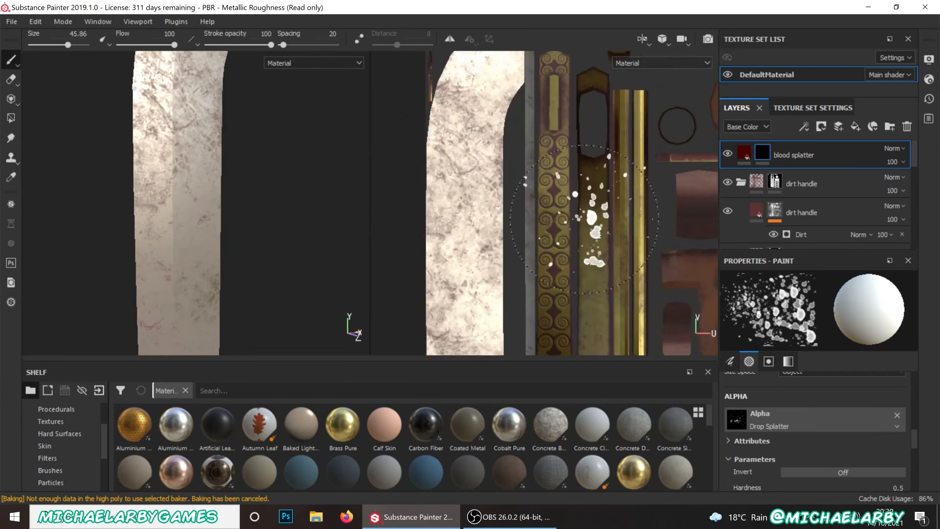
{"action": "scroll", "coordinate": [612, 223], "scroll_direction": "down", "scroll_amount": 4}
{"action": "scroll", "coordinate": [457, 201], "scroll_direction": "up", "scroll_amount": 3}
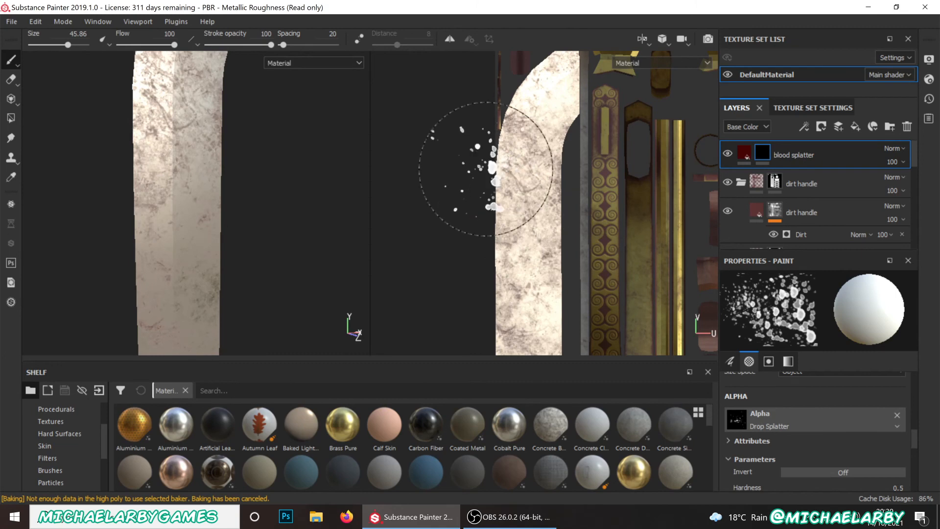
{"action": "scroll", "coordinate": [489, 186], "scroll_direction": "up", "scroll_amount": 1}
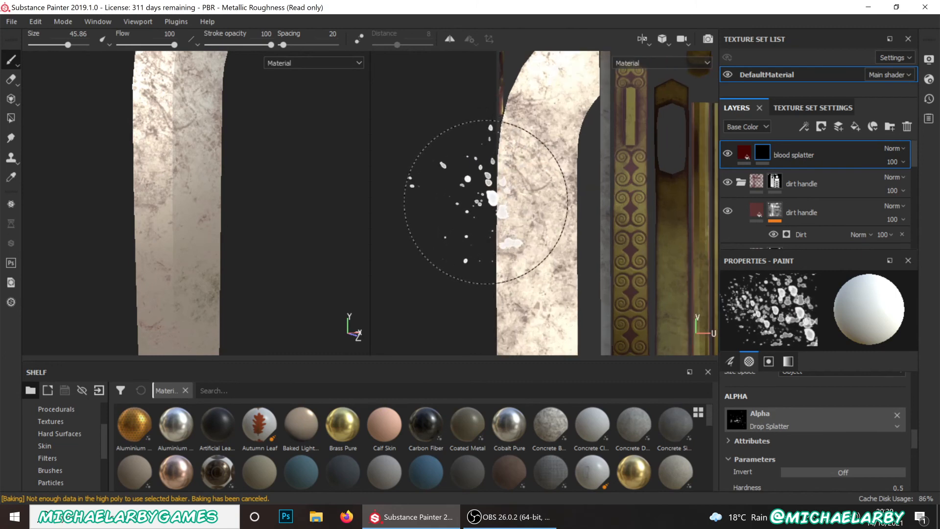
{"action": "left_click", "coordinate": [486, 202]}
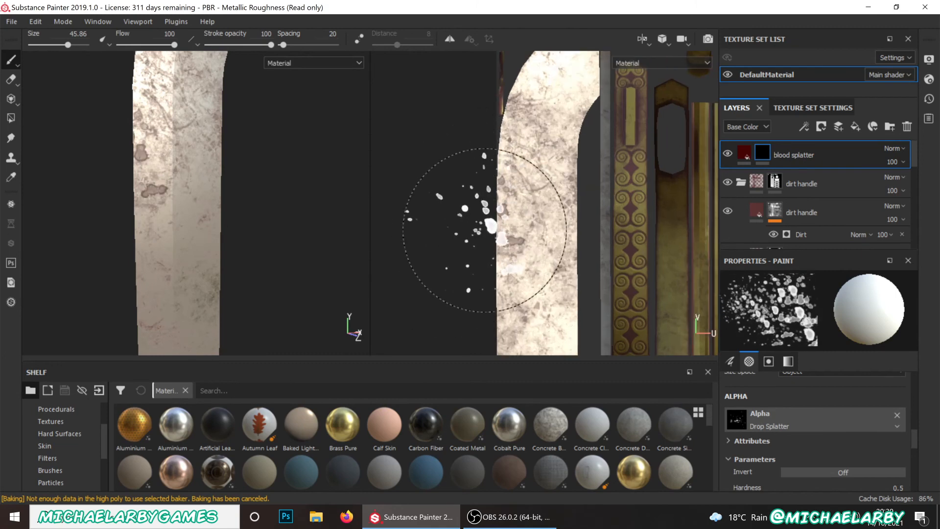
{"action": "scroll", "coordinate": [483, 208], "scroll_direction": "up", "scroll_amount": 3}
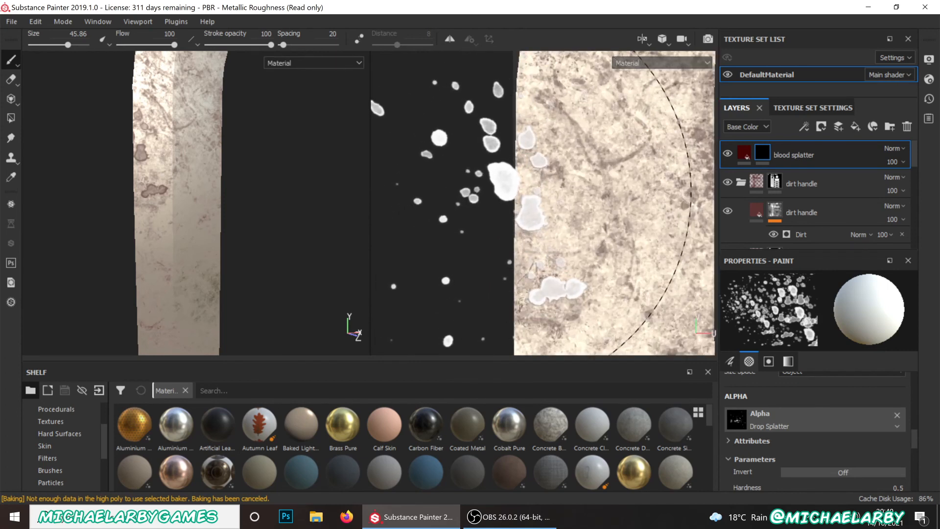
{"action": "left_click", "coordinate": [490, 199]}
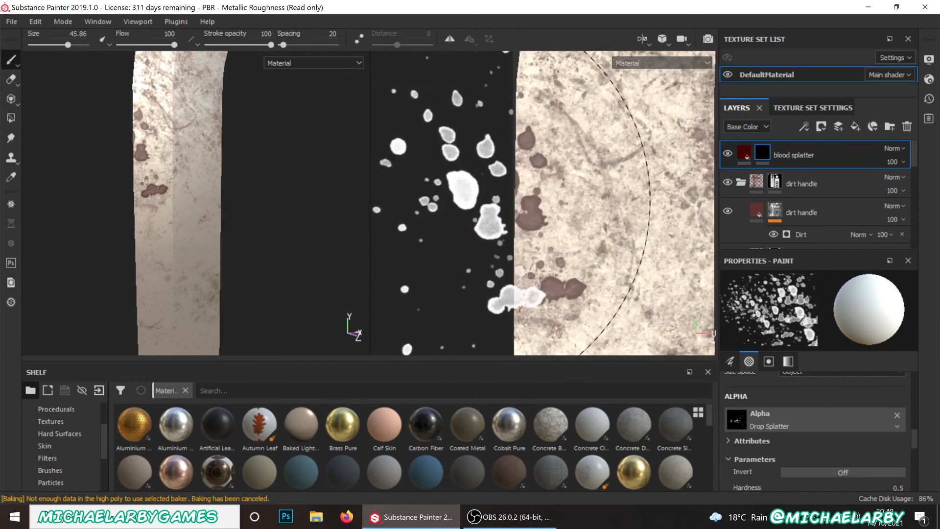
- Stamp more blood drops lower along the same blade edge with the splatter alpha rotated
{"action": "scroll", "coordinate": [437, 160], "scroll_direction": "down", "scroll_amount": 4}
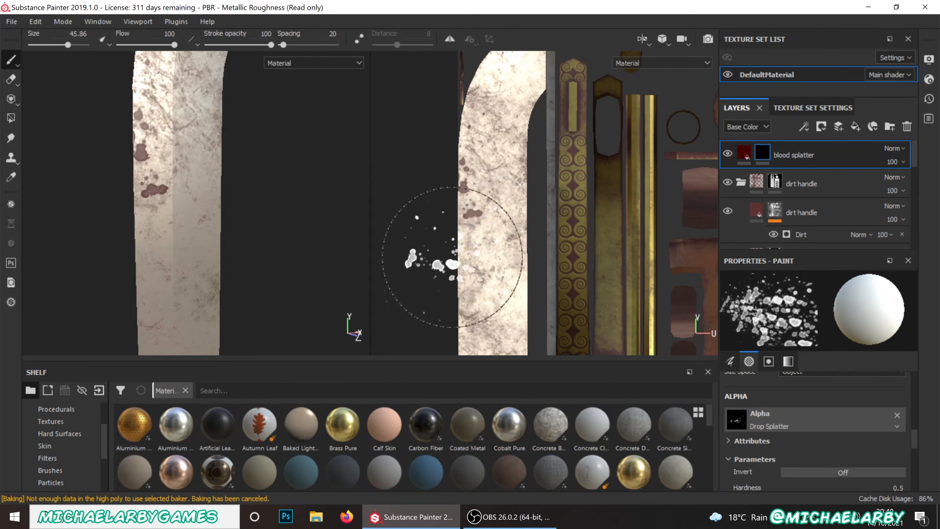
{"action": "scroll", "coordinate": [452, 257], "scroll_direction": "up", "scroll_amount": 3}
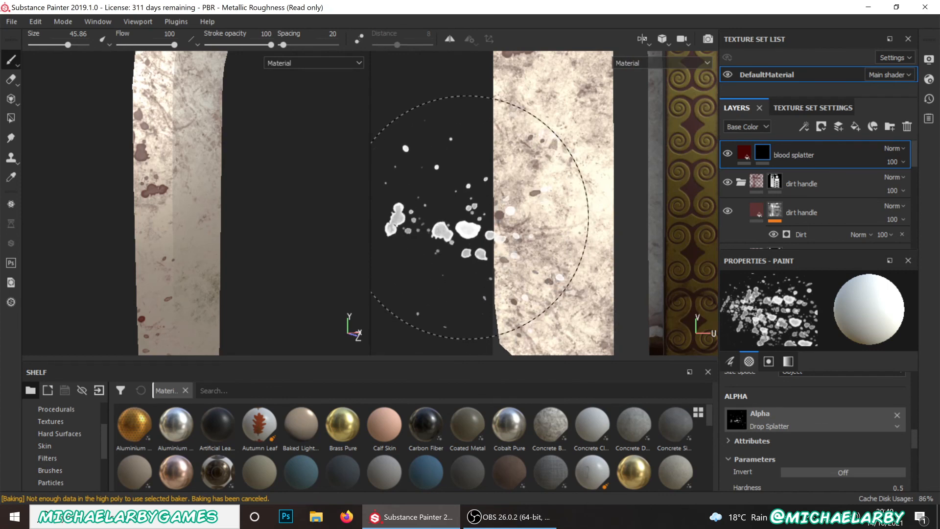
{"action": "scroll", "coordinate": [465, 241], "scroll_direction": "down", "scroll_amount": 3}
{"action": "scroll", "coordinate": [465, 241], "scroll_direction": "down", "scroll_amount": 2}
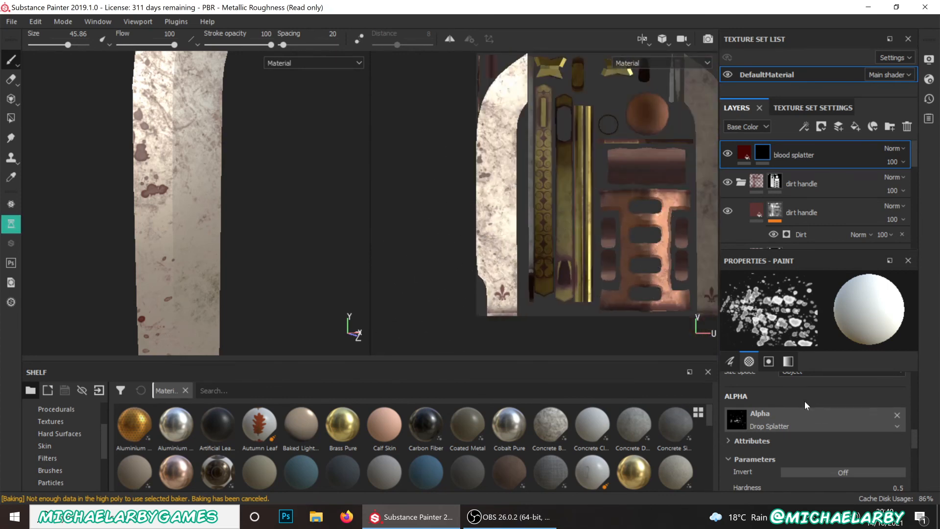
- Switch the brush alpha to Grunge Spots Dirty and stamp fine blood specks along the other side of the blade in the UV view
{"action": "left_click", "coordinate": [800, 414]}
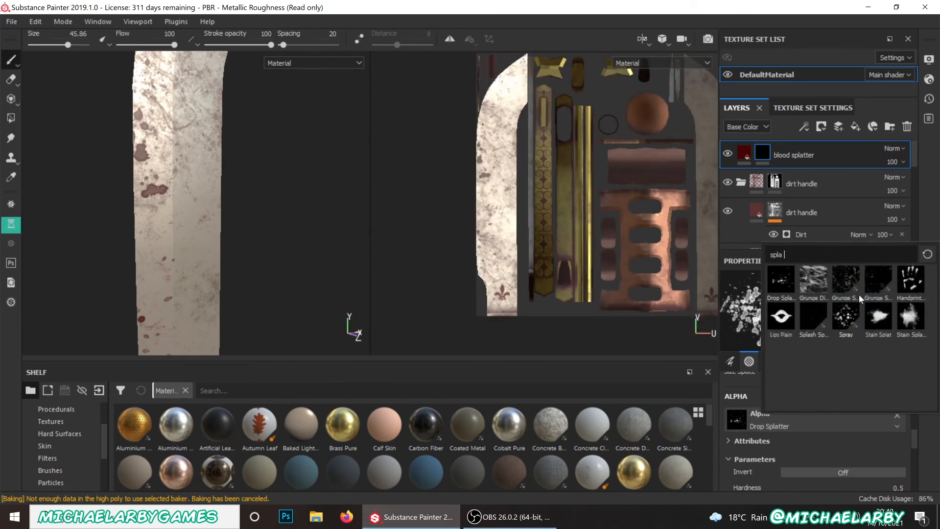
{"action": "left_click", "coordinate": [876, 285]}
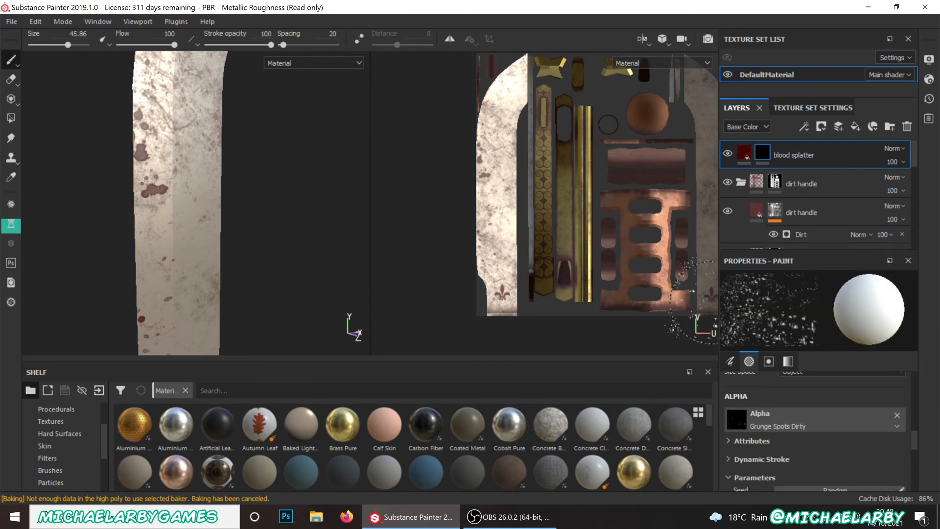
{"action": "scroll", "coordinate": [448, 220], "scroll_direction": "up", "scroll_amount": 5}
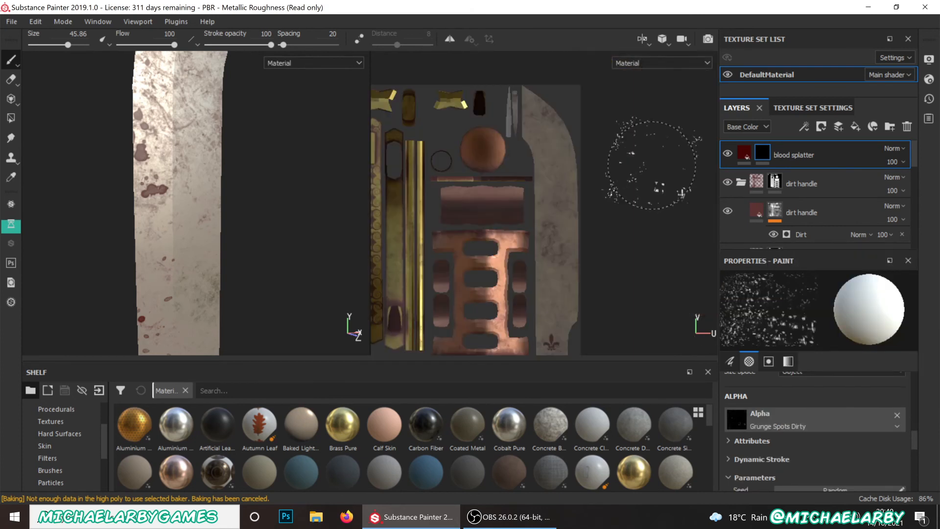
{"action": "scroll", "coordinate": [612, 177], "scroll_direction": "up", "scroll_amount": 1}
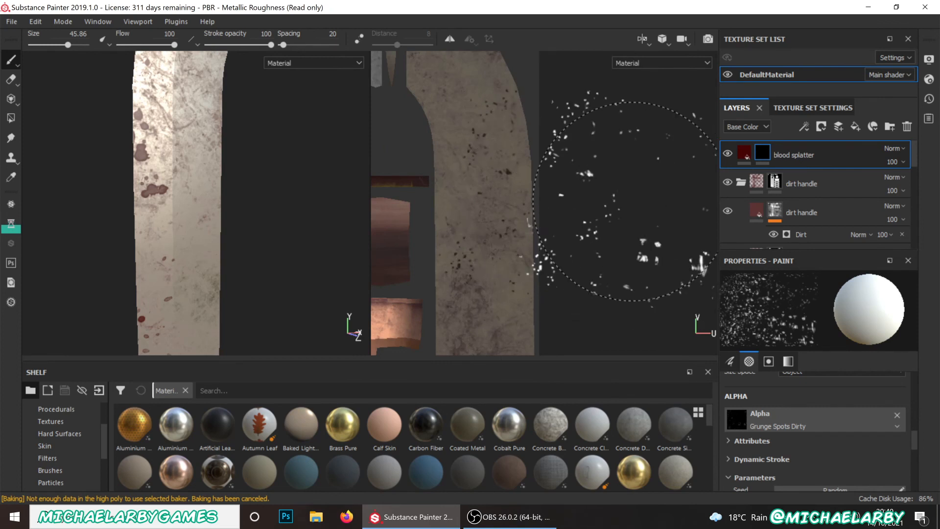
{"action": "scroll", "coordinate": [558, 149], "scroll_direction": "down", "scroll_amount": 1}
{"action": "scroll", "coordinate": [558, 150], "scroll_direction": "down", "scroll_amount": 2}
{"action": "scroll", "coordinate": [563, 167], "scroll_direction": "up", "scroll_amount": 3}
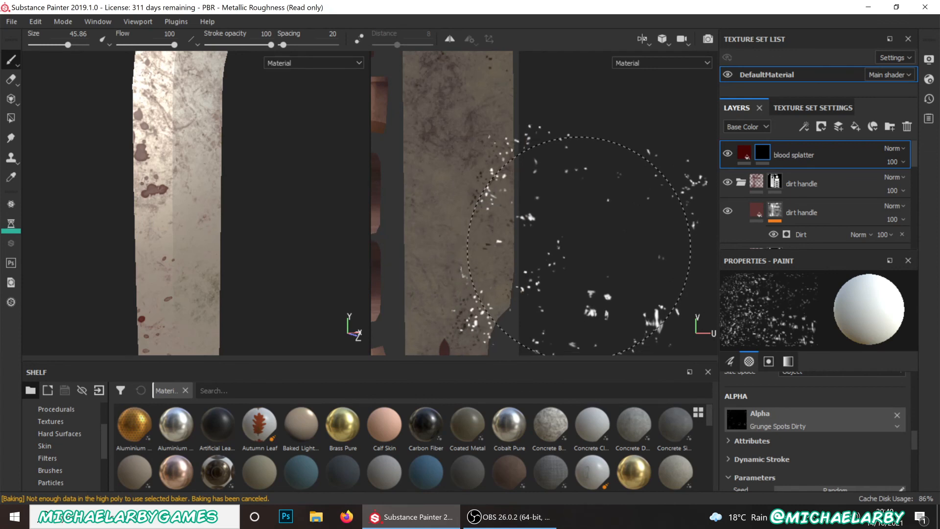
{"action": "scroll", "coordinate": [631, 254], "scroll_direction": "down", "scroll_amount": 3}
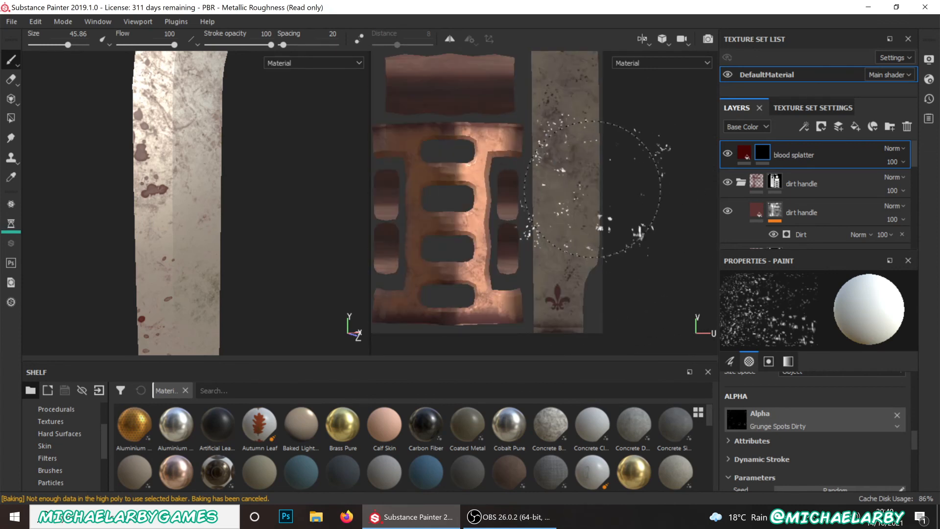
- Resize the brush to 31.05 over the blade side that has the large blood drops
{"action": "scroll", "coordinate": [641, 196], "scroll_direction": "down", "scroll_amount": 3}
{"action": "scroll", "coordinate": [563, 252], "scroll_direction": "up", "scroll_amount": 5}
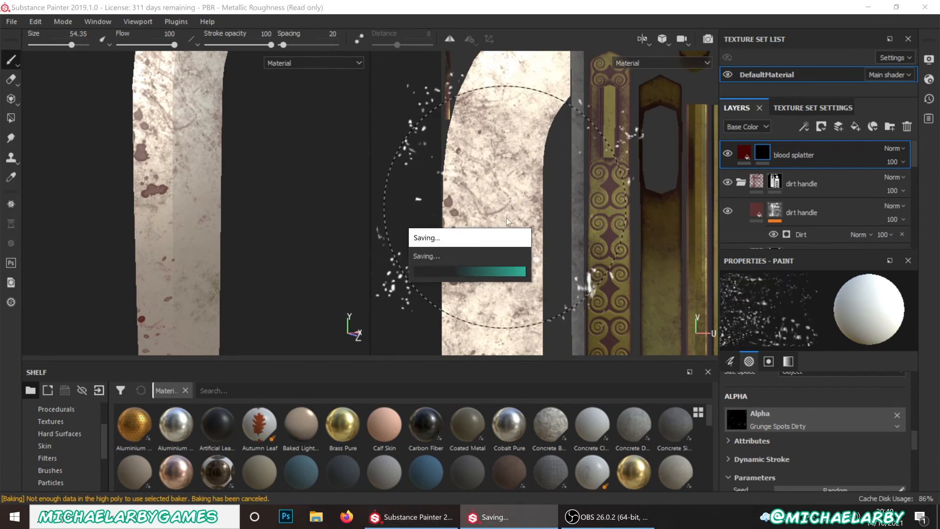
{"action": "right_click_drag", "start_coordinate": [490, 208], "coordinate": [416, 208], "text": "ctrl"}
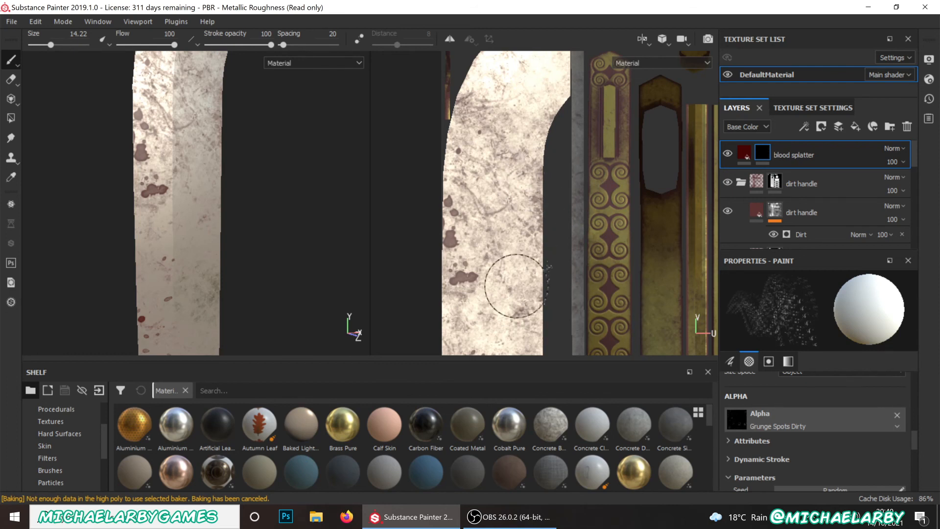
{"action": "right_click_drag", "start_coordinate": [485, 243], "coordinate": [516, 242], "text": "ctrl"}
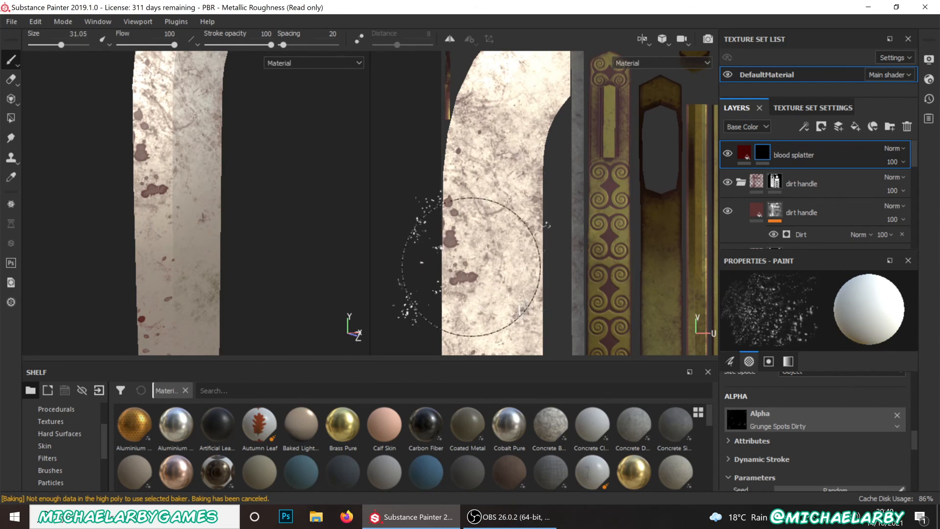
- Examine the blood splatter on the 3D sword from several angles, checking the blade, guard and grip
{"action": "mouse_move", "coordinate": [343, 257]}
{"action": "left_mouse_down", "text": "alt"}
{"action": "mouse_move", "coordinate": [283, 252]}
{"action": "mouse_move", "coordinate": [93, 333]}
{"action": "mouse_move", "coordinate": [146, 232]}
{"action": "mouse_move", "coordinate": [184, 210]}
{"action": "mouse_move", "coordinate": [176, 227]}
{"action": "mouse_move", "coordinate": [142, 216]}
{"action": "mouse_move", "coordinate": [162, 240]}
{"action": "mouse_move", "coordinate": [158, 272]}
{"action": "mouse_move", "coordinate": [291, 290]}
{"action": "mouse_move", "coordinate": [418, 262]}
{"action": "mouse_move", "coordinate": [162, 245]}
{"action": "left_mouse_up", "text": "alt"}
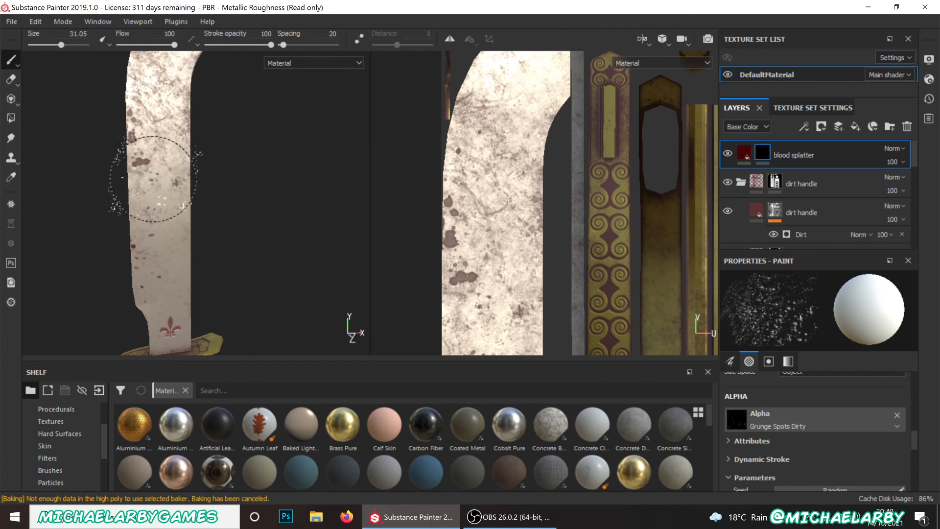
{"action": "scroll", "coordinate": [179, 219], "scroll_direction": "down", "scroll_amount": 3}
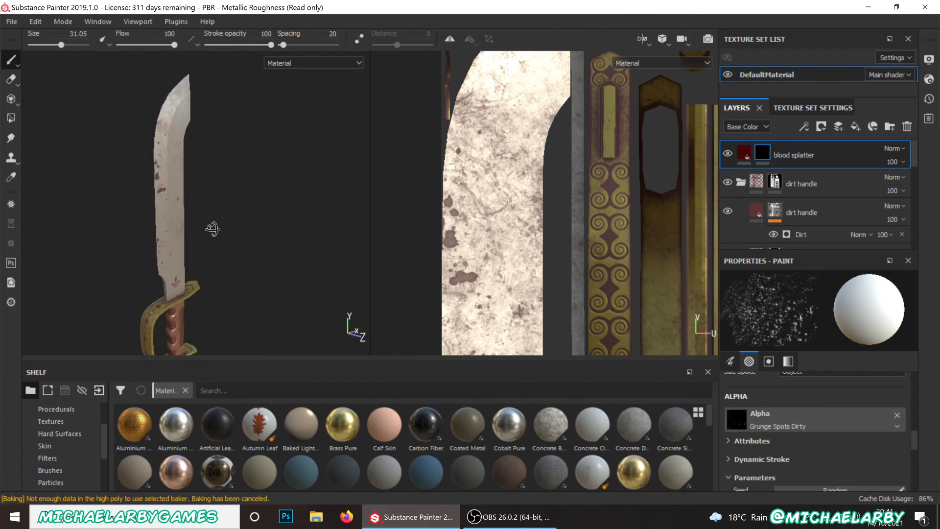
{"action": "middle_click_drag", "start_coordinate": [202, 228], "coordinate": [249, 226]}
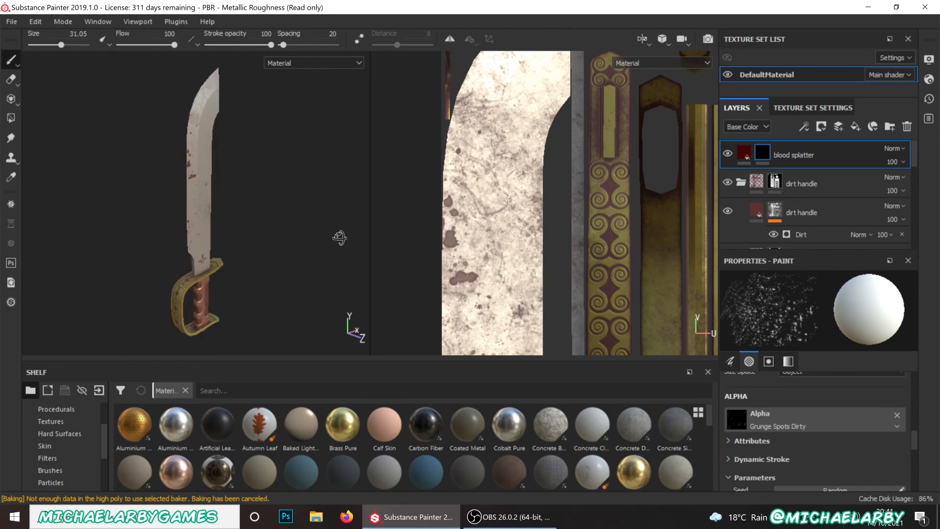
{"action": "left_click_drag", "start_coordinate": [339, 238], "coordinate": [242, 235], "text": "alt"}
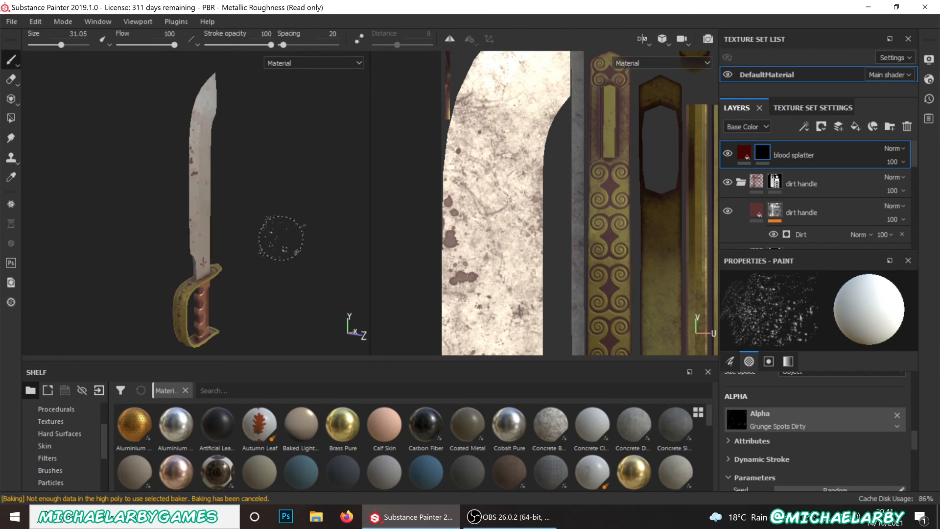
{"action": "scroll", "coordinate": [216, 261], "scroll_direction": "up", "scroll_amount": 5}
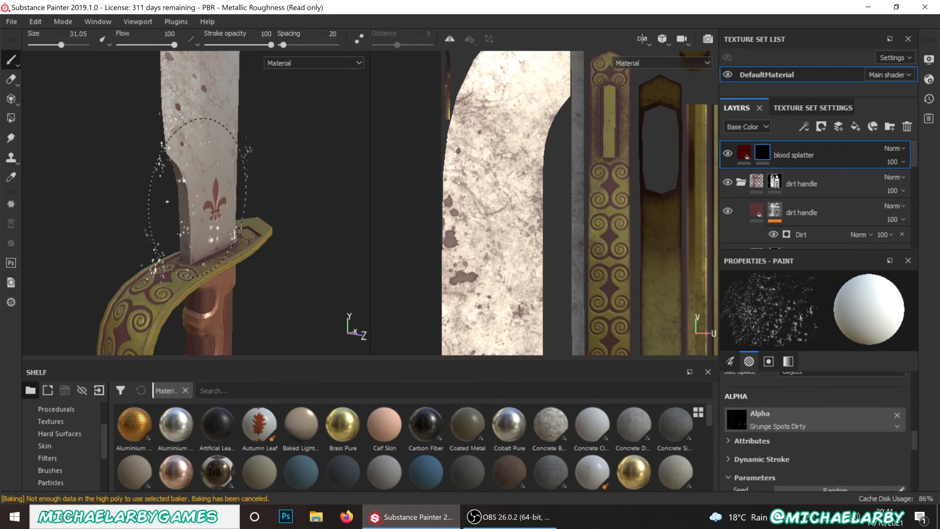
{"action": "scroll", "coordinate": [246, 243], "scroll_direction": "down", "scroll_amount": 3}
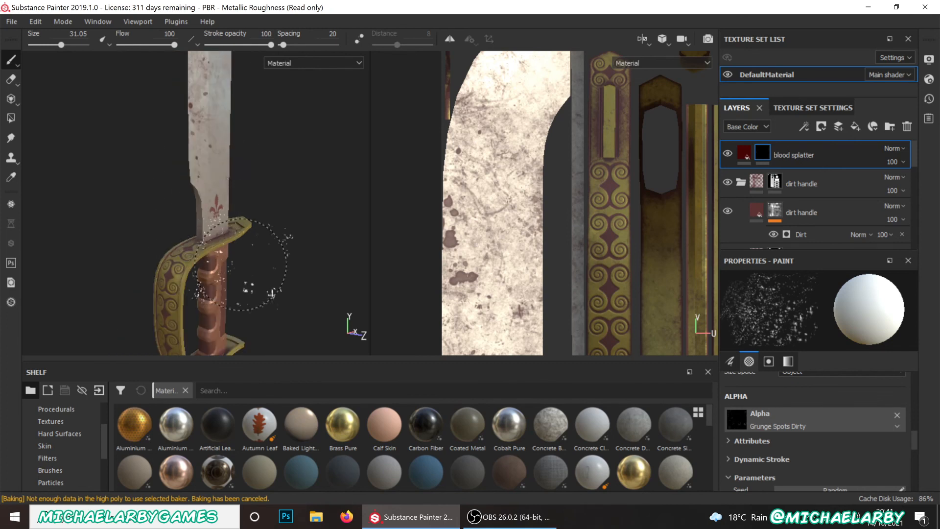
{"action": "scroll", "coordinate": [219, 279], "scroll_direction": "down", "scroll_amount": 2}
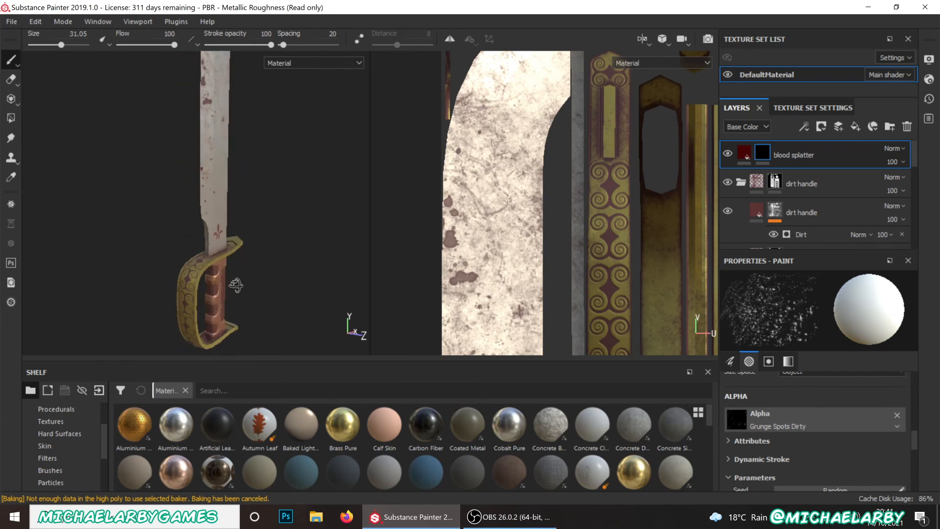
- Inspect the textured sword up close and at full length, covering the fleur-de-lis, guard, grip and blade
{"action": "left_click_drag", "start_coordinate": [236, 284], "coordinate": [241, 306], "text": "alt"}
{"action": "scroll", "coordinate": [213, 304], "scroll_direction": "up", "scroll_amount": 5}
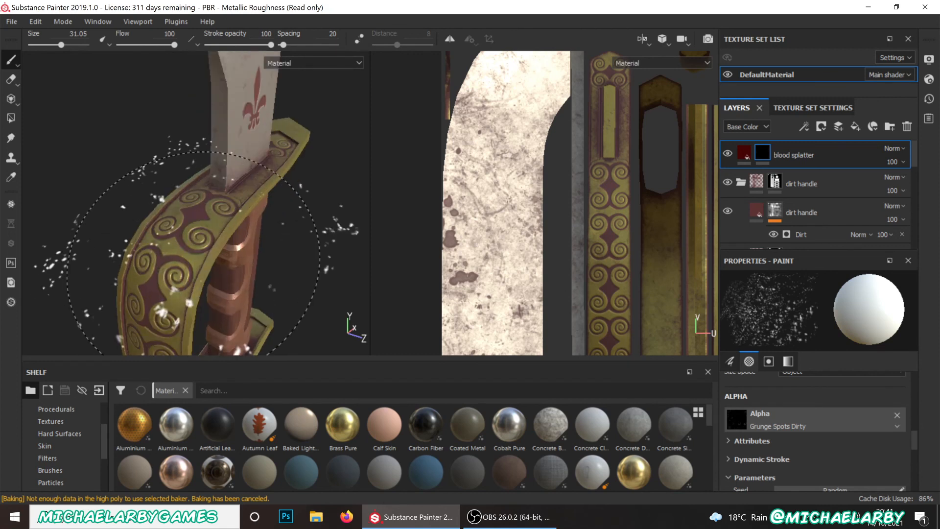
{"action": "scroll", "coordinate": [204, 246], "scroll_direction": "down", "scroll_amount": 4}
{"action": "scroll", "coordinate": [198, 227], "scroll_direction": "up", "scroll_amount": 3}
{"action": "left_click_drag", "start_coordinate": [199, 227], "coordinate": [161, 211], "text": "alt"}
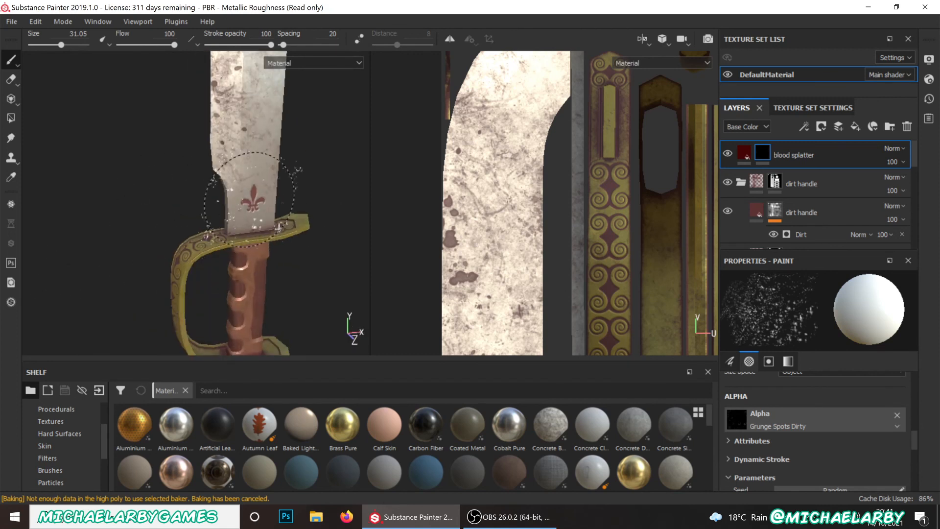
{"action": "scroll", "coordinate": [240, 278], "scroll_direction": "down", "scroll_amount": 3}
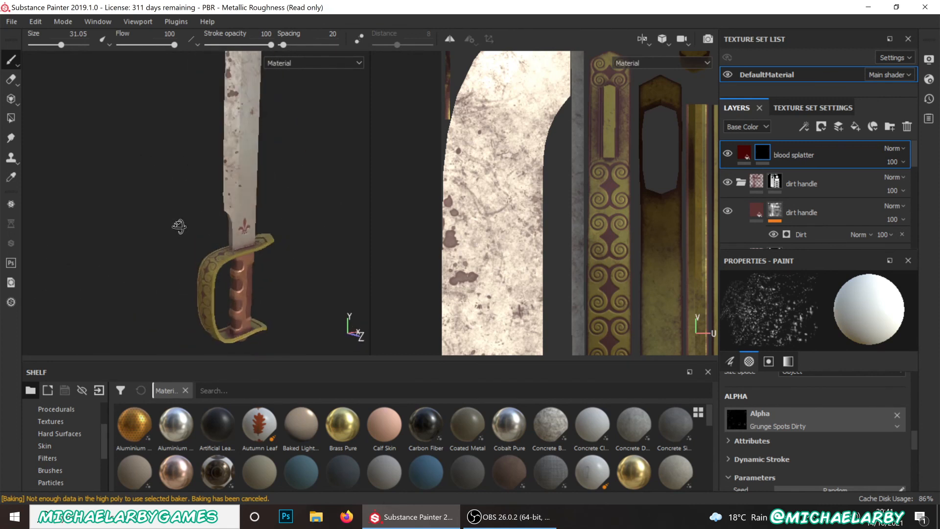
{"action": "middle_click_drag", "start_coordinate": [193, 206], "coordinate": [180, 260], "text": "alt"}
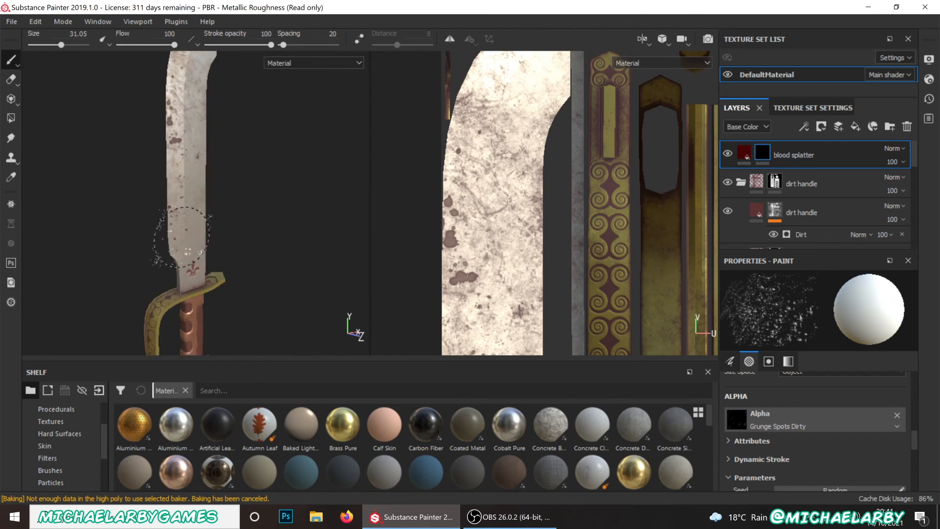
{"action": "scroll", "coordinate": [184, 258], "scroll_direction": "down", "scroll_amount": 3}
{"action": "left_click_drag", "start_coordinate": [230, 216], "coordinate": [210, 212], "text": "alt"}
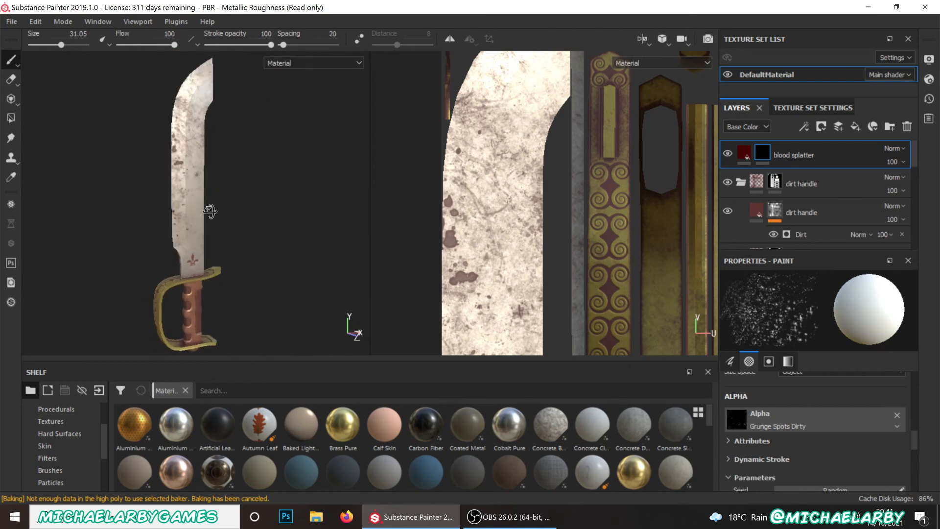
- Save the project as "machete 2" in the 3D incomp - Sword Savage folder
{"action": "left_click", "coordinate": [9, 23]}
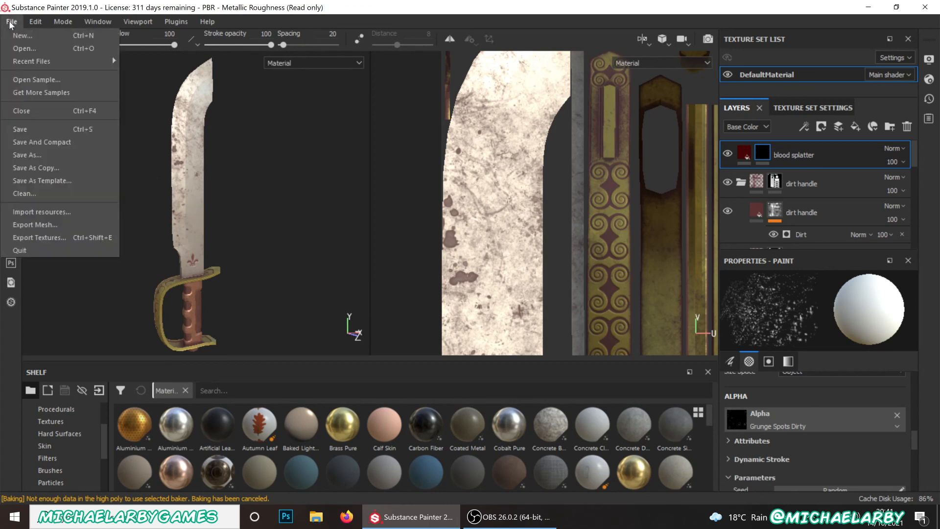
{"action": "left_click", "coordinate": [30, 129]}
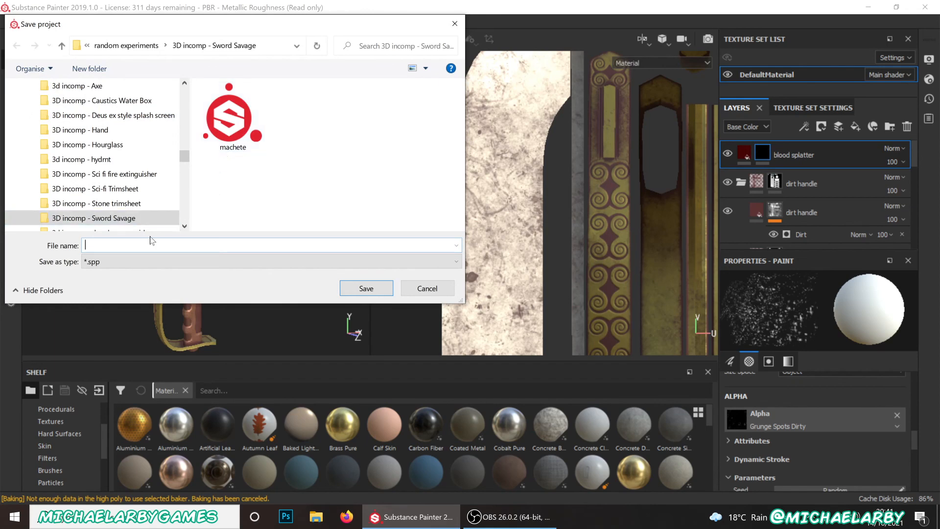
{"action": "type", "text": "machete 2"}
{"action": "left_click", "coordinate": [365, 288]}
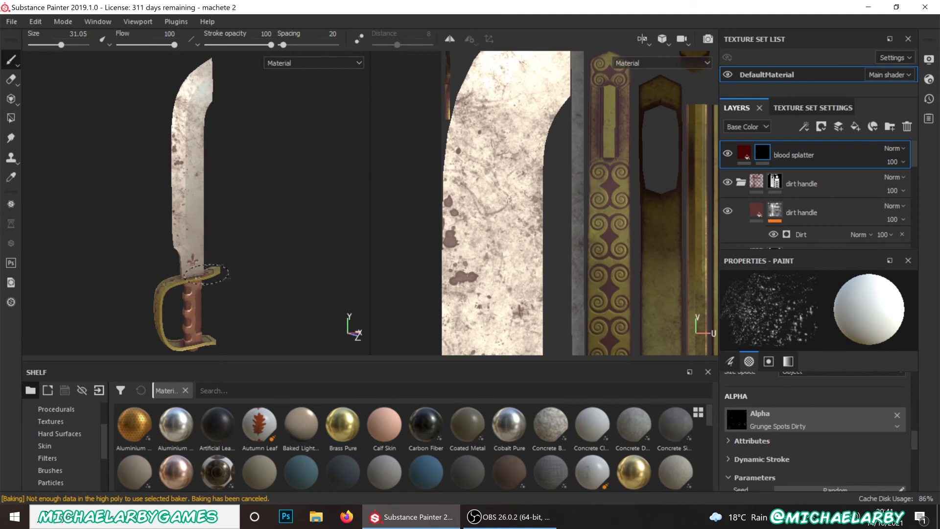
- Start a texture export and browse for its output location in the 3D incomp - Sword Savage folder
{"action": "left_click", "coordinate": [11, 25]}
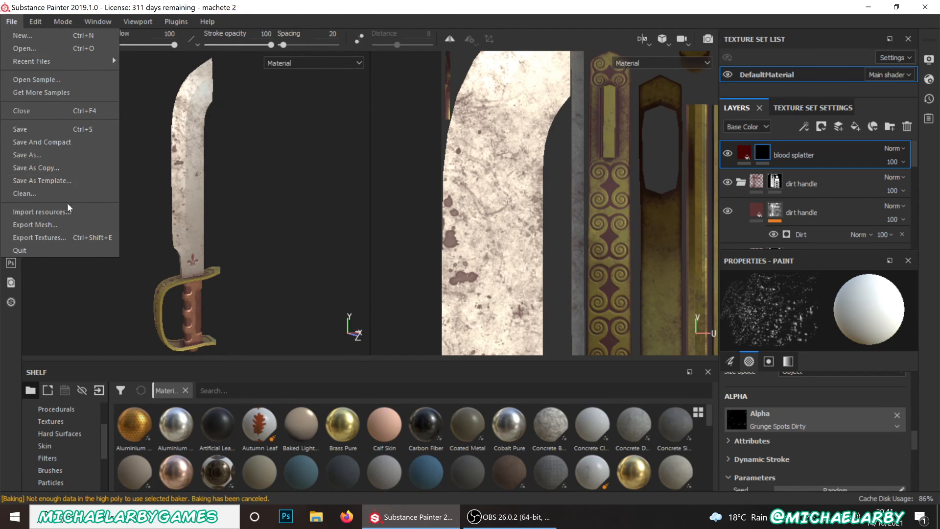
{"action": "left_click", "coordinate": [64, 237]}
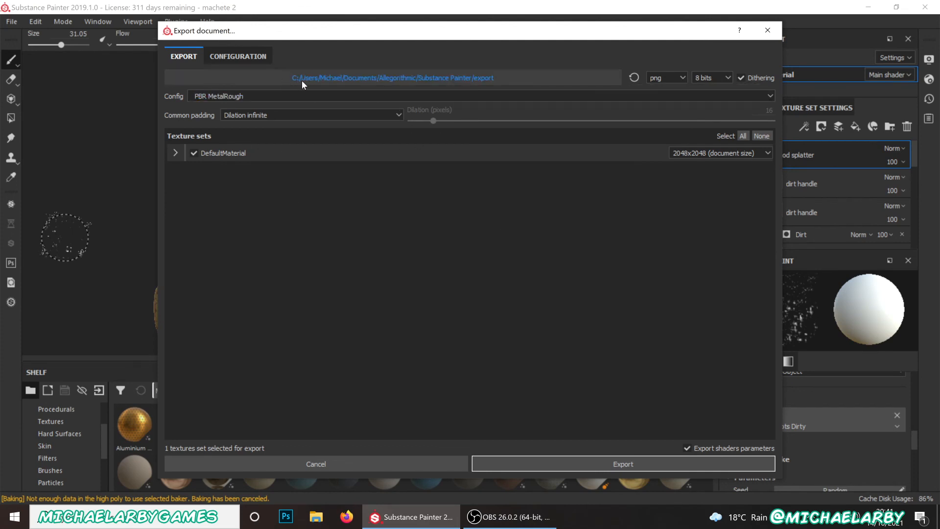
{"action": "left_click", "coordinate": [434, 81]}
{"action": "scroll", "coordinate": [249, 149], "scroll_direction": "up", "scroll_amount": 5}
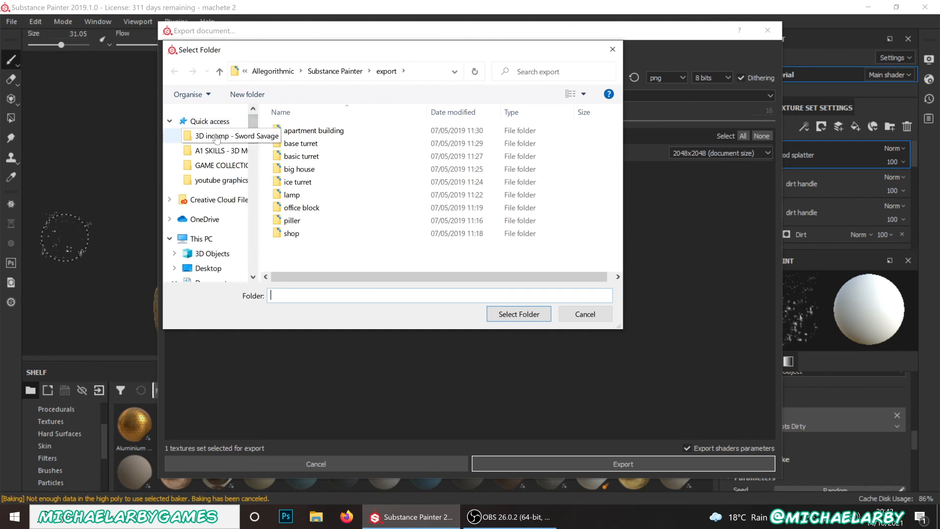
{"action": "left_click", "coordinate": [216, 136]}
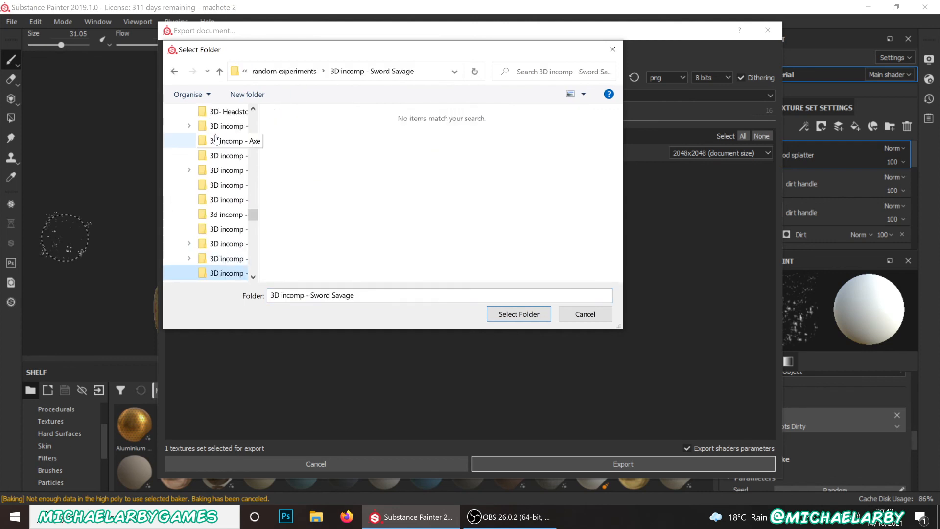
- Create a new subfolder named "machete textures" inside 3D incomp - Sword Savage
{"action": "right_click", "coordinate": [397, 189]}
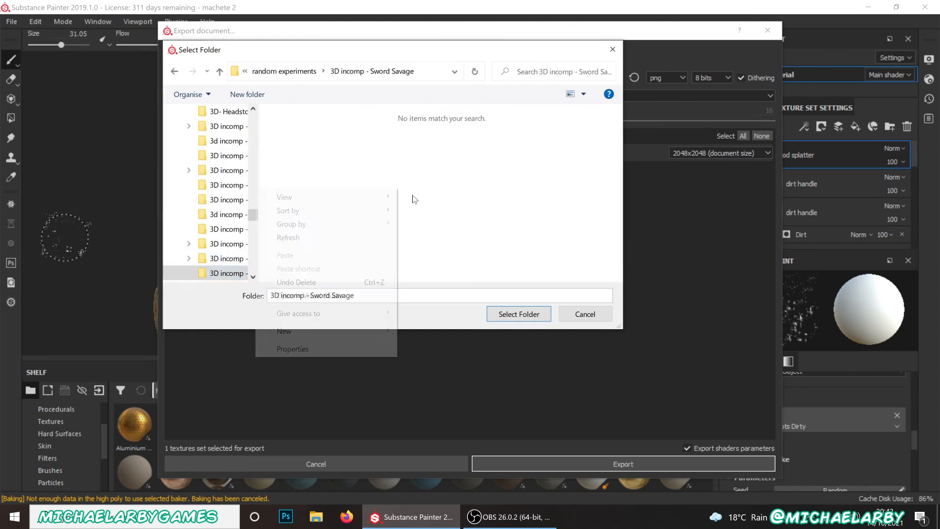
{"action": "mouse_move", "coordinate": [333, 331]}
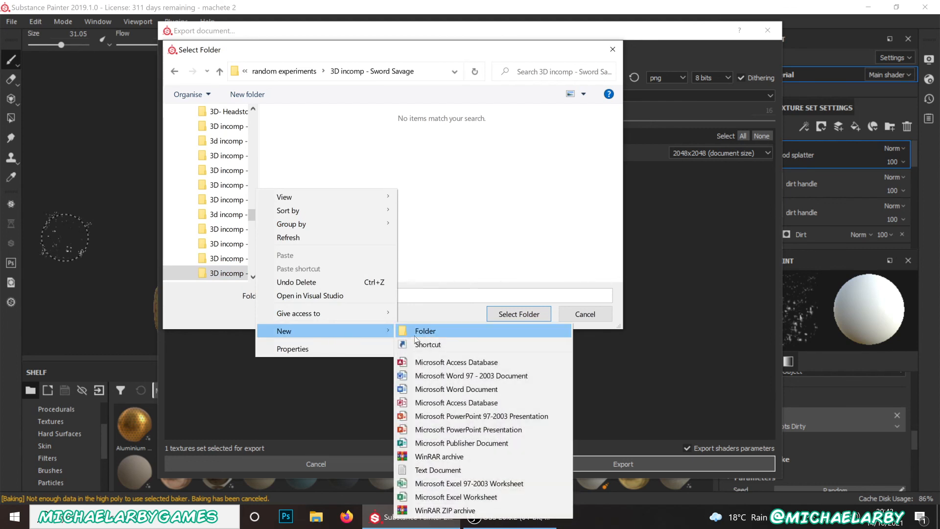
{"action": "left_click", "coordinate": [421, 330]}
{"action": "type", "text": "mach"}
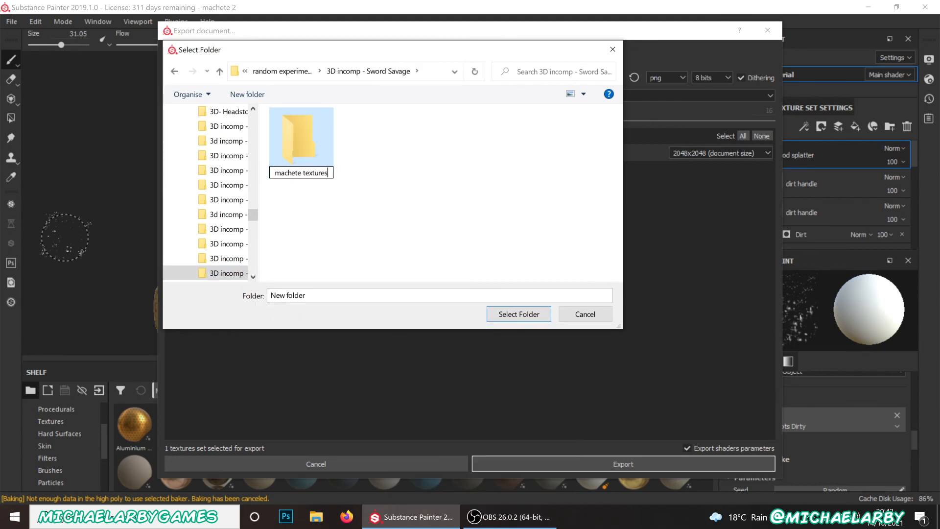
{"action": "type", "text": "ete textures"}
{"action": "key", "text": "Return"}
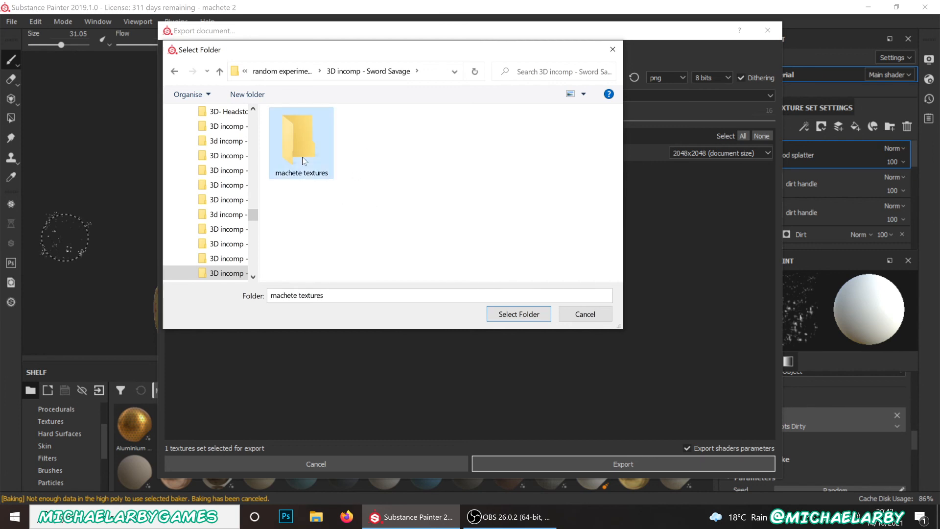
- Choose machete textures as the output folder and export the DefaultMaterial maps with the PBR MetalRough configuration as 8-bit png
{"action": "double_click", "coordinate": [301, 157]}
{"action": "left_click", "coordinate": [536, 321]}
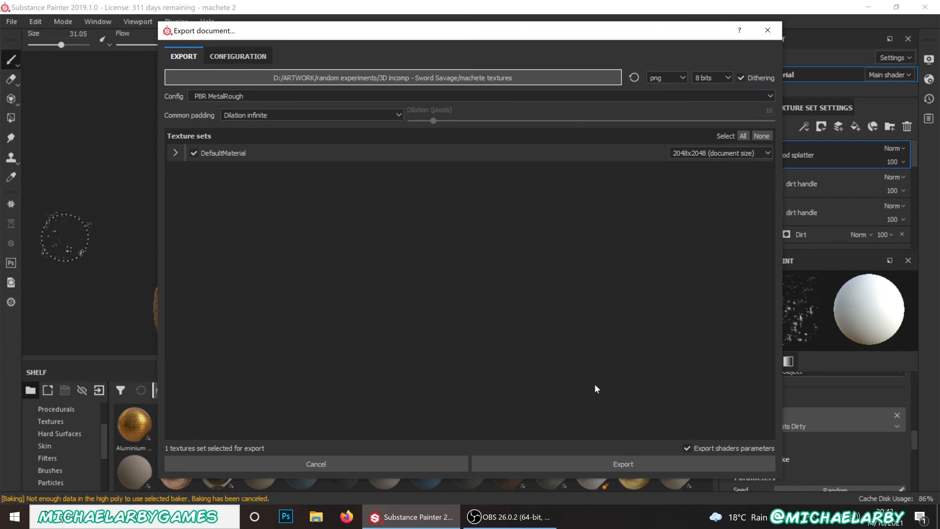
{"action": "left_click", "coordinate": [630, 463]}
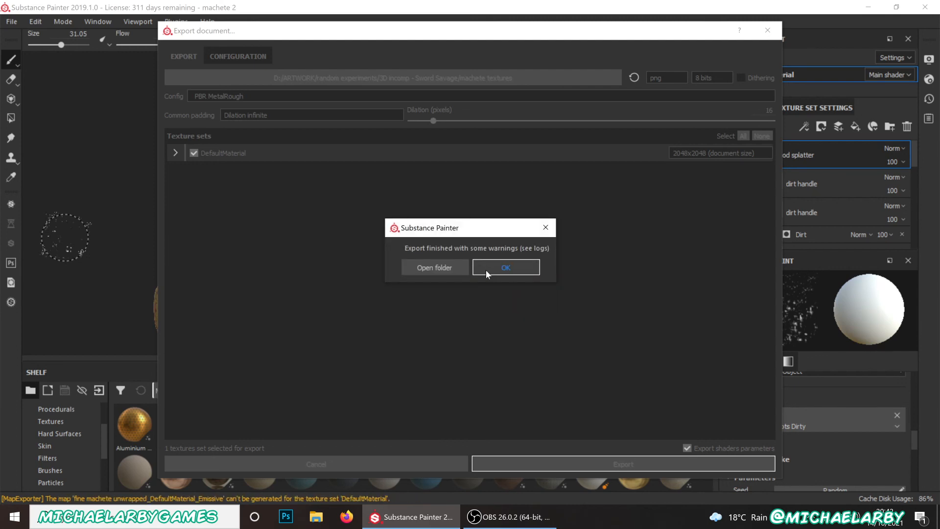
{"action": "left_click", "coordinate": [504, 267]}
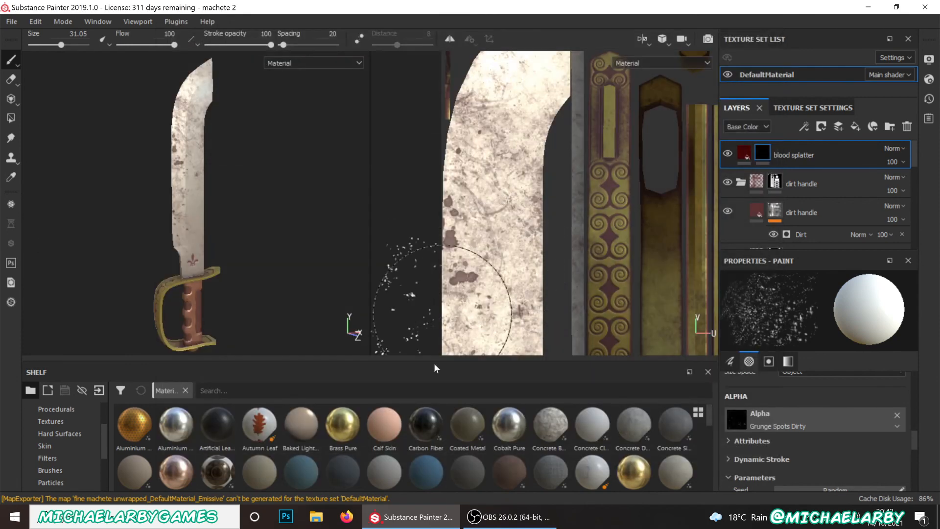
- Switch to File Explorer, check the exported maps in the machete textures folder, and close the window
{"action": "left_click", "coordinate": [316, 518]}
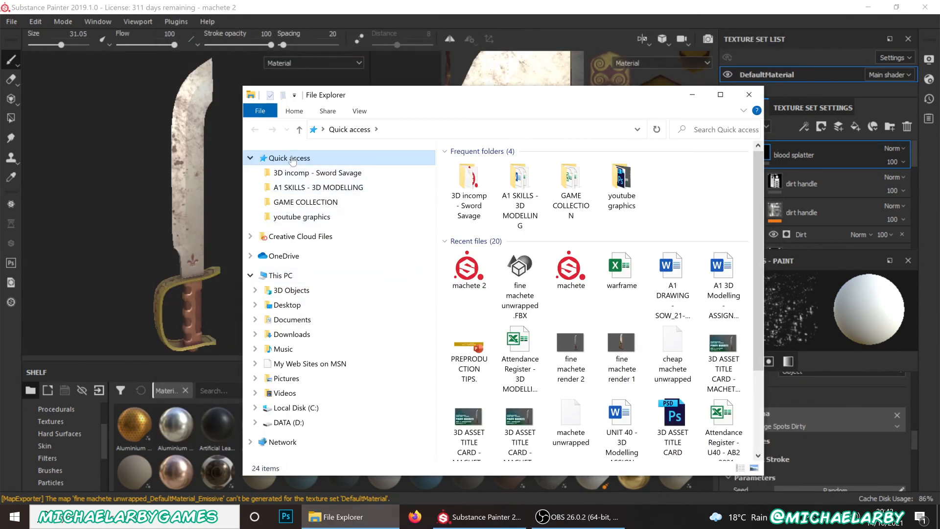
{"action": "left_click", "coordinate": [313, 173]}
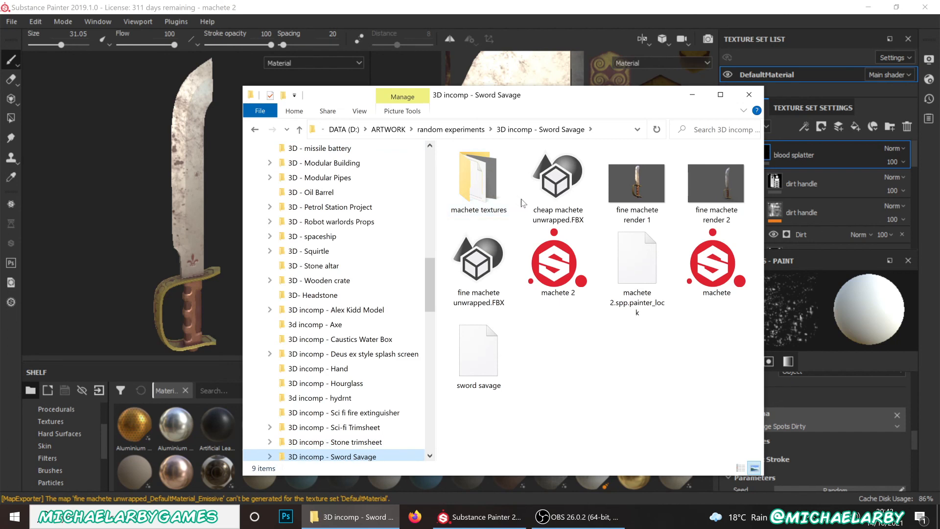
{"action": "double_click", "coordinate": [485, 188]}
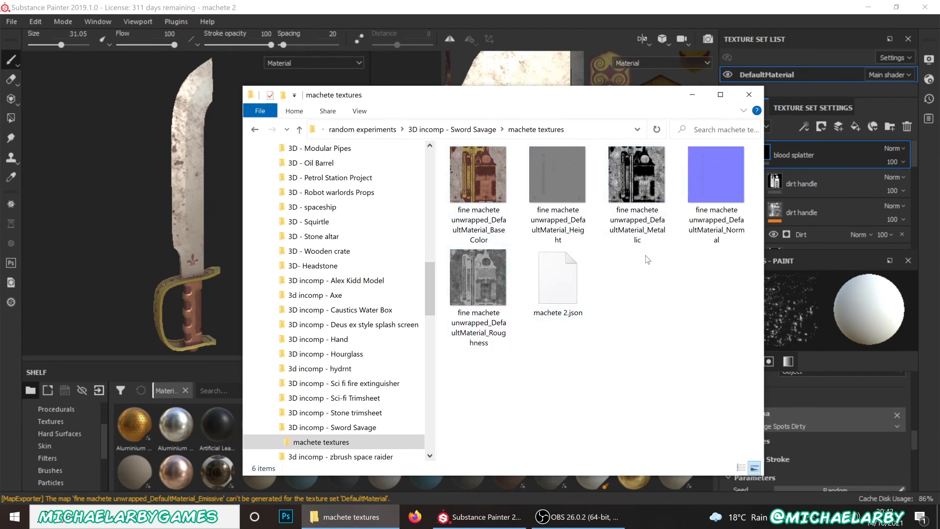
{"action": "left_click", "coordinate": [747, 93]}
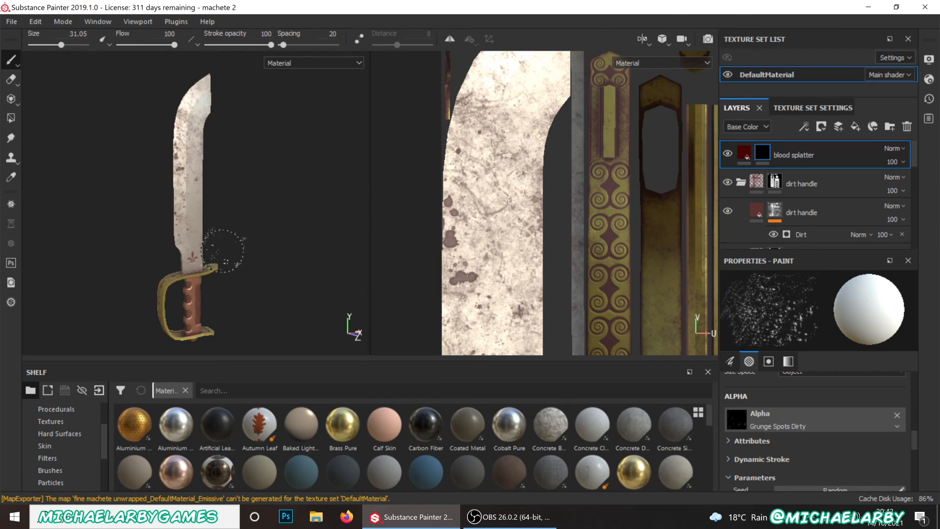
{"action": "left_click_drag", "start_coordinate": [253, 274], "coordinate": [180, 262], "text": "alt"}
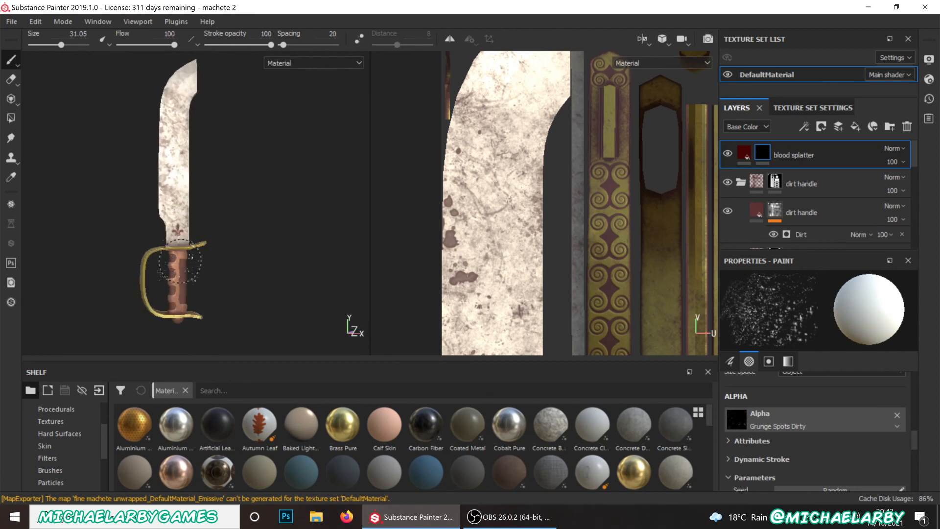
{"action": "mouse_move", "coordinate": [179, 261]}
{"action": "middle_mouse_down", "text": "alt"}
{"action": "mouse_move", "coordinate": [209, 227]}
{"action": "mouse_move", "coordinate": [222, 238]}
{"action": "middle_mouse_up", "text": "alt"}
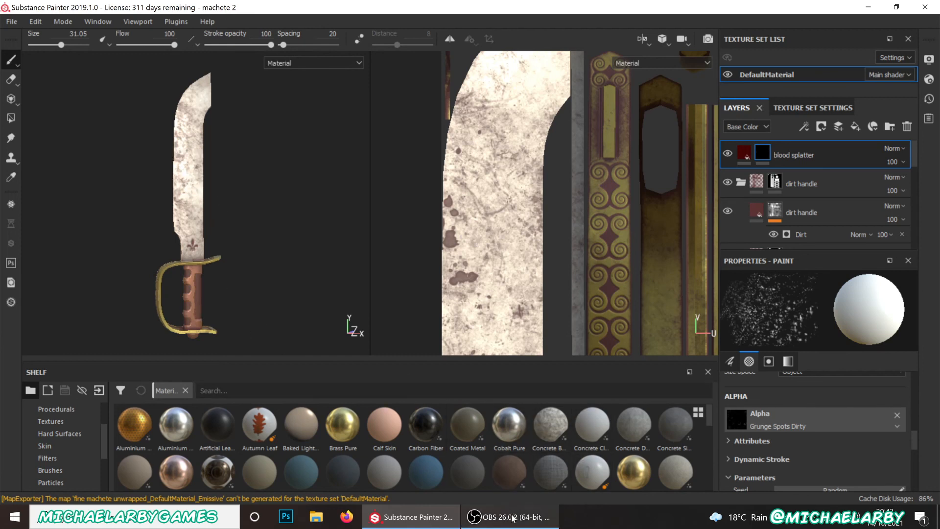
{"action": "mouse_move", "coordinate": [513, 525]}
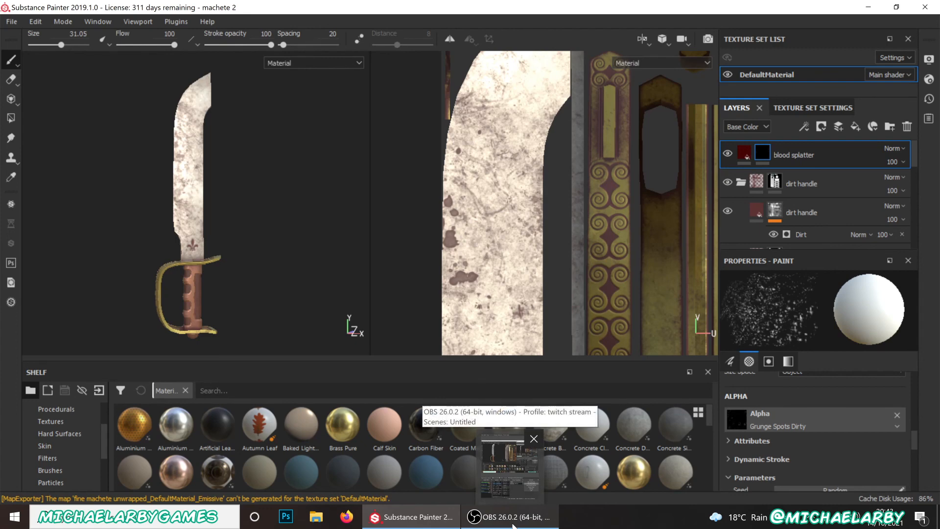